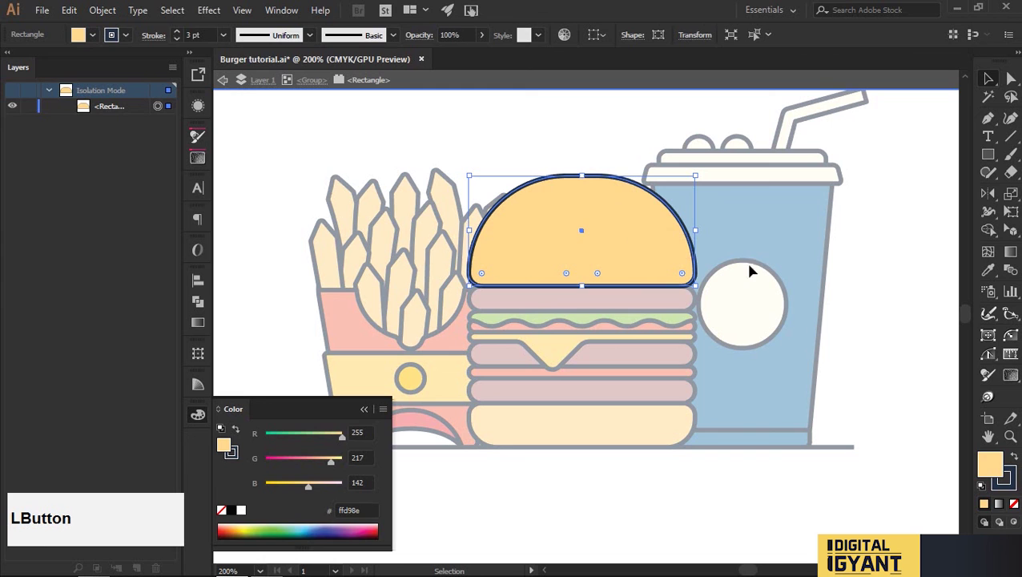
{"action": "left_click", "coordinate": [882, 284]}
{"action": "left_click_drag", "start_coordinate": [618, 249], "coordinate": [628, 304]}
{"action": "key", "text": "ctrl+z"}
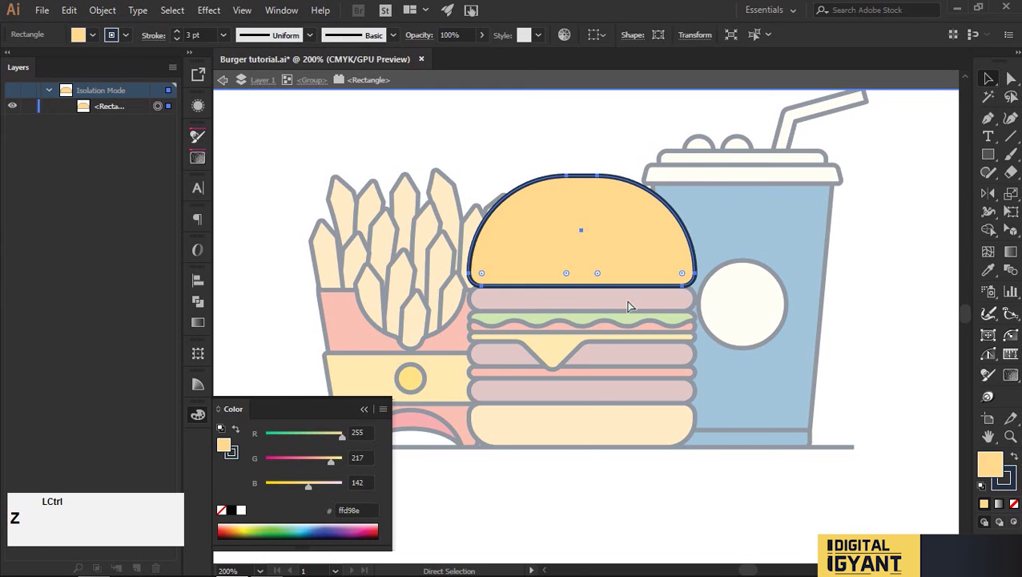
{"action": "key", "text": "slash"}
{"action": "key", "text": "ctrl+z"}
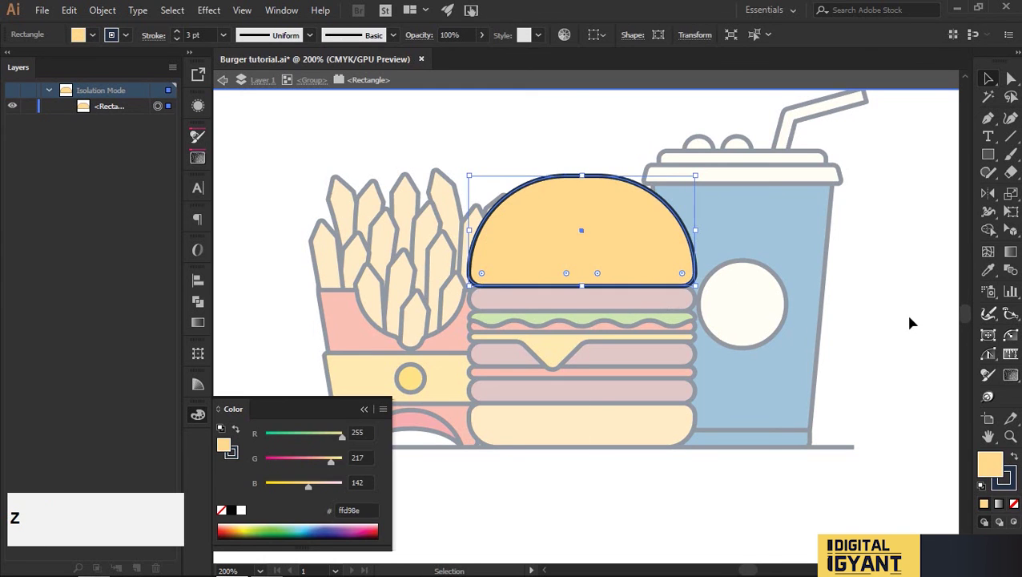
Paste a copy of the top bun in front as a stroke-only outline, and remove the stroke from the filled original
{"action": "key", "text": "ctrl+c"}
{"action": "key", "text": "ctrl+f"}
{"action": "key", "text": "slash"}
{"action": "left_click", "coordinate": [640, 225]}
{"action": "left_click", "coordinate": [1004, 486]}
{"action": "key", "text": "slash"}
{"action": "left_click", "coordinate": [987, 464]}
{"action": "left_click", "coordinate": [750, 528]}
{"action": "left_click_drag", "start_coordinate": [578, 235], "coordinate": [675, 304]}
{"action": "key", "text": "ctrl+z"}
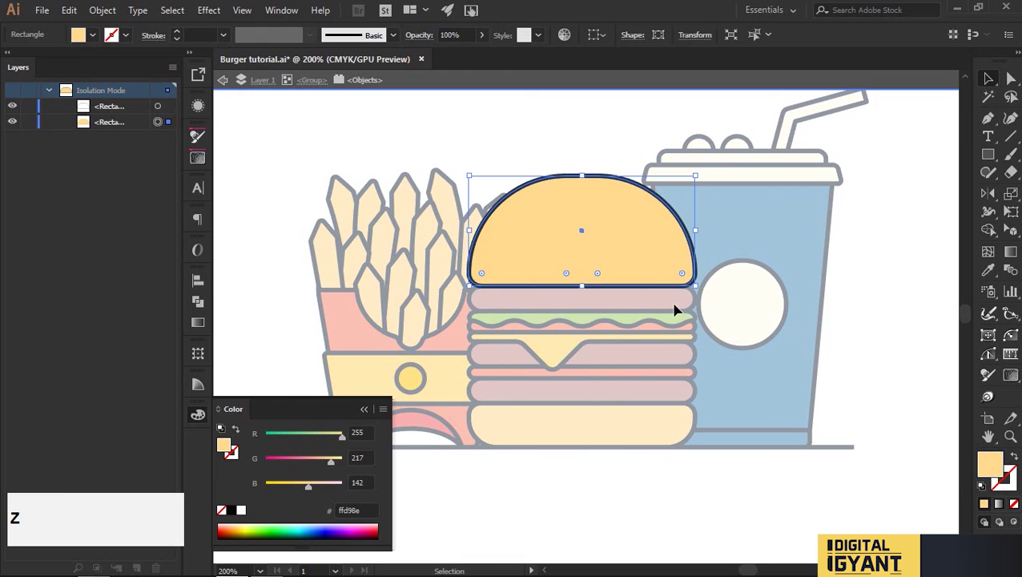
Draw a shading shape with a rounded corner over the top bun's upper right, and trim its excess outside the bun with Shape Builder
{"action": "left_click_drag", "start_coordinate": [748, 253], "coordinate": [553, 144]}
{"action": "key", "text": "a"}
{"action": "left_click_drag", "start_coordinate": [566, 245], "coordinate": [624, 187]}
{"action": "left_click", "coordinate": [528, 218], "text": "shift"}
{"action": "key", "text": "shift+m"}
{"action": "left_click", "coordinate": [669, 177], "text": "alt"}
{"action": "key", "text": "v"}
{"action": "left_click", "coordinate": [866, 210]}
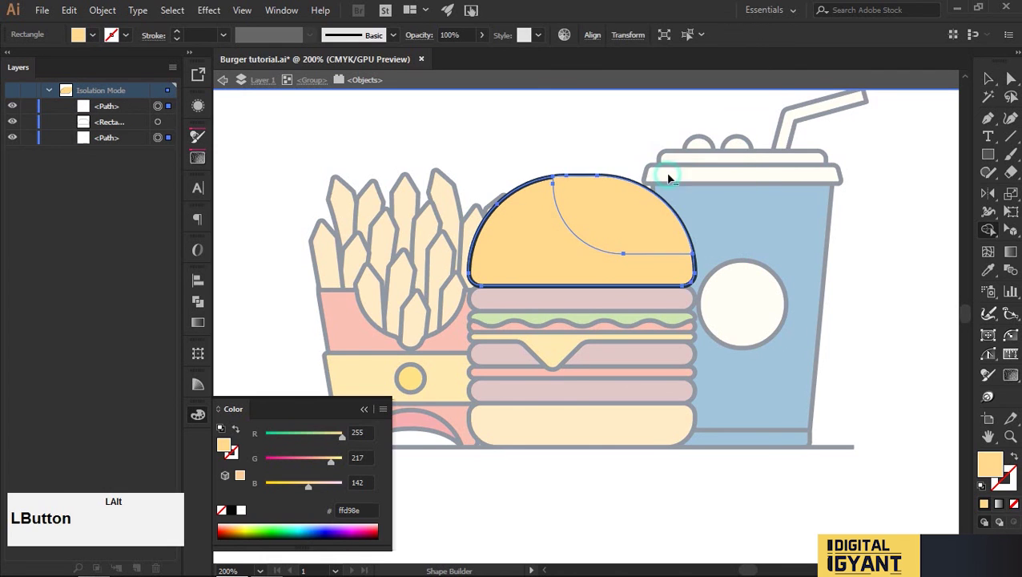
Bring the top bun's dark outline to the front of the stack
{"action": "left_click", "coordinate": [514, 198]}
{"action": "key", "text": "ctrl"}
{"action": "key", "text": "ctrl+shift+]"}
{"action": "left_click", "coordinate": [863, 244]}
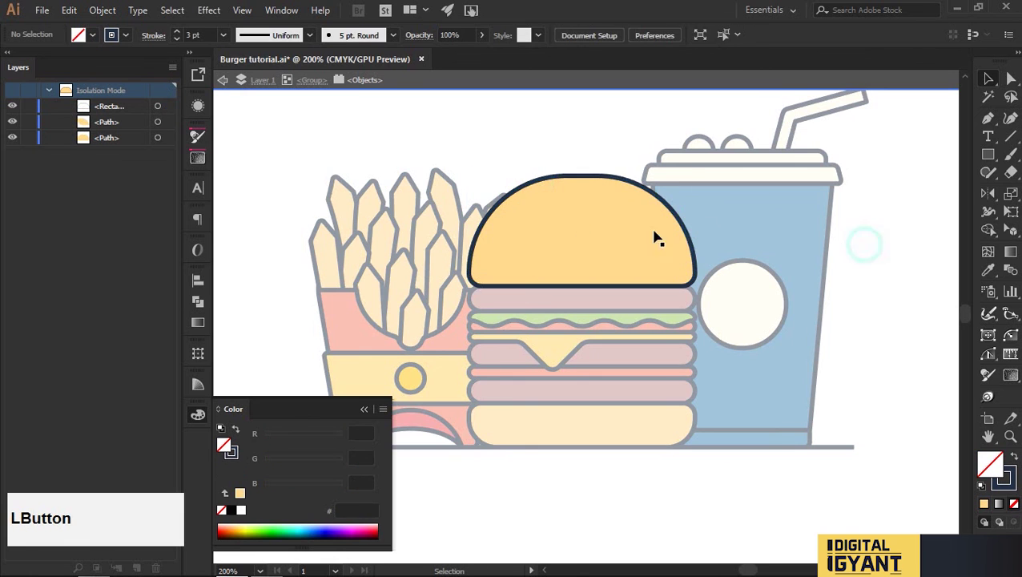
Fill the top bun's shading shape with the orange swatch #fbb578 sampled from the palette
{"action": "left_click", "coordinate": [643, 234]}
{"action": "scroll", "coordinate": [624, 232], "scroll_direction": "down", "scroll_amount": 2}
{"action": "key", "text": "i"}
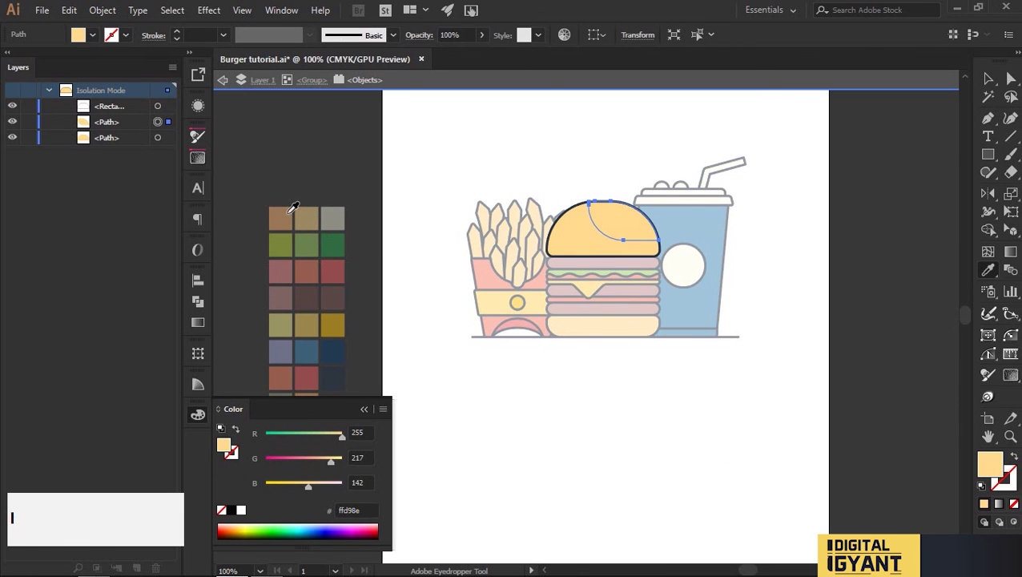
{"action": "key", "text": "shift"}
{"action": "left_click", "coordinate": [309, 214], "text": "shift"}
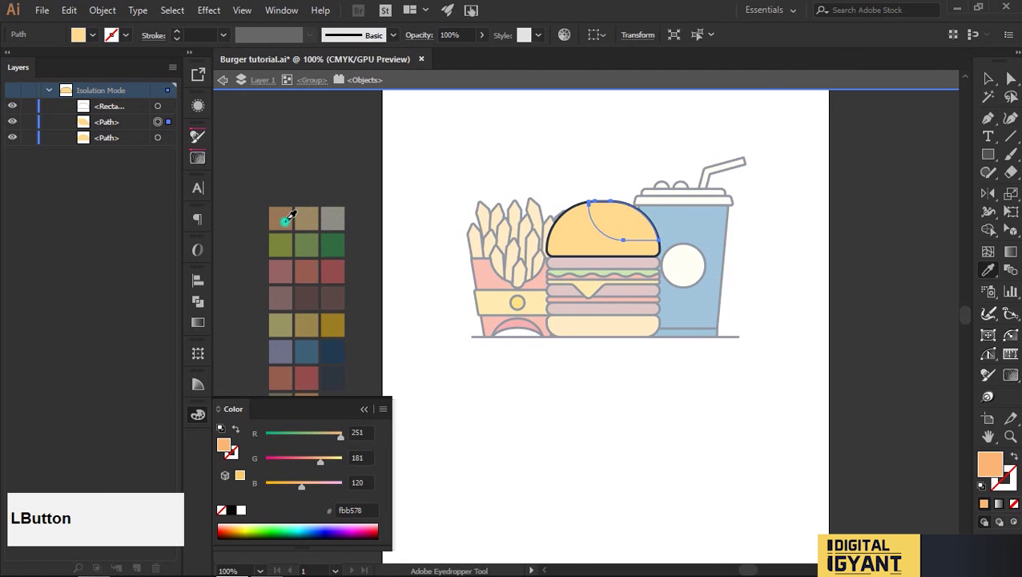
{"action": "key", "text": "v"}
{"action": "left_click", "coordinate": [611, 393]}
Form a crescent highlight along the top bun's left edge by offsetting a copy of the filled bun and removing the overlap with Shape Builder
{"action": "scroll", "coordinate": [447, 224], "scroll_direction": "up", "scroll_amount": 3}
{"action": "left_click_drag", "start_coordinate": [447, 224], "coordinate": [501, 286]}
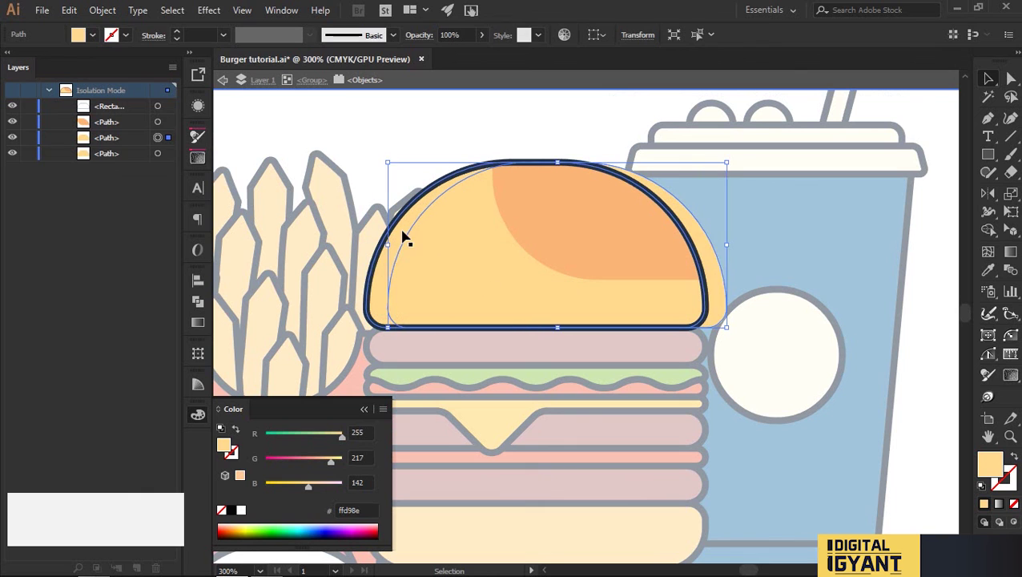
{"action": "key", "text": "ctrl+f"}
{"action": "left_click", "coordinate": [446, 250], "text": "shift"}
{"action": "key", "text": "shift+m"}
{"action": "left_click_drag", "start_coordinate": [474, 254], "coordinate": [706, 253]}
Colour the top bun's crescent highlight with the translucent cream palette swatch, #fffdea at 88% opacity
{"action": "scroll", "coordinate": [702, 252], "scroll_direction": "down", "scroll_amount": 2}
{"action": "key", "text": "i"}
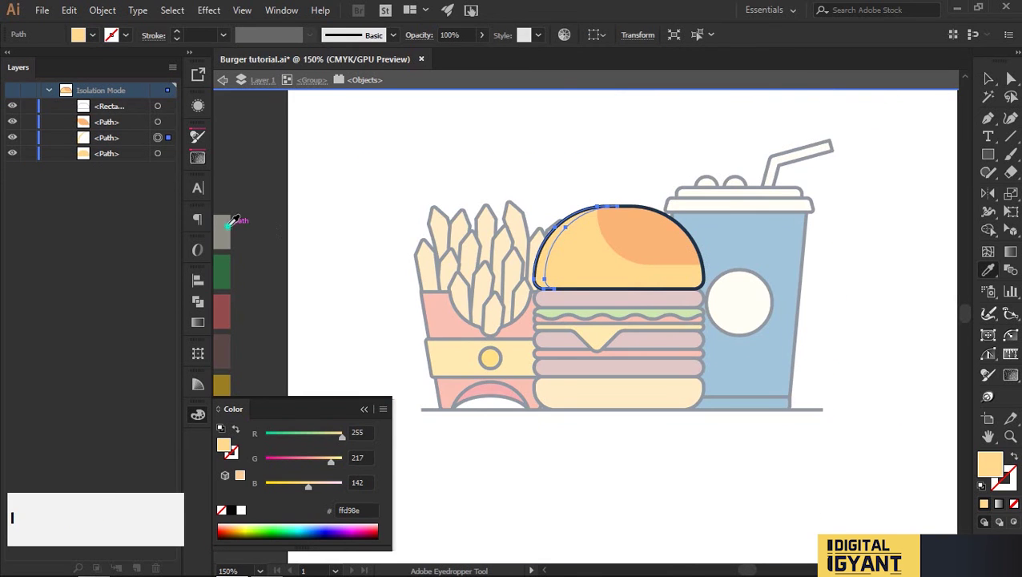
{"action": "key", "text": "v"}
{"action": "left_click", "coordinate": [504, 147]}
{"action": "scroll", "coordinate": [650, 269], "scroll_direction": "up", "scroll_amount": 3}
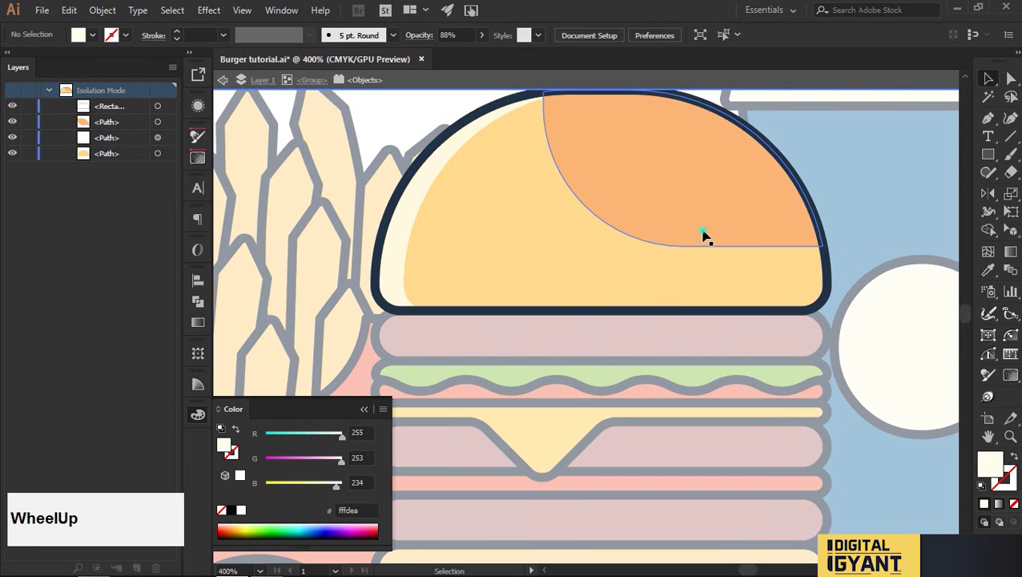
Draw six small orange ellipses in #fbb578 with varied sizes as spots across the top bun's light area
{"action": "left_click", "coordinate": [703, 236]}
{"action": "left_click", "coordinate": [887, 211]}
{"action": "scroll", "coordinate": [508, 228], "scroll_direction": "up", "scroll_amount": 1}
{"action": "scroll", "coordinate": [505, 248], "scroll_direction": "up", "scroll_amount": 1}
{"action": "left_click_drag", "start_coordinate": [501, 248], "coordinate": [510, 261]}
{"action": "scroll", "coordinate": [514, 215], "scroll_direction": "up", "scroll_amount": 1}
{"action": "left_click_drag", "start_coordinate": [515, 192], "coordinate": [522, 196]}
{"action": "left_click_drag", "start_coordinate": [624, 326], "coordinate": [634, 334]}
{"action": "left_click_drag", "start_coordinate": [450, 346], "coordinate": [452, 347]}
{"action": "left_click_drag", "start_coordinate": [785, 355], "coordinate": [792, 362]}
{"action": "left_click_drag", "start_coordinate": [449, 210], "coordinate": [456, 216]}
Draw five small light-yellow ellipses in #ffd98e as spots on the top bun's orange shading
{"action": "left_click_drag", "start_coordinate": [718, 185], "coordinate": [729, 196]}
{"action": "key", "text": "i"}
{"action": "left_click", "coordinate": [729, 319], "text": "shift"}
{"action": "key", "text": "v"}
{"action": "left_click", "coordinate": [917, 142]}
{"action": "left_click_drag", "start_coordinate": [854, 279], "coordinate": [857, 283]}
{"action": "left_click_drag", "start_coordinate": [731, 262], "coordinate": [738, 268]}
{"action": "scroll", "coordinate": [729, 314], "scroll_direction": "up", "scroll_amount": 2}
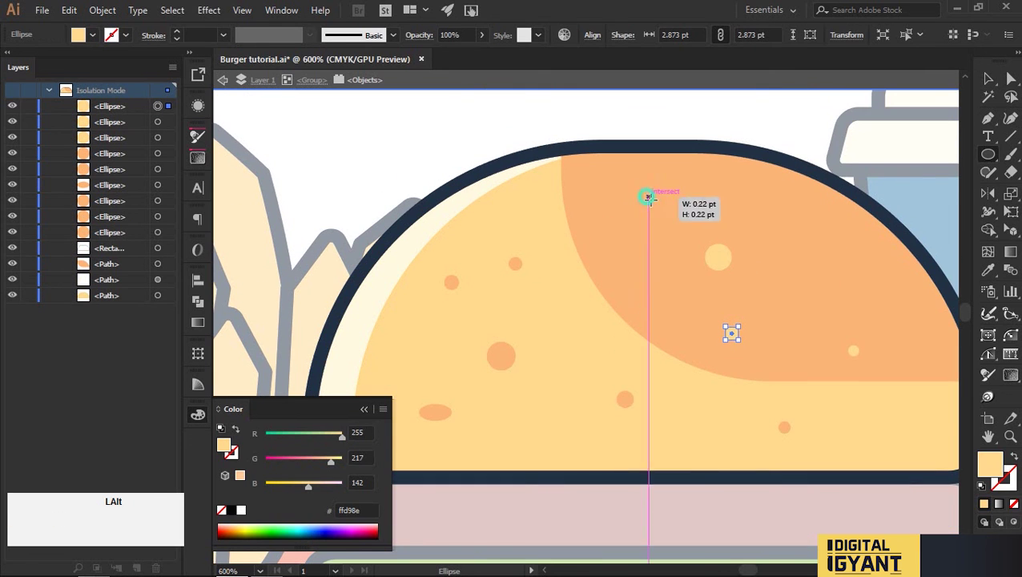
{"action": "scroll", "coordinate": [687, 224], "scroll_direction": "down", "scroll_amount": 2}
{"action": "left_click_drag", "start_coordinate": [805, 283], "coordinate": [808, 287]}
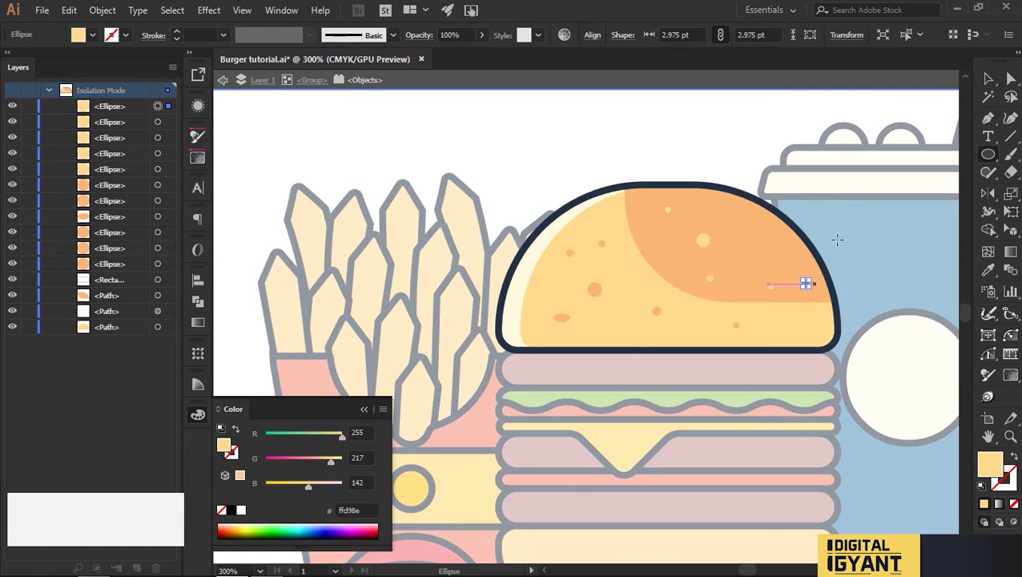
{"action": "key", "text": "v"}
{"action": "left_click", "coordinate": [747, 159]}
Exit isolation of the top bun and open the whole burger group in isolation mode
{"action": "scroll", "coordinate": [691, 169], "scroll_direction": "down", "scroll_amount": 2}
{"action": "left_click_drag", "start_coordinate": [859, 252], "coordinate": [931, 253]}
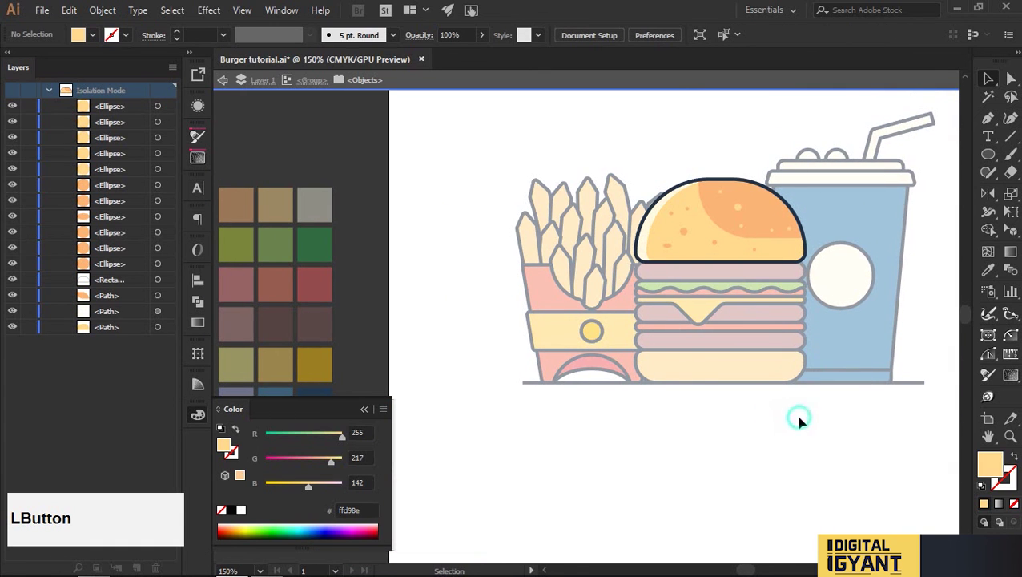
{"action": "left_click", "coordinate": [223, 79]}
{"action": "double_click", "coordinate": [727, 272]}
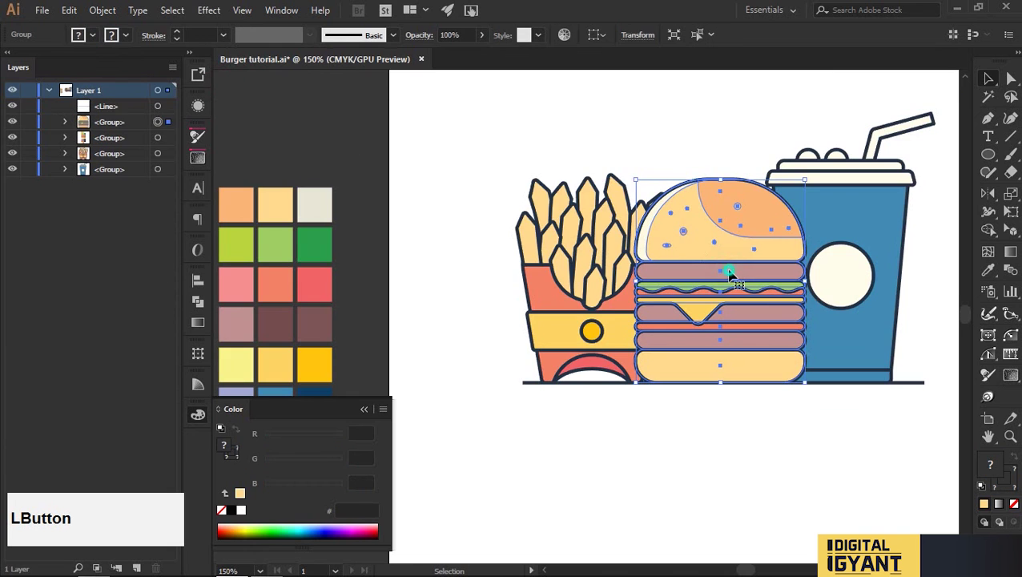
Stack a stroke-only outline copy in front of the bottom bun, and remove the stroke from the filled original
{"action": "scroll", "coordinate": [743, 388], "scroll_direction": "up", "scroll_amount": 2}
{"action": "left_click", "coordinate": [751, 373]}
{"action": "left_click_drag", "start_coordinate": [751, 373], "coordinate": [756, 408]}
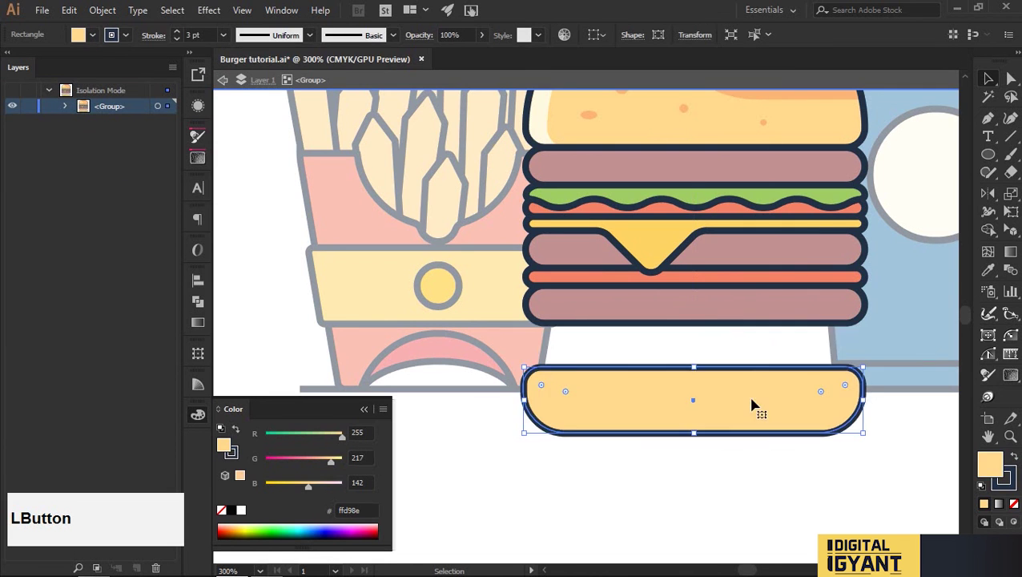
{"action": "key", "text": "ctrl+z"}
{"action": "key", "text": "slash"}
{"action": "left_click", "coordinate": [760, 368]}
{"action": "left_click", "coordinate": [1013, 484]}
{"action": "key", "text": "slash"}
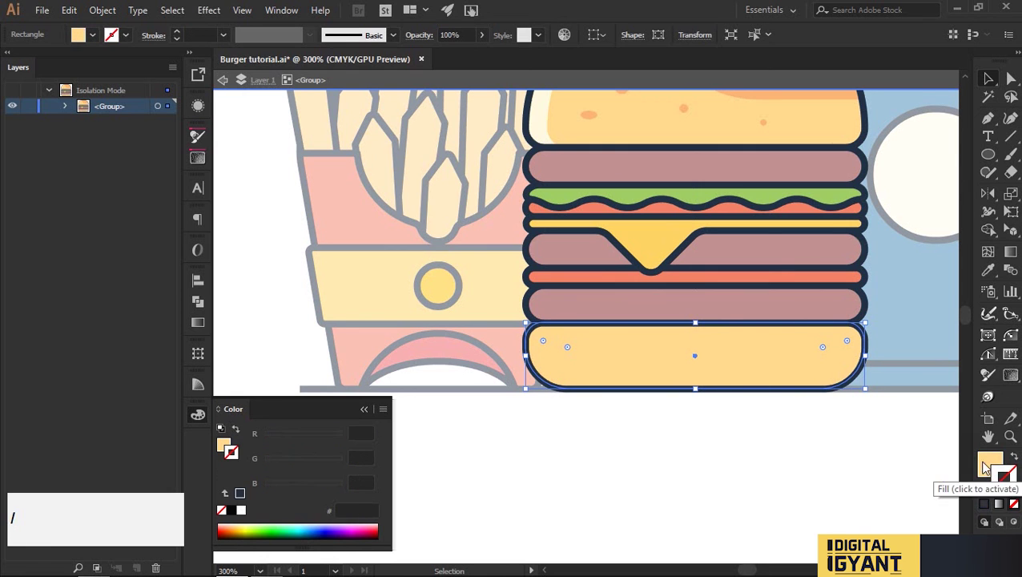
{"action": "left_click", "coordinate": [988, 462]}
{"action": "left_click", "coordinate": [866, 487]}
{"action": "mouse_move", "coordinate": [790, 353]}
{"action": "left_mouse_down"}
{"action": "mouse_move", "coordinate": [794, 435]}
{"action": "mouse_move", "coordinate": [740, 477]}
{"action": "left_mouse_up"}
{"action": "key", "text": "ctrl+z"}
Draw a shading strip with a rounded left end across the bottom bun's upper right, and trim the part outside the bun with Shape Builder
{"action": "left_click", "coordinate": [750, 478]}
{"action": "mouse_move", "coordinate": [817, 405]}
{"action": "left_mouse_down"}
{"action": "mouse_move", "coordinate": [540, 372]}
{"action": "mouse_move", "coordinate": [575, 401]}
{"action": "left_mouse_up"}
{"action": "key", "text": "a"}
{"action": "left_click", "coordinate": [666, 417], "text": "shift"}
{"action": "key", "text": "shift+m"}
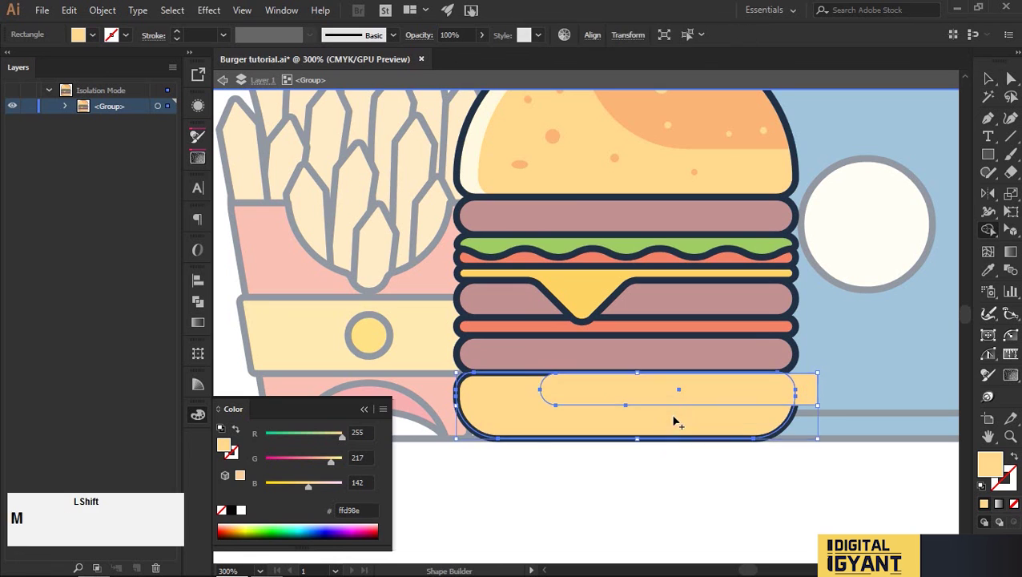
{"action": "left_click", "coordinate": [804, 393], "text": "alt"}
{"action": "key", "text": "v"}
{"action": "left_click", "coordinate": [767, 476]}
{"action": "left_click", "coordinate": [777, 436], "text": "ctrl"}
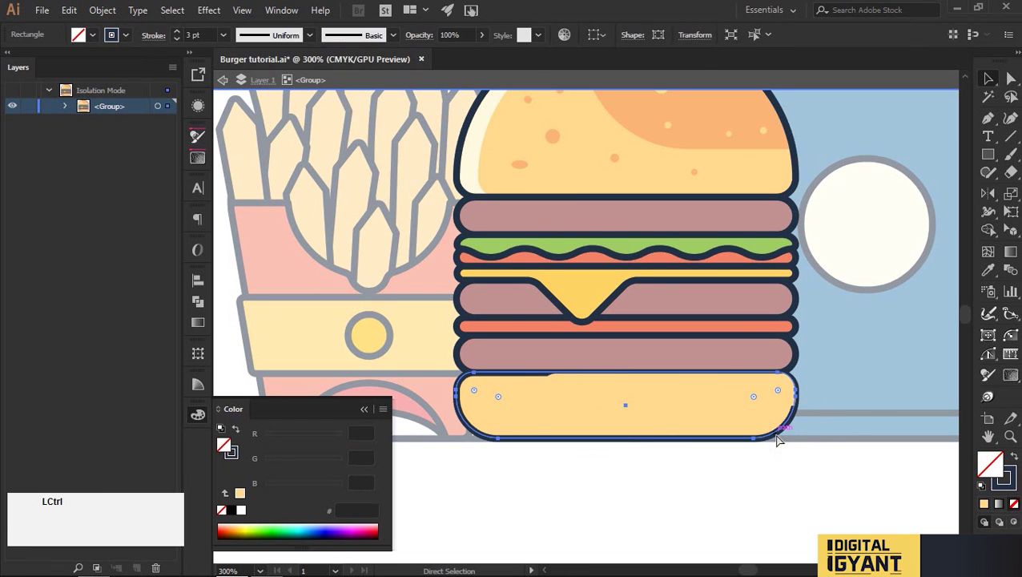
Fill the bottom bun's shading strip with the orange sampled from the top bun's shading
{"action": "left_click", "coordinate": [730, 393]}
{"action": "key", "text": "i"}
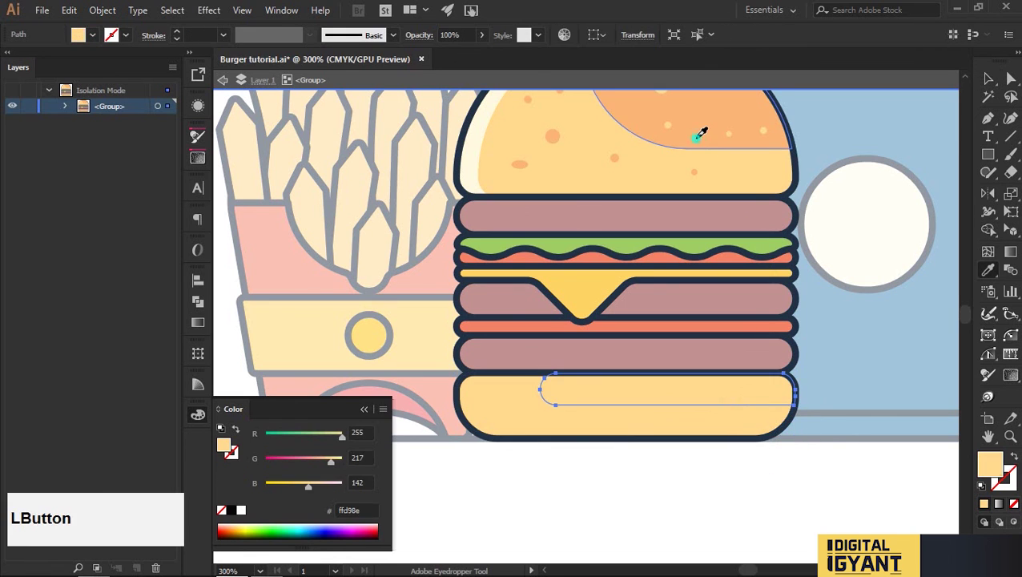
{"action": "left_click", "coordinate": [700, 132]}
{"action": "key", "text": "v"}
{"action": "left_click", "coordinate": [677, 464]}
Form a crescent highlight on the bottom bun's left side by offsetting a copy of its fill and cutting away the overlap
{"action": "left_click_drag", "start_coordinate": [541, 418], "coordinate": [563, 417]}
{"action": "left_click", "coordinate": [473, 404]}
{"action": "key", "text": "ctrl+c"}
{"action": "key", "text": "ctrl+f"}
{"action": "key", "text": "shift+m"}
{"action": "left_click", "coordinate": [659, 416], "text": "alt"}
Colour the bottom bun's crescent with the cream highlight sampled from the top bun
{"action": "key", "text": "i"}
{"action": "left_click", "coordinate": [473, 157]}
{"action": "key", "text": "v"}
{"action": "left_click", "coordinate": [607, 510]}
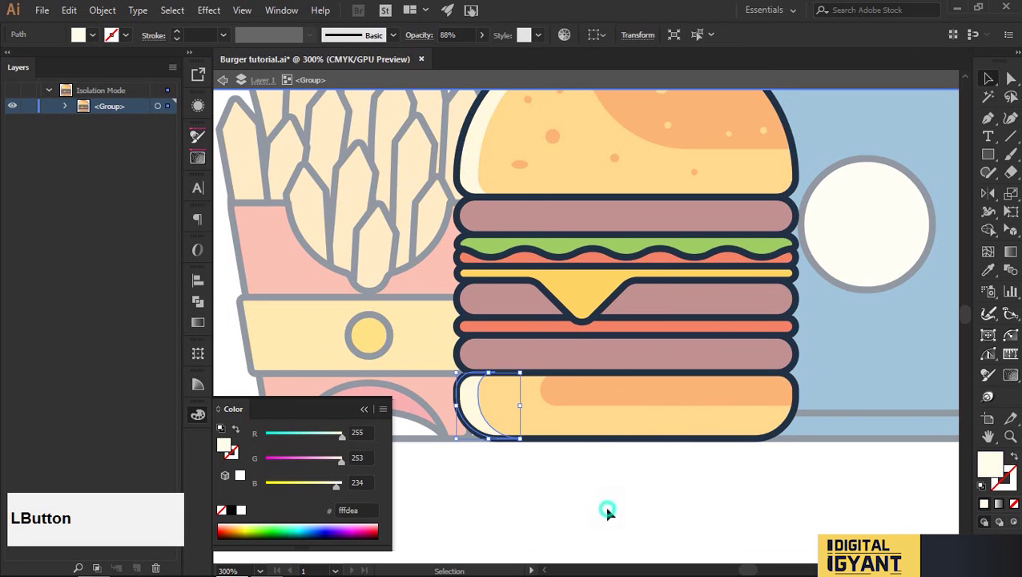
Draw small orange ellipses in #fbb578 as spots over the bottom bun's light area
{"action": "left_click", "coordinate": [516, 165]}
{"action": "left_click", "coordinate": [609, 468]}
{"action": "key", "text": "l"}
{"action": "left_click_drag", "start_coordinate": [506, 402], "coordinate": [555, 405]}
{"action": "scroll", "coordinate": [584, 441], "scroll_direction": "up", "scroll_amount": 3}
{"action": "left_click_drag", "start_coordinate": [780, 388], "coordinate": [787, 393]}
{"action": "left_click_drag", "start_coordinate": [336, 291], "coordinate": [336, 291]}
{"action": "scroll", "coordinate": [370, 304], "scroll_direction": "down", "scroll_amount": 2}
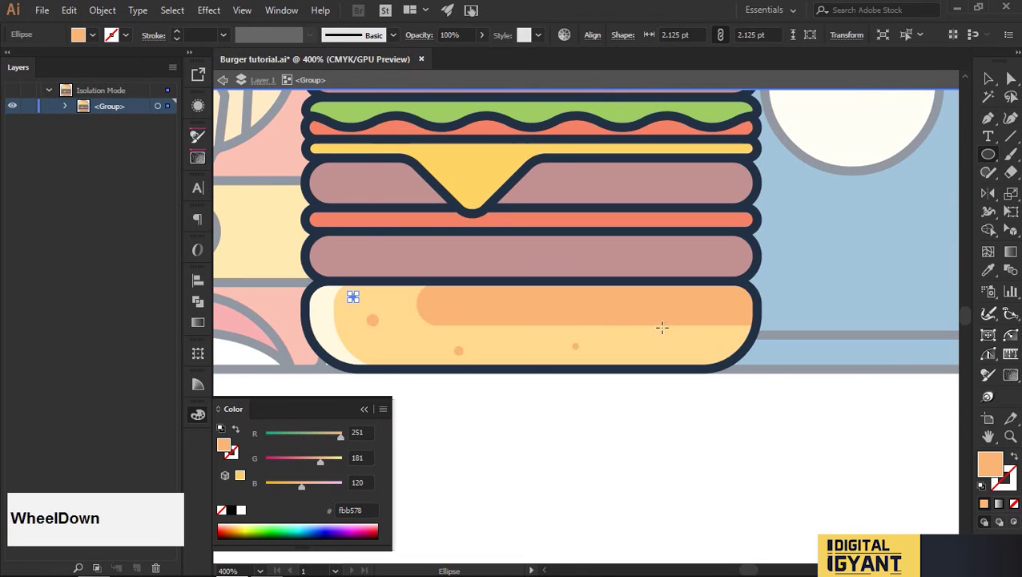
{"action": "left_click_drag", "start_coordinate": [673, 344], "coordinate": [679, 350]}
Draw three small ellipses on the bottom bun's orange shading strip, using the light bun colour #ffd98e
{"action": "scroll", "coordinate": [556, 302], "scroll_direction": "up", "scroll_amount": 2}
{"action": "left_click_drag", "start_coordinate": [496, 303], "coordinate": [505, 312]}
{"action": "key", "text": "i"}
{"action": "left_click", "coordinate": [553, 353]}
{"action": "key", "text": "v"}
{"action": "left_click", "coordinate": [528, 484]}
{"action": "key", "text": "l"}
{"action": "left_click_drag", "start_coordinate": [713, 320], "coordinate": [719, 325]}
{"action": "left_click_drag", "start_coordinate": [837, 290], "coordinate": [841, 294]}
{"action": "key", "text": "v"}
{"action": "left_click", "coordinate": [678, 487]}
{"action": "scroll", "coordinate": [677, 485], "scroll_direction": "down", "scroll_amount": 3}
{"action": "left_click_drag", "start_coordinate": [668, 488], "coordinate": [673, 479]}
{"action": "scroll", "coordinate": [673, 479], "scroll_direction": "down", "scroll_amount": 1}
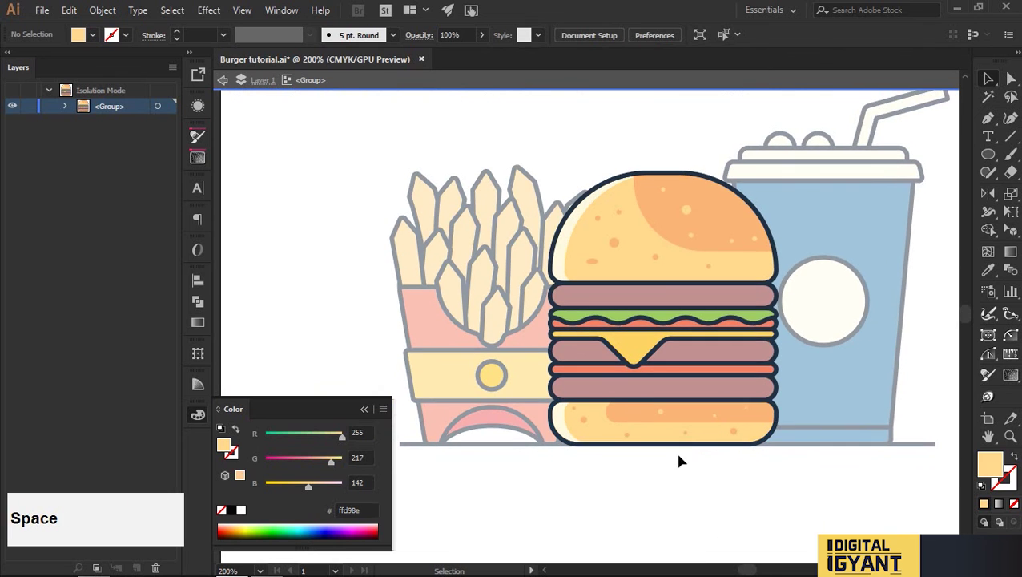
Stack a stroke-only outline copy in front of the top patty, and remove the stroke from the filled original
{"action": "scroll", "coordinate": [668, 320], "scroll_direction": "up", "scroll_amount": 1}
{"action": "left_click", "coordinate": [659, 283]}
{"action": "key", "text": "ctrl+c"}
{"action": "key", "text": "ctrl+f"}
{"action": "key", "text": "/"}
{"action": "key", "text": "slash"}
{"action": "left_click", "coordinate": [659, 287]}
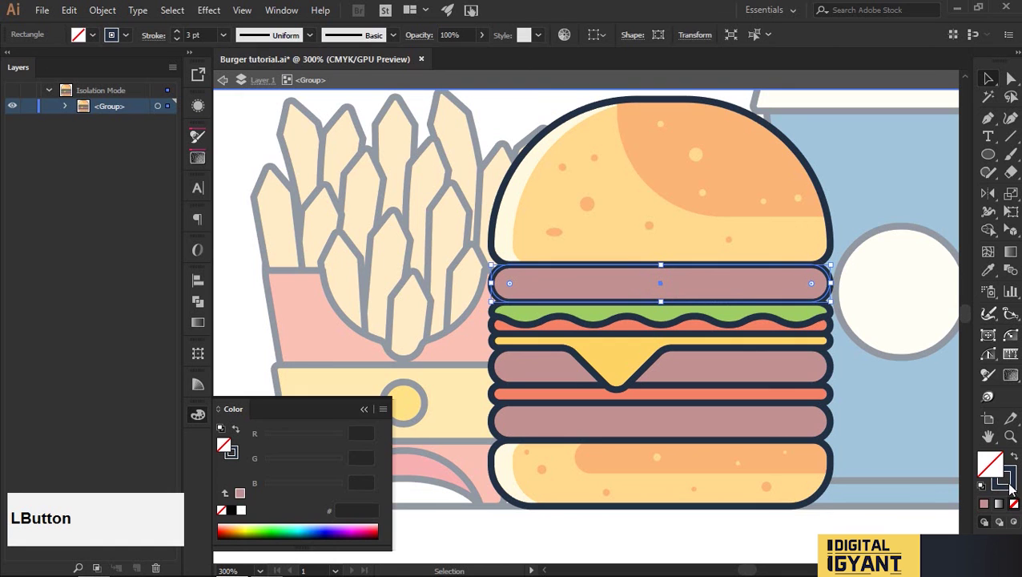
{"action": "left_click", "coordinate": [758, 284]}
{"action": "left_click", "coordinate": [993, 486]}
{"action": "key", "text": "slash"}
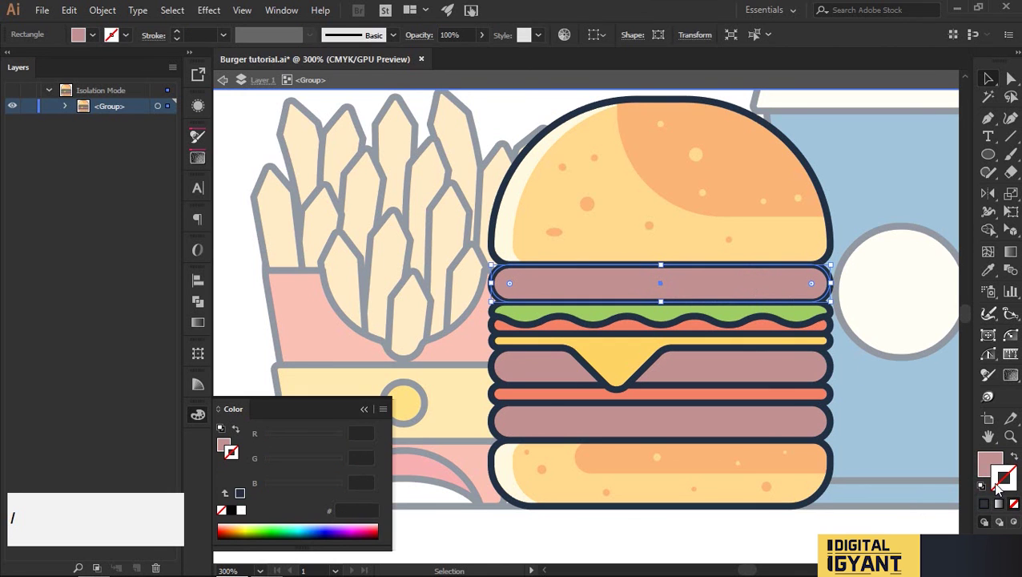
{"action": "left_click", "coordinate": [985, 463]}
{"action": "left_click", "coordinate": [835, 526]}
{"action": "left_click_drag", "start_coordinate": [741, 275], "coordinate": [762, 314]}
{"action": "key", "text": "ctrl+z"}
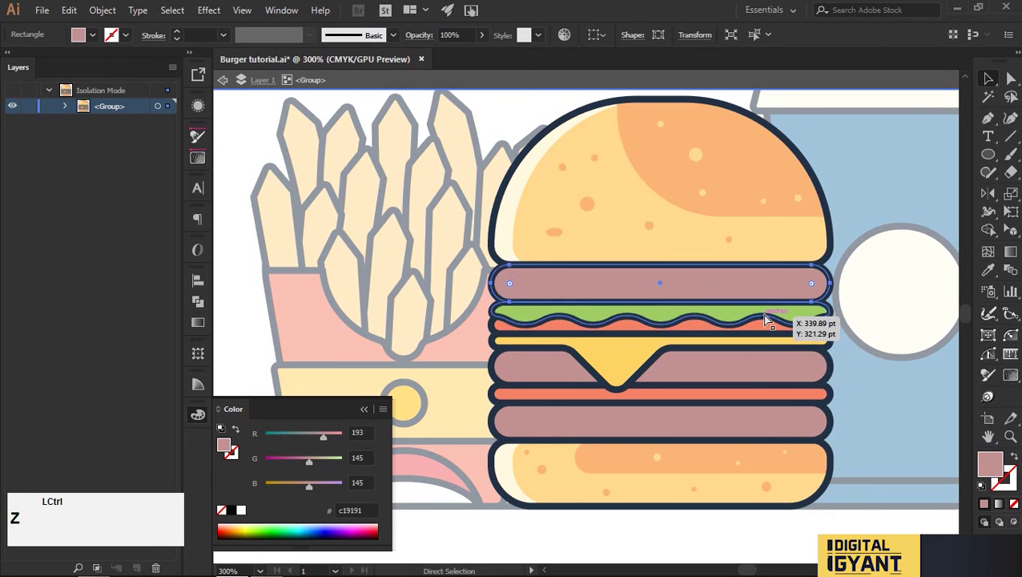
Cut a crescent from the left end of the top patty using a copy shifted to the right and Shape Builder
{"action": "scroll", "coordinate": [686, 285], "scroll_direction": "down", "scroll_amount": 2}
{"action": "left_click_drag", "start_coordinate": [685, 289], "coordinate": [707, 272]}
{"action": "scroll", "coordinate": [707, 290], "scroll_direction": "up", "scroll_amount": 3}
{"action": "left_click", "coordinate": [428, 289]}
{"action": "key", "text": "ctrl+c"}
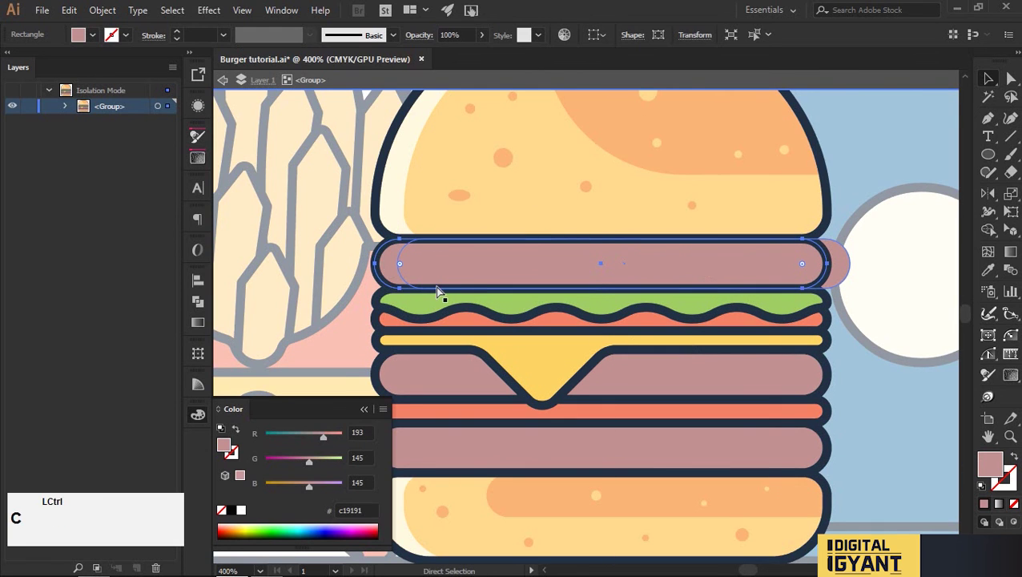
{"action": "left_click", "coordinate": [471, 265], "text": "shift"}
{"action": "key", "text": "shift+m"}
{"action": "left_click_drag", "start_coordinate": [473, 266], "coordinate": [651, 272]}
{"action": "scroll", "coordinate": [839, 264], "scroll_direction": "down", "scroll_amount": 2}
Colour the top patty's left crescent with the cream highlight swatch, #fffdea at 88% opacity
{"action": "key", "text": "i"}
{"action": "left_click", "coordinate": [308, 337]}
{"action": "left_click", "coordinate": [242, 330]}
{"action": "left_click", "coordinate": [347, 175]}
{"action": "key", "text": "v"}
{"action": "left_click", "coordinate": [502, 244]}
Cut a shading piece from the right end of the top patty using a copy shifted left and Shape Builder
{"action": "left_click_drag", "start_coordinate": [933, 272], "coordinate": [737, 278]}
{"action": "scroll", "coordinate": [737, 278], "scroll_direction": "up", "scroll_amount": 2}
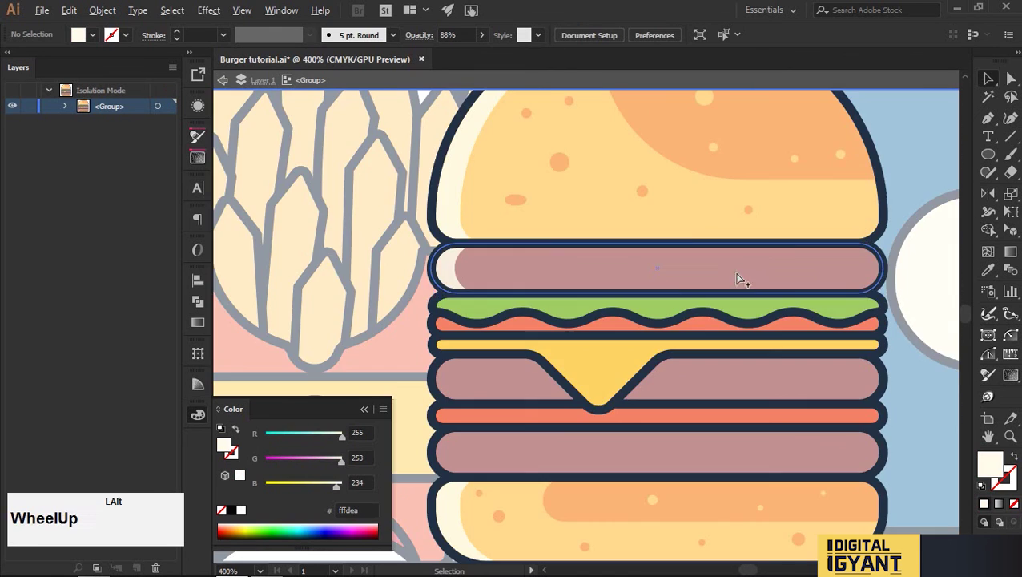
{"action": "left_click", "coordinate": [815, 275]}
{"action": "left_click_drag", "start_coordinate": [814, 275], "coordinate": [755, 275]}
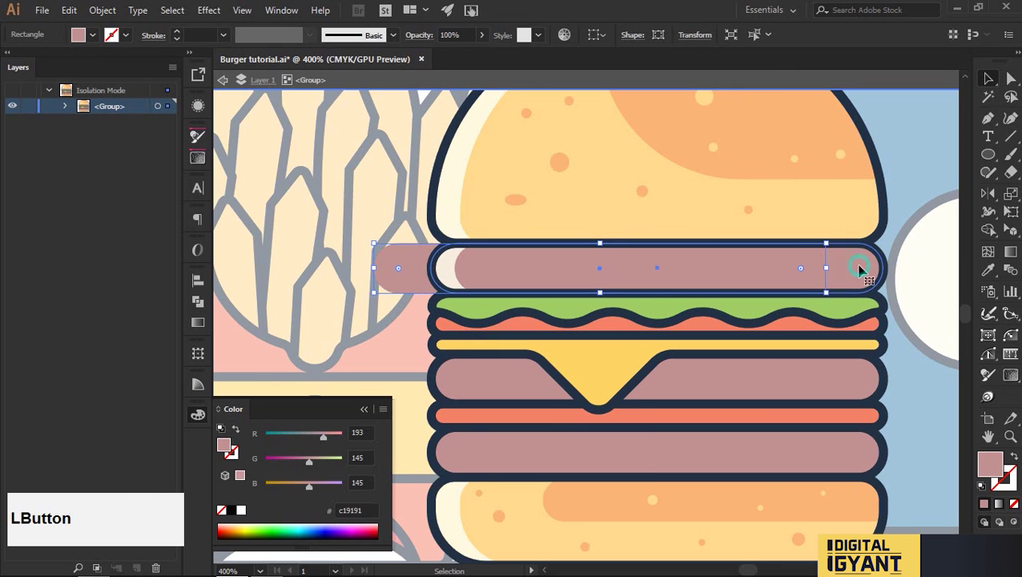
{"action": "left_click", "coordinate": [741, 273], "text": "shift"}
{"action": "key", "text": "shift+m"}
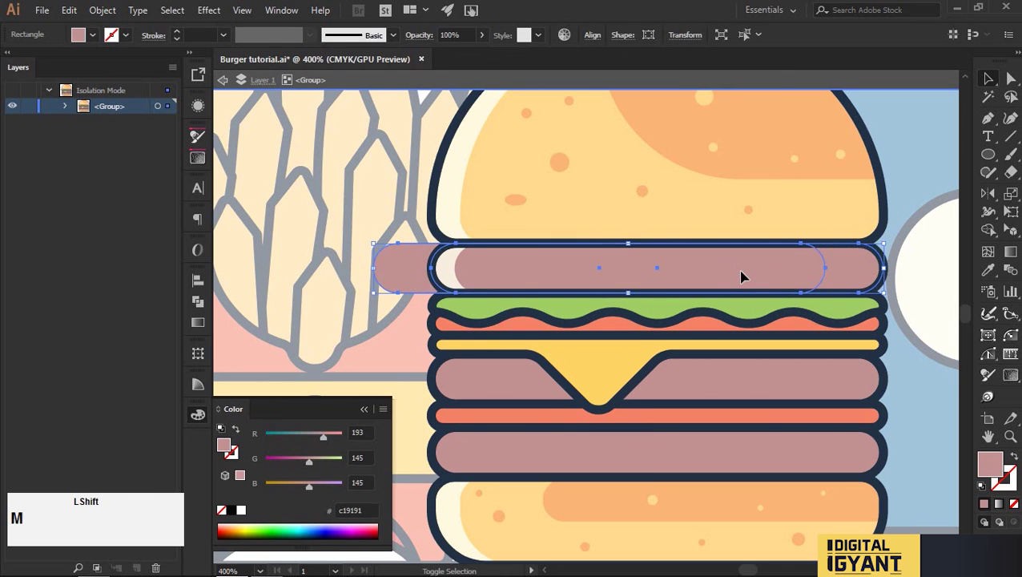
{"action": "left_click_drag", "start_coordinate": [703, 275], "coordinate": [409, 275]}
{"action": "scroll", "coordinate": [474, 276], "scroll_direction": "down", "scroll_amount": 2}
Colour the top patty's right-end piece with the dark brown swatch, #905858 at 69% opacity
{"action": "left_click_drag", "start_coordinate": [474, 276], "coordinate": [721, 288]}
{"action": "key", "text": "i"}
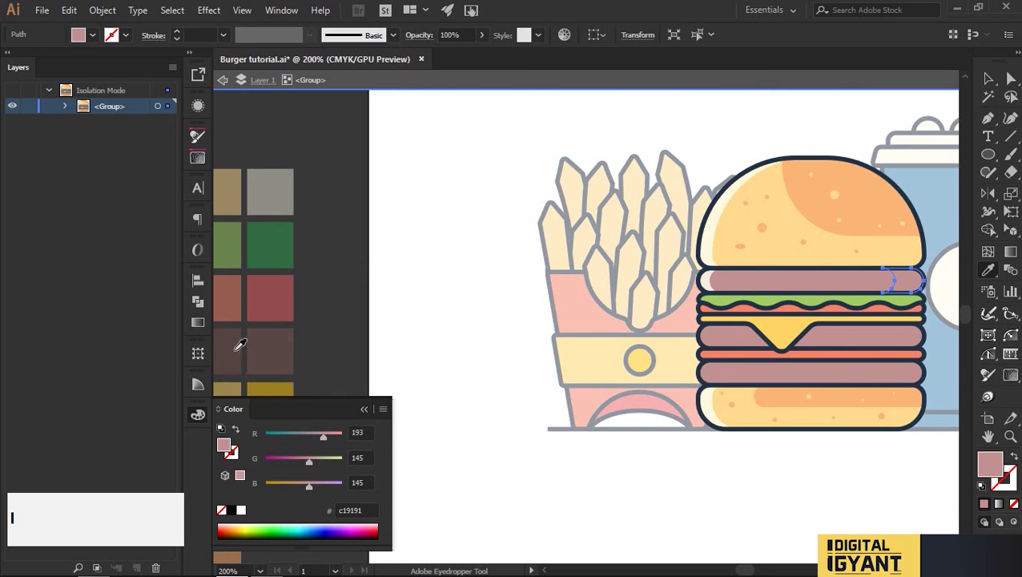
{"action": "left_click", "coordinate": [271, 347]}
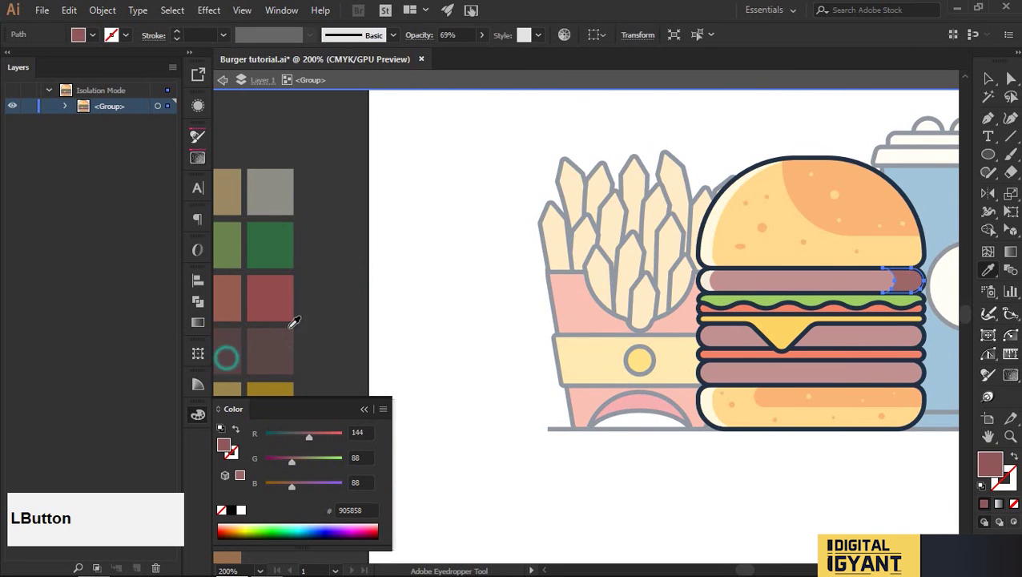
{"action": "key", "text": "v"}
{"action": "left_click", "coordinate": [492, 350]}
Cut a thin strip along the top patty's upper edge using a copy shifted down and Shape Builder
{"action": "left_click_drag", "start_coordinate": [867, 281], "coordinate": [689, 329]}
{"action": "scroll", "coordinate": [713, 306], "scroll_direction": "up", "scroll_amount": 3}
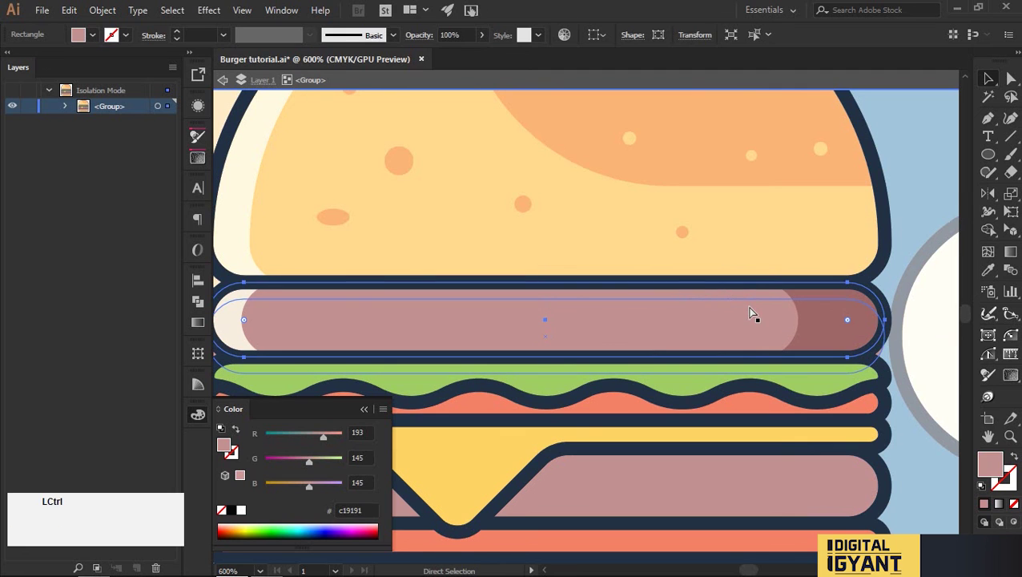
{"action": "left_click", "coordinate": [740, 325], "text": "shift"}
{"action": "key", "text": "shift+m"}
{"action": "left_click_drag", "start_coordinate": [739, 325], "coordinate": [740, 377]}
Colour the top patty's upper strip with the brown swatch, #8b5e5e at 82% opacity
{"action": "scroll", "coordinate": [742, 369], "scroll_direction": "down", "scroll_amount": 3}
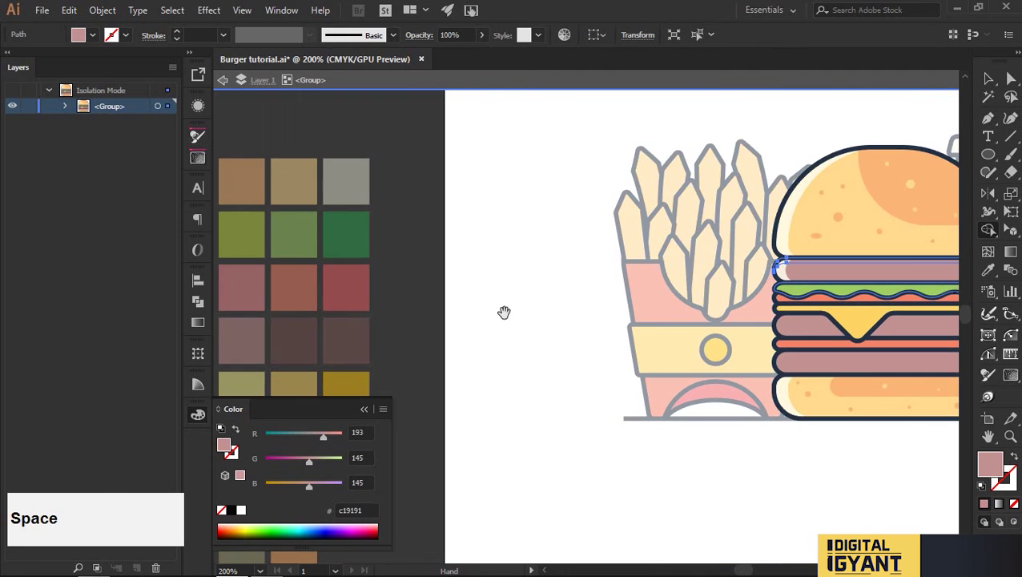
{"action": "left_click", "coordinate": [364, 335]}
{"action": "key", "text": "v"}
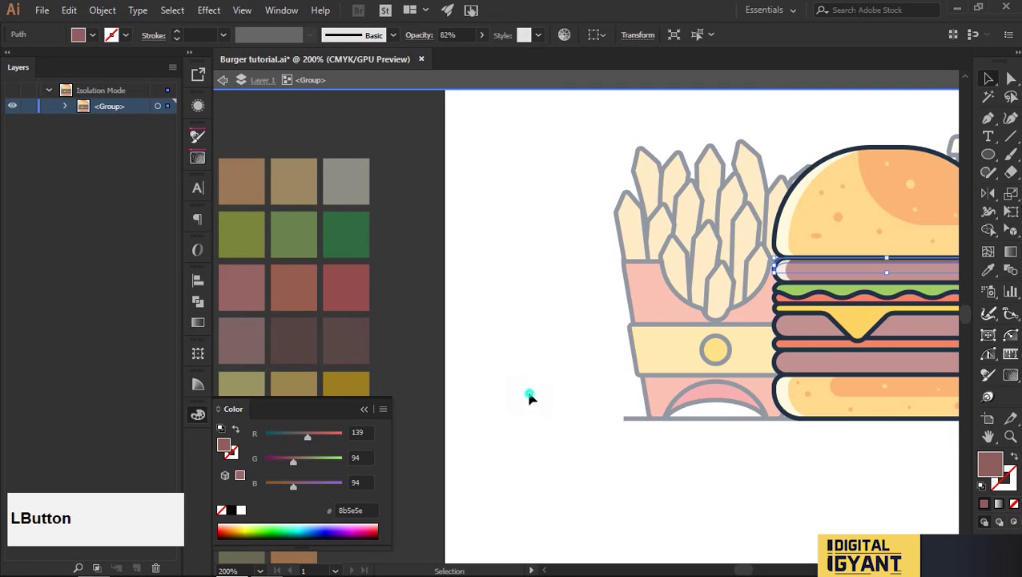
{"action": "left_click", "coordinate": [530, 399]}
Recolour the top patty's right-end shade to #8b5e5e at 82% opacity and its upper strip to #905858 at 69% opacity
{"action": "left_click_drag", "start_coordinate": [545, 366], "coordinate": [426, 386]}
{"action": "scroll", "coordinate": [897, 306], "scroll_direction": "up", "scroll_amount": 3}
{"action": "left_click", "coordinate": [790, 294]}
{"action": "key", "text": "i"}
{"action": "left_click", "coordinate": [737, 254]}
{"action": "key", "text": "v"}
{"action": "left_click", "coordinate": [685, 291]}
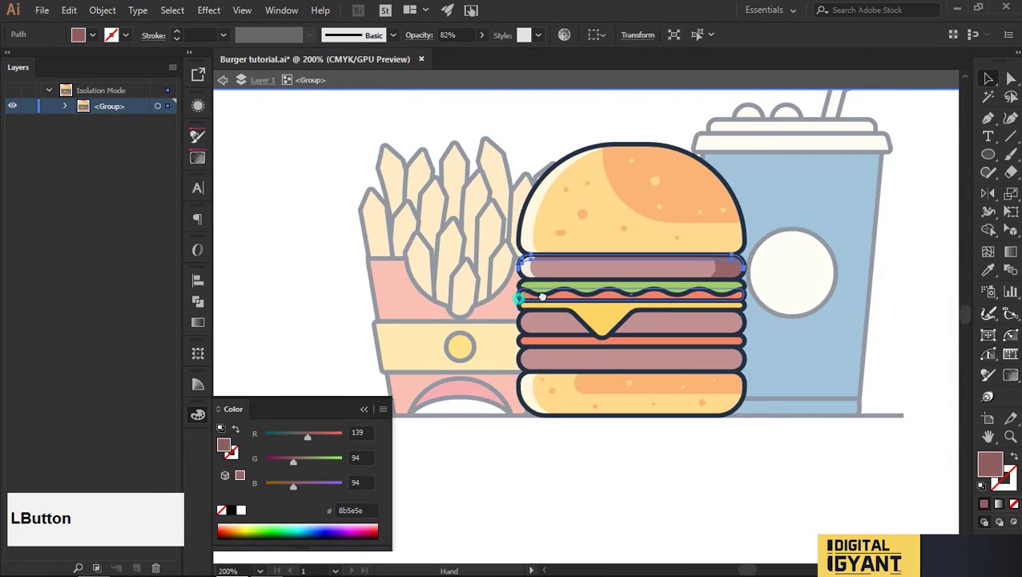
{"action": "left_click", "coordinate": [254, 326]}
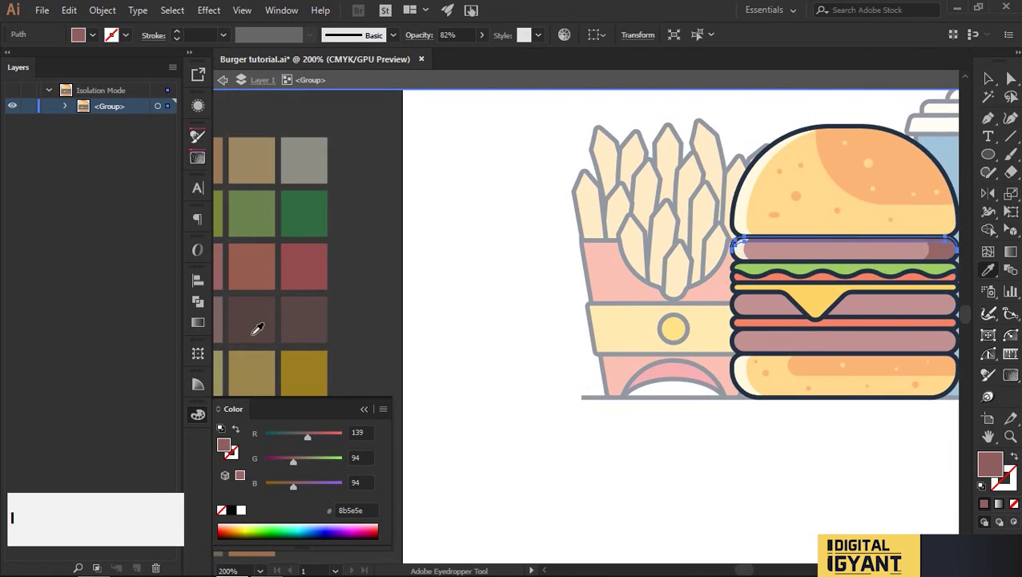
{"action": "key", "text": "v"}
{"action": "left_click", "coordinate": [570, 394]}
Narrow the top patty's right-end shade by shifting it right and trimming the part outside the patty with Shape Builder
{"action": "left_click_drag", "start_coordinate": [750, 466], "coordinate": [596, 486]}
{"action": "scroll", "coordinate": [829, 274], "scroll_direction": "up", "scroll_amount": 3}
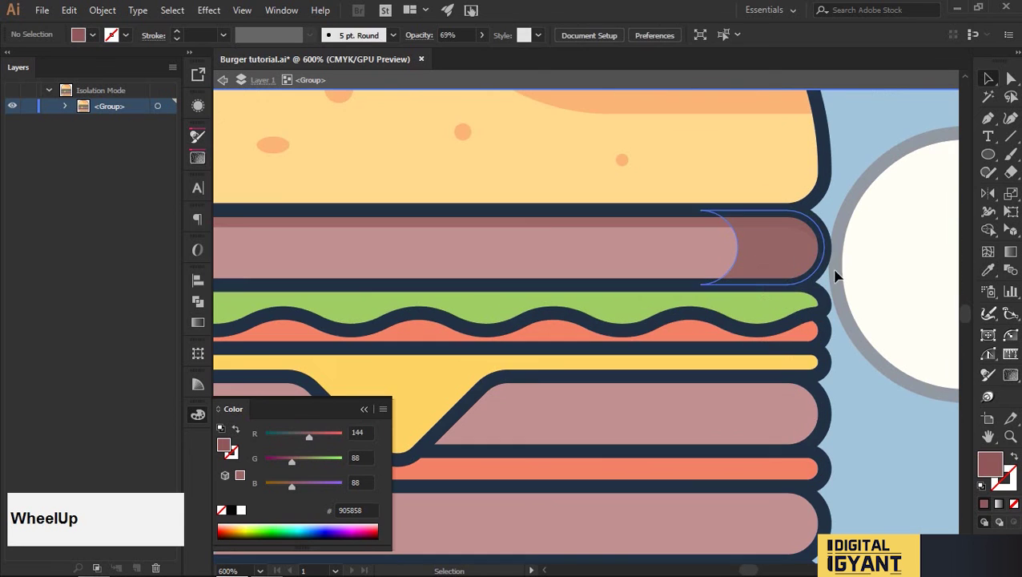
{"action": "left_click", "coordinate": [775, 251]}
{"action": "left_click_drag", "start_coordinate": [783, 250], "coordinate": [819, 251]}
{"action": "left_click", "coordinate": [685, 256], "text": "shift"}
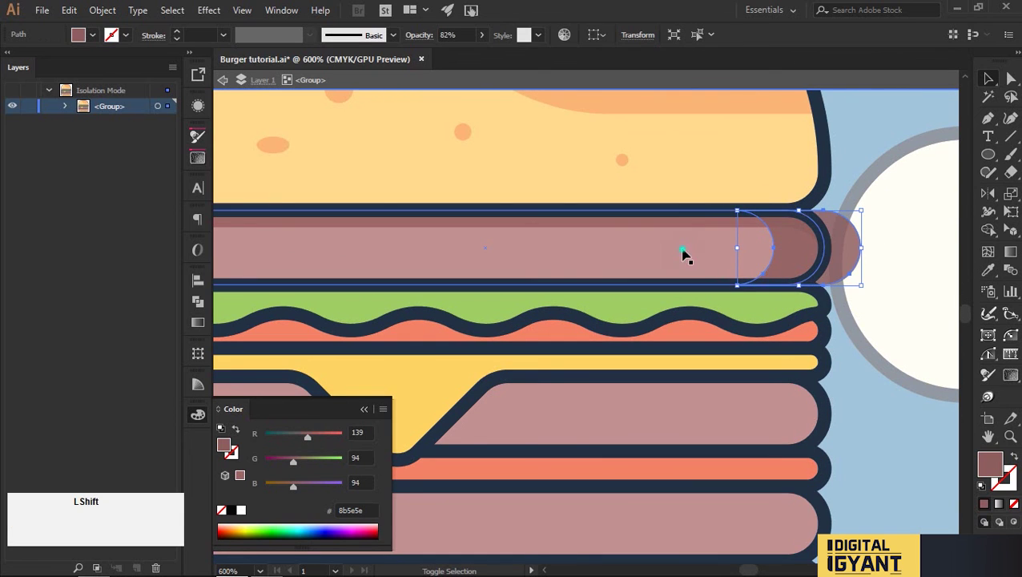
{"action": "key", "text": "shift+m"}
{"action": "left_click", "coordinate": [847, 251]}
{"action": "key", "text": "v"}
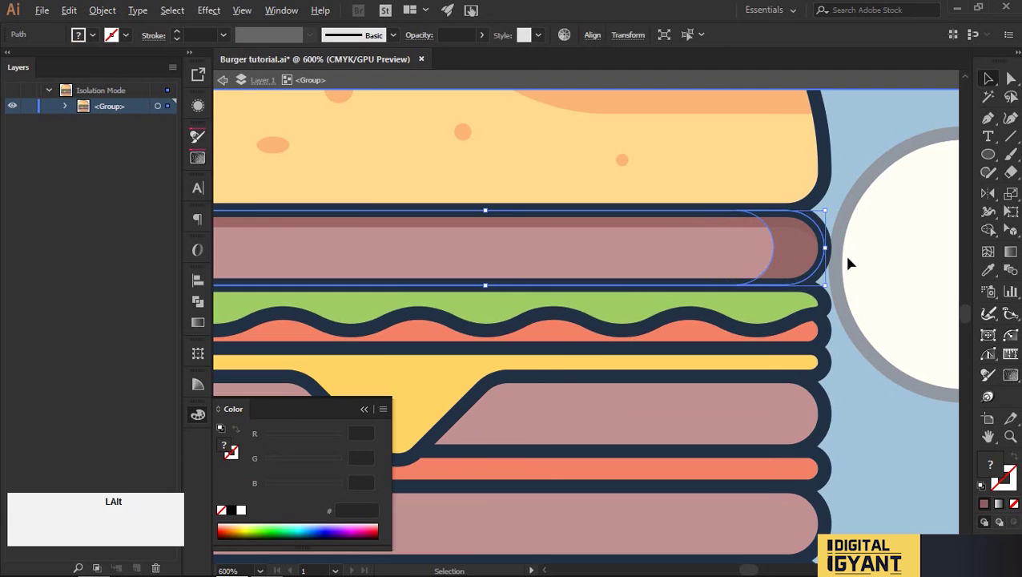
{"action": "scroll", "coordinate": [844, 251], "scroll_direction": "down", "scroll_amount": 3}
{"action": "left_click", "coordinate": [787, 453]}
Draw four small ellipses in #8b5e5e, about 1.3 to 3.2 pt wide, as spots across the top patty
{"action": "scroll", "coordinate": [764, 315], "scroll_direction": "up", "scroll_amount": 3}
{"action": "left_click_drag", "start_coordinate": [804, 228], "coordinate": [750, 250]}
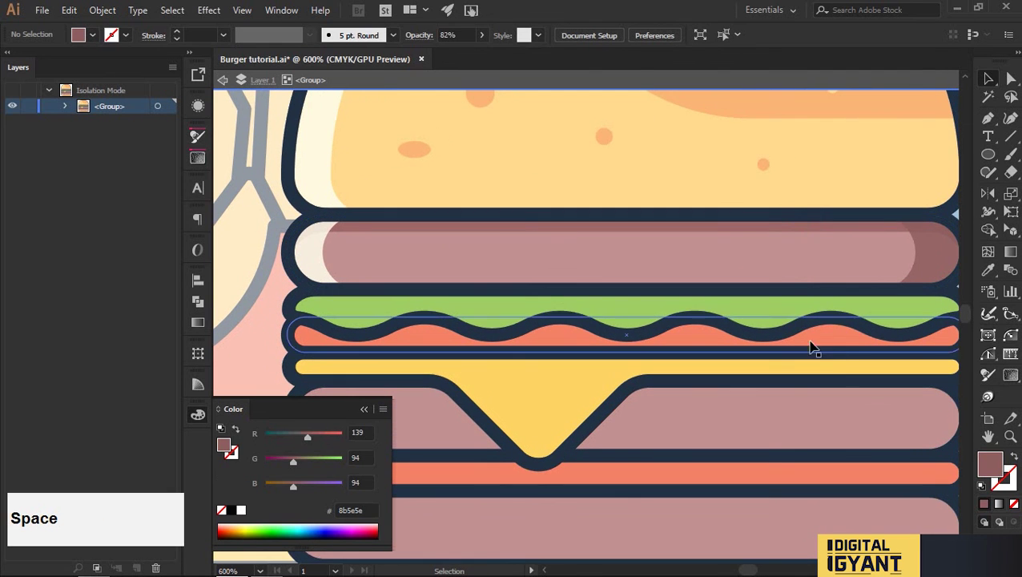
{"action": "key", "text": "l"}
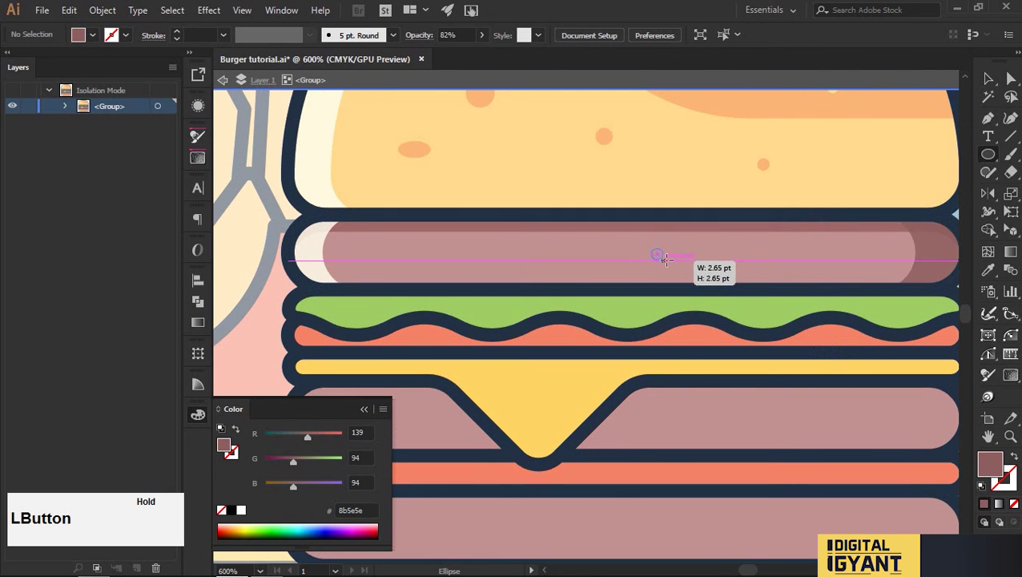
{"action": "left_click_drag", "start_coordinate": [666, 259], "coordinate": [665, 259]}
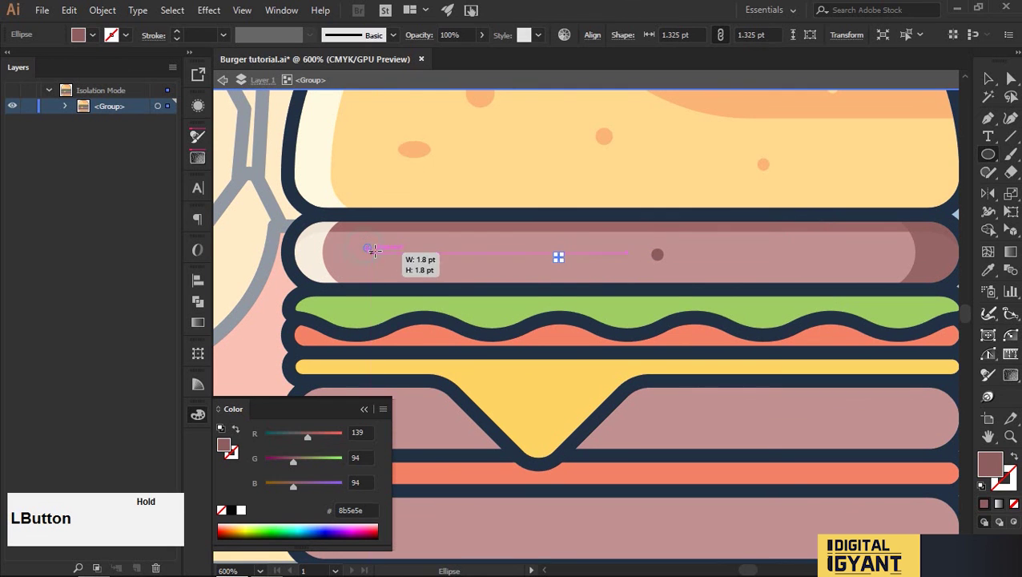
{"action": "left_click_drag", "start_coordinate": [854, 260], "coordinate": [855, 260]}
{"action": "key", "text": "v"}
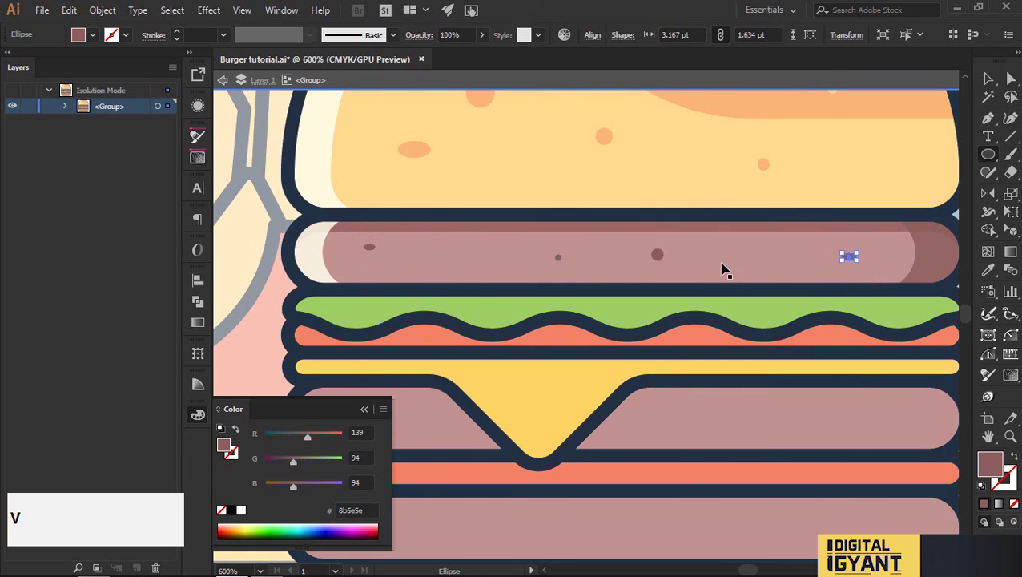
{"action": "scroll", "coordinate": [691, 484], "scroll_direction": "down", "scroll_amount": 3}
{"action": "left_click", "coordinate": [757, 490]}
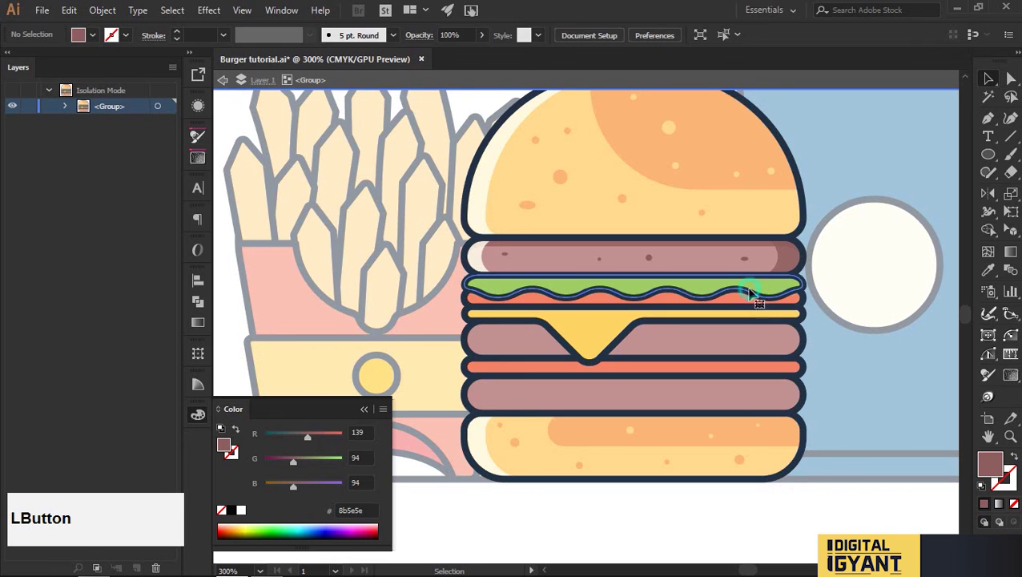
Group all the pieces of the top patty
{"action": "left_click", "coordinate": [753, 285]}
{"action": "left_click", "coordinate": [847, 264]}
{"action": "left_click_drag", "start_coordinate": [463, 251], "coordinate": [468, 250]}
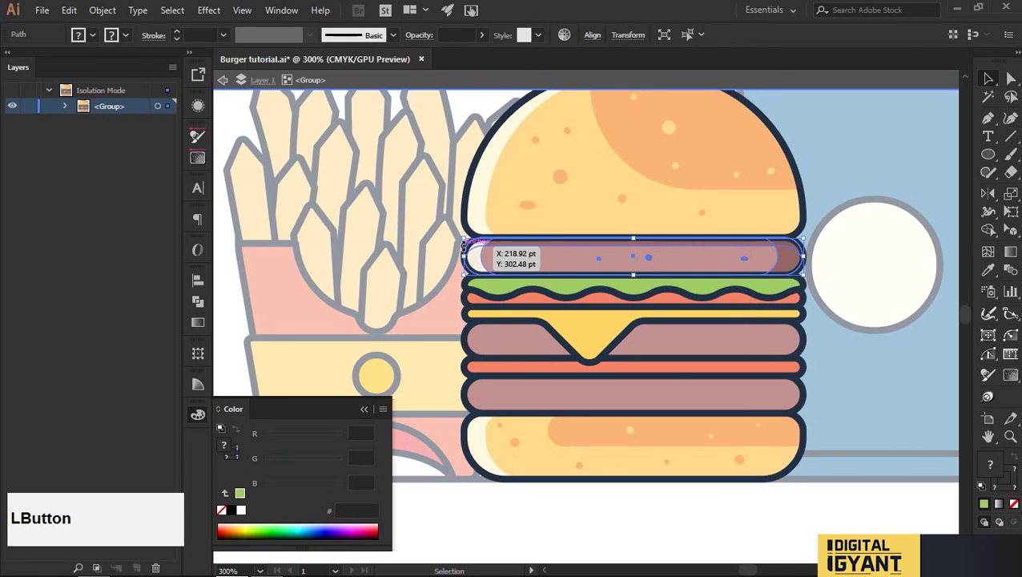
{"action": "key", "text": "ctrl"}
{"action": "key", "text": "ctrl+g"}
{"action": "left_click", "coordinate": [906, 217]}
Try moving the top patty group down, and undo the move
{"action": "left_click_drag", "start_coordinate": [759, 257], "coordinate": [784, 324]}
{"action": "key", "text": "ctrl+z"}
{"action": "left_click", "coordinate": [841, 252]}
Group the top bun with its shading, highlight and spots
{"action": "scroll", "coordinate": [836, 242], "scroll_direction": "up", "scroll_amount": 3}
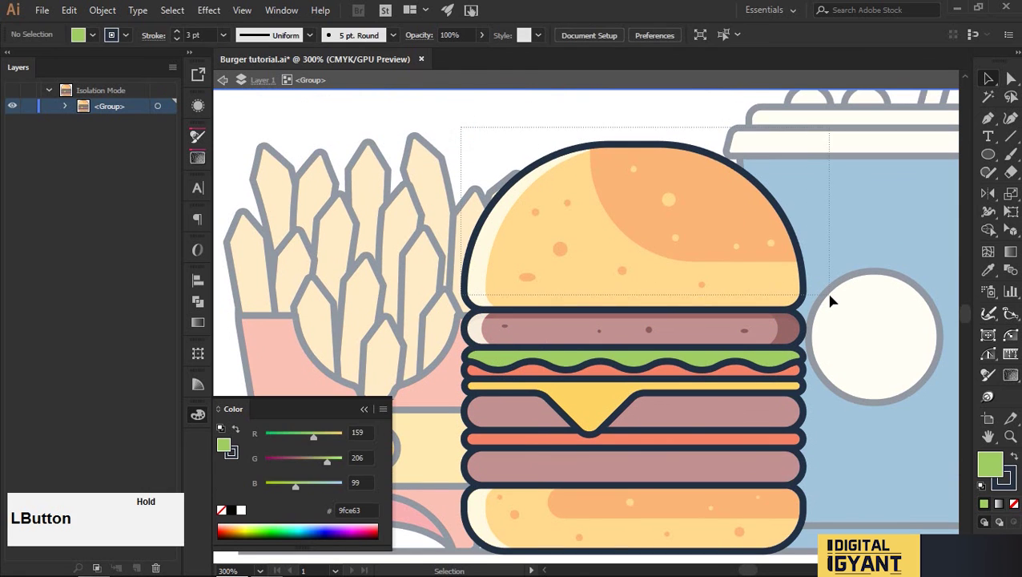
{"action": "left_click_drag", "start_coordinate": [831, 300], "coordinate": [831, 300]}
{"action": "key", "text": "ctrl"}
{"action": "key", "text": "ctrl+g"}
{"action": "left_click", "coordinate": [581, 108]}
{"action": "left_click", "coordinate": [714, 287]}
{"action": "left_click", "coordinate": [856, 267]}
Group the bottom bun with its shading, highlight and spots
{"action": "scroll", "coordinate": [845, 445], "scroll_direction": "down", "scroll_amount": 4}
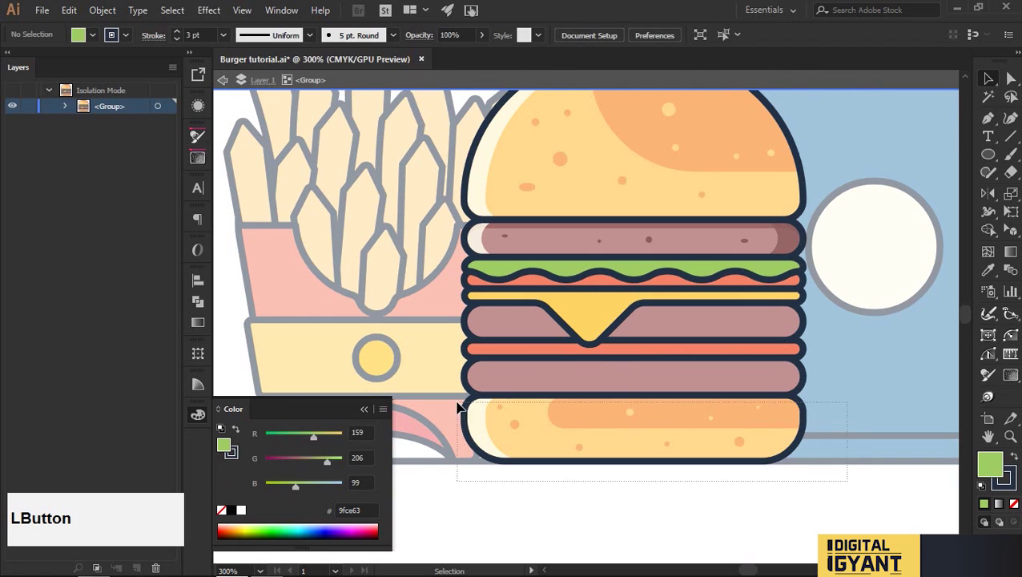
{"action": "left_click_drag", "start_coordinate": [458, 407], "coordinate": [458, 407]}
{"action": "key", "text": "ctrl"}
{"action": "left_click", "coordinate": [664, 487]}
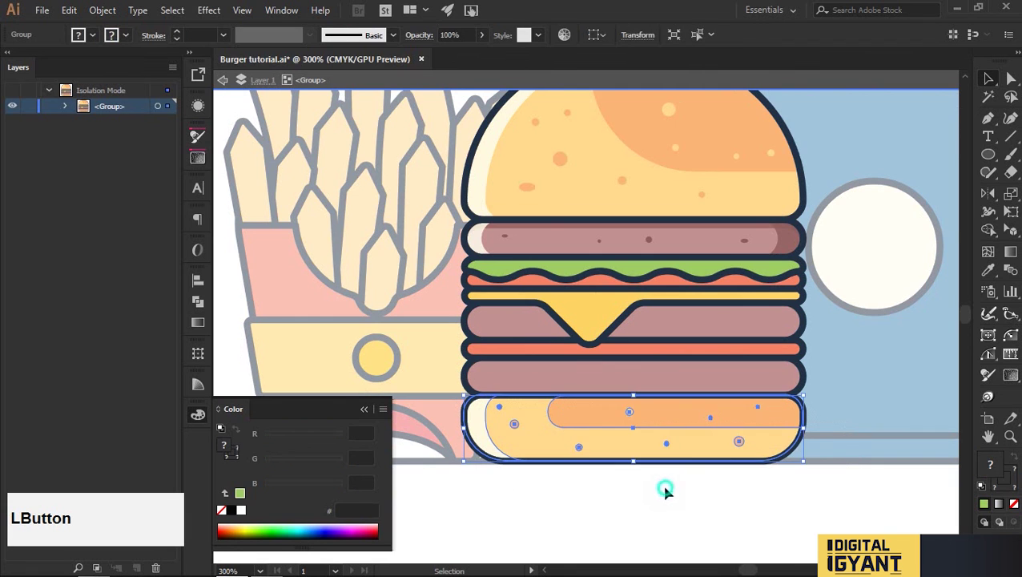
Stack a stroke-only outline copy in front of the lettuce, and remove the stroke from the filled original
{"action": "left_click", "coordinate": [698, 329]}
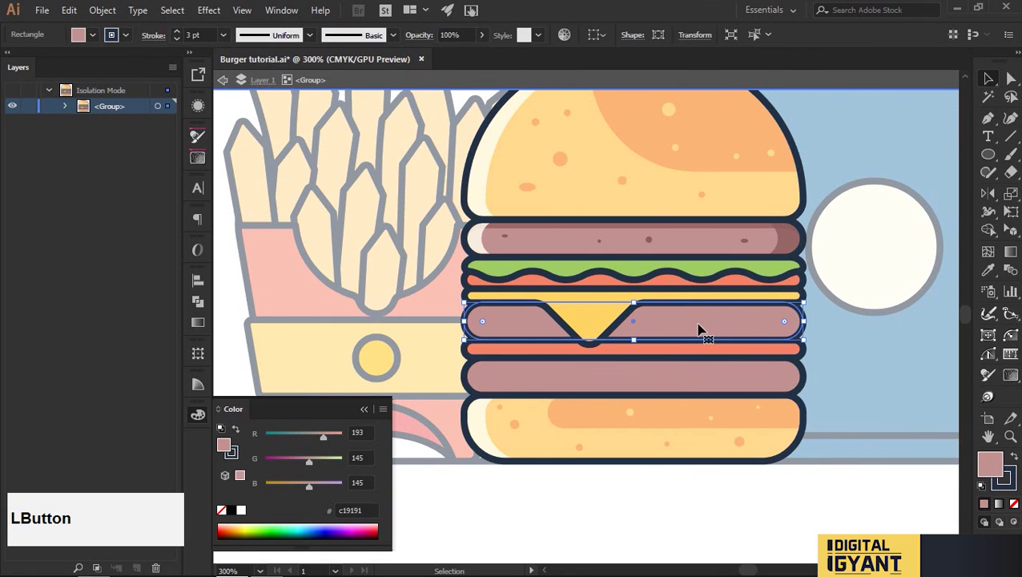
{"action": "left_click", "coordinate": [709, 278]}
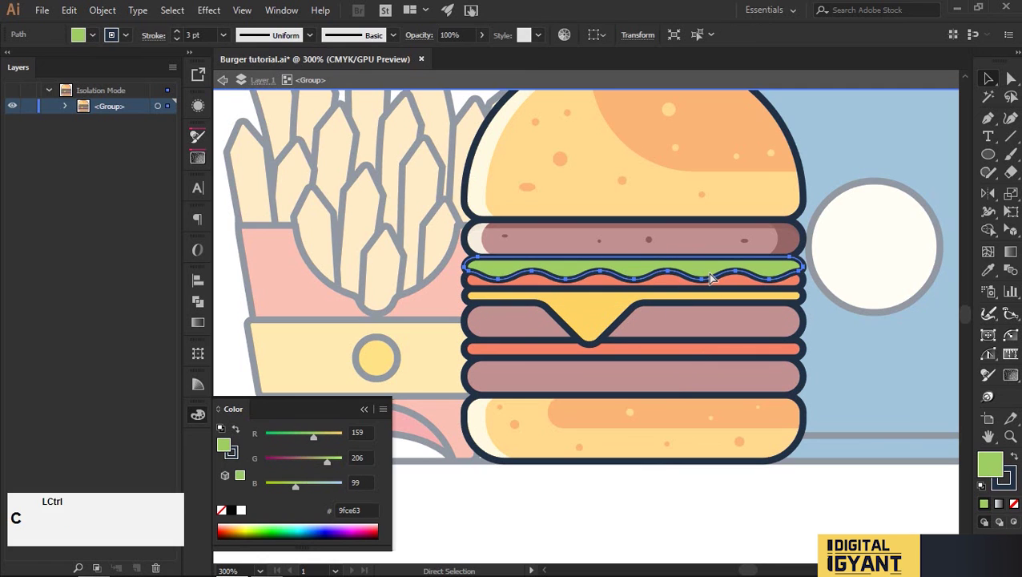
{"action": "key", "text": "ctrl+f"}
{"action": "key", "text": "slash"}
{"action": "left_click", "coordinate": [699, 271]}
{"action": "left_click", "coordinate": [1003, 477]}
{"action": "key", "text": "slash"}
{"action": "left_click", "coordinate": [840, 522]}
Cut highlight slivers along the lettuce's left end and waves using a copy shifted right and Shape Builder
{"action": "left_click", "coordinate": [698, 269]}
{"action": "scroll", "coordinate": [516, 271], "scroll_direction": "up", "scroll_amount": 3}
{"action": "left_click_drag", "start_coordinate": [516, 271], "coordinate": [558, 273]}
{"action": "key", "text": "ctrl"}
{"action": "left_click", "coordinate": [533, 262], "text": "shift"}
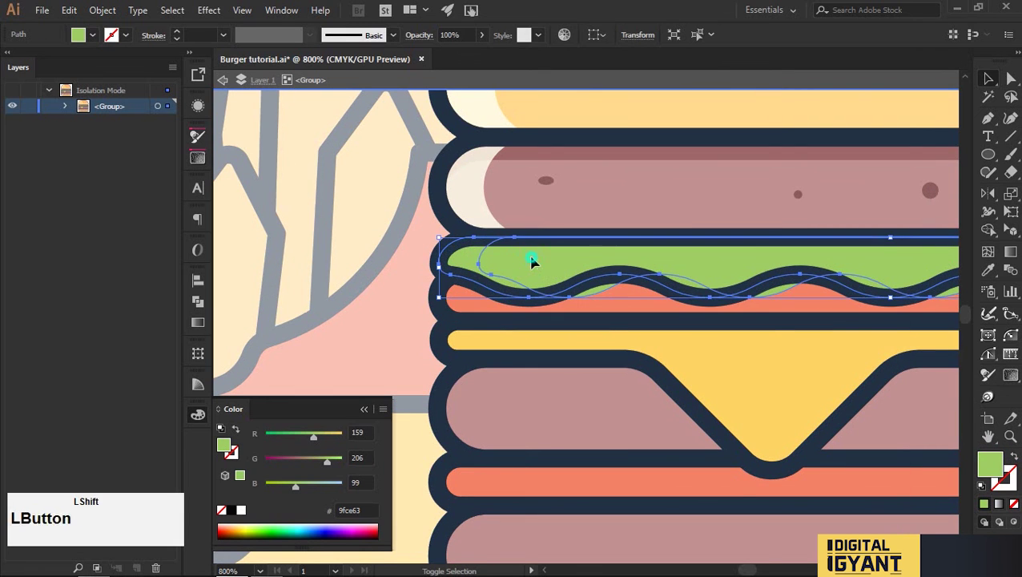
{"action": "key", "text": "shift+m"}
{"action": "key", "text": "space"}
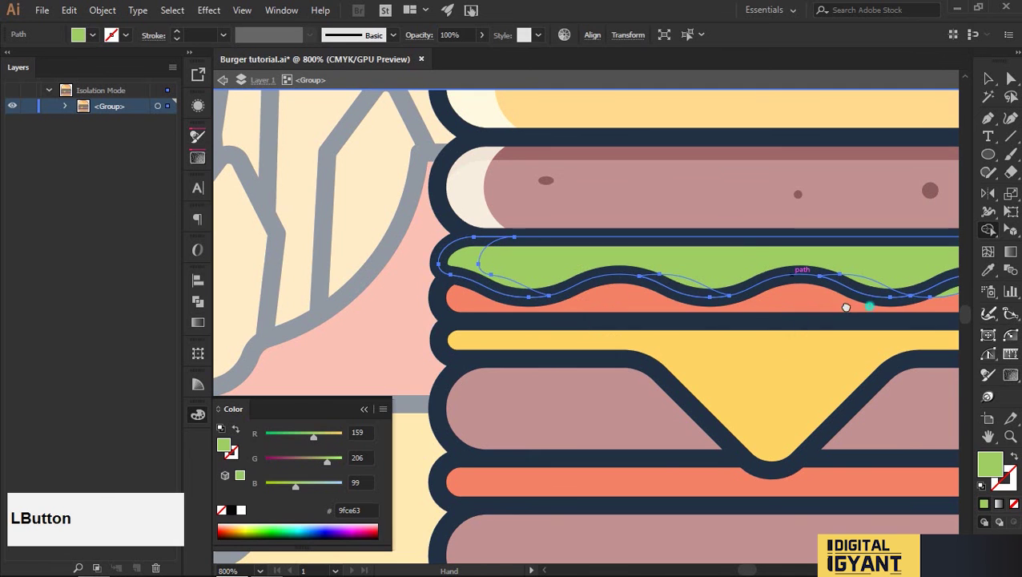
{"action": "left_click_drag", "start_coordinate": [869, 298], "coordinate": [649, 308]}
{"action": "left_click", "coordinate": [611, 276], "text": "alt"}
{"action": "left_click", "coordinate": [788, 277], "text": "alt"}
{"action": "left_click", "coordinate": [949, 276], "text": "alt"}
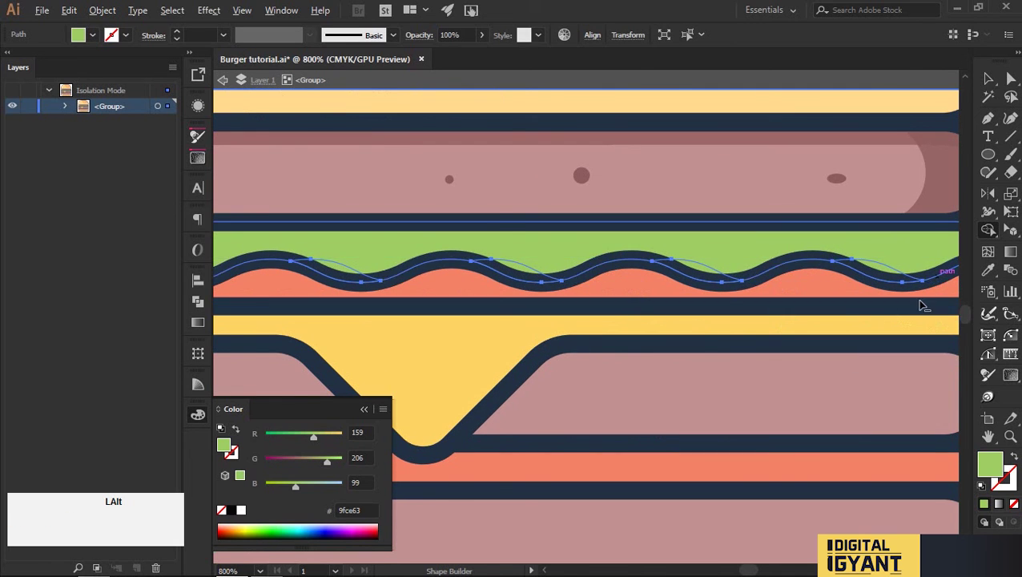
Colour the lettuce's highlight slivers with the cream swatch, #fffdea at 88% opacity
{"action": "scroll", "coordinate": [921, 303], "scroll_direction": "down", "scroll_amount": 3}
{"action": "key", "text": "space"}
{"action": "left_click_drag", "start_coordinate": [913, 302], "coordinate": [857, 323]}
{"action": "key", "text": "v"}
{"action": "scroll", "coordinate": [746, 351], "scroll_direction": "down", "scroll_amount": 2, "text": "alt"}
{"action": "key", "text": "i"}
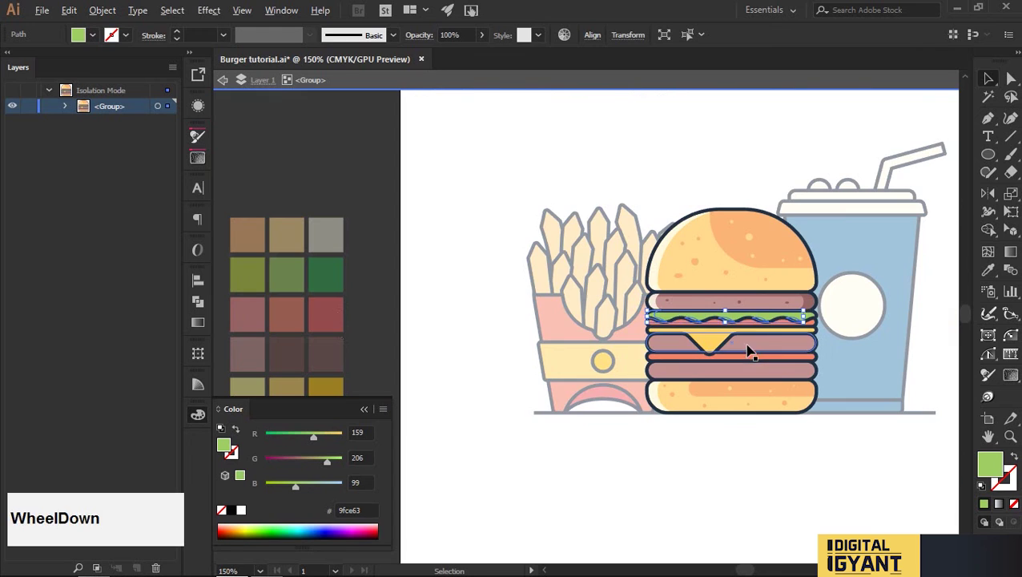
{"action": "left_click", "coordinate": [256, 273]}
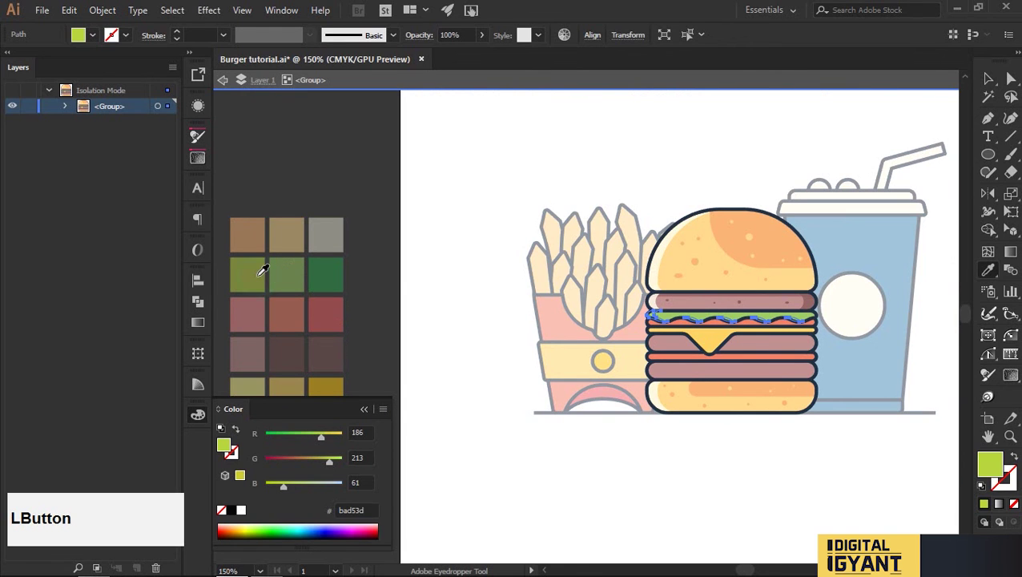
{"action": "left_click", "coordinate": [331, 238]}
{"action": "key", "text": "v"}
{"action": "left_click", "coordinate": [719, 447]}
Recolour the highlight slivers along the lettuce's waves to lime green #bad53d, leaving out the left-end highlight
{"action": "scroll", "coordinate": [723, 340], "scroll_direction": "up", "scroll_amount": 4, "text": "alt"}
{"action": "key", "text": "a"}
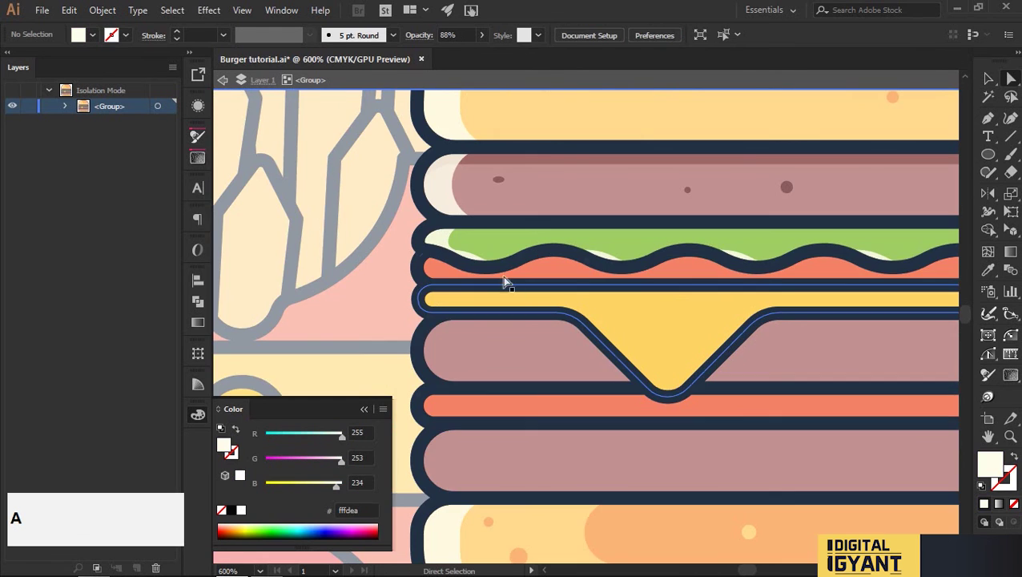
{"action": "left_click", "coordinate": [641, 270]}
{"action": "left_click", "coordinate": [765, 272], "text": "shift"}
{"action": "left_click", "coordinate": [903, 274], "text": "shift"}
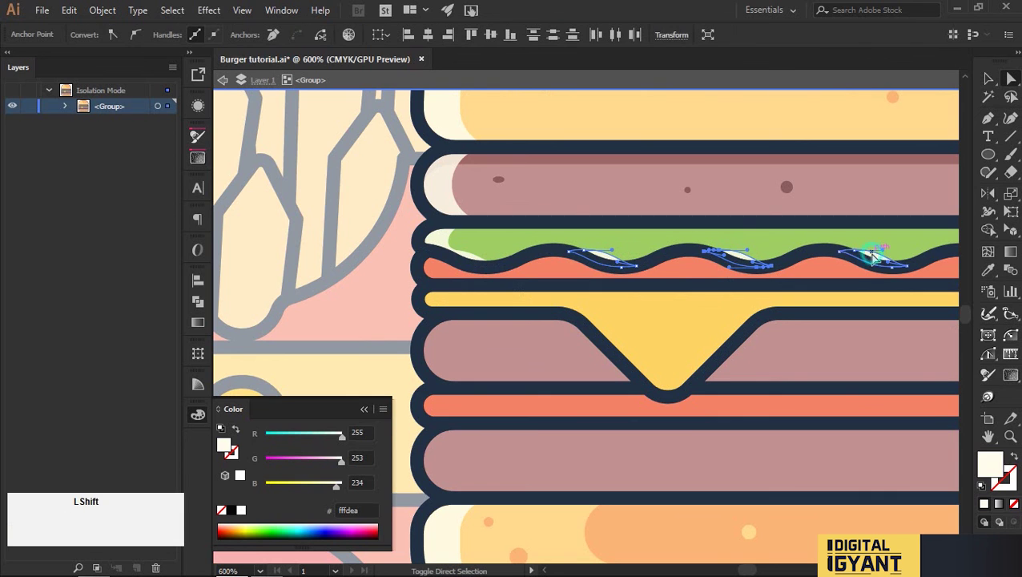
{"action": "left_click_drag", "start_coordinate": [905, 276], "coordinate": [635, 276]}
{"action": "left_click", "coordinate": [739, 270], "text": "shift"}
{"action": "scroll", "coordinate": [740, 271], "scroll_direction": "down", "scroll_amount": 4, "text": "alt"}
{"action": "left_click_drag", "start_coordinate": [447, 283], "coordinate": [538, 282]}
{"action": "key", "text": "i"}
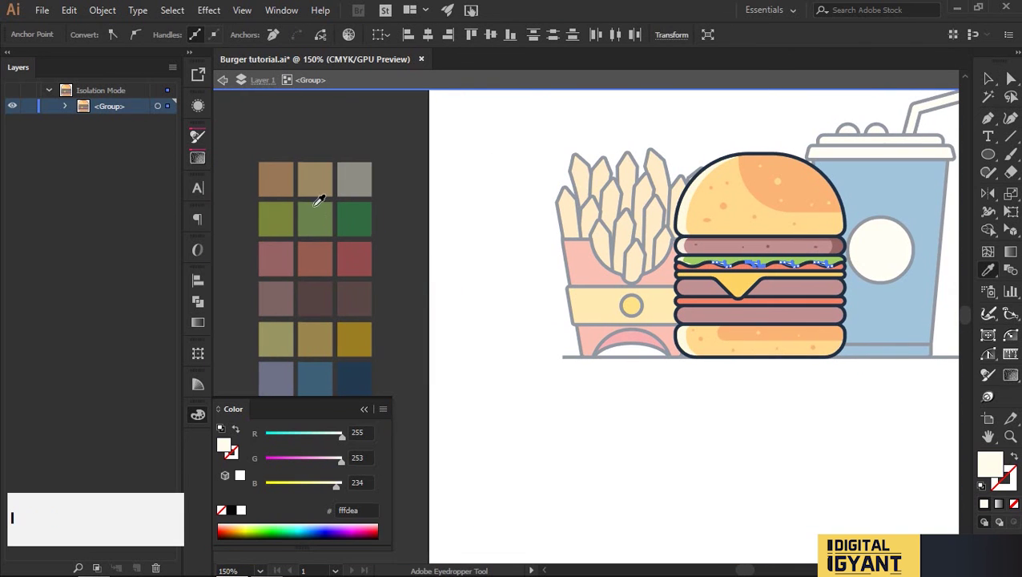
{"action": "left_click", "coordinate": [277, 219]}
{"action": "key", "text": "v"}
{"action": "left_click", "coordinate": [624, 469]}
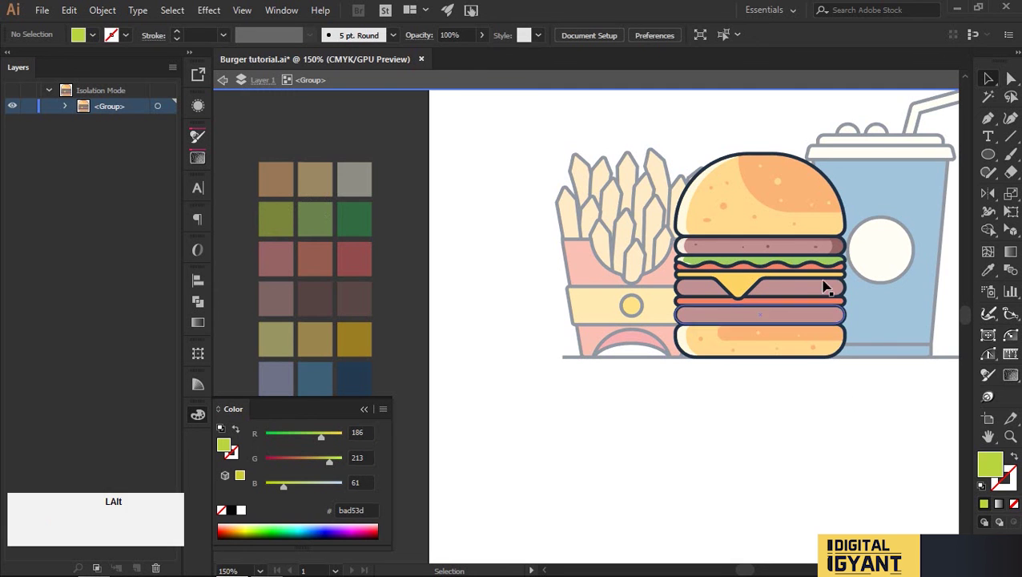
Cut shadow slivers along the lettuce's right end and waves using a copy shifted left and Shape Builder
{"action": "scroll", "coordinate": [825, 285], "scroll_direction": "up", "scroll_amount": 5}
{"action": "mouse_move", "coordinate": [825, 238]}
{"action": "left_mouse_down"}
{"action": "mouse_move", "coordinate": [854, 246]}
{"action": "mouse_move", "coordinate": [830, 248]}
{"action": "left_mouse_up"}
{"action": "left_click", "coordinate": [898, 241]}
{"action": "key", "text": "ctrl+c"}
{"action": "key", "text": "ctrl+f"}
{"action": "key", "text": "shift+m"}
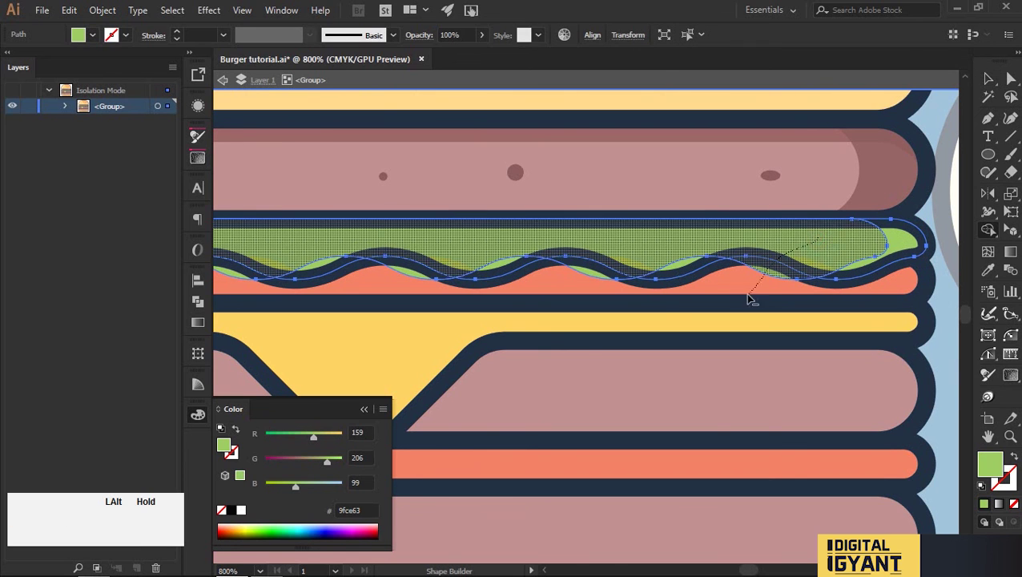
{"action": "left_click_drag", "start_coordinate": [609, 340], "coordinate": [588, 263]}
{"action": "left_click_drag", "start_coordinate": [259, 256], "coordinate": [258, 258]}
{"action": "scroll", "coordinate": [258, 240], "scroll_direction": "down", "scroll_amount": 6}
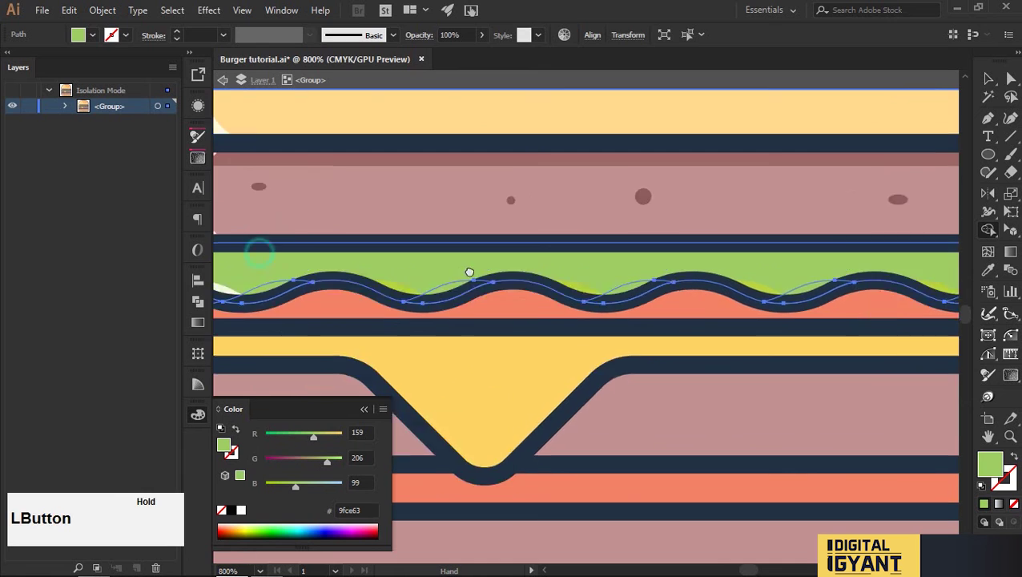
Colour the lettuce's shadow slivers with the dark green swatch, #2d9e4a
{"action": "key", "text": "i"}
{"action": "scroll", "coordinate": [309, 279], "scroll_direction": "down", "scroll_amount": 1}
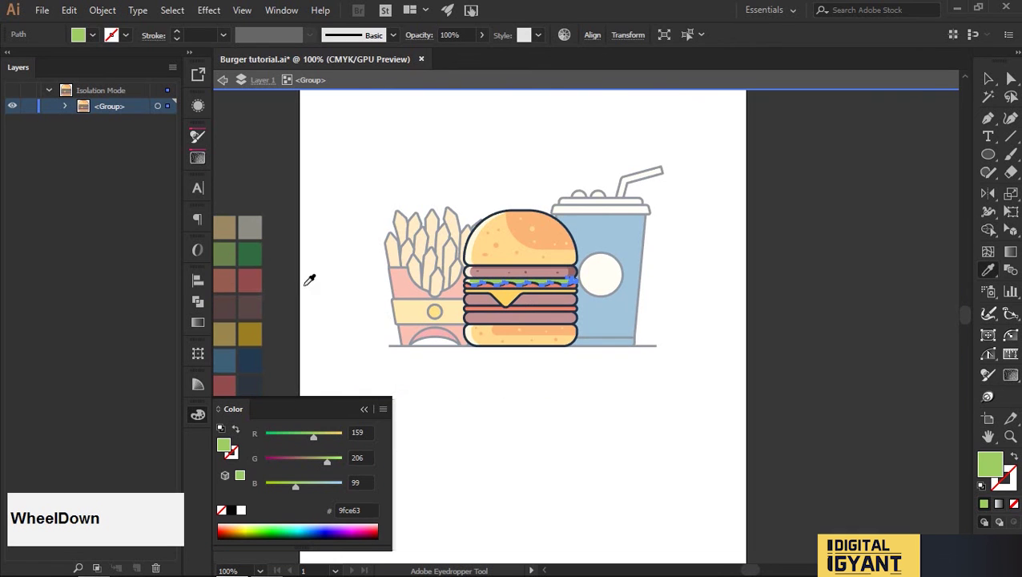
{"action": "left_click", "coordinate": [253, 253]}
{"action": "key", "text": "v"}
{"action": "left_click", "coordinate": [662, 456]}
Cut a thin highlight strip along the lettuce's upper edge using a copy shifted down and Shape Builder
{"action": "scroll", "coordinate": [523, 282], "scroll_direction": "up", "scroll_amount": 6}
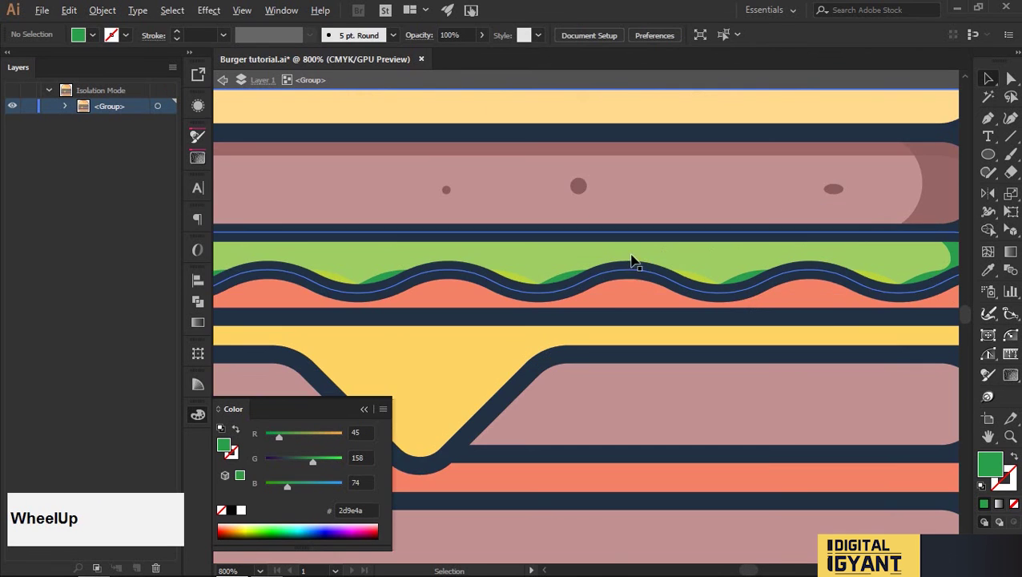
{"action": "scroll", "coordinate": [852, 251], "scroll_direction": "up", "scroll_amount": 1}
{"action": "mouse_move", "coordinate": [857, 259]}
{"action": "left_mouse_down"}
{"action": "mouse_move", "coordinate": [857, 289]}
{"action": "mouse_move", "coordinate": [897, 346]}
{"action": "left_mouse_up"}
{"action": "left_click", "coordinate": [844, 246]}
{"action": "key", "text": "ctrl+c"}
{"action": "key", "text": "ctrl+f"}
{"action": "left_click", "coordinate": [882, 268], "text": "shift"}
{"action": "key", "text": "shift+m"}
{"action": "scroll", "coordinate": [818, 341], "scroll_direction": "down", "scroll_amount": 6}
Colour the lettuce's upper-edge strip lime green #bad53d, sampled from the existing wave highlights
{"action": "key", "text": "i"}
{"action": "scroll", "coordinate": [654, 340], "scroll_direction": "up", "scroll_amount": 4}
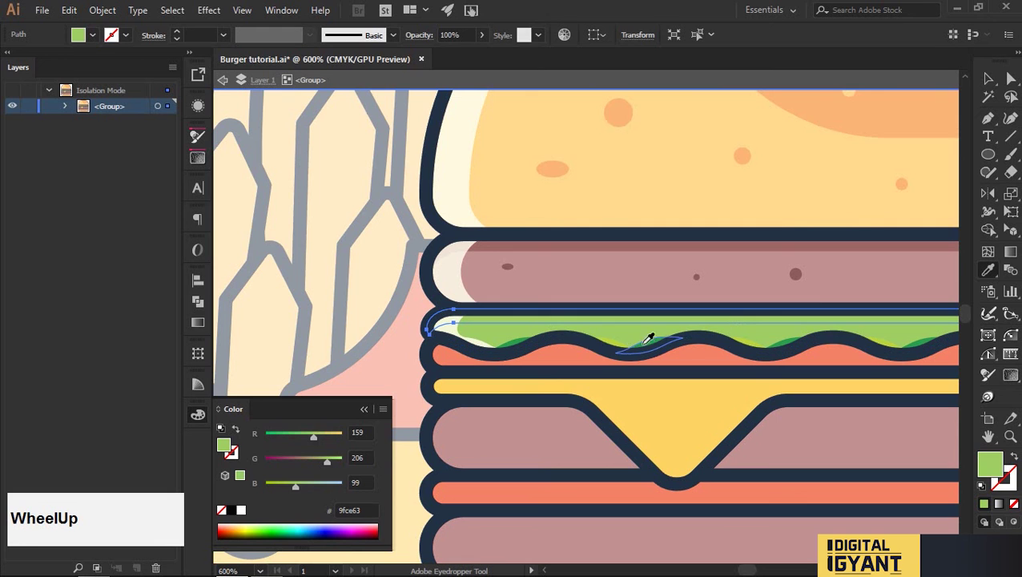
{"action": "key", "text": "v"}
{"action": "scroll", "coordinate": [648, 338], "scroll_direction": "down", "scroll_amount": 2}
{"action": "left_click", "coordinate": [918, 416]}
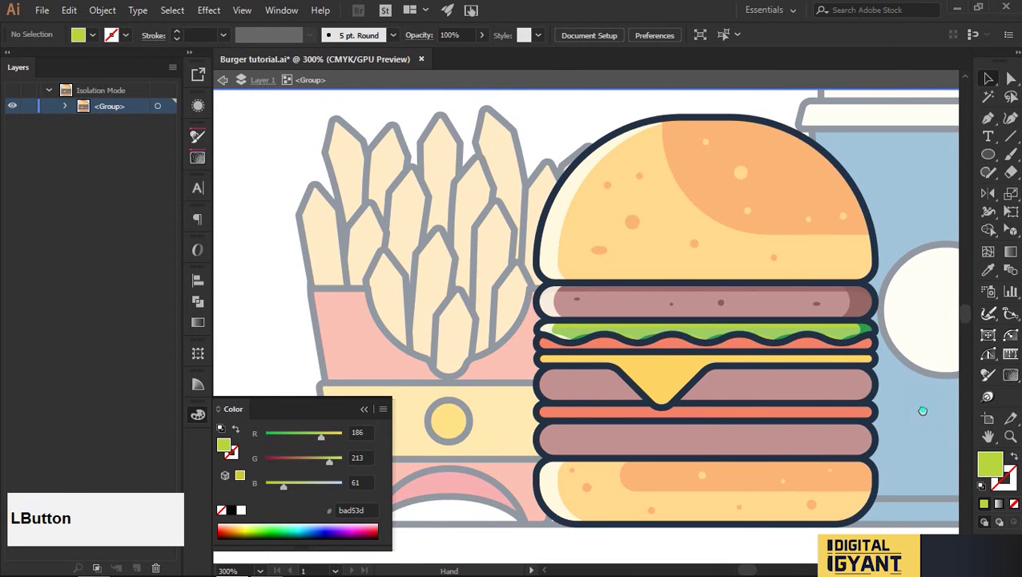
Stack a stroke-only outline copy in front of the upper tomato slice, and remove the stroke from the filled original
{"action": "left_click_drag", "start_coordinate": [919, 411], "coordinate": [844, 351]}
{"action": "scroll", "coordinate": [592, 304], "scroll_direction": "up", "scroll_amount": 2}
{"action": "left_click", "coordinate": [578, 278], "text": "ctrl"}
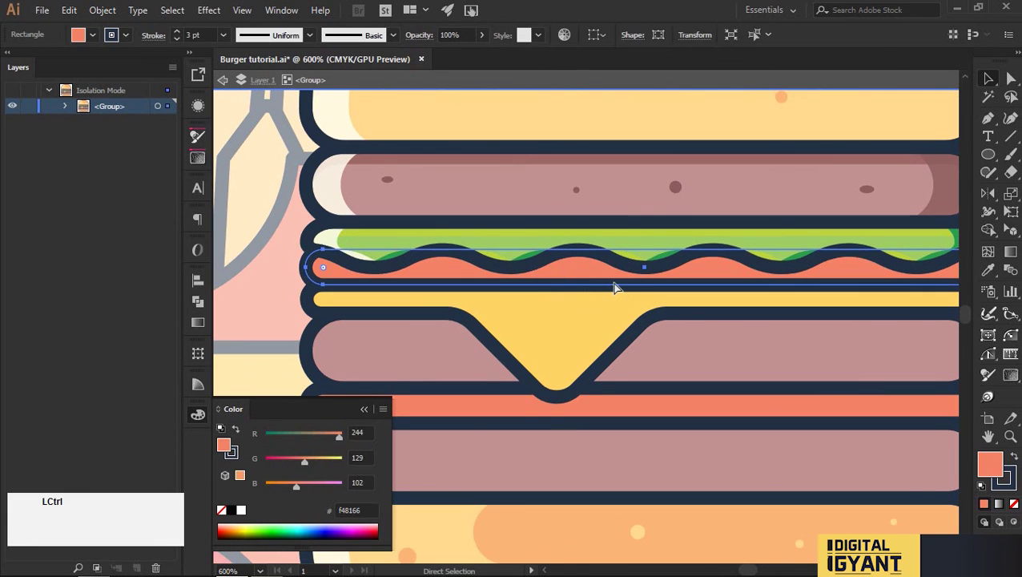
{"action": "key", "text": "/"}
{"action": "left_click", "coordinate": [590, 270]}
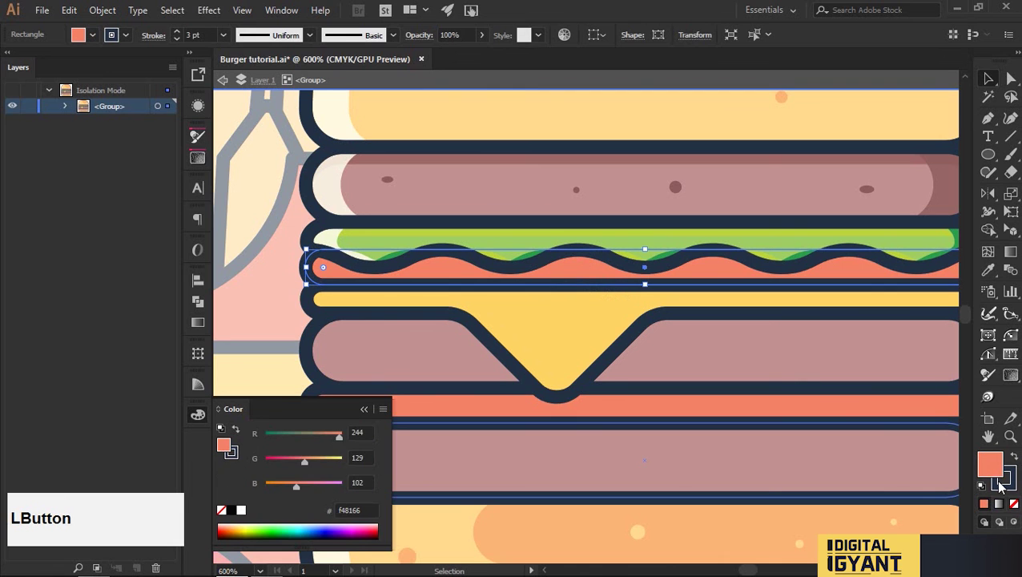
{"action": "key", "text": "/"}
{"action": "left_click", "coordinate": [987, 460]}
Cut a highlight at the upper tomato slice's left end using a copy shifted right and Shape Builder
{"action": "scroll", "coordinate": [321, 261], "scroll_direction": "up", "scroll_amount": 1}
{"action": "left_click_drag", "start_coordinate": [335, 270], "coordinate": [370, 275]}
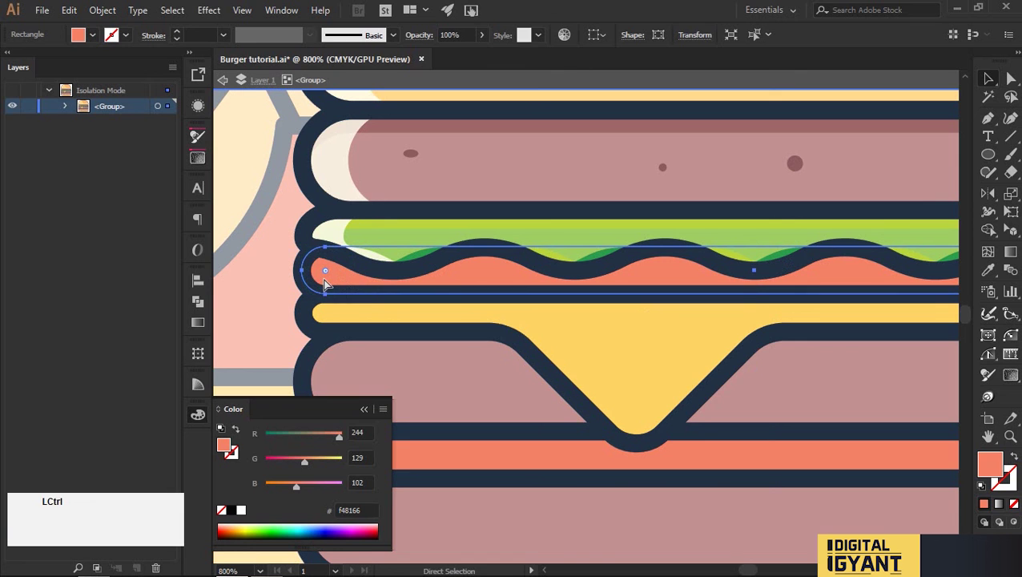
{"action": "key", "text": "shift+m"}
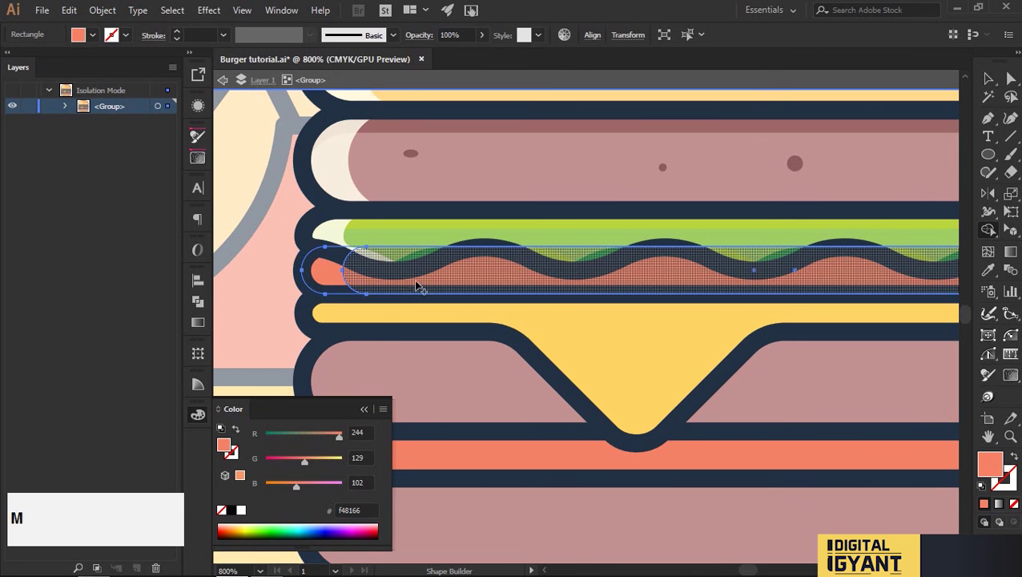
Colour the upper tomato slice's left-end highlight with the cream swatch
{"action": "scroll", "coordinate": [413, 274], "scroll_direction": "down", "scroll_amount": 2}
{"action": "scroll", "coordinate": [845, 267], "scroll_direction": "down", "scroll_amount": 2}
{"action": "left_click_drag", "start_coordinate": [384, 270], "coordinate": [563, 283]}
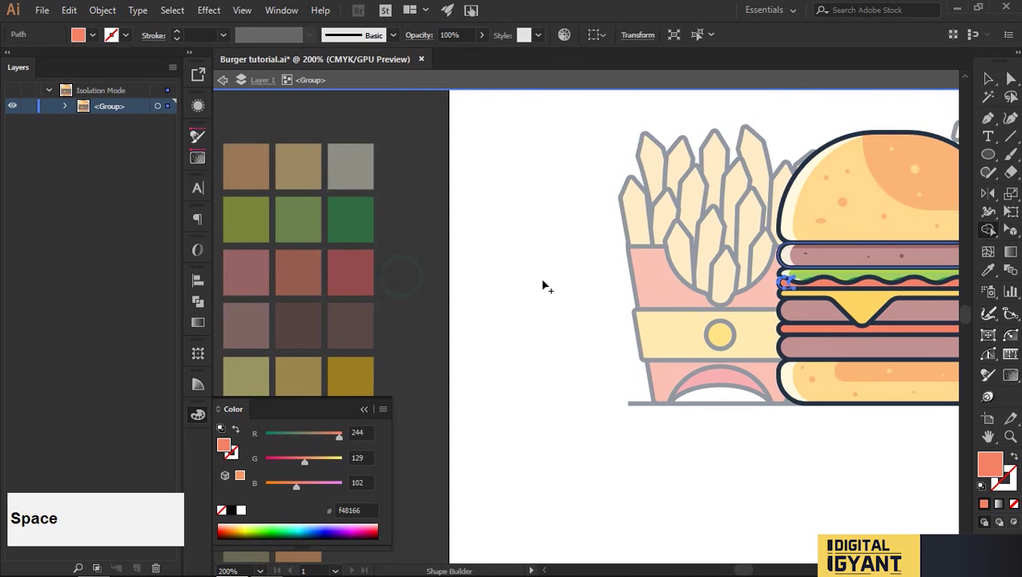
{"action": "key", "text": "i"}
{"action": "left_click", "coordinate": [362, 167]}
{"action": "left_click", "coordinate": [486, 282]}
{"action": "left_click_drag", "start_coordinate": [753, 362], "coordinate": [641, 374]}
{"action": "key", "text": "v"}
Cut a shadow at the upper tomato slice's right end using a copy shifted left and Shape Builder
{"action": "scroll", "coordinate": [898, 298], "scroll_direction": "up", "scroll_amount": 3}
{"action": "left_click_drag", "start_coordinate": [870, 342], "coordinate": [800, 351]}
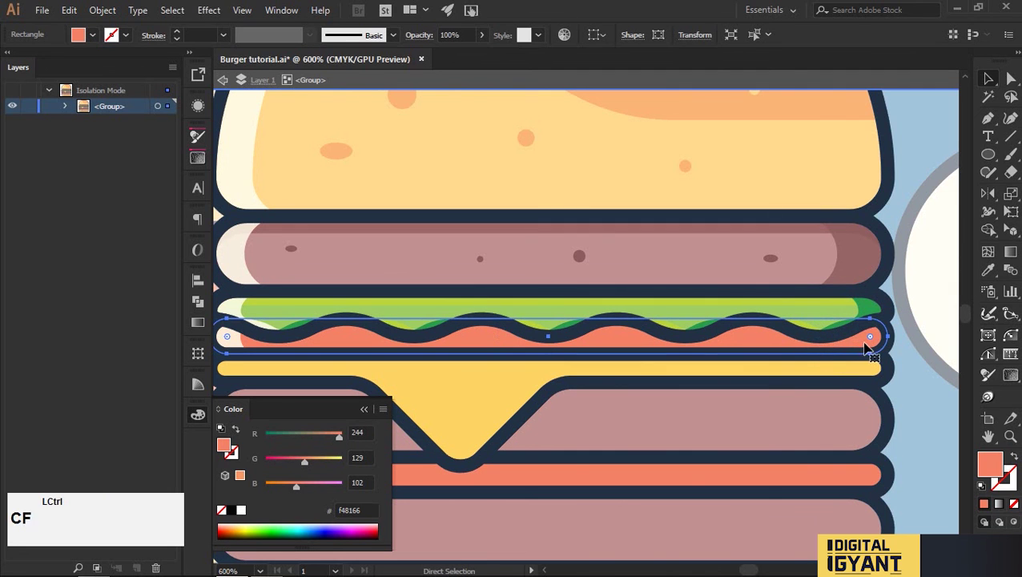
{"action": "key", "text": "shift+m"}
{"action": "scroll", "coordinate": [757, 335], "scroll_direction": "down", "scroll_amount": 1}
{"action": "left_click_drag", "start_coordinate": [751, 333], "coordinate": [375, 335]}
Colour the upper tomato slice's right-end shadow with the red swatch, #f16465
{"action": "scroll", "coordinate": [480, 337], "scroll_direction": "down", "scroll_amount": 2}
{"action": "left_click_drag", "start_coordinate": [514, 314], "coordinate": [799, 256]}
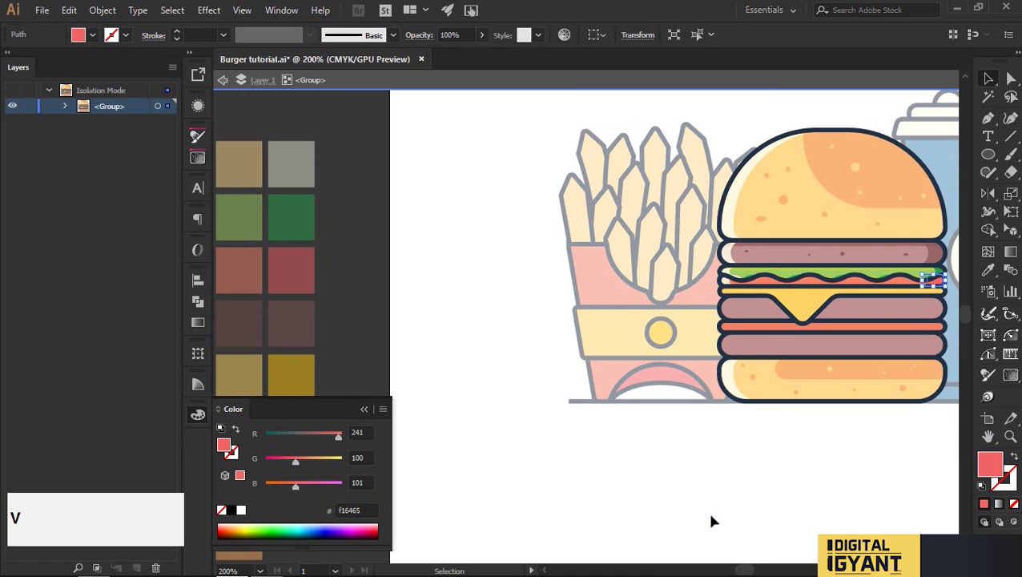
{"action": "left_click", "coordinate": [810, 484]}
Stack a copy of the upper tomato slice's fill in front and narrow it to a band across the middle
{"action": "scroll", "coordinate": [851, 316], "scroll_direction": "up", "scroll_amount": 3}
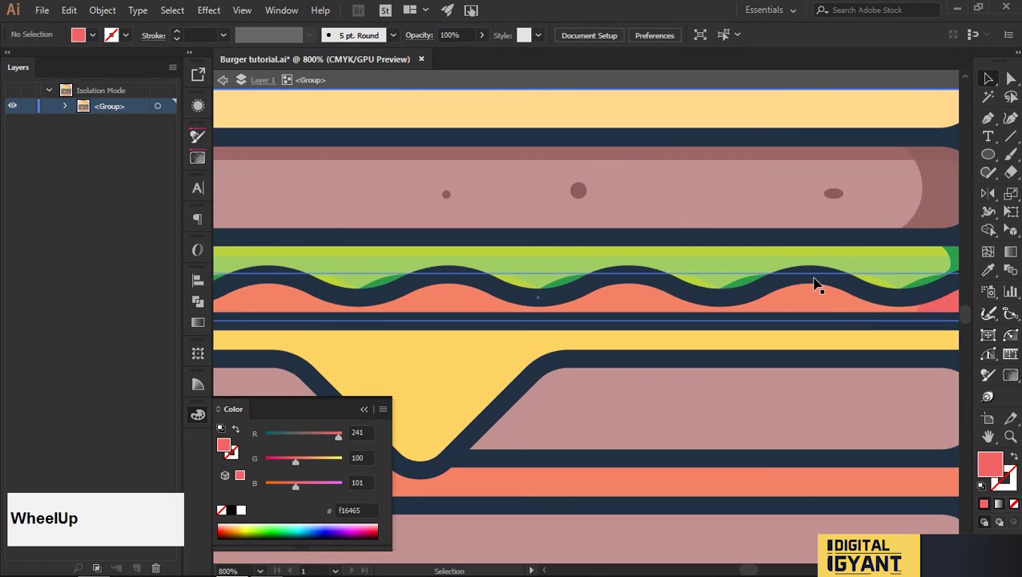
{"action": "scroll", "coordinate": [809, 320], "scroll_direction": "down", "scroll_amount": 2}
{"action": "scroll", "coordinate": [827, 310], "scroll_direction": "up", "scroll_amount": 1}
{"action": "left_click", "coordinate": [828, 311]}
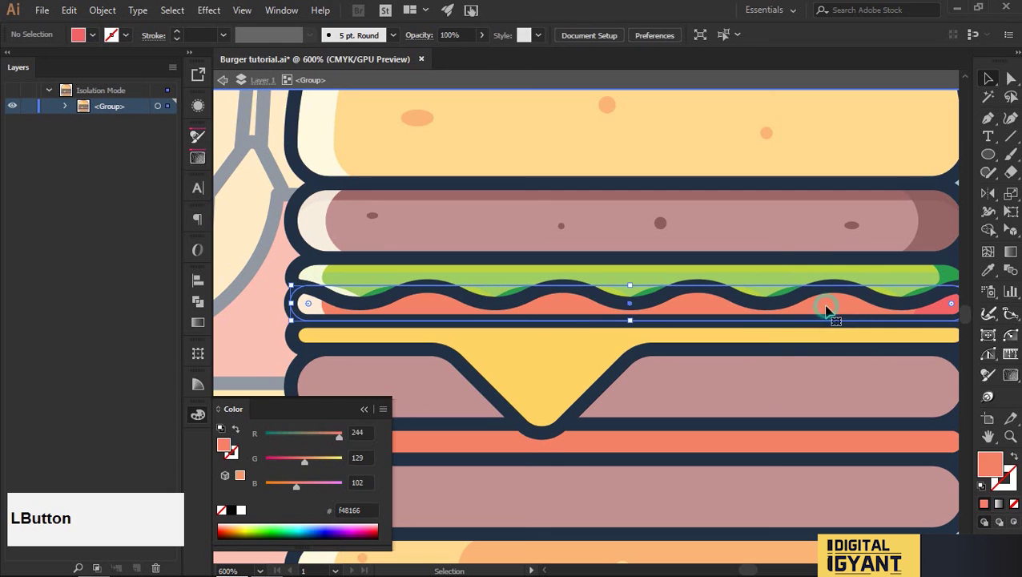
{"action": "left_click_drag", "start_coordinate": [886, 314], "coordinate": [754, 319]}
{"action": "scroll", "coordinate": [754, 318], "scroll_direction": "down", "scroll_amount": 2}
Colour the tomato slice's middle band pink, #f58f90
{"action": "left_click_drag", "start_coordinate": [568, 317], "coordinate": [774, 251]}
{"action": "scroll", "coordinate": [773, 251], "scroll_direction": "down", "scroll_amount": 2}
{"action": "key", "text": "i"}
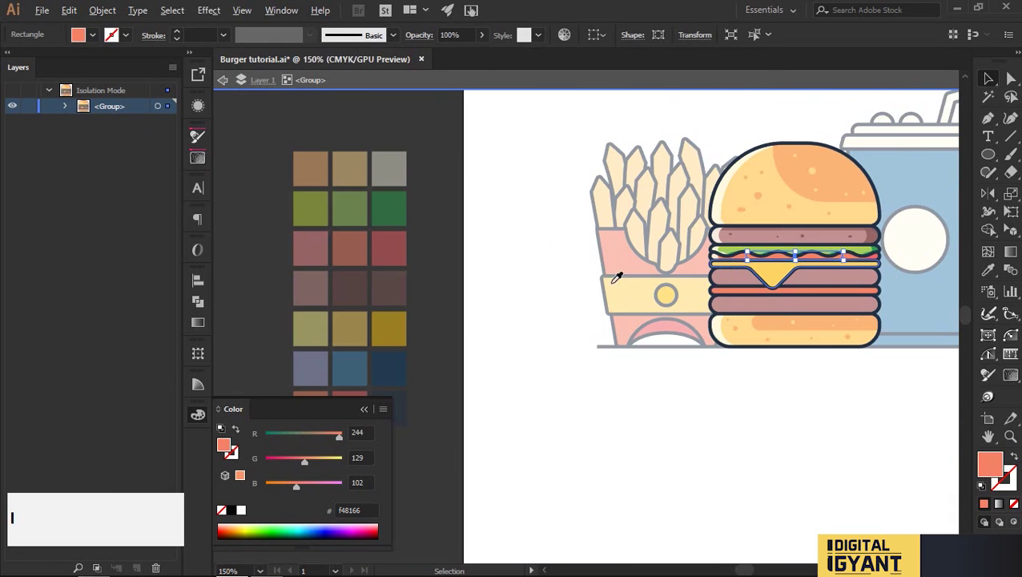
{"action": "left_click", "coordinate": [355, 248]}
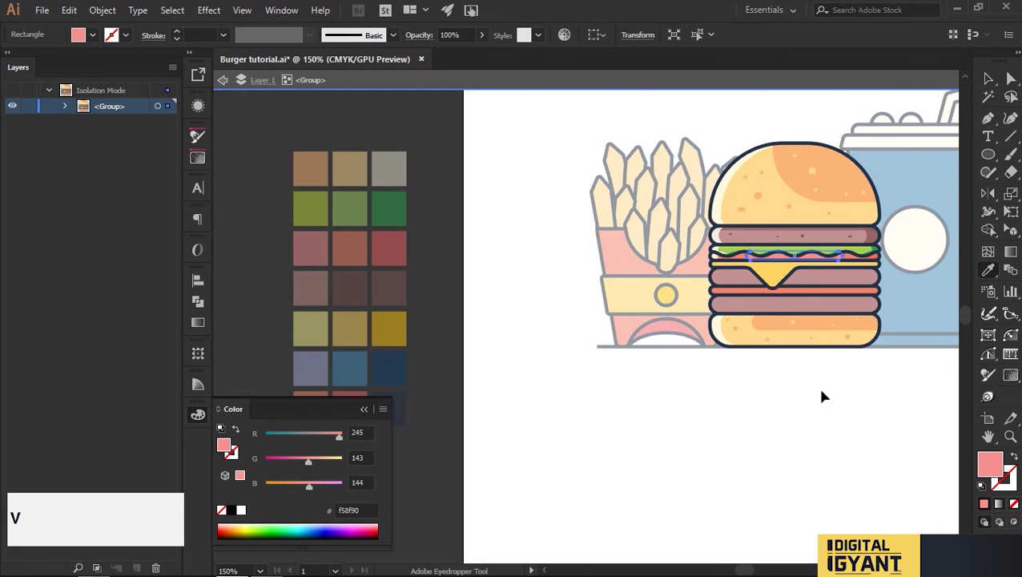
{"action": "key", "text": "v"}
Stack a stroke-only outline copy in front of the cheese, and remove the stroke from the filled original
{"action": "scroll", "coordinate": [858, 276], "scroll_direction": "up", "scroll_amount": 2}
{"action": "scroll", "coordinate": [828, 283], "scroll_direction": "up", "scroll_amount": 1}
{"action": "scroll", "coordinate": [863, 314], "scroll_direction": "up", "scroll_amount": 1}
{"action": "left_click_drag", "start_coordinate": [763, 298], "coordinate": [792, 383]}
{"action": "left_click", "coordinate": [602, 335]}
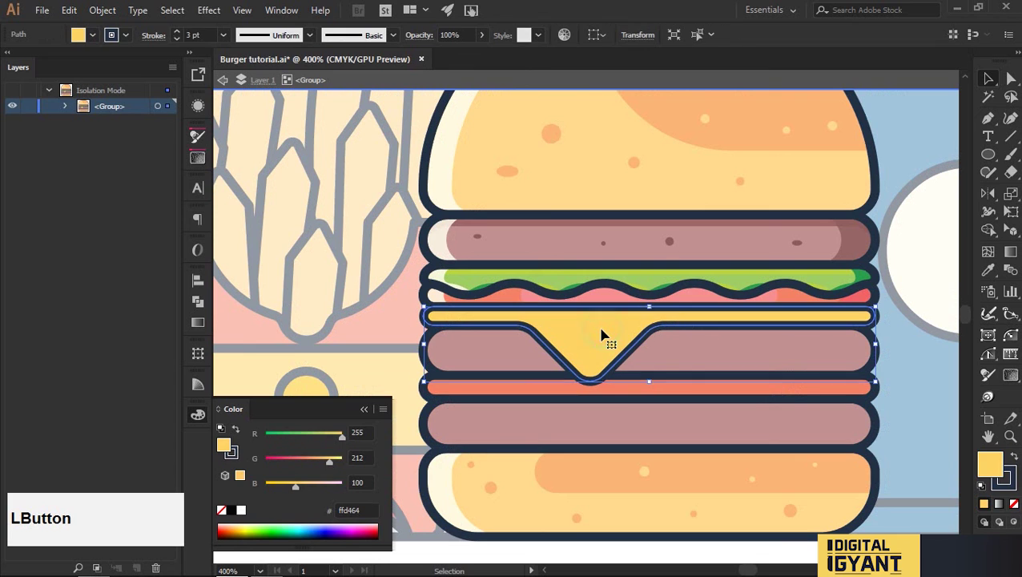
{"action": "key", "text": "/"}
{"action": "left_click", "coordinate": [602, 335]}
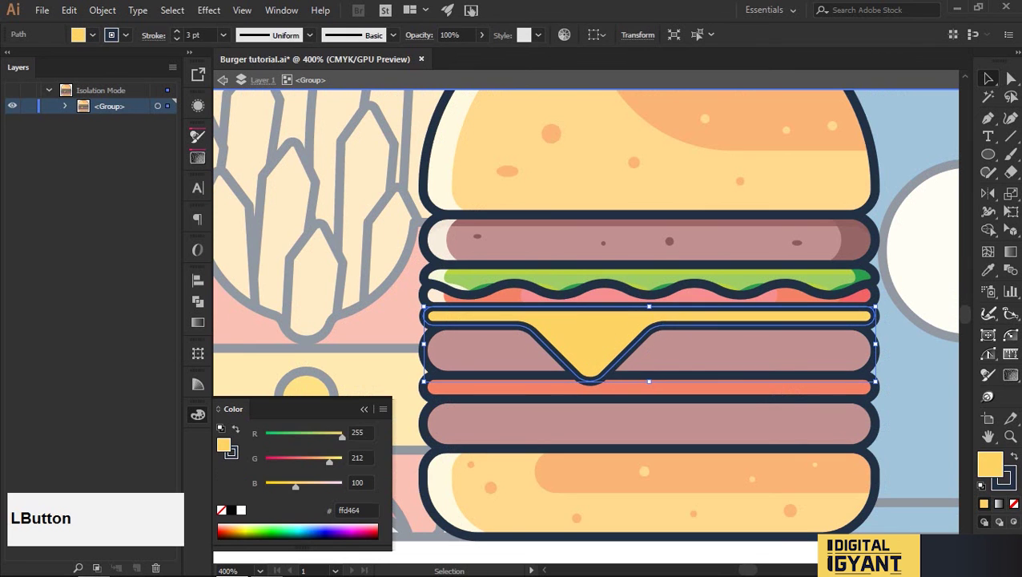
{"action": "key", "text": "slash"}
{"action": "left_click", "coordinate": [990, 463]}
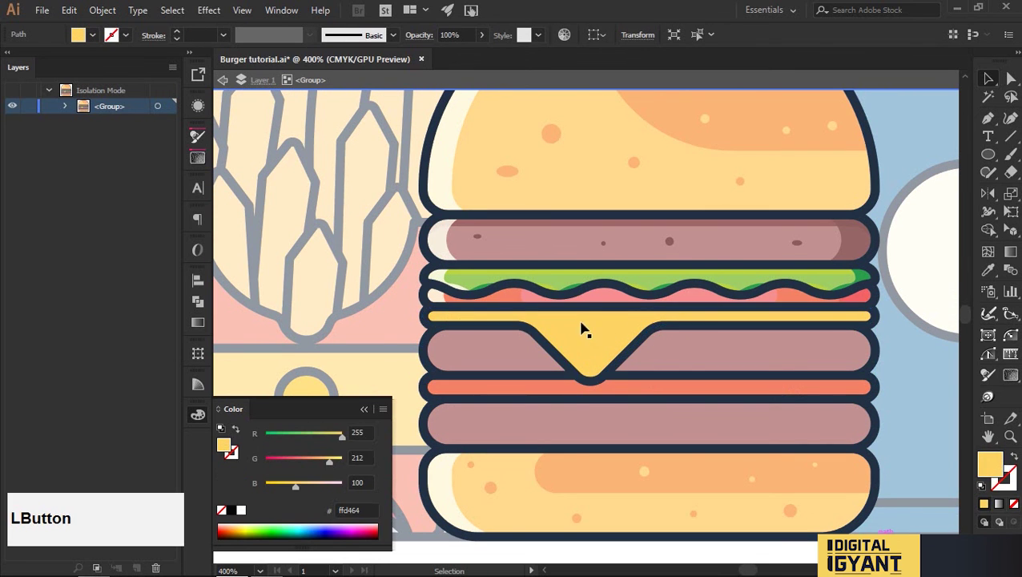
Place a copy of the cheese fill shifted right, and select it together with an unshifted duplicate
{"action": "scroll", "coordinate": [572, 327], "scroll_direction": "up", "scroll_amount": 2}
{"action": "left_click_drag", "start_coordinate": [572, 326], "coordinate": [619, 336], "text": "alt+shift"}
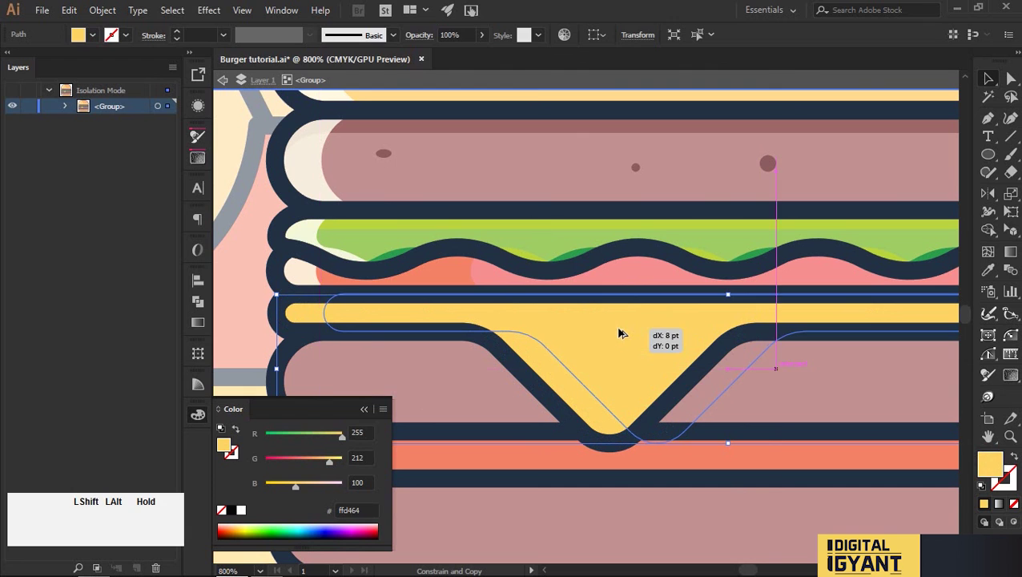
{"action": "left_click_drag", "start_coordinate": [458, 316], "coordinate": [449, 317], "text": "shift"}
{"action": "left_click", "coordinate": [306, 316]}
{"action": "key", "text": "ctrl+f"}
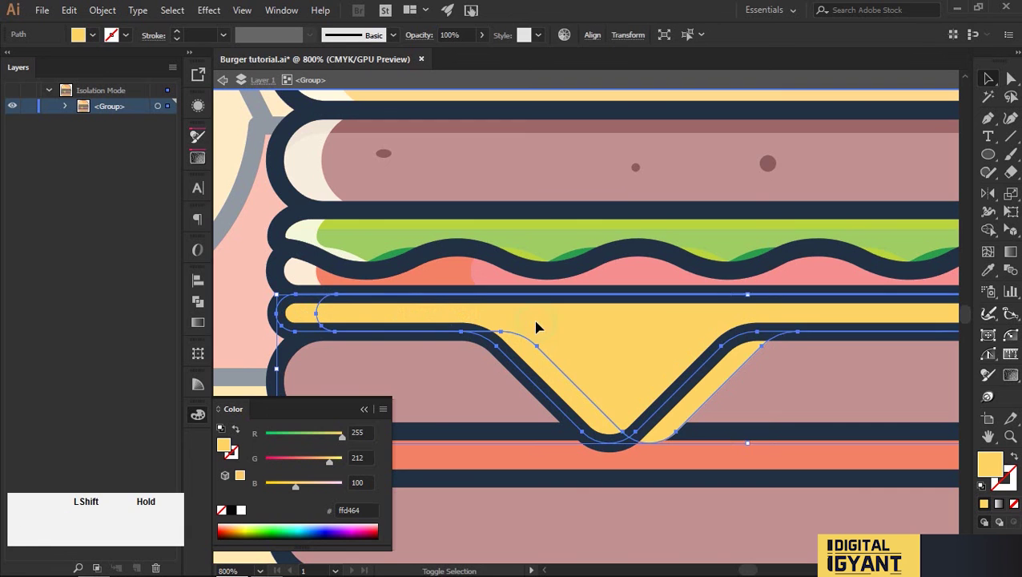
{"action": "key", "text": "shift+m"}
{"action": "scroll", "coordinate": [645, 322], "scroll_direction": "down", "scroll_amount": 2, "text": "alt"}
{"action": "left_click_drag", "start_coordinate": [793, 351], "coordinate": [941, 330]}
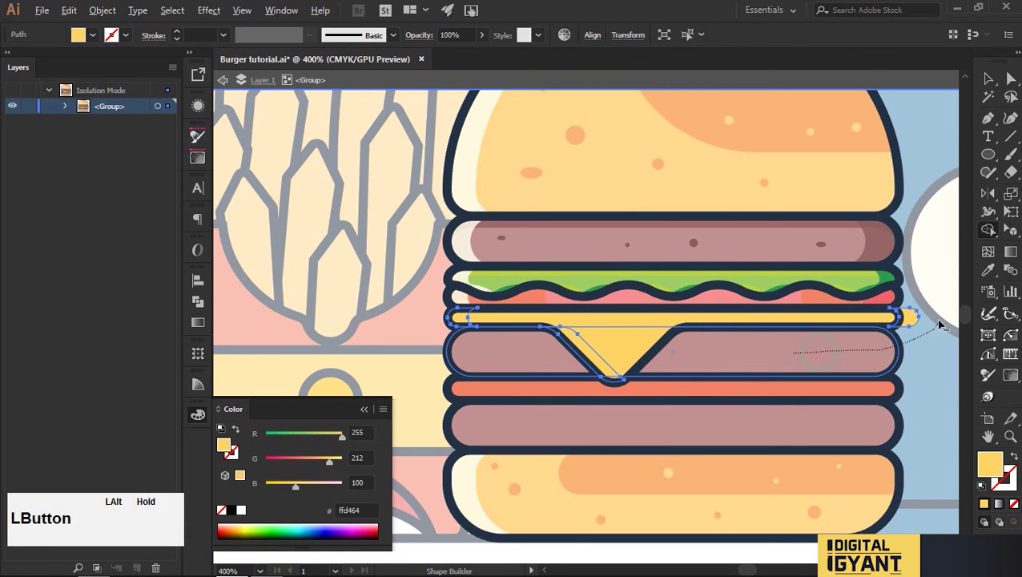
{"action": "key", "text": "ctrl+z"}
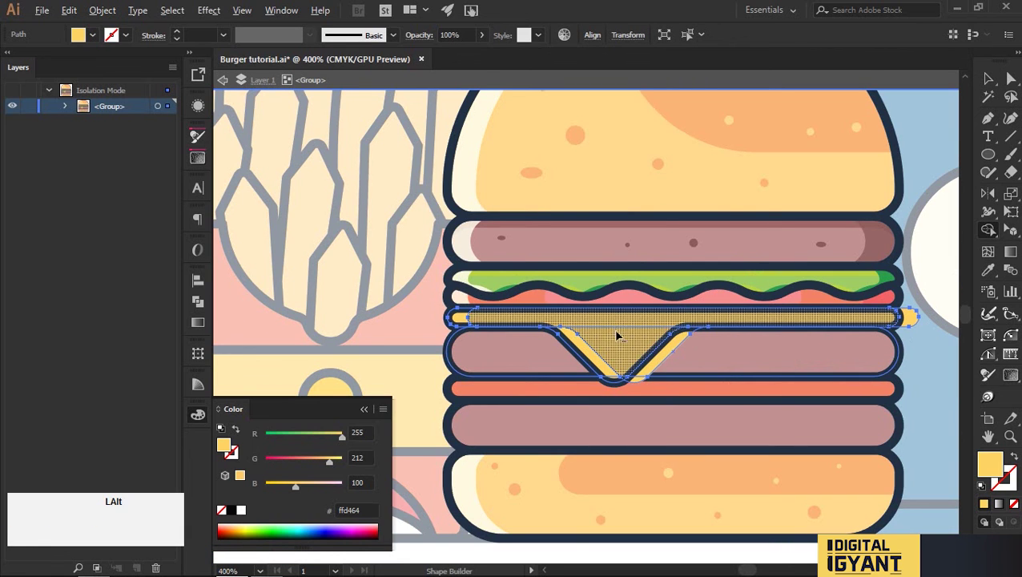
{"action": "key", "text": "v"}
{"action": "scroll", "coordinate": [621, 410], "scroll_direction": "down", "scroll_amount": 1}
{"action": "left_click", "coordinate": [602, 532]}
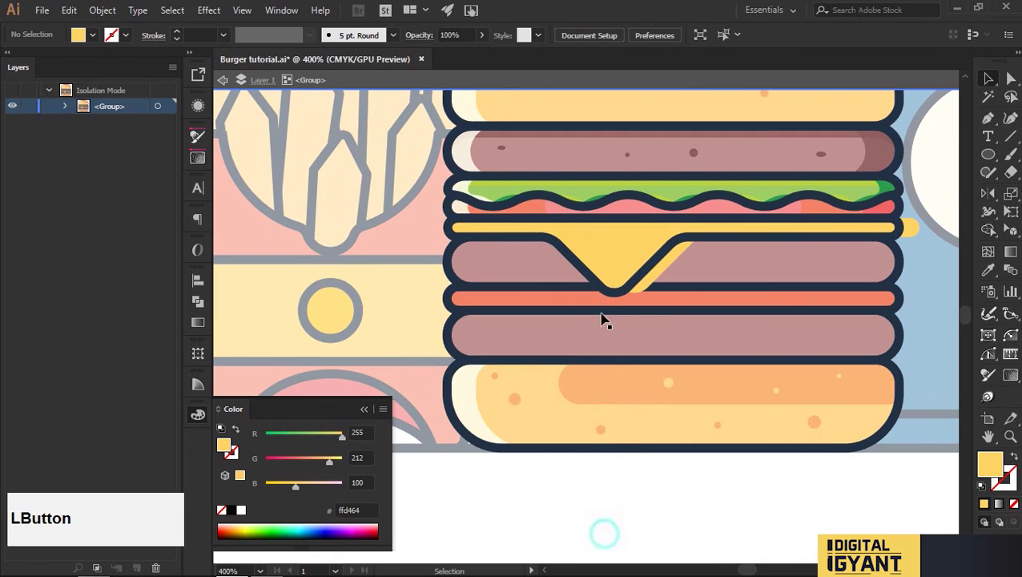
{"action": "scroll", "coordinate": [641, 292], "scroll_direction": "up", "scroll_amount": 2}
{"action": "left_click_drag", "start_coordinate": [670, 266], "coordinate": [638, 264]}
{"action": "scroll", "coordinate": [643, 266], "scroll_direction": "down", "scroll_amount": 2}
{"action": "key", "text": "ctrl+z"}
{"action": "key", "text": "ctrl+z"}
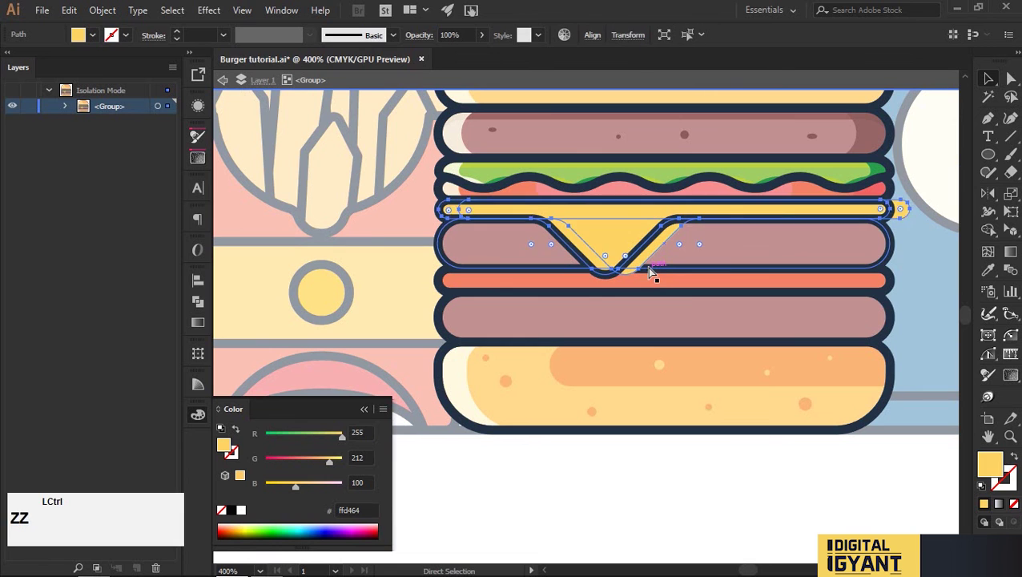
Erase the shifted cheese copy with Shape Builder, leaving highlight slivers at the left end and the drip's left edge
{"action": "key", "text": "shift+m"}
{"action": "left_click_drag", "start_coordinate": [624, 235], "coordinate": [681, 269]}
{"action": "left_click", "coordinate": [900, 208], "text": "alt"}
Colour the cheese's highlight slivers cream, #fffdea at 88% opacity, sampled from an existing highlight
{"action": "key", "text": "v"}
{"action": "left_click_drag", "start_coordinate": [557, 496], "coordinate": [666, 494]}
{"action": "key", "text": "i"}
{"action": "left_click", "coordinate": [560, 191]}
{"action": "key", "text": "v"}
{"action": "left_click", "coordinate": [668, 468]}
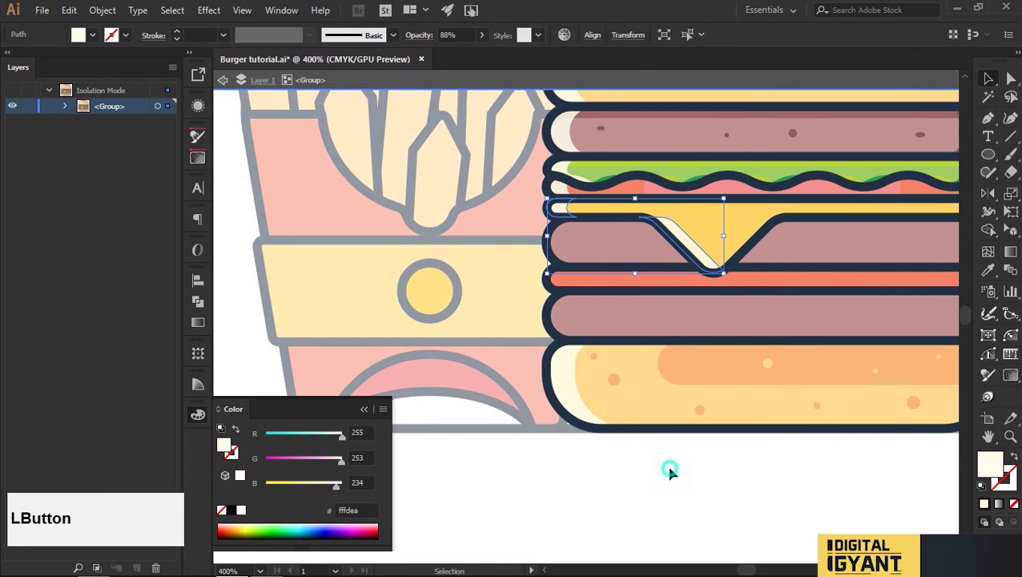
Cut shadow slivers at the cheese's right end and the drip's right edge using a copy shifted left and Shape Builder
{"action": "left_click_drag", "start_coordinate": [754, 219], "coordinate": [600, 291]}
{"action": "scroll", "coordinate": [811, 292], "scroll_direction": "up", "scroll_amount": 2}
{"action": "mouse_move", "coordinate": [843, 280]}
{"action": "left_mouse_down"}
{"action": "mouse_move", "coordinate": [816, 283]}
{"action": "mouse_move", "coordinate": [834, 282]}
{"action": "left_mouse_up"}
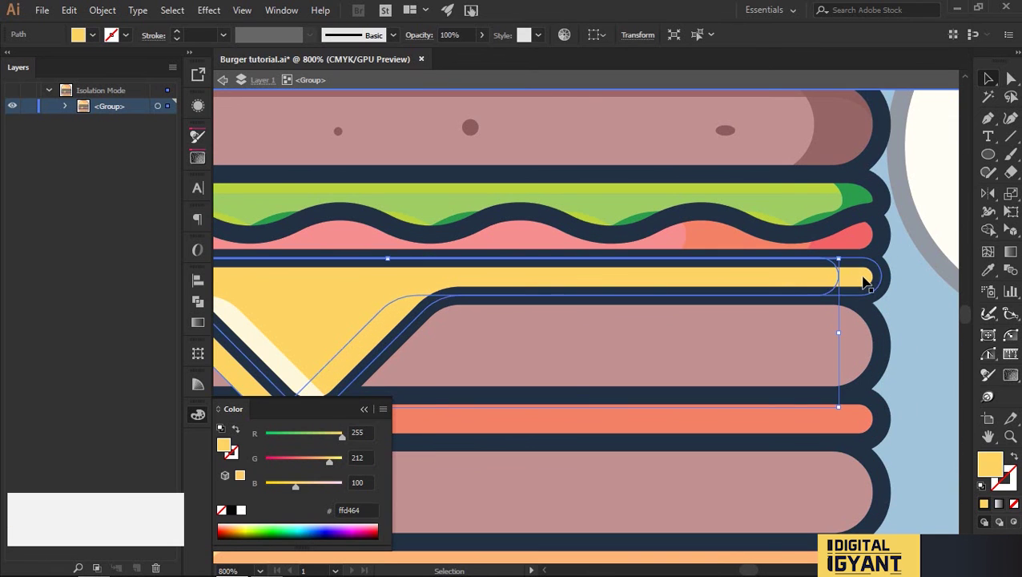
{"action": "left_click", "coordinate": [823, 274], "text": "shift"}
{"action": "key", "text": "shift+m"}
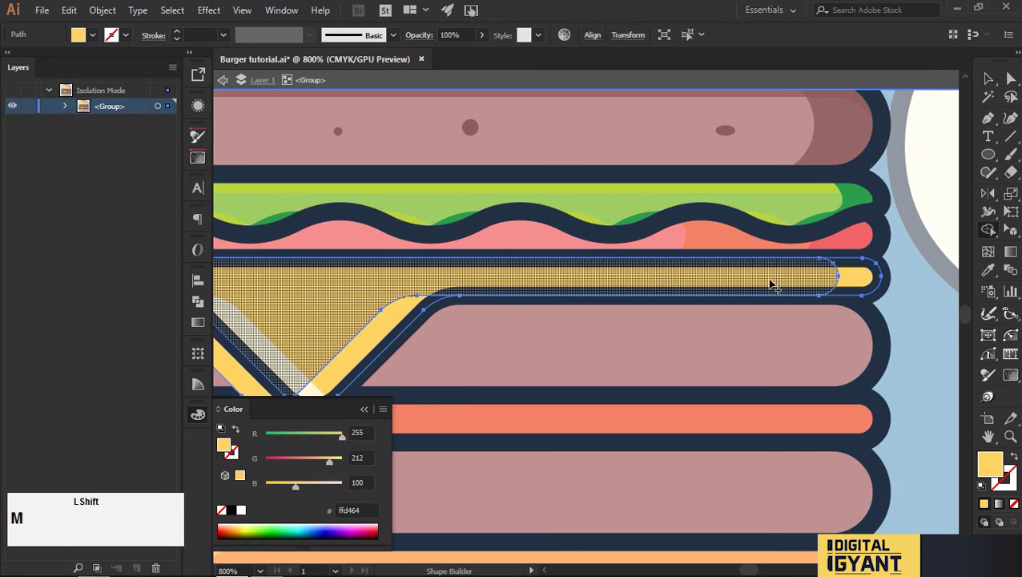
{"action": "scroll", "coordinate": [576, 278], "scroll_direction": "down", "scroll_amount": 1}
{"action": "left_click_drag", "start_coordinate": [278, 338], "coordinate": [276, 342]}
{"action": "left_click_drag", "start_coordinate": [277, 342], "coordinate": [438, 298]}
{"action": "left_click_drag", "start_coordinate": [275, 234], "coordinate": [317, 278]}
Colour the cheese's shadow slivers with the deep yellow swatch, #fec40e
{"action": "key", "text": "v"}
{"action": "scroll", "coordinate": [462, 313], "scroll_direction": "down", "scroll_amount": 2}
{"action": "left_click_drag", "start_coordinate": [353, 320], "coordinate": [713, 343]}
{"action": "scroll", "coordinate": [753, 346], "scroll_direction": "down", "scroll_amount": 2}
{"action": "key", "text": "i"}
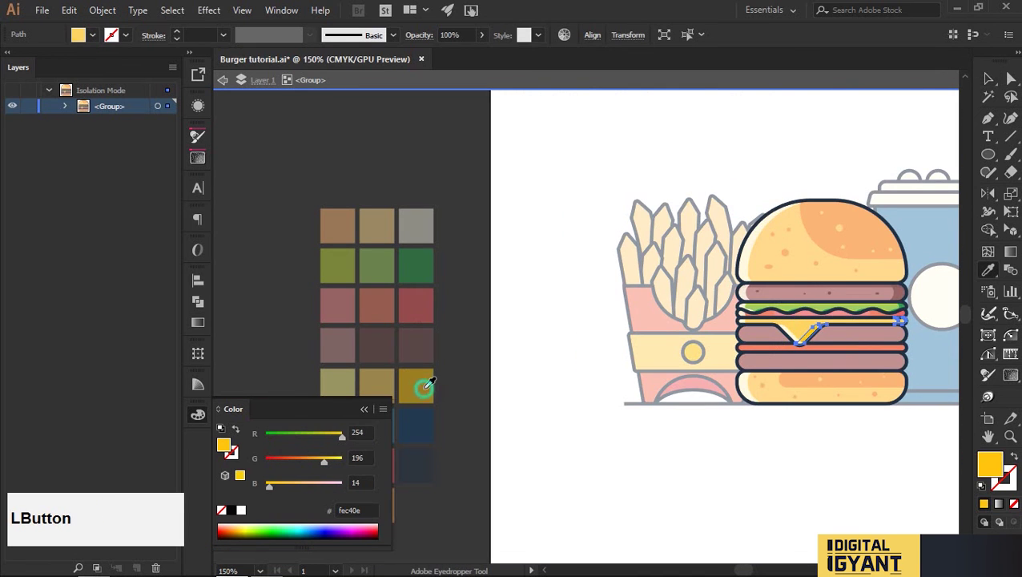
Cut a thin highlight strip along the cheese's upper edge using a copy shifted down and Shape Builder
{"action": "scroll", "coordinate": [775, 321], "scroll_direction": "up", "scroll_amount": 6}
{"action": "left_click", "coordinate": [779, 269], "text": "alt+shift"}
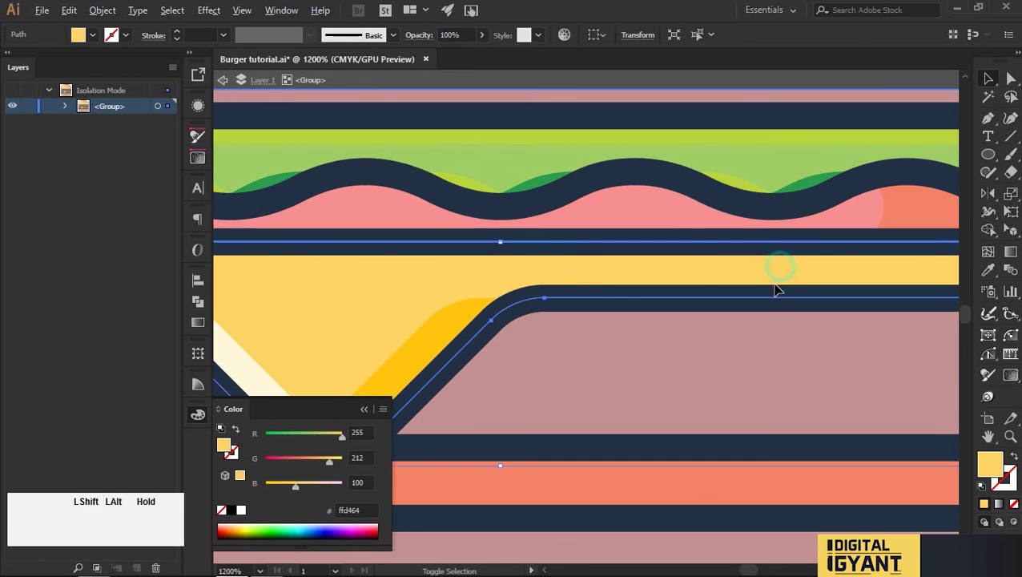
{"action": "left_click_drag", "start_coordinate": [767, 278], "coordinate": [765, 305]}
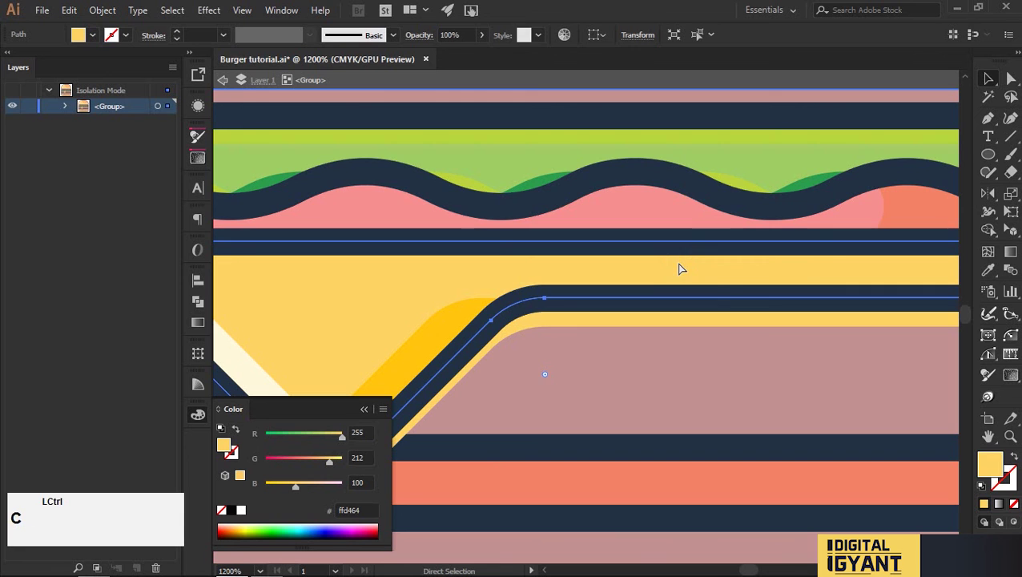
{"action": "key", "text": "shift+m"}
{"action": "scroll", "coordinate": [743, 287], "scroll_direction": "down", "scroll_amount": 2}
{"action": "scroll", "coordinate": [743, 367], "scroll_direction": "down", "scroll_amount": 3}
Colour the cheese's upper-edge strip pale yellow #fbf28a, and match the drip's left highlight to it
{"action": "left_click_drag", "start_coordinate": [703, 419], "coordinate": [952, 316]}
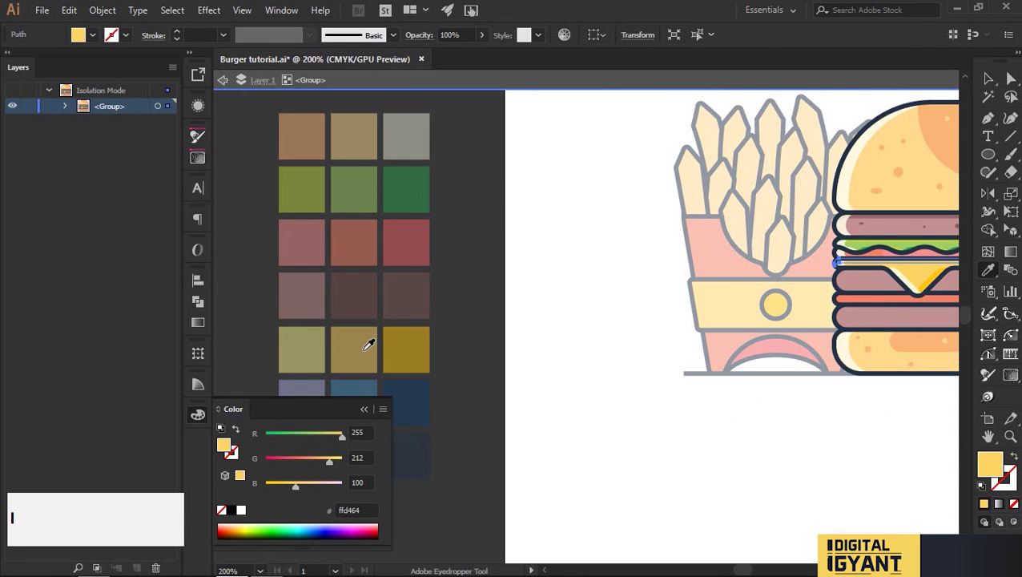
{"action": "left_click", "coordinate": [305, 358]}
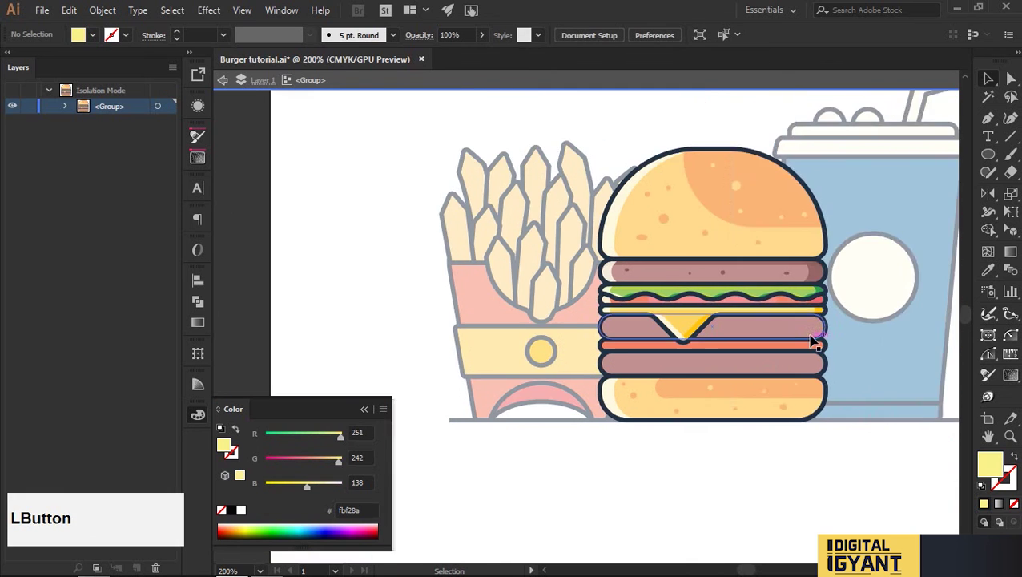
{"action": "scroll", "coordinate": [769, 413], "scroll_direction": "up", "scroll_amount": 3}
{"action": "left_click", "coordinate": [510, 292]}
{"action": "left_click", "coordinate": [507, 258]}
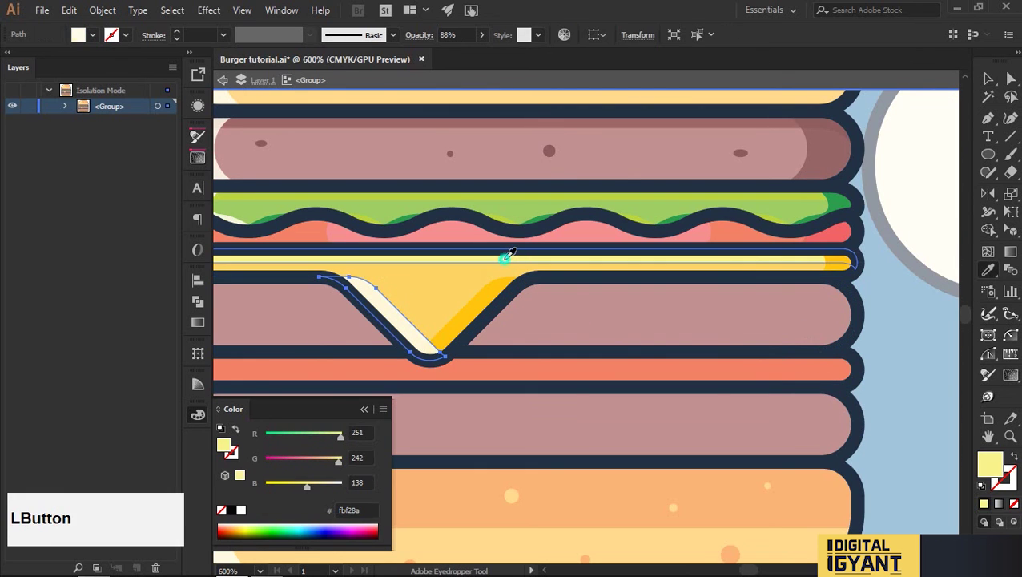
Duplicate the patty below the cheese in place and remove the copy's outline
{"action": "key", "text": "v"}
{"action": "scroll", "coordinate": [506, 300], "scroll_direction": "down", "scroll_amount": 2}
{"action": "left_click", "coordinate": [524, 480]}
{"action": "left_click", "coordinate": [624, 300]}
{"action": "key", "text": "ctrl+c"}
{"action": "key", "text": "ctrl+f"}
{"action": "key", "text": "slash"}
{"action": "key", "text": "ctrl+z"}
{"action": "left_click", "coordinate": [1009, 488]}
{"action": "key", "text": "slash"}
{"action": "left_click", "coordinate": [989, 463]}
Cut a shadow at the middle patty's right end using a copy shifted left and Shape Builder, matching the top patty's end shadow
{"action": "left_click_drag", "start_coordinate": [630, 307], "coordinate": [605, 307]}
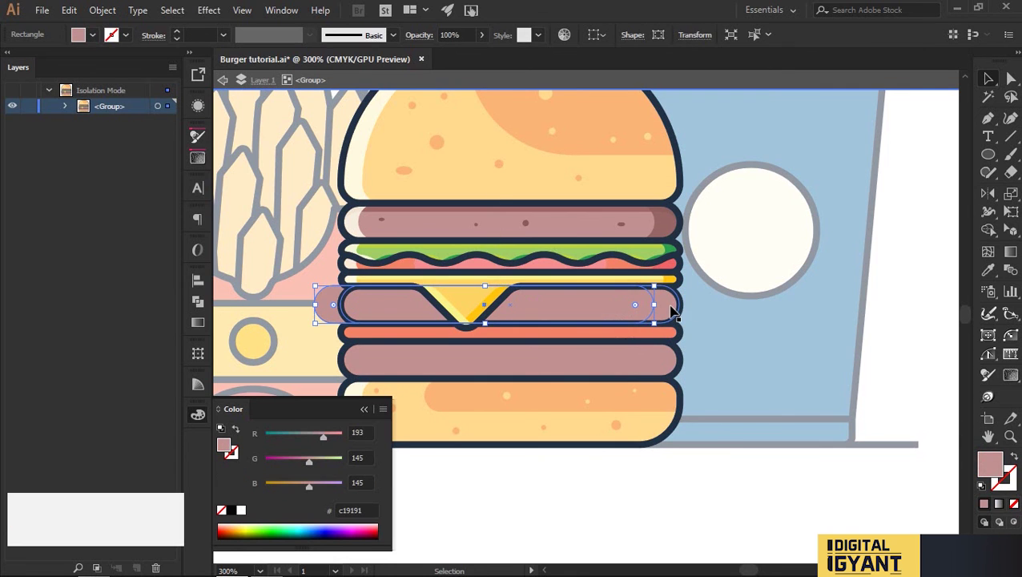
{"action": "left_click", "coordinate": [640, 307], "text": "shift"}
{"action": "key", "text": "shift+m"}
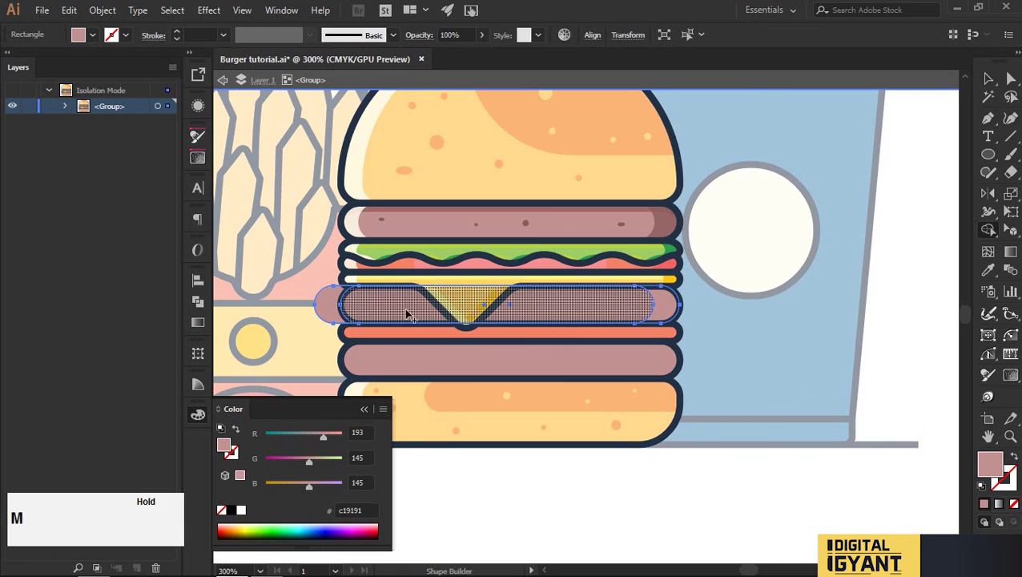
{"action": "left_click_drag", "start_coordinate": [426, 312], "coordinate": [320, 307]}
{"action": "key", "text": "i"}
{"action": "left_click", "coordinate": [667, 226]}
{"action": "key", "text": "v"}
{"action": "left_click", "coordinate": [668, 495]}
Cut a highlight at the middle patty's left end using a copy shifted right and Shape Builder, matching the top patty's highlight colour
{"action": "left_click_drag", "start_coordinate": [562, 311], "coordinate": [581, 313]}
{"action": "left_click", "coordinate": [409, 310], "text": "shift"}
{"action": "key", "text": "shift+m"}
{"action": "left_click_drag", "start_coordinate": [411, 310], "coordinate": [712, 304]}
{"action": "key", "text": "i"}
{"action": "left_click", "coordinate": [351, 223]}
{"action": "key", "text": "v"}
{"action": "left_click", "coordinate": [507, 470]}
Cut a shadow strip along the middle patty's upper edge using a shifted copy and Shape Builder, coloured #905858 like the top patty's strip
{"action": "left_click_drag", "start_coordinate": [542, 488], "coordinate": [609, 515]}
{"action": "scroll", "coordinate": [689, 335], "scroll_direction": "up", "scroll_amount": 2}
{"action": "mouse_move", "coordinate": [683, 333]}
{"action": "left_mouse_down"}
{"action": "mouse_move", "coordinate": [682, 358]}
{"action": "mouse_move", "coordinate": [665, 371]}
{"action": "left_mouse_up"}
{"action": "left_click", "coordinate": [656, 301]}
{"action": "key", "text": "ctrl+c"}
{"action": "key", "text": "ctrl+f"}
{"action": "left_click", "coordinate": [658, 328], "text": "shift"}
{"action": "key", "text": "shift+m"}
{"action": "key", "text": "i"}
{"action": "left_click", "coordinate": [665, 131]}
{"action": "key", "text": "v"}
{"action": "scroll", "coordinate": [665, 152], "scroll_direction": "down", "scroll_amount": 2}
{"action": "left_click", "coordinate": [702, 422]}
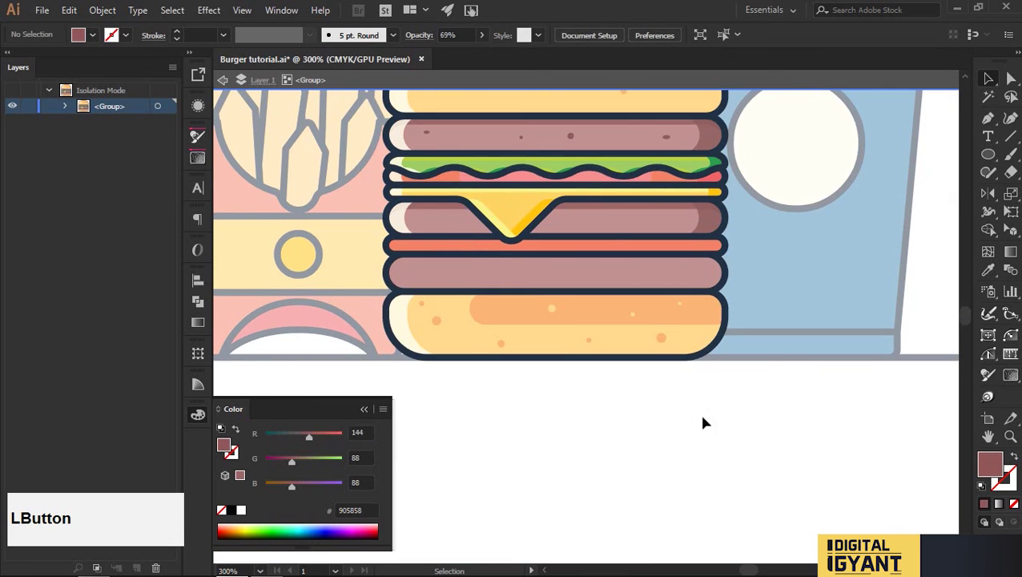
Draw five small dark spots about 1.6 to 3 pt wide on the middle patty, on both sides of the cheese drip
{"action": "scroll", "coordinate": [616, 192], "scroll_direction": "up", "scroll_amount": 2}
{"action": "left_click_drag", "start_coordinate": [597, 267], "coordinate": [608, 277]}
{"action": "left_click_drag", "start_coordinate": [700, 276], "coordinate": [706, 282]}
{"action": "left_click_drag", "start_coordinate": [514, 276], "coordinate": [673, 285]}
{"action": "left_click_drag", "start_coordinate": [435, 283], "coordinate": [450, 288]}
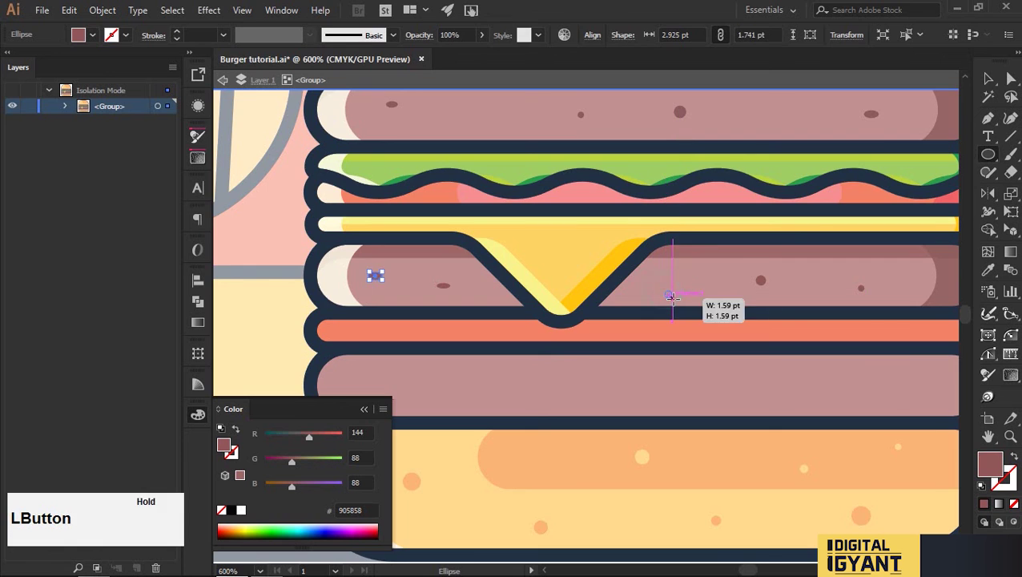
{"action": "left_click_drag", "start_coordinate": [673, 298], "coordinate": [673, 298]}
{"action": "key", "text": "v"}
{"action": "scroll", "coordinate": [720, 285], "scroll_direction": "down", "scroll_amount": 2}
{"action": "left_click", "coordinate": [803, 372]}
{"action": "left_click_drag", "start_coordinate": [808, 477], "coordinate": [790, 506]}
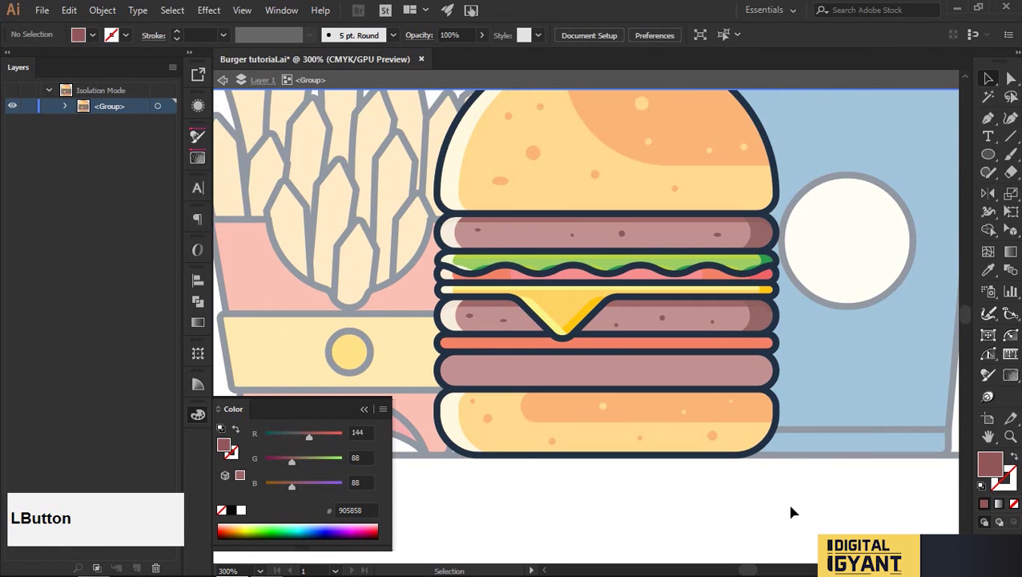
Duplicate the lower tomato slice in place and remove the copy's outline
{"action": "scroll", "coordinate": [869, 354], "scroll_direction": "up", "scroll_amount": 1}
{"action": "left_click", "coordinate": [753, 345]}
{"action": "left_click", "coordinate": [984, 503]}
{"action": "left_click", "coordinate": [1009, 486]}
{"action": "key", "text": "/"}
{"action": "left_click", "coordinate": [979, 459]}
{"action": "left_click", "coordinate": [751, 531]}
Cut a highlight at the lower tomato's left end using a copy shifted right and Shape Builder, and colour it cream #fffdea
{"action": "left_click", "coordinate": [685, 344]}
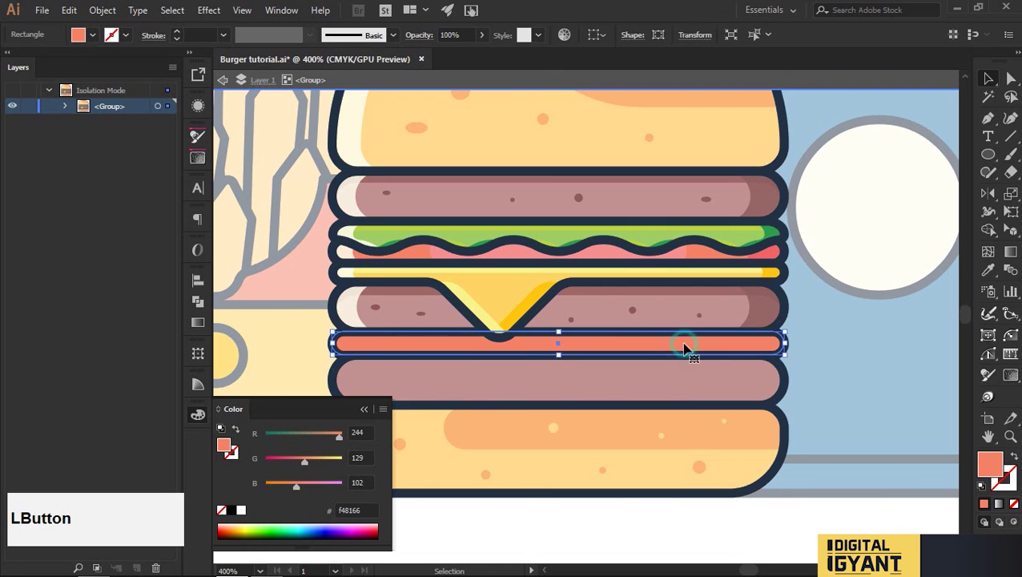
{"action": "left_click_drag", "start_coordinate": [370, 351], "coordinate": [392, 345]}
{"action": "left_click", "coordinate": [417, 350], "text": "ctrl"}
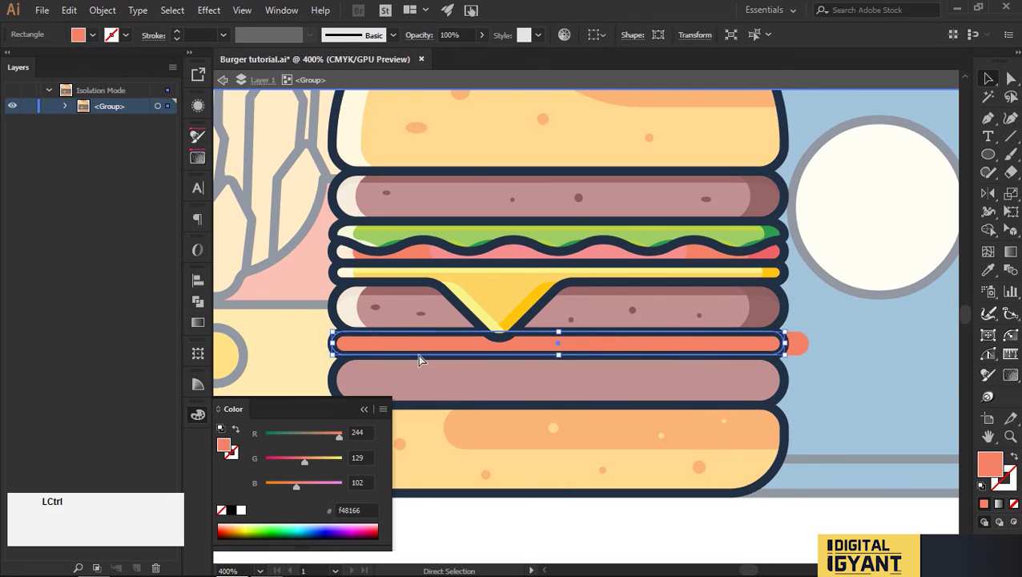
{"action": "left_click", "coordinate": [416, 346], "text": "shift"}
{"action": "key", "text": "shift+m"}
{"action": "left_click_drag", "start_coordinate": [681, 341], "coordinate": [799, 343]}
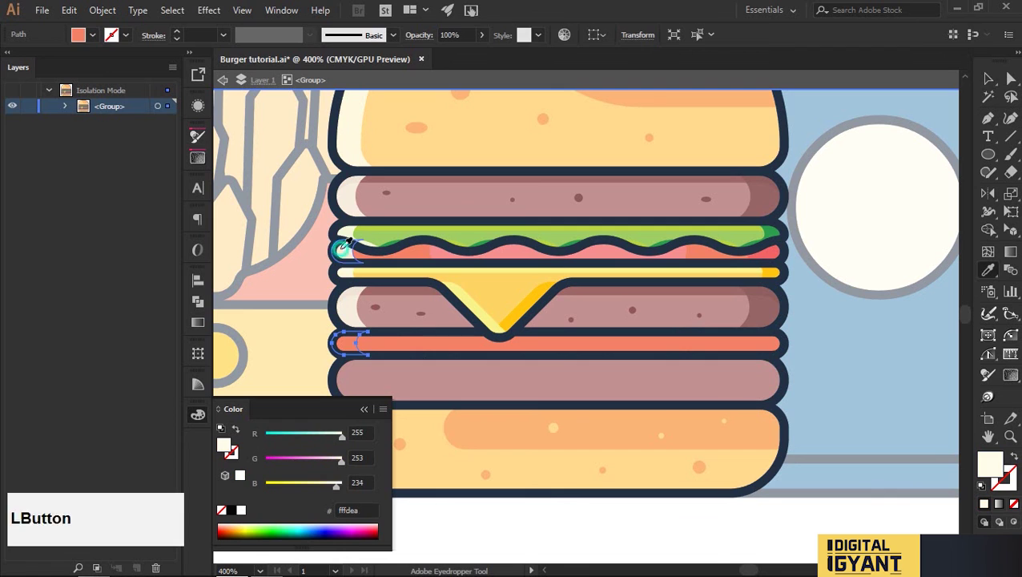
{"action": "key", "text": "v"}
{"action": "left_click", "coordinate": [696, 506]}
Cut a shadow at the lower tomato's right end using a copy shifted left and Shape Builder, coloured deeper red like the upper tomato's
{"action": "left_click", "coordinate": [725, 344], "text": "alt"}
{"action": "left_click_drag", "start_coordinate": [724, 344], "coordinate": [690, 345]}
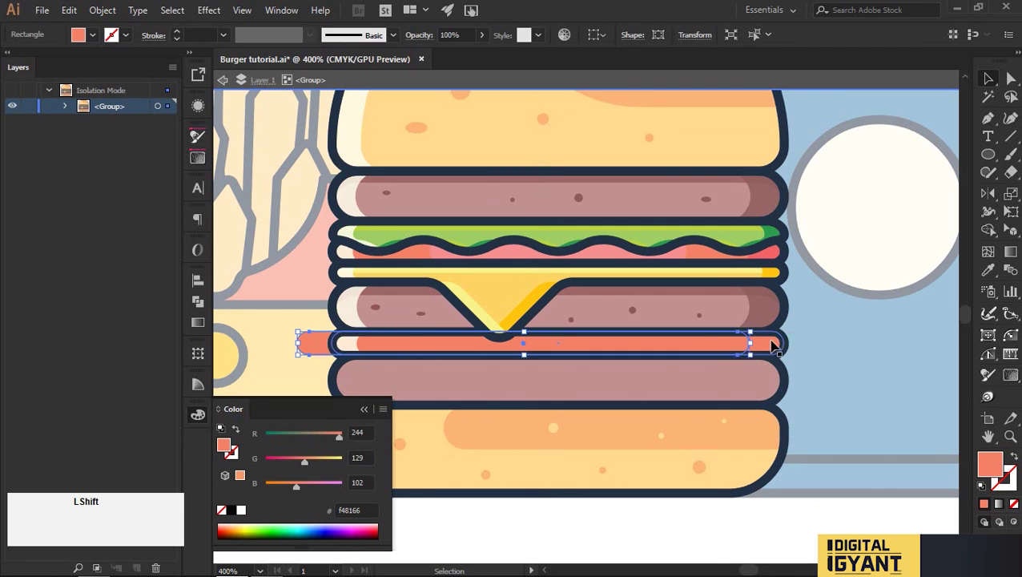
{"action": "key", "text": "shift+m"}
{"action": "left_click_drag", "start_coordinate": [395, 352], "coordinate": [280, 347]}
{"action": "key", "text": "v"}
Add a centred pink band to the lower tomato using a narrowed copy coloured #f58f90 from the upper tomato
{"action": "left_click", "coordinate": [685, 347]}
{"action": "key", "text": "ctrl+c"}
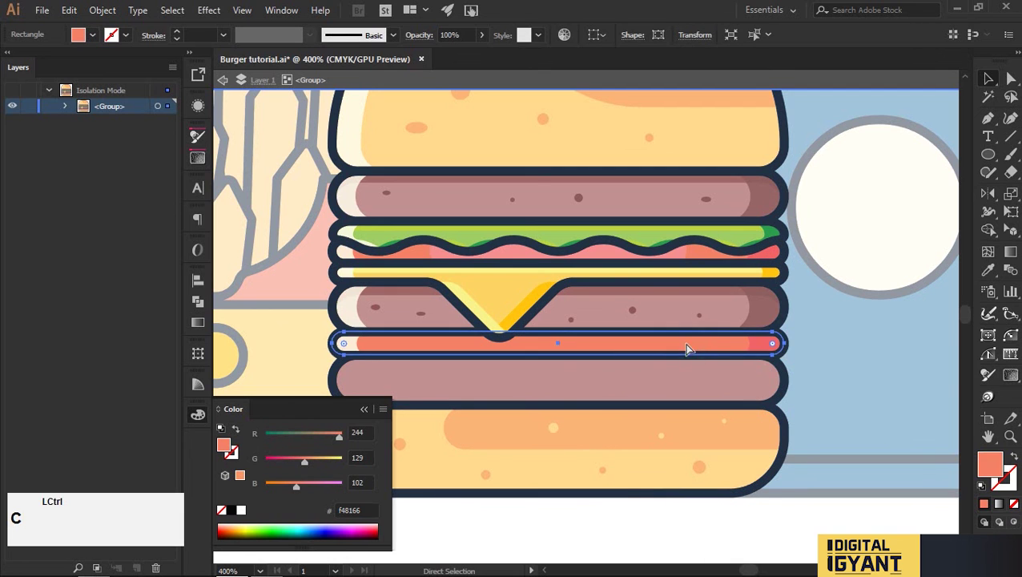
{"action": "left_click_drag", "start_coordinate": [785, 343], "coordinate": [673, 349]}
{"action": "key", "text": "i"}
{"action": "left_click", "coordinate": [674, 252]}
{"action": "key", "text": "v"}
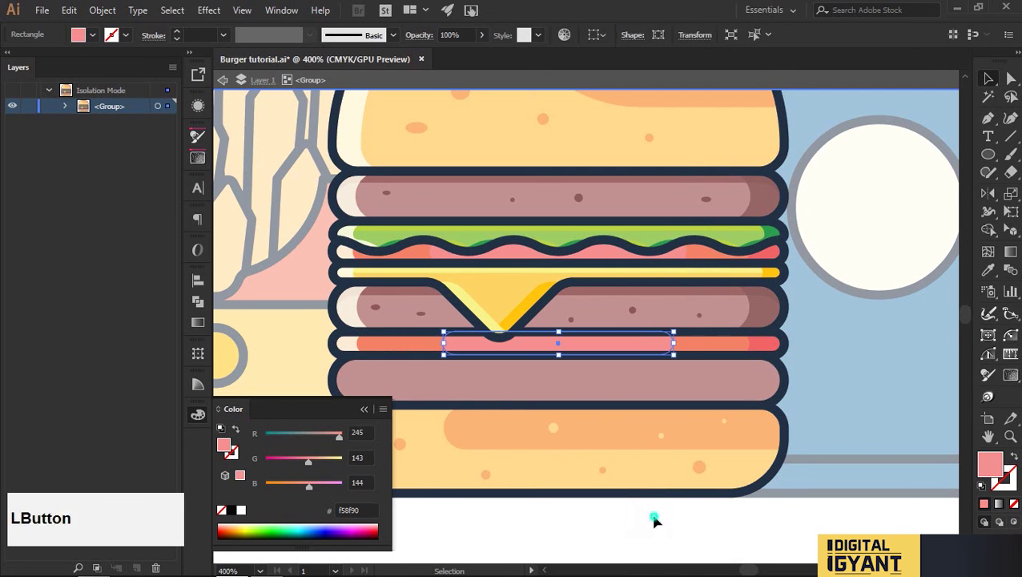
{"action": "left_click", "coordinate": [650, 510]}
Duplicate the bottom patty in place and remove the copy's outline
{"action": "scroll", "coordinate": [669, 509], "scroll_direction": "down", "scroll_amount": 2}
{"action": "left_click_drag", "start_coordinate": [690, 510], "coordinate": [715, 454]}
{"action": "scroll", "coordinate": [699, 385], "scroll_direction": "up", "scroll_amount": 2}
{"action": "left_click", "coordinate": [743, 385]}
{"action": "key", "text": "ctrl+c"}
{"action": "key", "text": "ctrl+f"}
{"action": "key", "text": "slash"}
{"action": "left_click", "coordinate": [985, 503]}
{"action": "left_click", "coordinate": [1002, 488]}
{"action": "key", "text": "slash"}
{"action": "left_click", "coordinate": [985, 463]}
Cut a shadow at the bottom patty's right end using a copy shifted left and Shape Builder, matching the middle patty's end shadow
{"action": "left_click_drag", "start_coordinate": [742, 381], "coordinate": [704, 380]}
{"action": "left_click", "coordinate": [777, 378]}
{"action": "left_click", "coordinate": [569, 386], "text": "shift"}
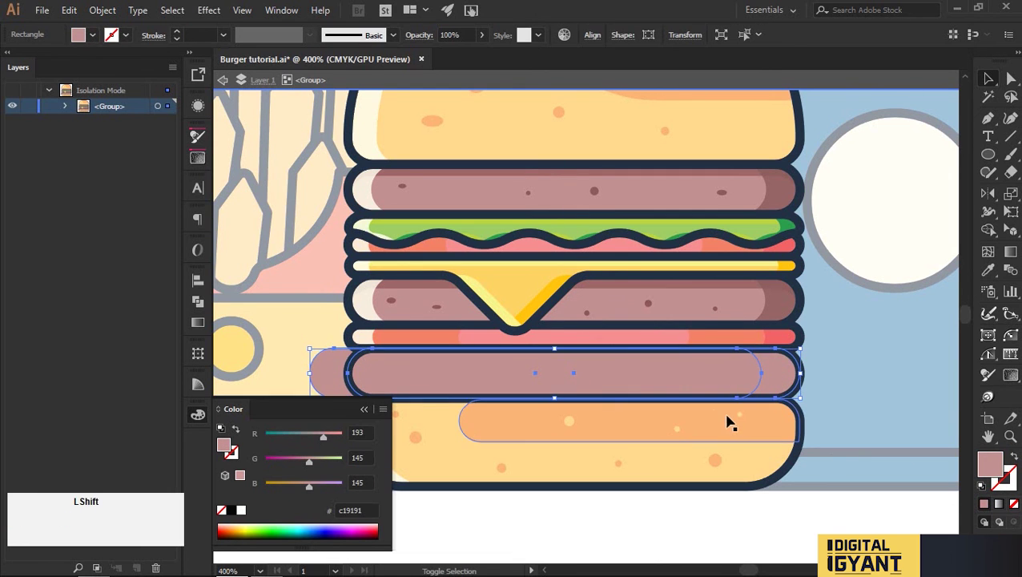
{"action": "key", "text": "shift+m"}
{"action": "left_click_drag", "start_coordinate": [527, 369], "coordinate": [330, 373]}
{"action": "key", "text": "i"}
{"action": "left_click", "coordinate": [778, 300]}
{"action": "key", "text": "v"}
Cut a highlight at the bottom patty's left end using a copy shifted right and Shape Builder, matching the middle patty's highlight
{"action": "left_click", "coordinate": [527, 383]}
{"action": "left_click_drag", "start_coordinate": [535, 387], "coordinate": [563, 387]}
{"action": "left_click_drag", "start_coordinate": [501, 372], "coordinate": [828, 372]}
{"action": "left_click", "coordinate": [359, 374], "text": "shift"}
{"action": "key", "text": "shift+m"}
{"action": "key", "text": "i"}
{"action": "left_click", "coordinate": [366, 298]}
{"action": "key", "text": "v"}
{"action": "left_click", "coordinate": [331, 314]}
Cut a shadow strip along the bottom patty's upper edge using a copy shifted down and Shape Builder, matching the middle patty's strip
{"action": "scroll", "coordinate": [331, 313], "scroll_direction": "down", "scroll_amount": 2}
{"action": "scroll", "coordinate": [434, 345], "scroll_direction": "up", "scroll_amount": 2}
{"action": "left_click_drag", "start_coordinate": [534, 342], "coordinate": [535, 356]}
{"action": "left_click", "coordinate": [615, 325]}
{"action": "key", "text": "shift+m"}
{"action": "left_click_drag", "start_coordinate": [621, 347], "coordinate": [623, 374]}
{"action": "key", "text": "i"}
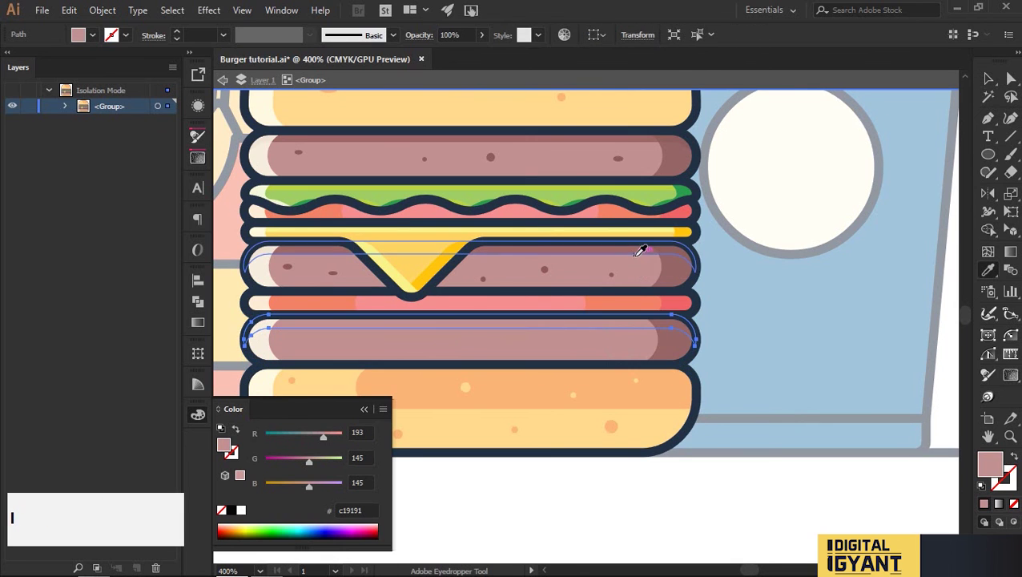
{"action": "left_click", "coordinate": [643, 249]}
{"action": "key", "text": "v"}
{"action": "left_click", "coordinate": [657, 503]}
Draw six small dark #905858 spots spread along the bottom patty, the first about 2 pt across
{"action": "key", "text": "l"}
{"action": "scroll", "coordinate": [656, 501], "scroll_direction": "up", "scroll_amount": 1}
{"action": "left_click_drag", "start_coordinate": [303, 339], "coordinate": [312, 347]}
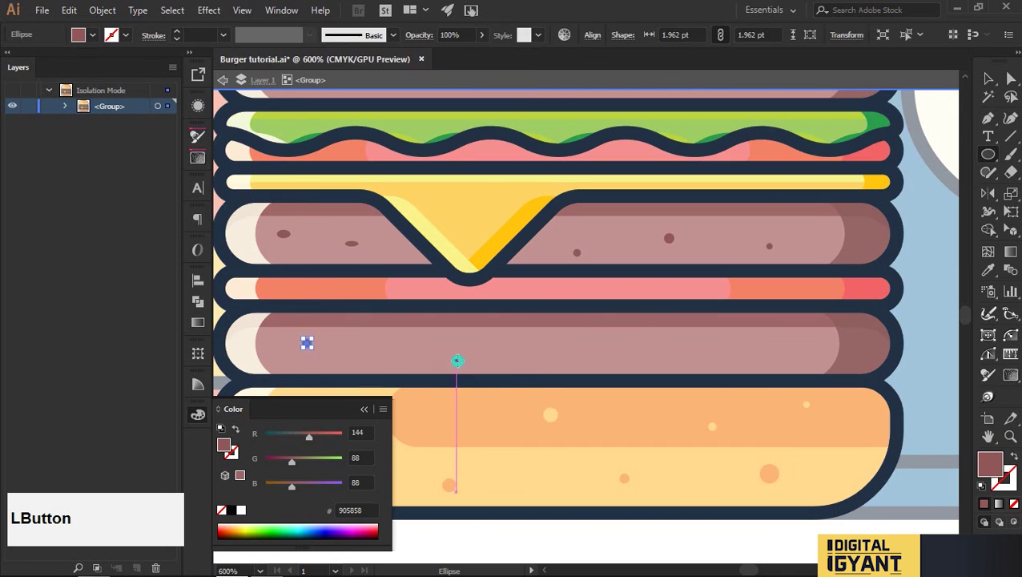
{"action": "left_click_drag", "start_coordinate": [783, 356], "coordinate": [781, 357]}
{"action": "key", "text": "v"}
Group the bottom patty with its shading and spots, and exit the burger group's isolation mode
{"action": "left_click_drag", "start_coordinate": [934, 365], "coordinate": [329, 322]}
{"action": "key", "text": "ctrl+g"}
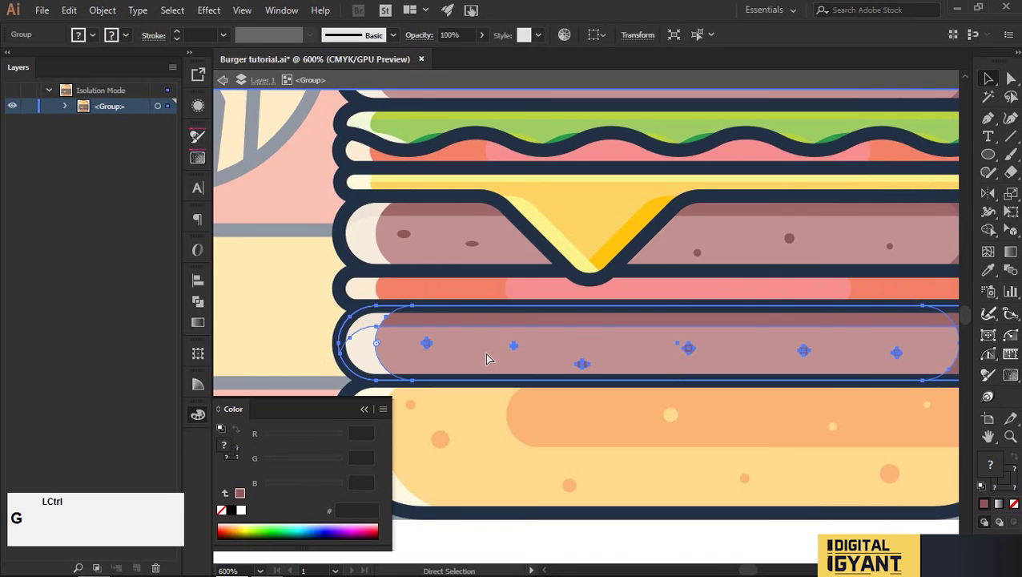
{"action": "scroll", "coordinate": [577, 441], "scroll_direction": "down", "scroll_amount": 3}
{"action": "double_click", "coordinate": [576, 441]}
{"action": "left_click_drag", "start_coordinate": [577, 441], "coordinate": [663, 482]}
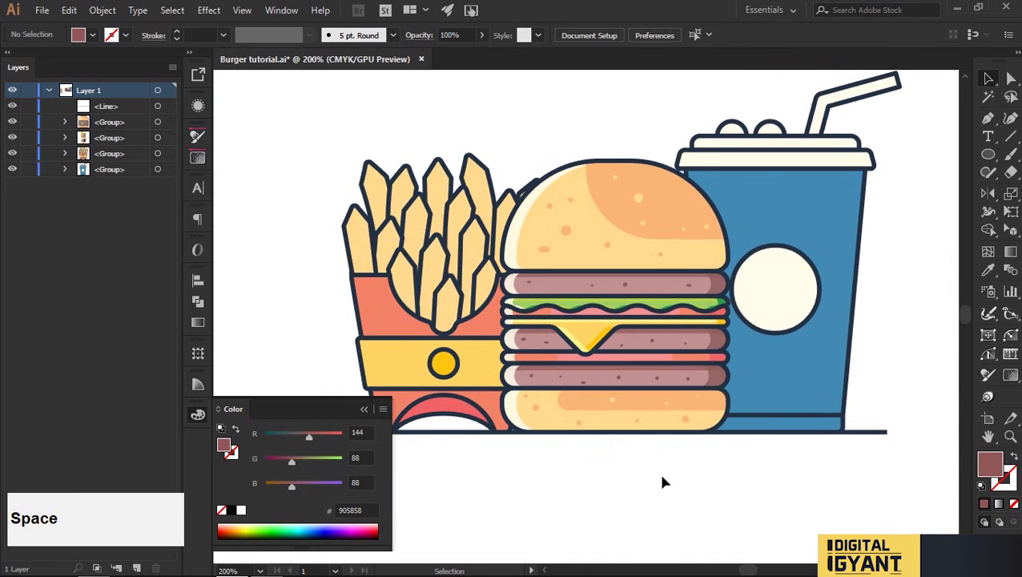
Isolate the fries group, duplicate the red box shape, and remove the copy's outline
{"action": "double_click", "coordinate": [446, 320]}
{"action": "scroll", "coordinate": [519, 338], "scroll_direction": "up", "scroll_amount": 3}
{"action": "left_click", "coordinate": [518, 337]}
{"action": "key", "text": "ctrl+c"}
{"action": "key", "text": "/"}
{"action": "left_click", "coordinate": [518, 337]}
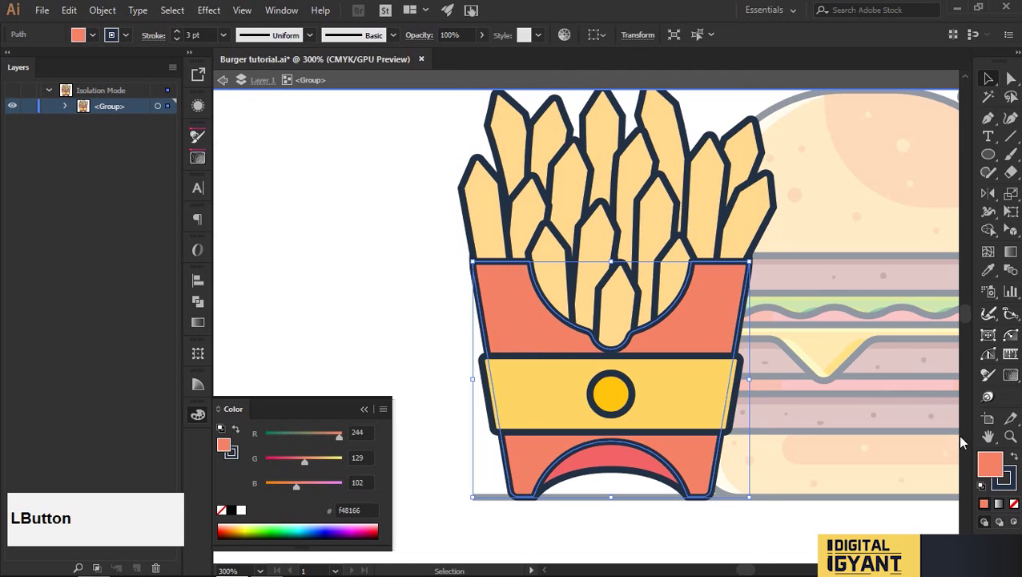
{"action": "key", "text": "slash"}
{"action": "left_click", "coordinate": [988, 463]}
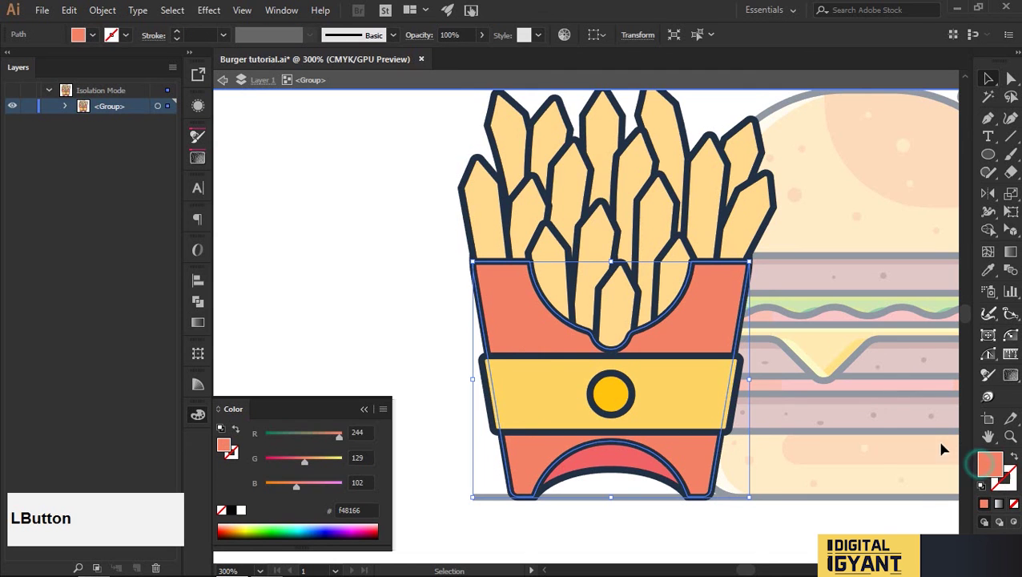
Cut a highlight sliver along the fries box's left edge using a copy shifted right and Shape Builder
{"action": "left_click_drag", "start_coordinate": [533, 321], "coordinate": [553, 322]}
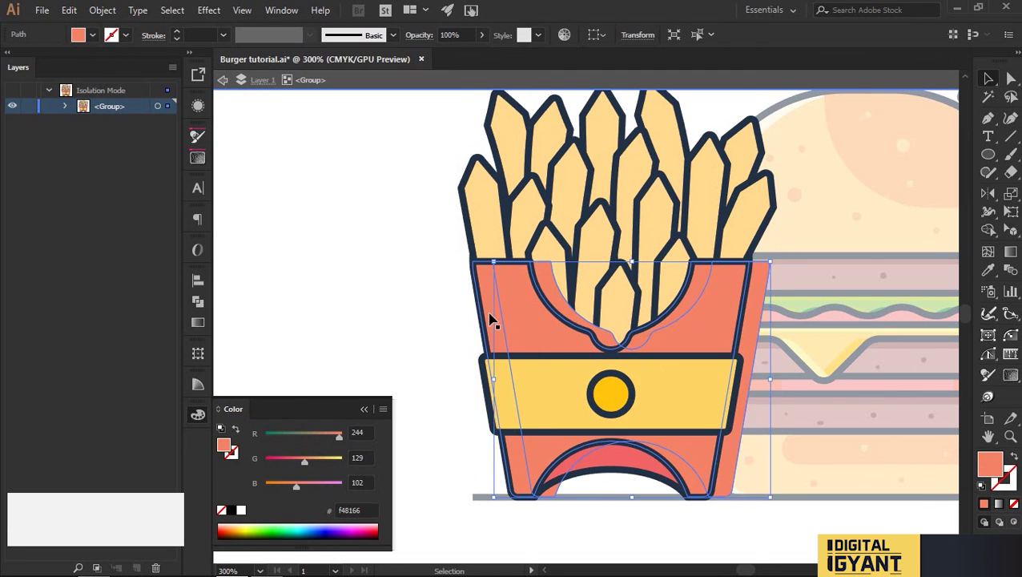
{"action": "left_click", "coordinate": [489, 314]}
{"action": "key", "text": "ctrl+f"}
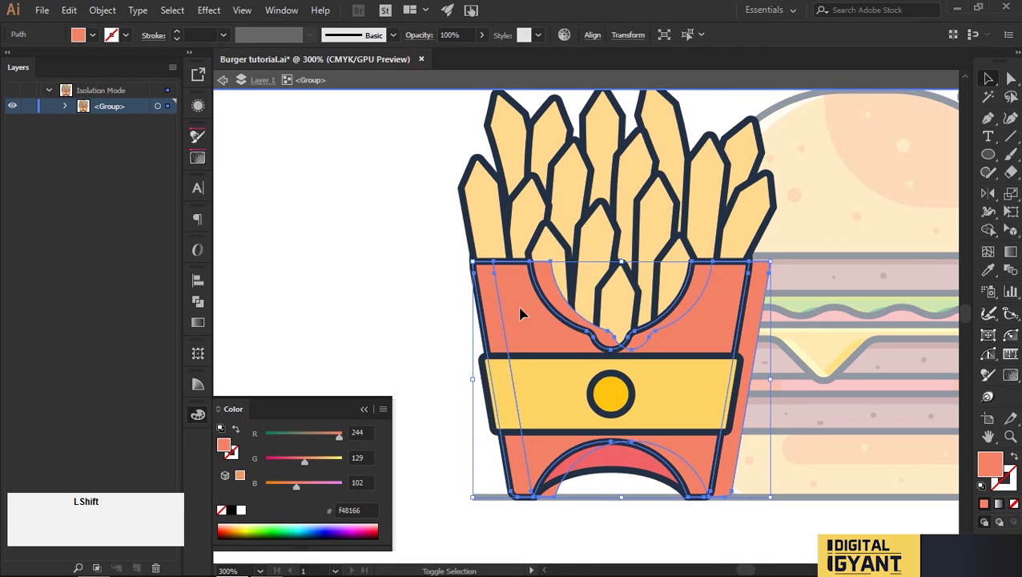
{"action": "key", "text": "shift+m"}
{"action": "left_click_drag", "start_coordinate": [630, 307], "coordinate": [633, 308]}
{"action": "left_click", "coordinate": [729, 393], "text": "alt"}
{"action": "key", "text": "v"}
{"action": "left_click_drag", "start_coordinate": [555, 386], "coordinate": [650, 360]}
Colour the fries box's left sliver with the cream swatch, #fffdea at 88% opacity
{"action": "scroll", "coordinate": [649, 361], "scroll_direction": "down", "scroll_amount": 2}
{"action": "key", "text": "i"}
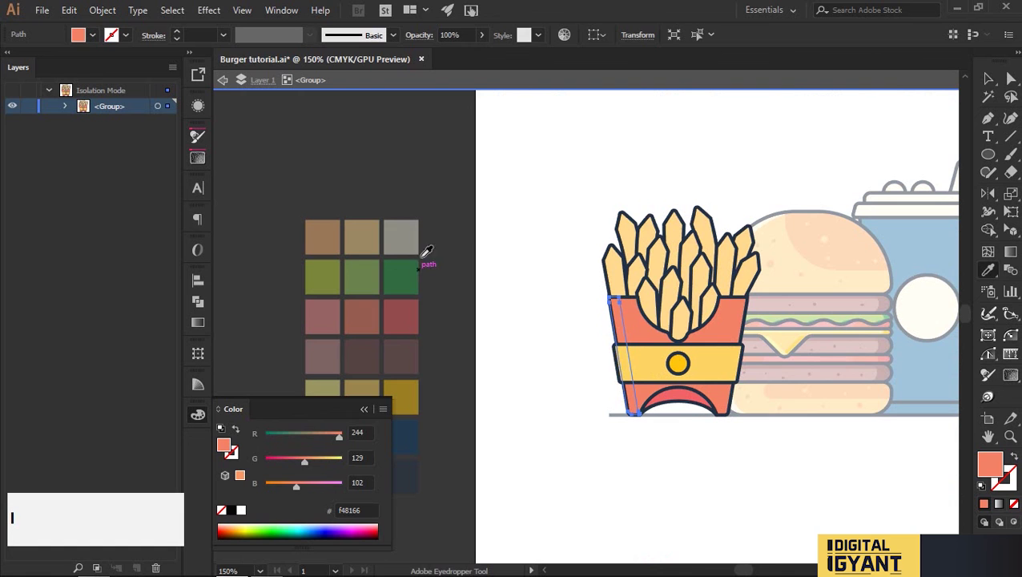
{"action": "left_click", "coordinate": [405, 245]}
{"action": "key", "text": "v"}
{"action": "left_click", "coordinate": [690, 419]}
{"action": "scroll", "coordinate": [688, 425], "scroll_direction": "up", "scroll_amount": 2}
{"action": "left_click_drag", "start_coordinate": [685, 431], "coordinate": [643, 506]}
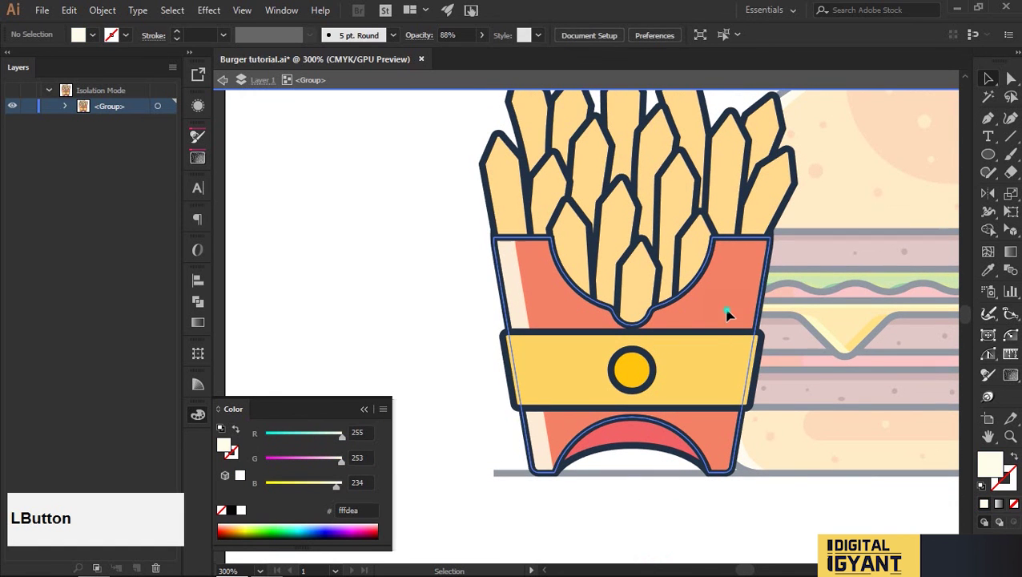
Duplicate the fries box's outline-free red shape in place
{"action": "left_click", "coordinate": [726, 310]}
{"action": "key", "text": "ctrl+c"}
{"action": "key", "text": "ctrl+f"}
{"action": "left_click_drag", "start_coordinate": [731, 309], "coordinate": [609, 313]}
{"action": "key", "text": "ctrl+z"}
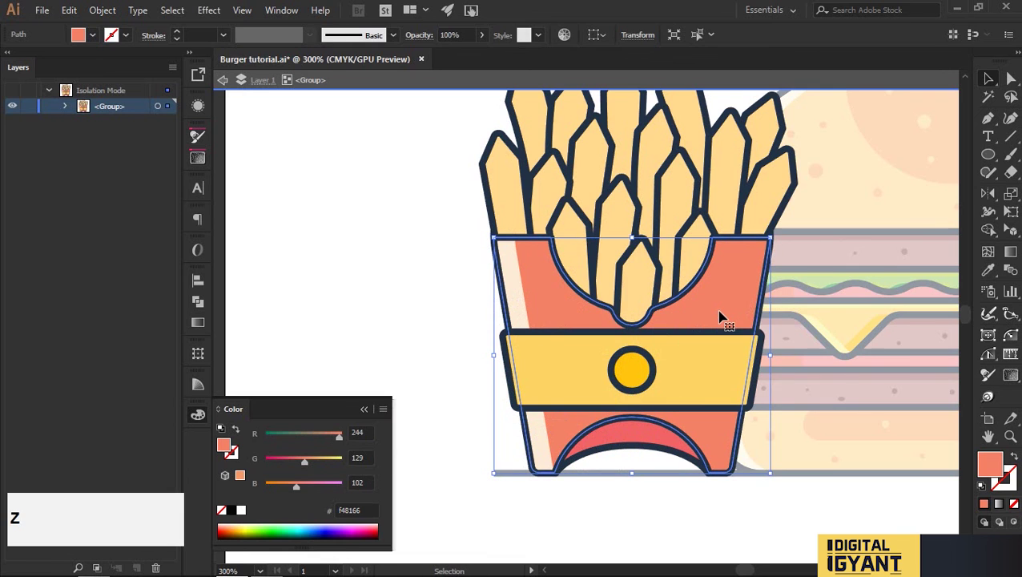
{"action": "mouse_move", "coordinate": [446, 207]}
{"action": "left_mouse_down"}
{"action": "mouse_move", "coordinate": [592, 506]}
{"action": "mouse_move", "coordinate": [557, 492]}
{"action": "mouse_move", "coordinate": [498, 278]}
{"action": "mouse_move", "coordinate": [601, 286]}
{"action": "mouse_move", "coordinate": [512, 240]}
{"action": "mouse_move", "coordinate": [506, 298]}
{"action": "mouse_move", "coordinate": [645, 295]}
{"action": "left_mouse_up"}
{"action": "scroll", "coordinate": [601, 286], "scroll_direction": "up", "scroll_amount": 1}
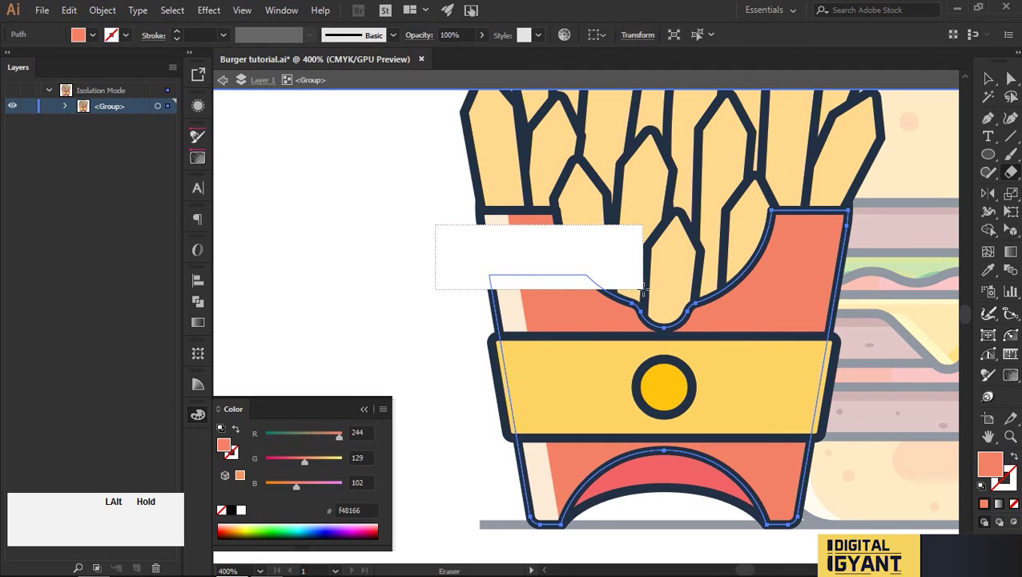
{"action": "key", "text": "a"}
{"action": "key", "text": "ctrl+z"}
Cut away the upper-left corner of the outline-free red fries-box copy and round its left edge into a curve
{"action": "key", "text": "a"}
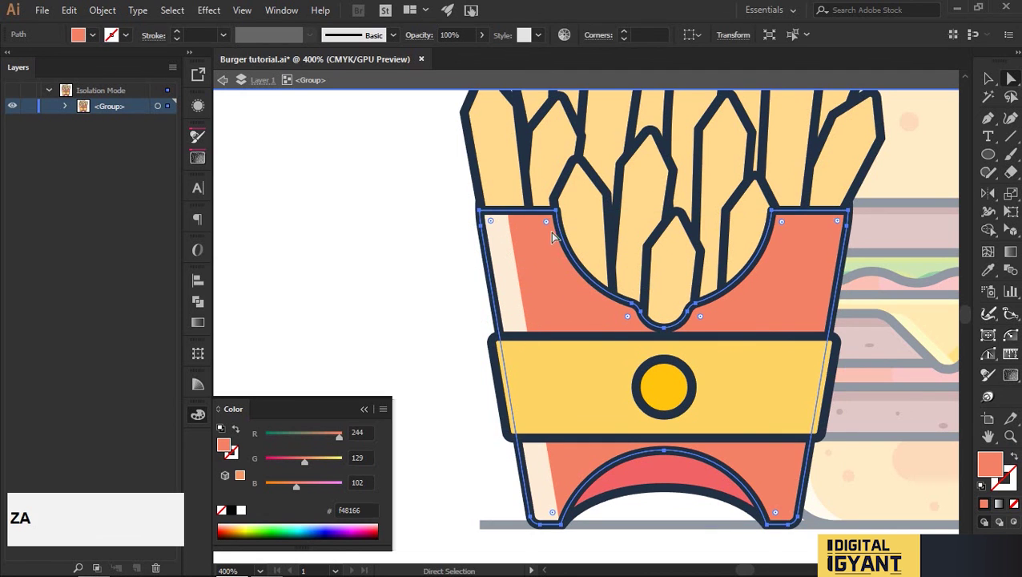
{"action": "left_click_drag", "start_coordinate": [442, 177], "coordinate": [616, 283]}
{"action": "key", "text": "a"}
{"action": "left_click_drag", "start_coordinate": [504, 296], "coordinate": [612, 400]}
{"action": "key", "text": "v"}
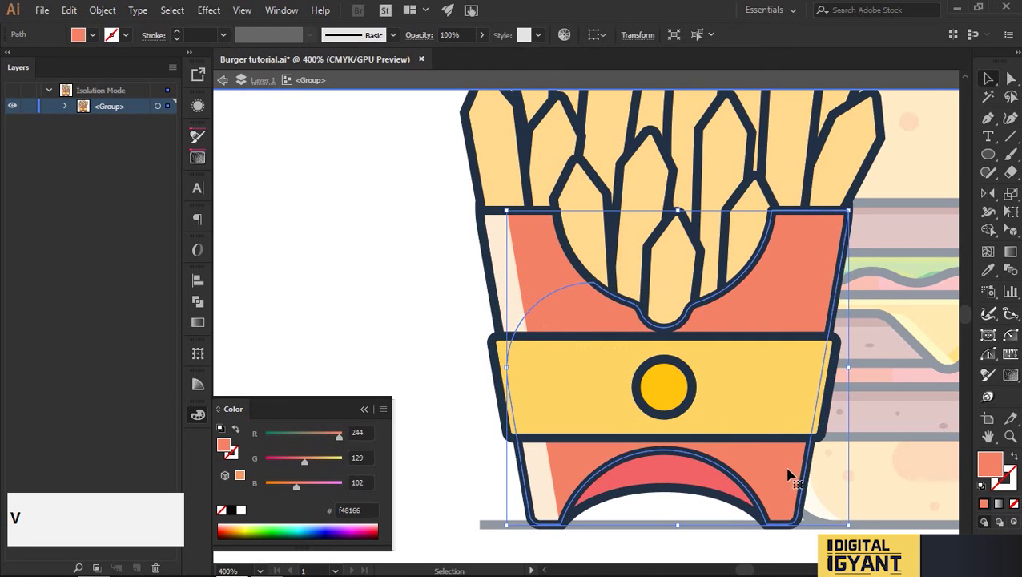
{"action": "scroll", "coordinate": [788, 471], "scroll_direction": "down", "scroll_amount": 3}
{"action": "left_click", "coordinate": [684, 504]}
Duplicate the fries box's yellow band in place and remove the copy's outline
{"action": "left_click", "coordinate": [740, 338]}
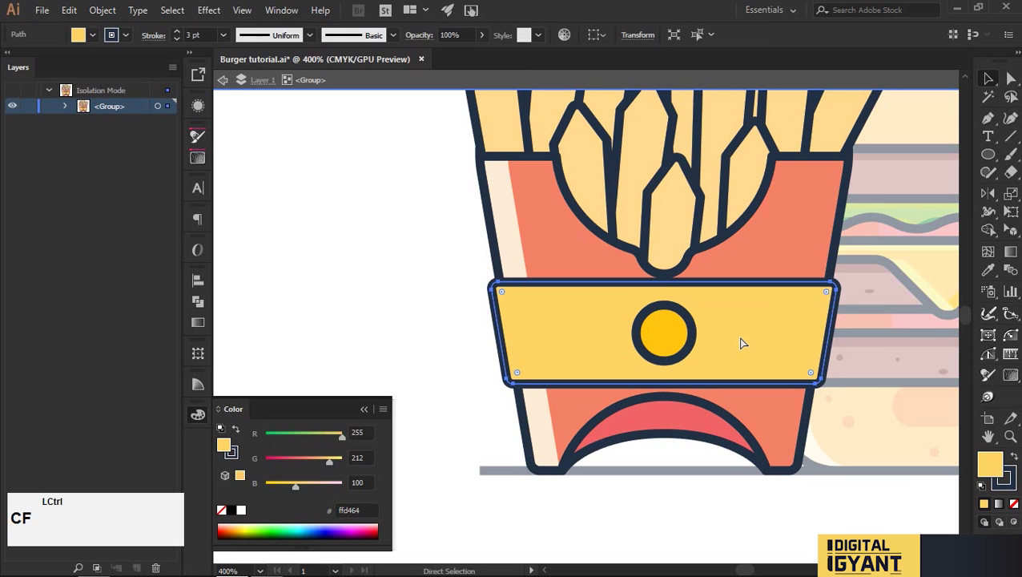
{"action": "key", "text": "/"}
{"action": "left_click", "coordinate": [985, 460]}
{"action": "left_click", "coordinate": [1007, 481]}
{"action": "key", "text": "/"}
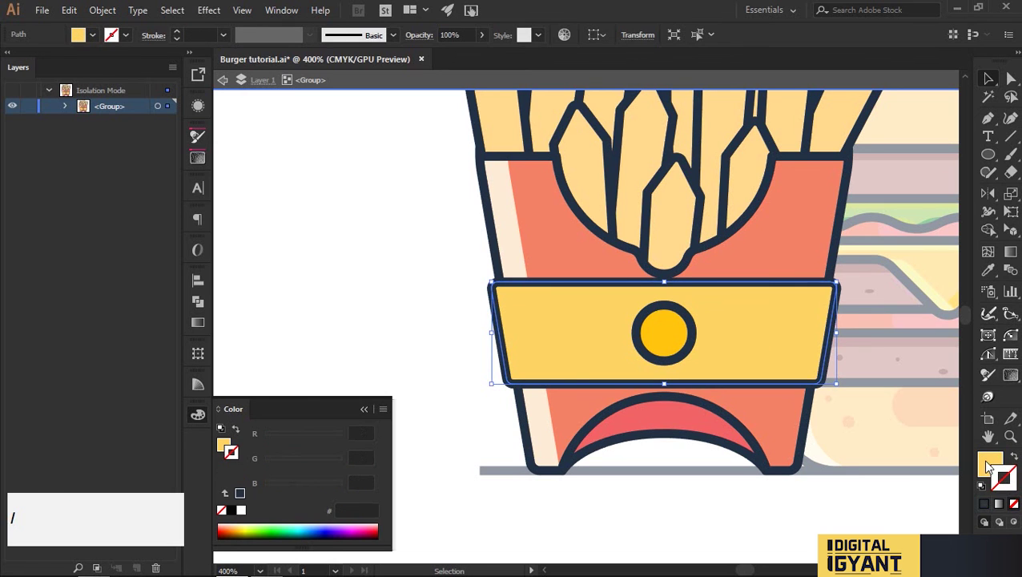
{"action": "left_click", "coordinate": [989, 465]}
Shift a second copy of the yellow band to the right and remove the overlap with Shape Builder, leaving two end slivers
{"action": "left_click_drag", "start_coordinate": [571, 325], "coordinate": [590, 326]}
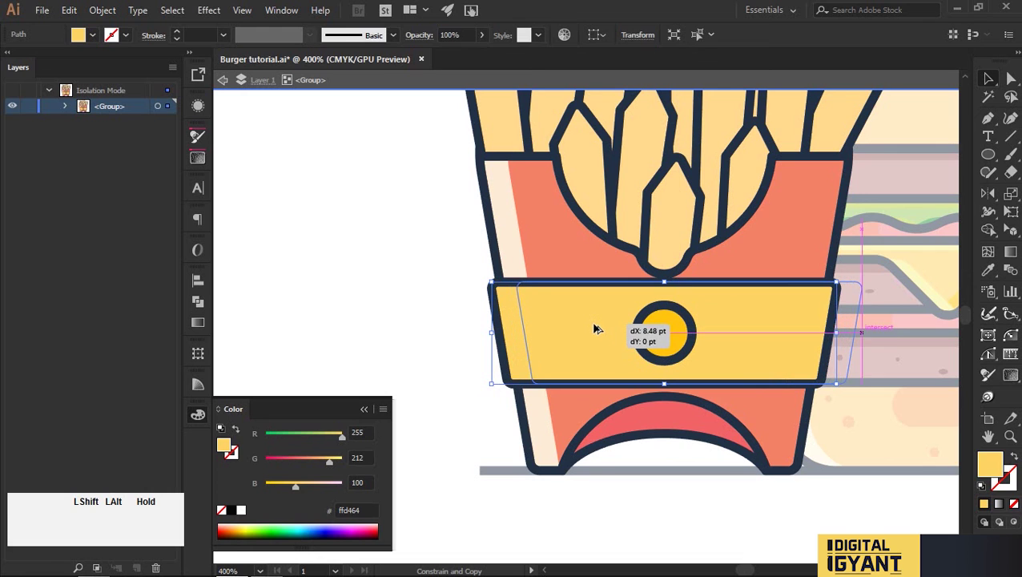
{"action": "left_click_drag", "start_coordinate": [593, 330], "coordinate": [593, 330]}
{"action": "key", "text": "ctrl+c"}
{"action": "left_click", "coordinate": [560, 322], "text": "shift"}
{"action": "left_click", "coordinate": [718, 351], "text": "alt"}
{"action": "key", "text": "v"}
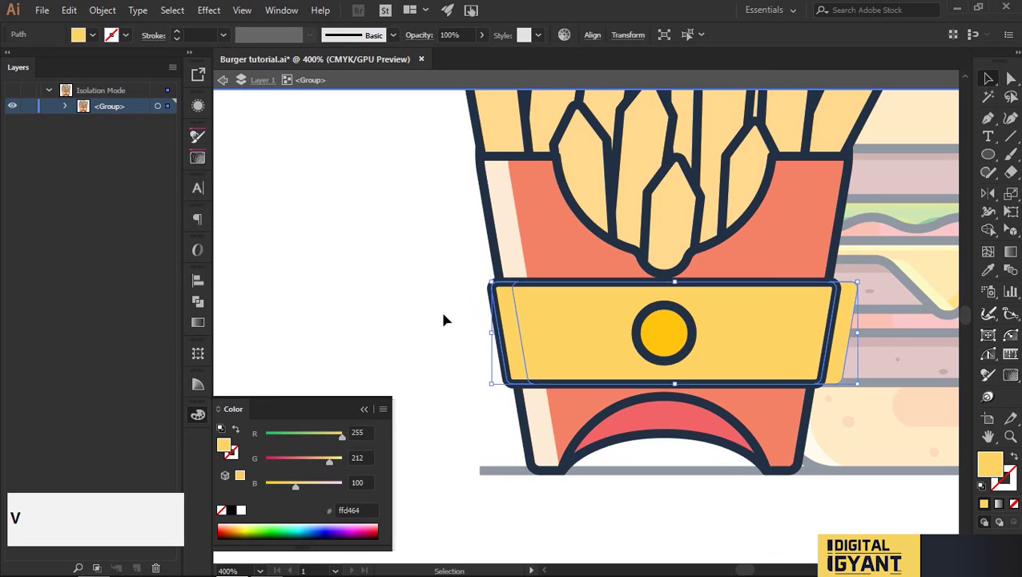
Move the overhanging sliver back inside the yellow band's right end and fill it with the centre circle's golden yellow
{"action": "left_click", "coordinate": [439, 310]}
{"action": "left_click_drag", "start_coordinate": [849, 319], "coordinate": [808, 335]}
{"action": "scroll", "coordinate": [800, 330], "scroll_direction": "up", "scroll_amount": 3}
{"action": "scroll", "coordinate": [658, 344], "scroll_direction": "down", "scroll_amount": 1}
{"action": "key", "text": "i"}
{"action": "left_click", "coordinate": [556, 344]}
{"action": "key", "text": "ctrl+z"}
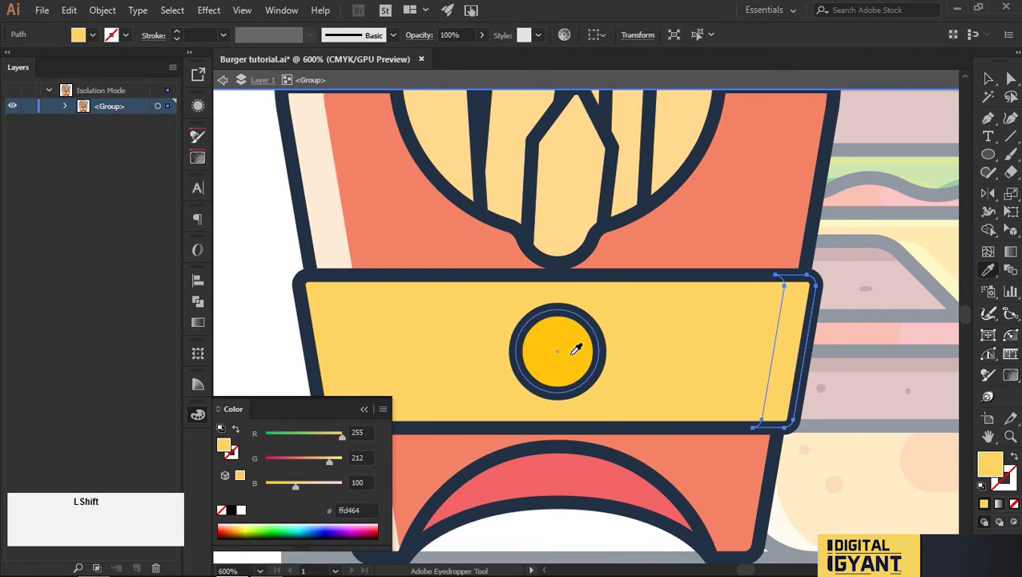
{"action": "left_click", "coordinate": [570, 353], "text": "shift"}
{"action": "key", "text": "v"}
{"action": "scroll", "coordinate": [662, 332], "scroll_direction": "down", "scroll_amount": 2}
Match the yellow band's left sliver to the box's cream highlight, #fffdea at 88% opacity
{"action": "left_click", "coordinate": [497, 347]}
{"action": "key", "text": "i"}
{"action": "left_click", "coordinate": [494, 275]}
{"action": "key", "text": "v"}
{"action": "left_click", "coordinate": [417, 325]}
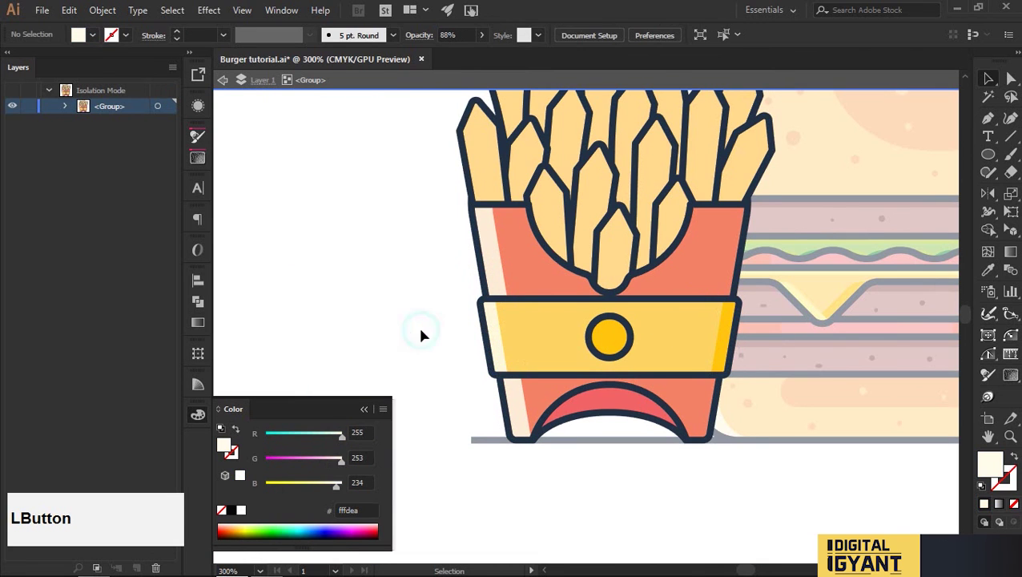
Shift the yellow band's outline-free shape to the right and trim the part beyond the band with Shape Builder
{"action": "left_click", "coordinate": [671, 340]}
{"action": "scroll", "coordinate": [659, 352], "scroll_direction": "up", "scroll_amount": 1}
{"action": "left_click_drag", "start_coordinate": [659, 352], "coordinate": [774, 353]}
{"action": "key", "text": "shift+m"}
{"action": "left_click", "coordinate": [796, 353], "text": "alt"}
{"action": "key", "text": "v"}
{"action": "left_click", "coordinate": [750, 503]}
Fill the right section of the yellow band with the light yellow swatch, #fbf28a
{"action": "left_click", "coordinate": [669, 337]}
{"action": "scroll", "coordinate": [668, 335], "scroll_direction": "down", "scroll_amount": 2}
{"action": "left_click_drag", "start_coordinate": [458, 339], "coordinate": [572, 337]}
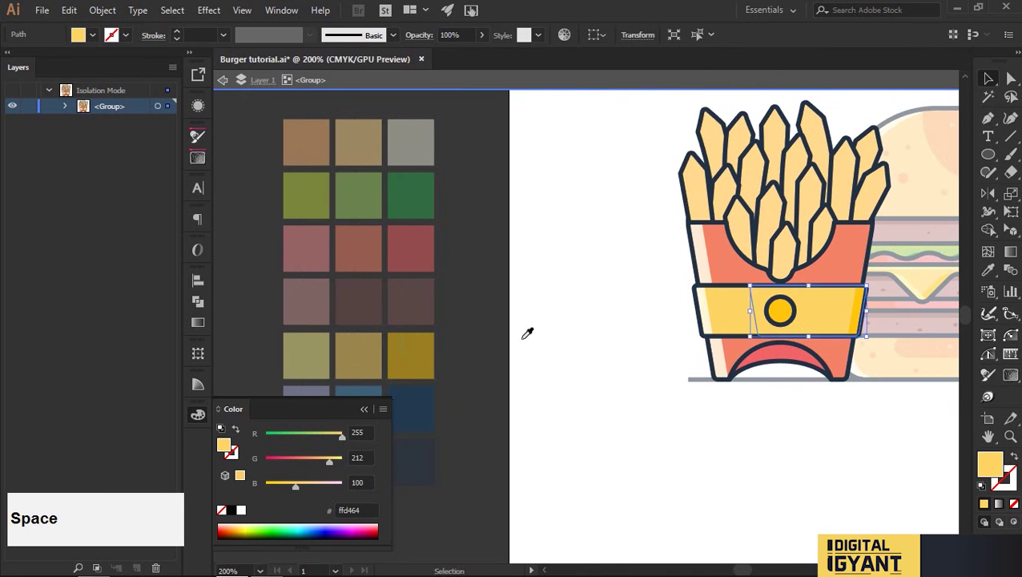
{"action": "left_click", "coordinate": [603, 343]}
{"action": "left_click", "coordinate": [809, 311]}
{"action": "left_click", "coordinate": [320, 349]}
{"action": "key", "text": "v"}
{"action": "left_click", "coordinate": [819, 442]}
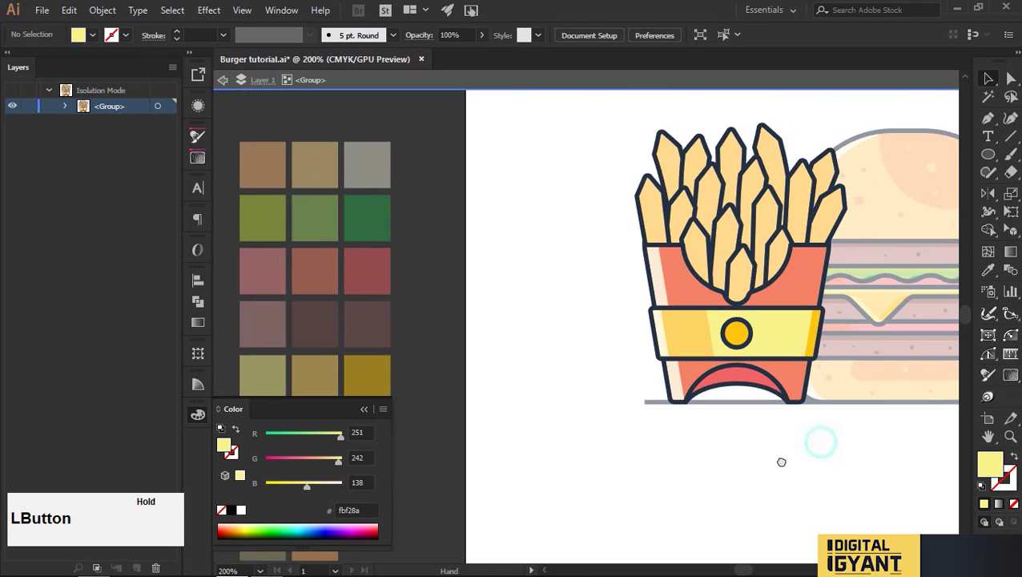
Fill the left section of the yellow band with the right section's light yellow, #fbf28a
{"action": "scroll", "coordinate": [780, 460], "scroll_direction": "up", "scroll_amount": 2}
{"action": "left_click", "coordinate": [775, 338]}
{"action": "left_click", "coordinate": [839, 515]}
{"action": "left_click_drag", "start_coordinate": [840, 516], "coordinate": [836, 518]}
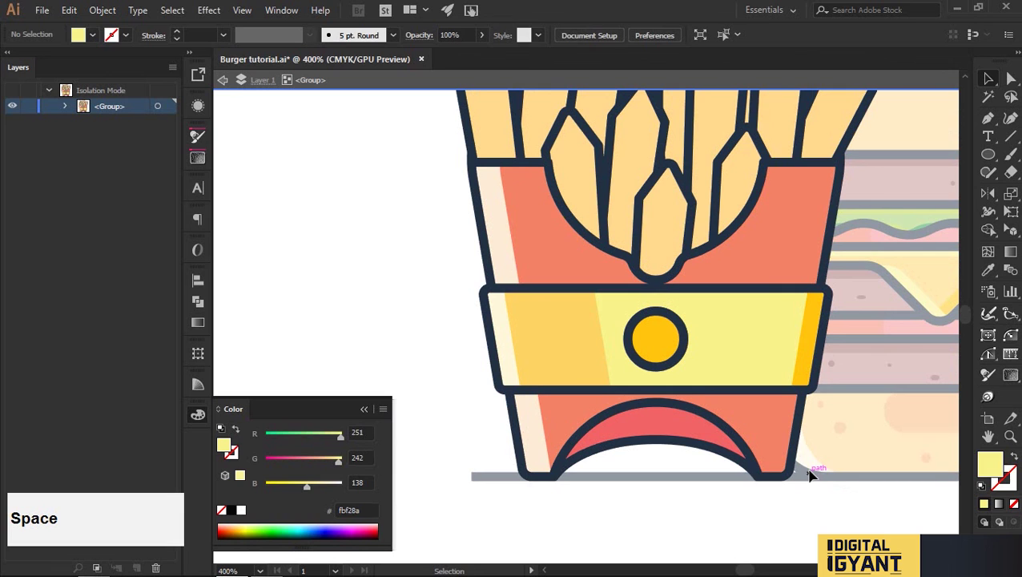
{"action": "left_click", "coordinate": [560, 349]}
{"action": "key", "text": "i"}
{"action": "left_click", "coordinate": [731, 337]}
{"action": "key", "text": "v"}
Fill the right section of the yellow band with the darker yellow swatch, #ffd464
{"action": "key", "text": "a"}
{"action": "left_click", "coordinate": [745, 344]}
{"action": "scroll", "coordinate": [743, 346], "scroll_direction": "down", "scroll_amount": 2}
{"action": "key", "text": "i"}
{"action": "left_click", "coordinate": [326, 370]}
{"action": "key", "text": "v"}
{"action": "left_click", "coordinate": [708, 471]}
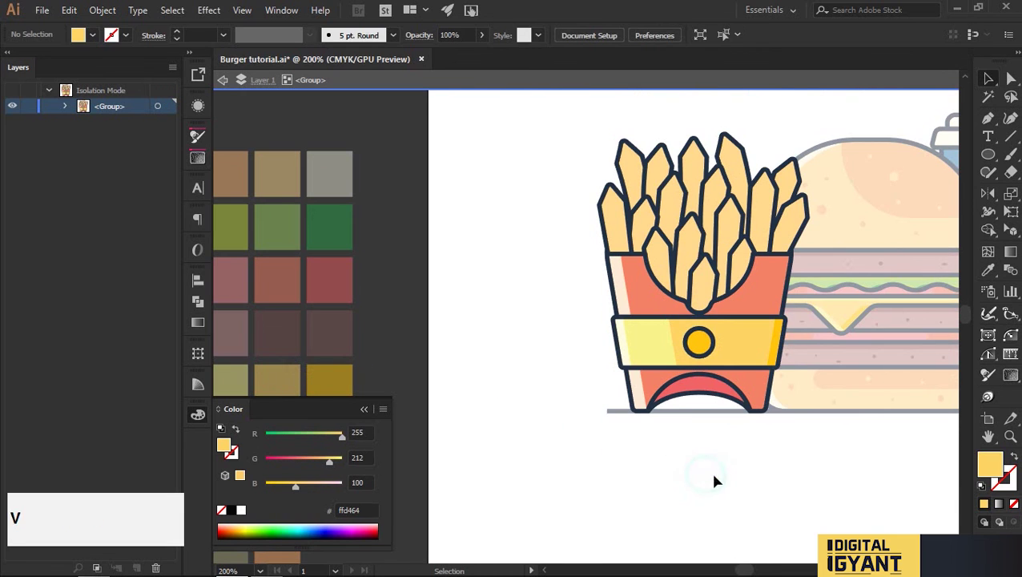
Fill the fries box's curved overlay shape with the red swatch, #f16465
{"action": "scroll", "coordinate": [764, 392], "scroll_direction": "up", "scroll_amount": 1}
{"action": "left_click_drag", "start_coordinate": [767, 365], "coordinate": [769, 370]}
{"action": "scroll", "coordinate": [792, 404], "scroll_direction": "up", "scroll_amount": 1}
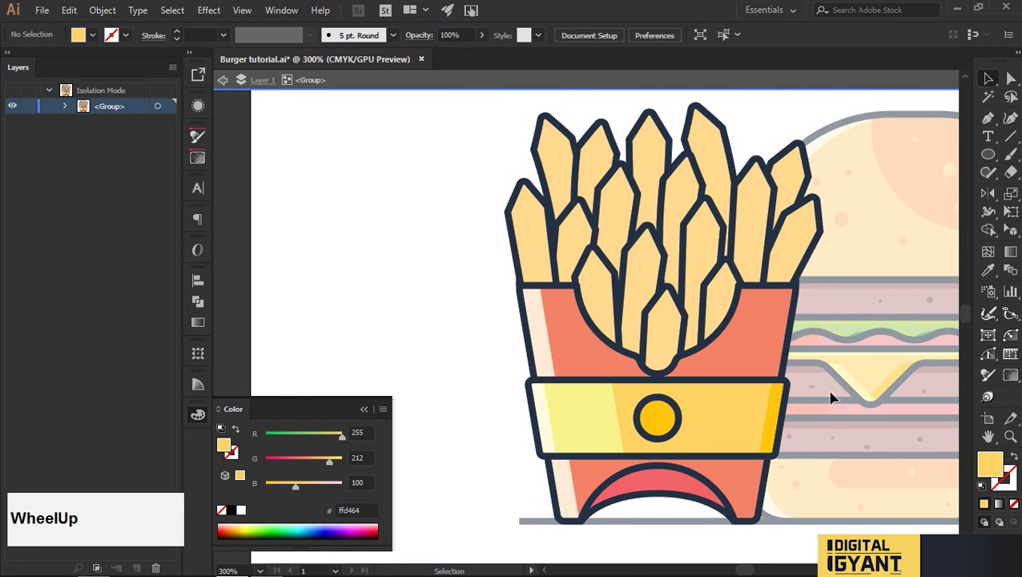
{"action": "left_click_drag", "start_coordinate": [845, 353], "coordinate": [827, 351]}
{"action": "left_click", "coordinate": [729, 358]}
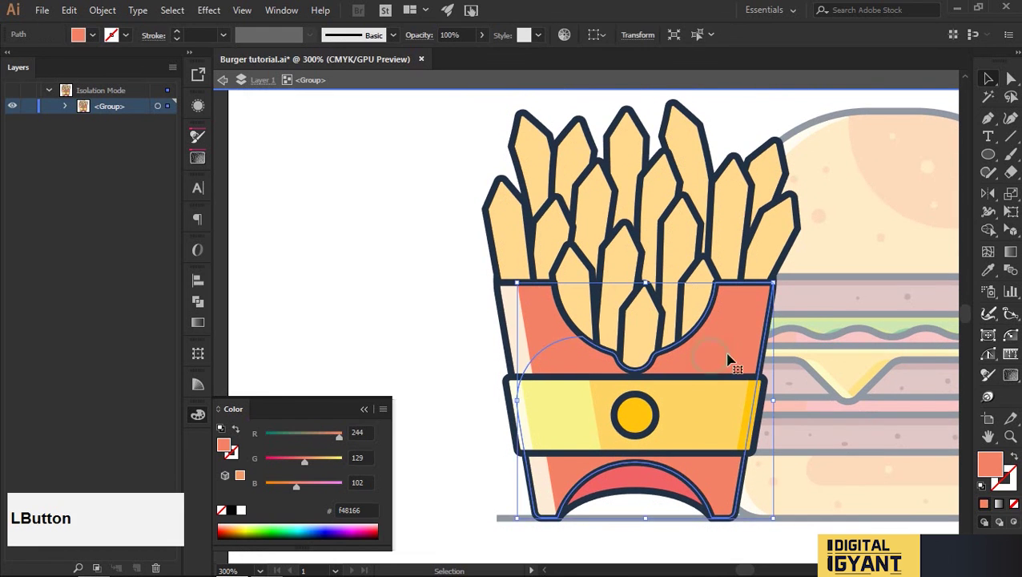
{"action": "scroll", "coordinate": [516, 369], "scroll_direction": "up", "scroll_amount": 1}
{"action": "scroll", "coordinate": [737, 358], "scroll_direction": "down", "scroll_amount": 3}
{"action": "key", "text": "i"}
{"action": "left_click", "coordinate": [425, 341]}
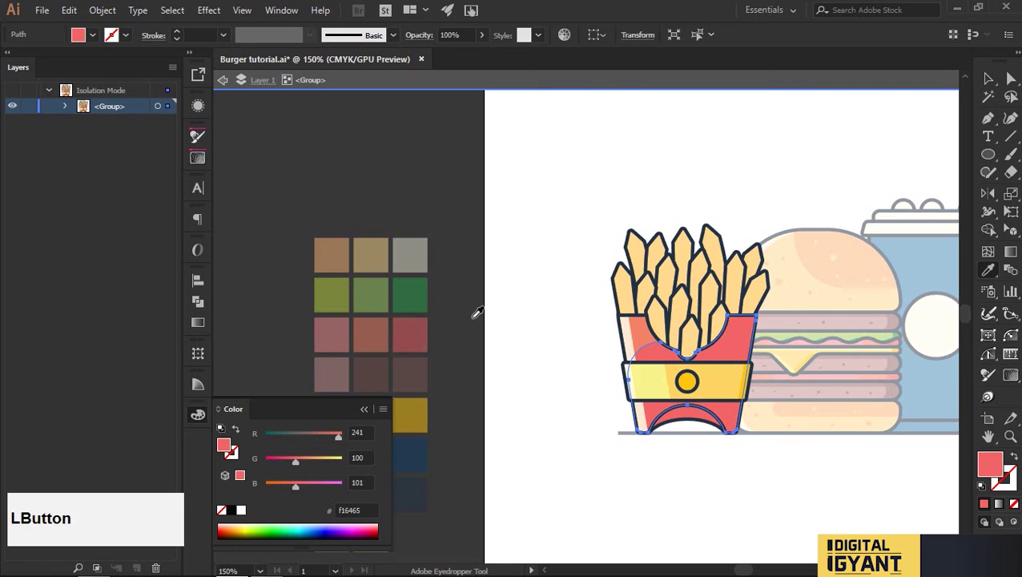
{"action": "key", "text": "v"}
{"action": "left_click", "coordinate": [714, 460]}
Duplicate the arch shape at the base of the fries box in place and remove the copy's outline
{"action": "scroll", "coordinate": [715, 438], "scroll_direction": "up", "scroll_amount": 3}
{"action": "left_click", "coordinate": [651, 433]}
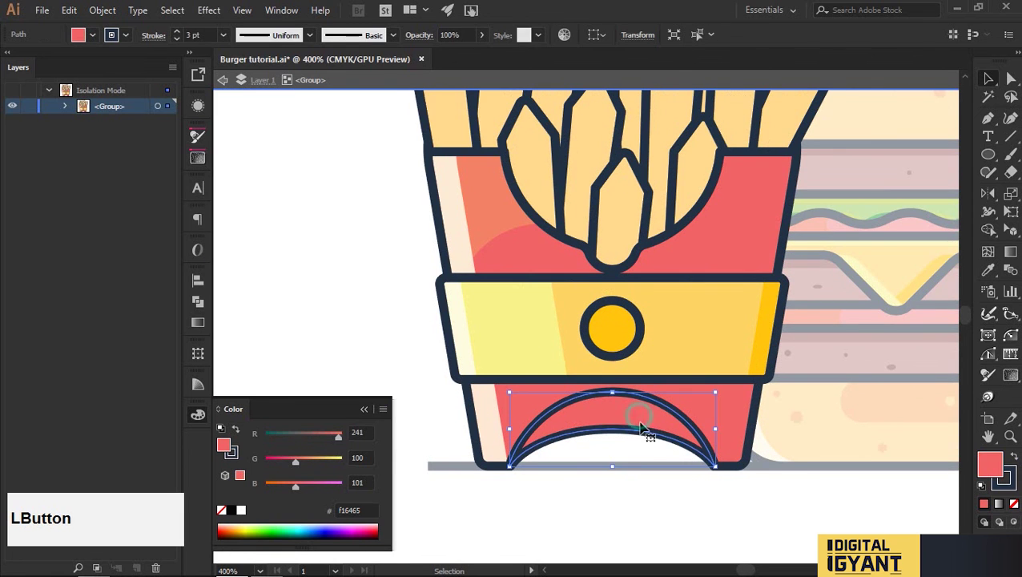
{"action": "left_click_drag", "start_coordinate": [648, 484], "coordinate": [692, 398]}
{"action": "scroll", "coordinate": [706, 439], "scroll_direction": "up", "scroll_amount": 2}
{"action": "key", "text": "ctrl+c"}
{"action": "key", "text": "ctrl+f"}
{"action": "key", "text": "/"}
{"action": "left_click", "coordinate": [664, 359]}
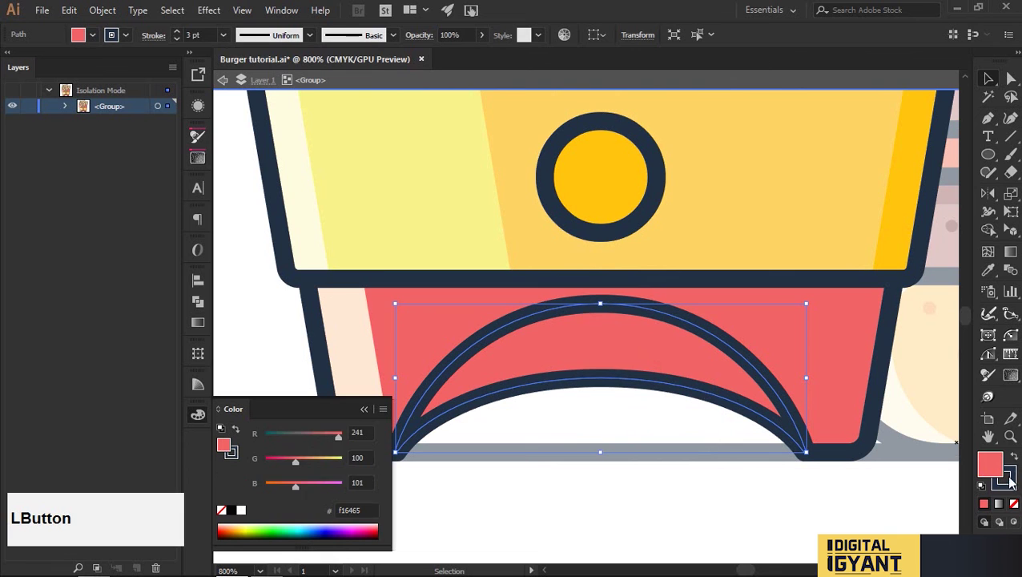
{"action": "left_click", "coordinate": [1008, 478]}
{"action": "key", "text": "/"}
{"action": "left_click", "coordinate": [991, 469]}
{"action": "scroll", "coordinate": [649, 497], "scroll_direction": "down", "scroll_amount": 2}
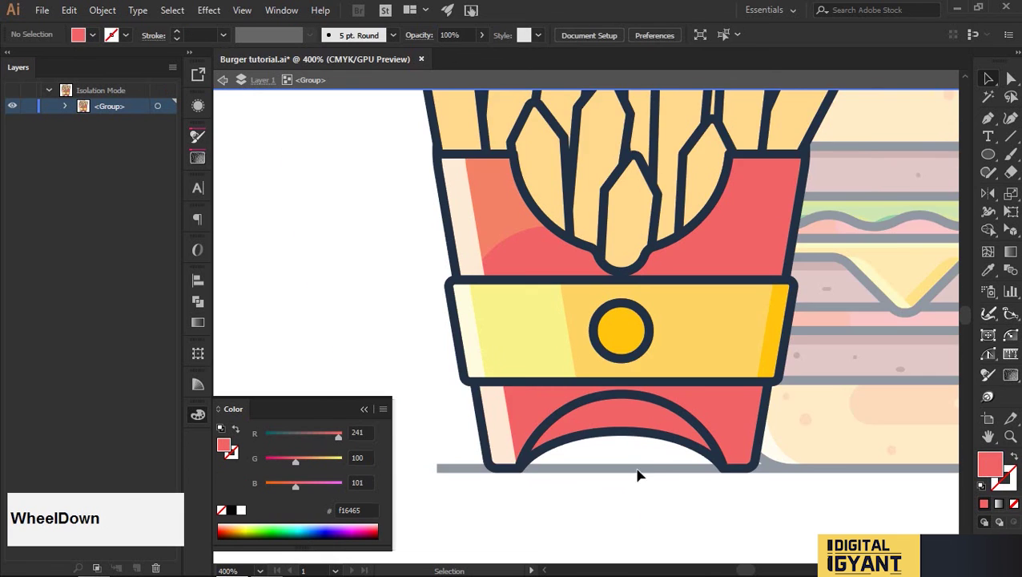
Lower the outline-free arch copy slightly and trim the part outside the arch with Shape Builder
{"action": "scroll", "coordinate": [605, 407], "scroll_direction": "up", "scroll_amount": 1}
{"action": "left_click", "coordinate": [662, 417]}
{"action": "left_click_drag", "start_coordinate": [662, 417], "coordinate": [664, 437]}
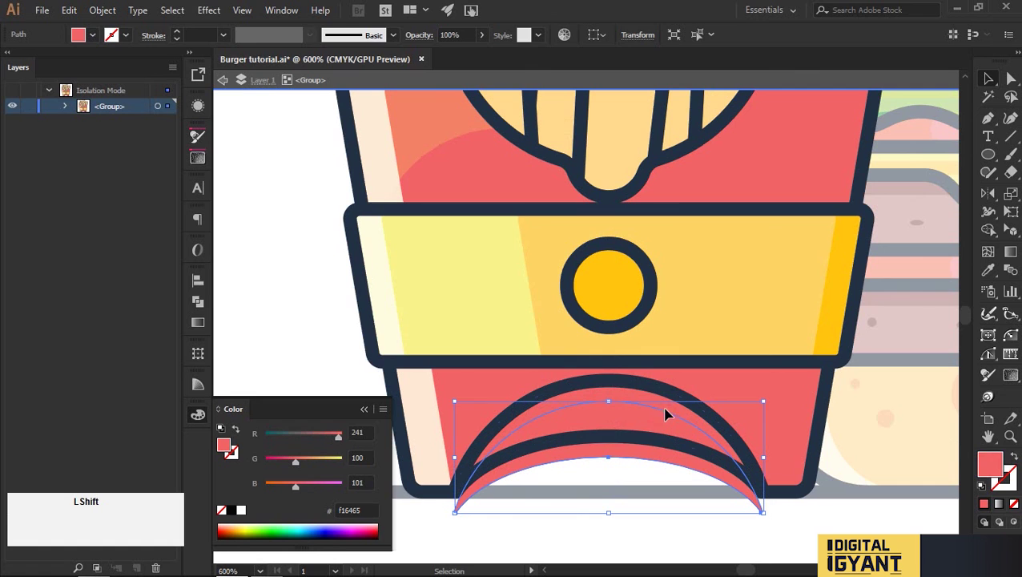
{"action": "key", "text": "shift+m"}
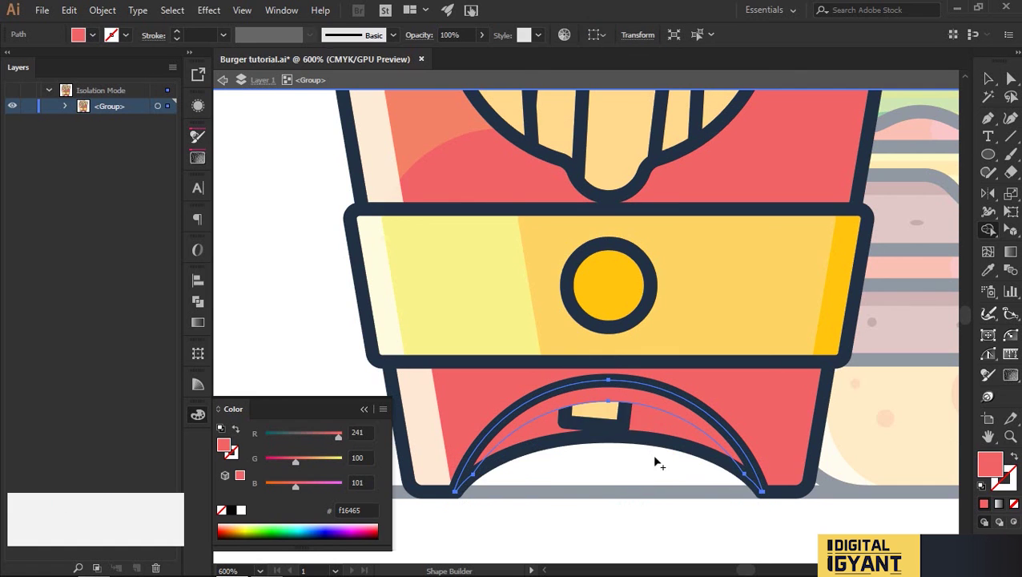
{"action": "left_click", "coordinate": [641, 460], "text": "alt"}
{"action": "key", "text": "v"}
{"action": "left_click", "coordinate": [627, 460]}
Darken the crescent inside the base arch to the red #f14651
{"action": "left_click", "coordinate": [634, 422]}
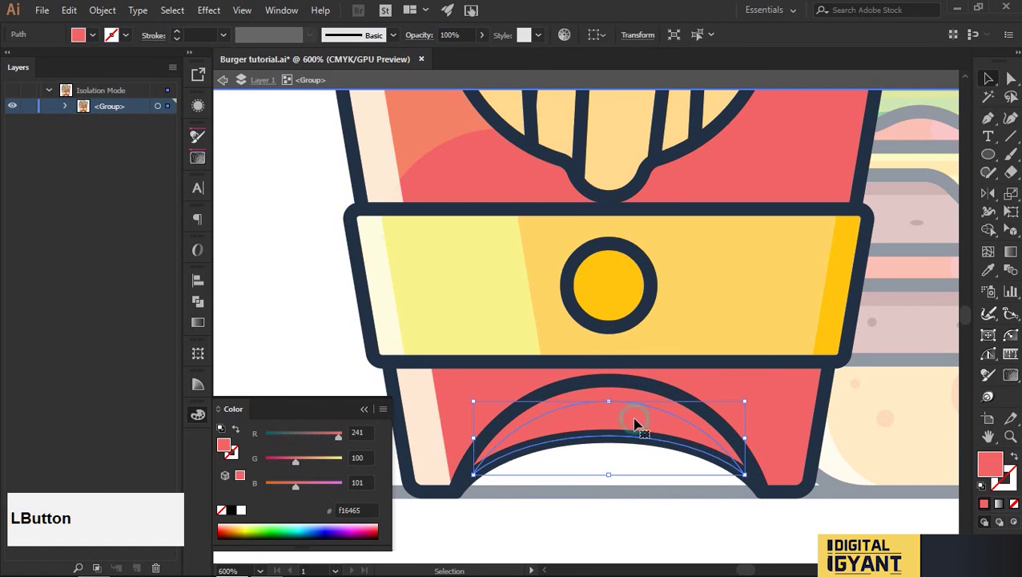
{"action": "scroll", "coordinate": [290, 460], "scroll_direction": "up", "scroll_amount": 5}
{"action": "scroll", "coordinate": [289, 460], "scroll_direction": "up", "scroll_amount": 10}
{"action": "scroll", "coordinate": [292, 485], "scroll_direction": "up", "scroll_amount": 20}
{"action": "scroll", "coordinate": [290, 459], "scroll_direction": "up", "scroll_amount": 15}
{"action": "left_click", "coordinate": [652, 503]}
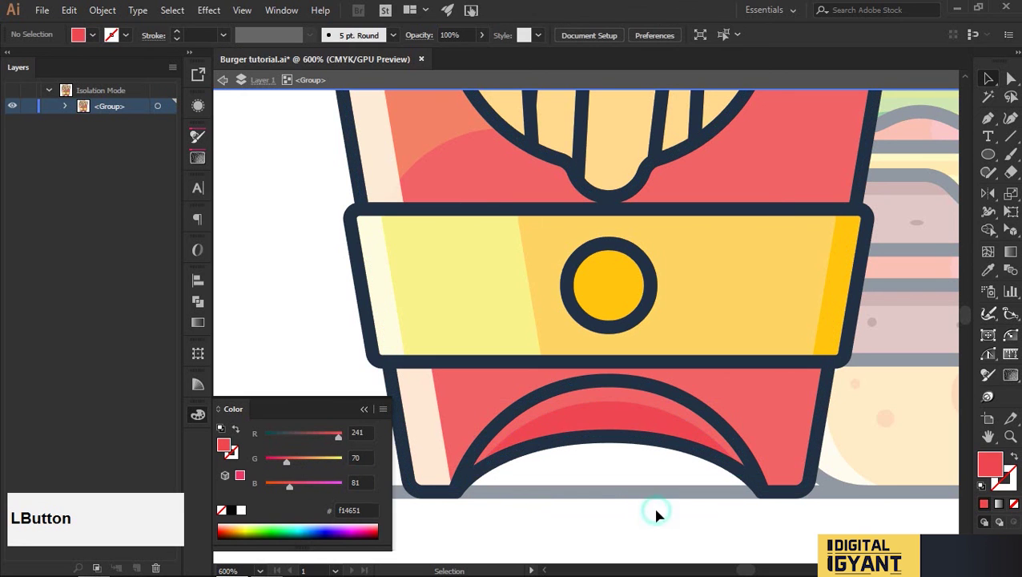
Cut a shadow sliver along the fries box's right edge using a copy of the red overlay shifted left and Shape Builder
{"action": "scroll", "coordinate": [652, 504], "scroll_direction": "down", "scroll_amount": 3}
{"action": "key", "text": "space"}
{"action": "left_click_drag", "start_coordinate": [743, 491], "coordinate": [790, 484]}
{"action": "left_click", "coordinate": [781, 407]}
{"action": "scroll", "coordinate": [781, 405], "scroll_direction": "up", "scroll_amount": 1}
{"action": "left_click_drag", "start_coordinate": [782, 404], "coordinate": [751, 404]}
{"action": "left_click", "coordinate": [790, 423]}
{"action": "key", "text": "ctrl+c"}
{"action": "left_click", "coordinate": [759, 403], "text": "shift"}
{"action": "key", "text": "shift+m"}
{"action": "left_click_drag", "start_coordinate": [759, 403], "coordinate": [695, 449]}
{"action": "left_click_drag", "start_coordinate": [684, 451], "coordinate": [484, 393]}
{"action": "left_click_drag", "start_coordinate": [472, 289], "coordinate": [532, 201]}
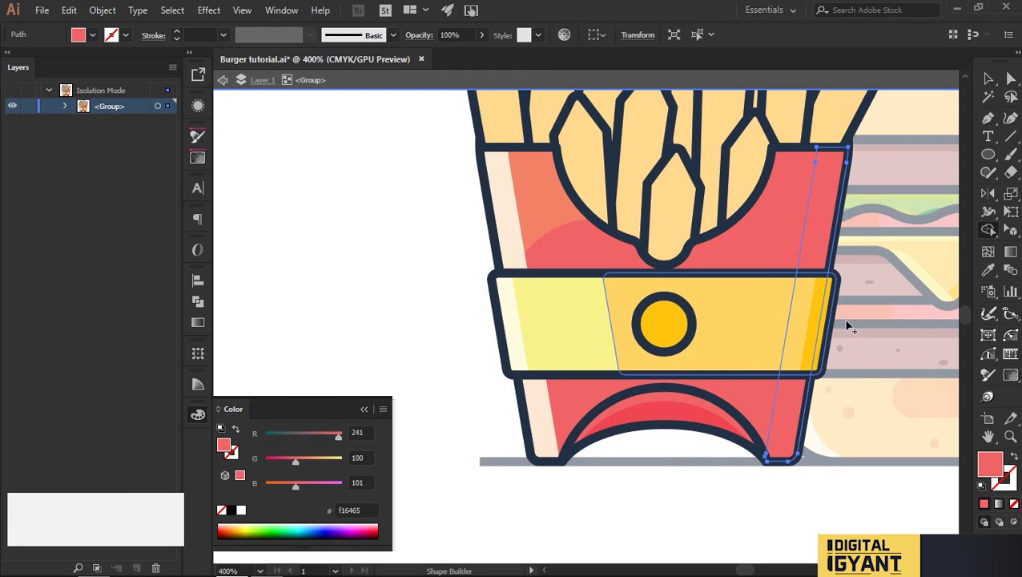
Fill the fries box's right sliver with the base crescent's darker red, #ef4752
{"action": "key", "text": "i"}
{"action": "left_click", "coordinate": [671, 413]}
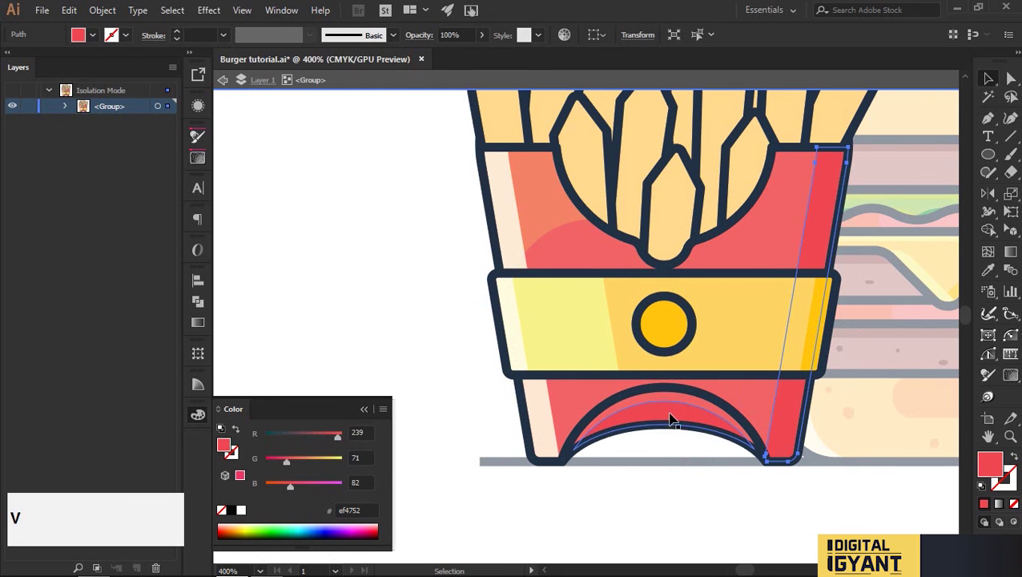
{"action": "key", "text": "v"}
{"action": "left_click", "coordinate": [707, 491]}
{"action": "scroll", "coordinate": [697, 483], "scroll_direction": "down", "scroll_amount": 2}
{"action": "scroll", "coordinate": [706, 398], "scroll_direction": "up", "scroll_amount": 2}
Cut the portion of the red overlay behind the yellow band away with Shape Builder, splitting it into upper and lower parts
{"action": "left_click", "coordinate": [729, 336]}
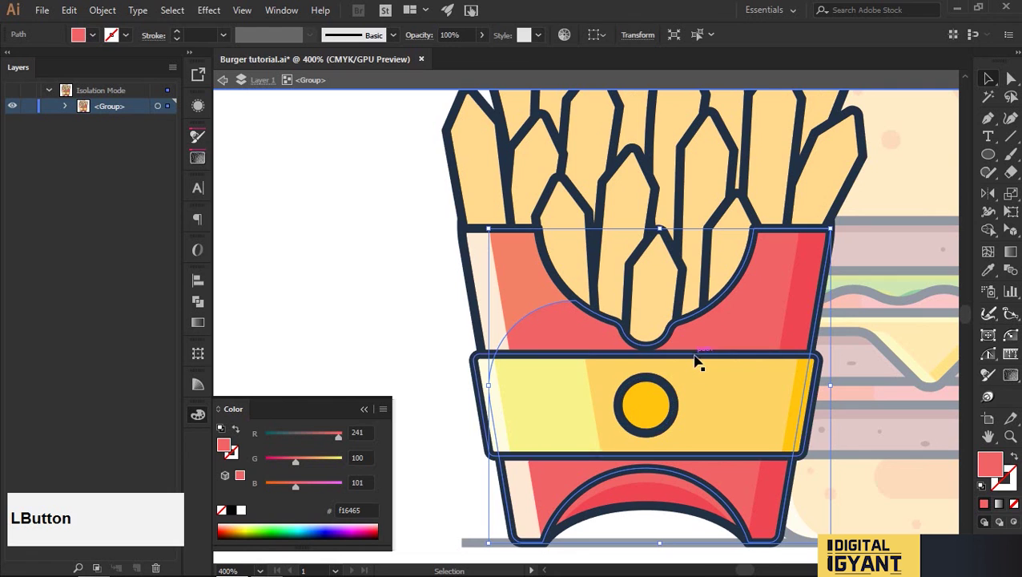
{"action": "left_click", "coordinate": [558, 410]}
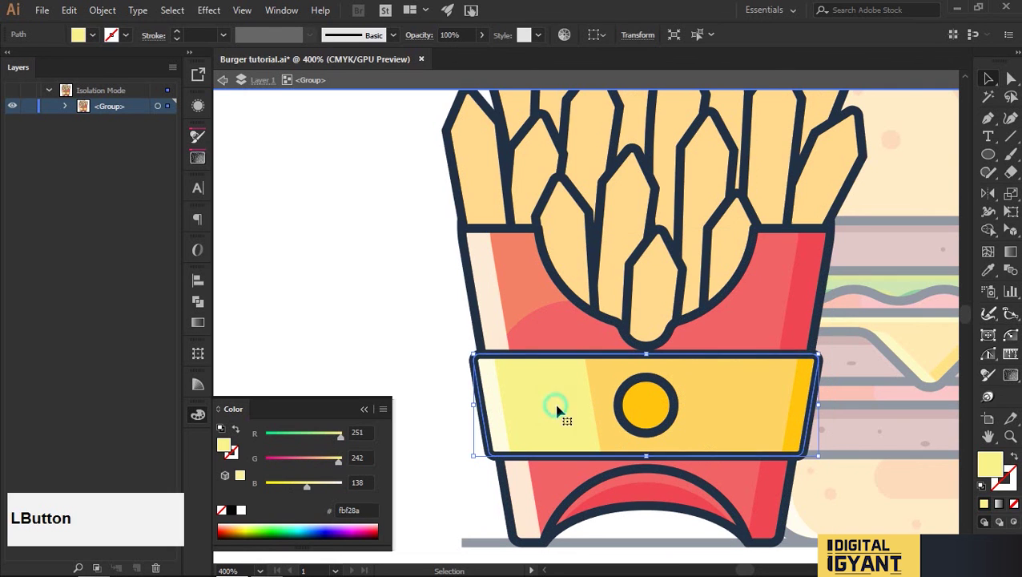
{"action": "left_click", "coordinate": [565, 335], "text": "shift"}
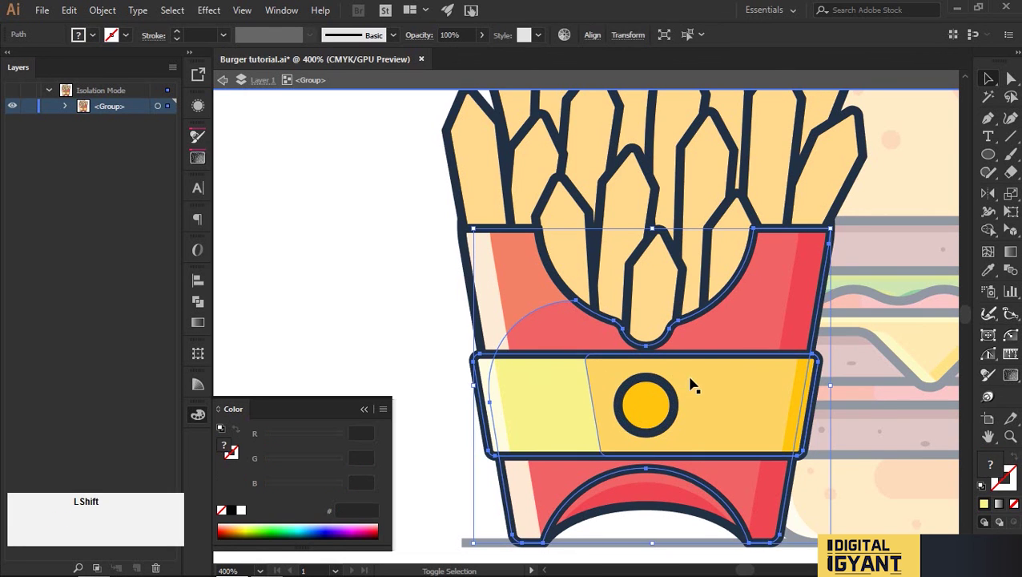
{"action": "key", "text": "shift+m"}
{"action": "left_click_drag", "start_coordinate": [420, 390], "coordinate": [837, 402]}
{"action": "key", "text": "v"}
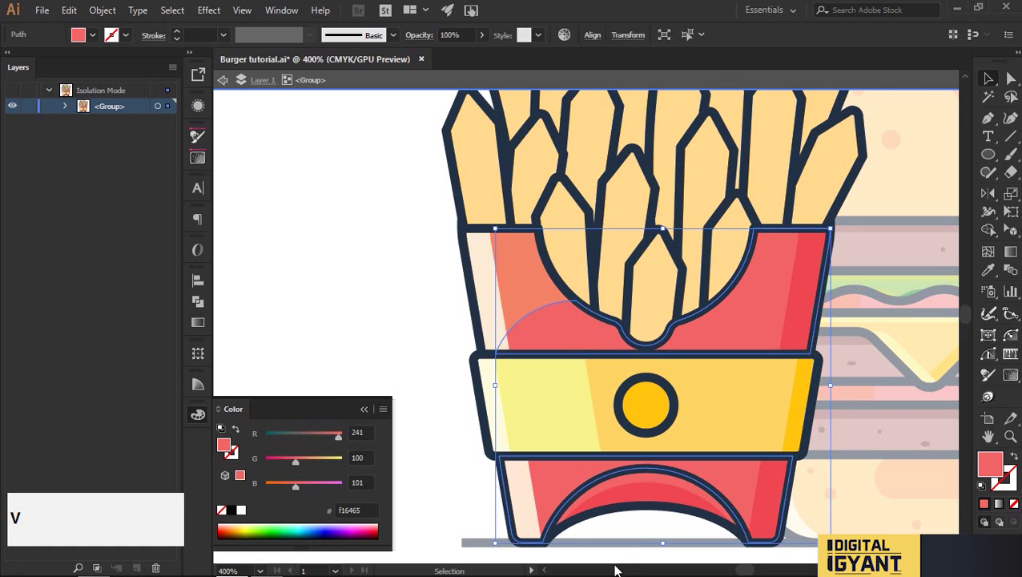
{"action": "scroll", "coordinate": [638, 541], "scroll_direction": "down", "scroll_amount": 2}
{"action": "left_click", "coordinate": [660, 515]}
Raise the lower-left anchor of the red overlay's upper part to Y 338.375 pt
{"action": "scroll", "coordinate": [522, 304], "scroll_direction": "up", "scroll_amount": 2}
{"action": "left_click", "coordinate": [539, 269]}
{"action": "key", "text": "a"}
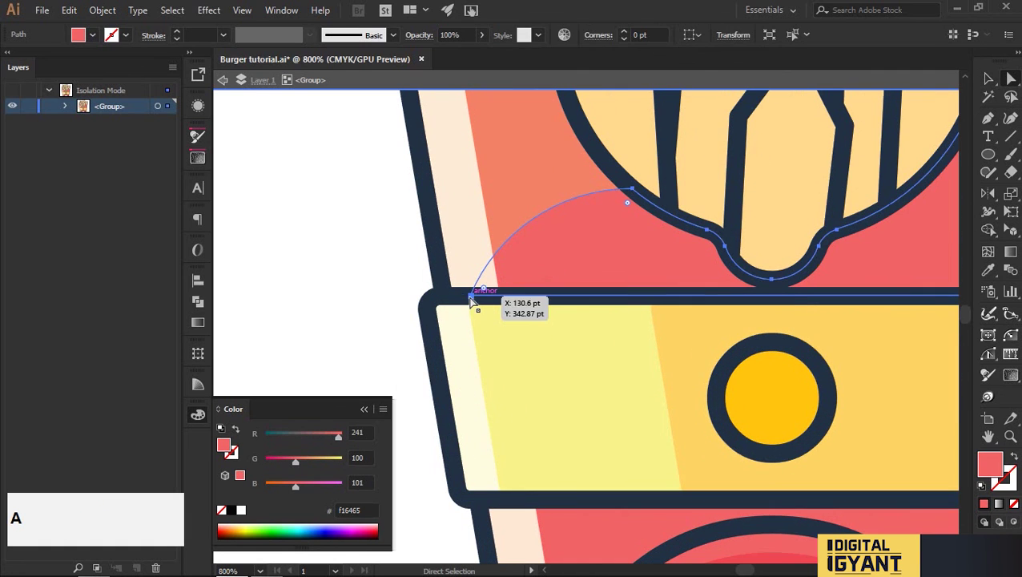
{"action": "left_click_drag", "start_coordinate": [473, 298], "coordinate": [474, 274]}
{"action": "key", "text": "ctrl+minus"}
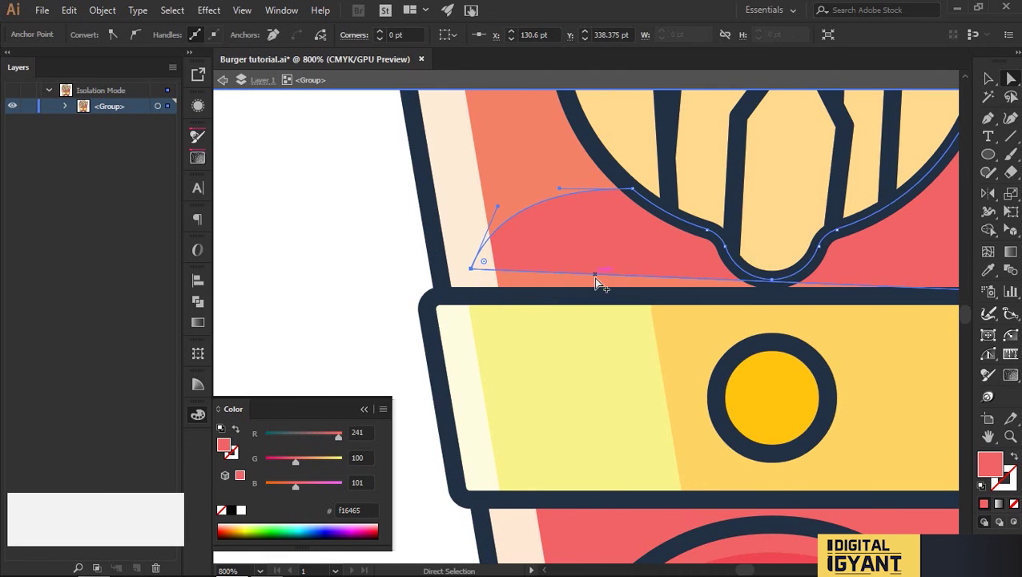
Lower the upper-left anchor of the red overlay's lower part to X 133.02 pt, Y 381.667 pt
{"action": "scroll", "coordinate": [593, 277], "scroll_direction": "down", "scroll_amount": 3}
{"action": "key", "text": "v"}
{"action": "left_click", "coordinate": [582, 470]}
{"action": "key", "text": "a"}
{"action": "left_click_drag", "start_coordinate": [505, 426], "coordinate": [511, 450]}
{"action": "key", "text": "v"}
{"action": "left_click", "coordinate": [442, 452]}
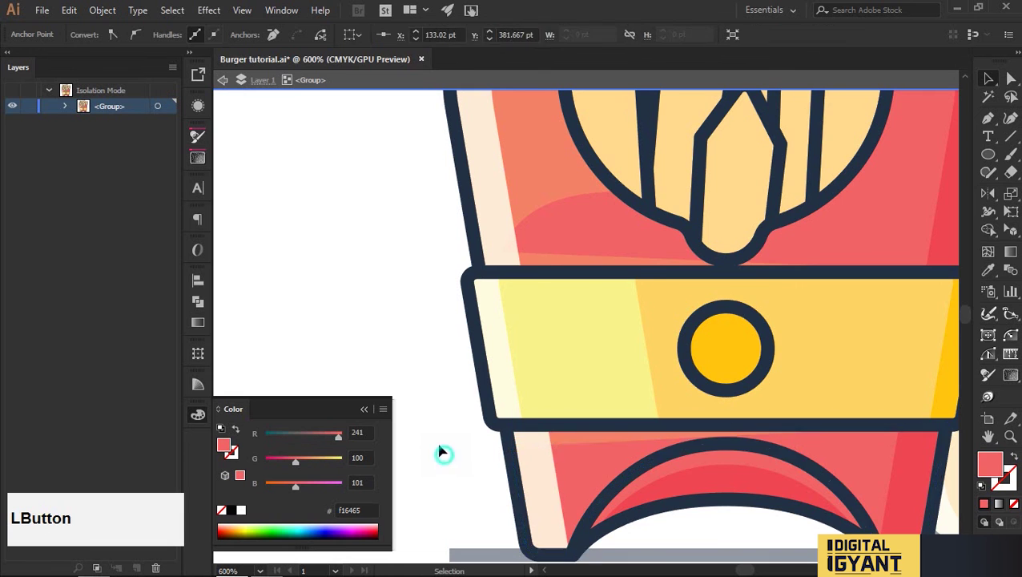
Isolate the nested group that holds the individual fries
{"action": "scroll", "coordinate": [437, 437], "scroll_direction": "down", "scroll_amount": 2}
{"action": "left_click_drag", "start_coordinate": [670, 436], "coordinate": [684, 410]}
{"action": "left_click_drag", "start_coordinate": [649, 506], "coordinate": [738, 471]}
{"action": "scroll", "coordinate": [753, 435], "scroll_direction": "down", "scroll_amount": 2}
{"action": "scroll", "coordinate": [687, 358], "scroll_direction": "up", "scroll_amount": 2}
{"action": "double_click", "coordinate": [641, 356]}
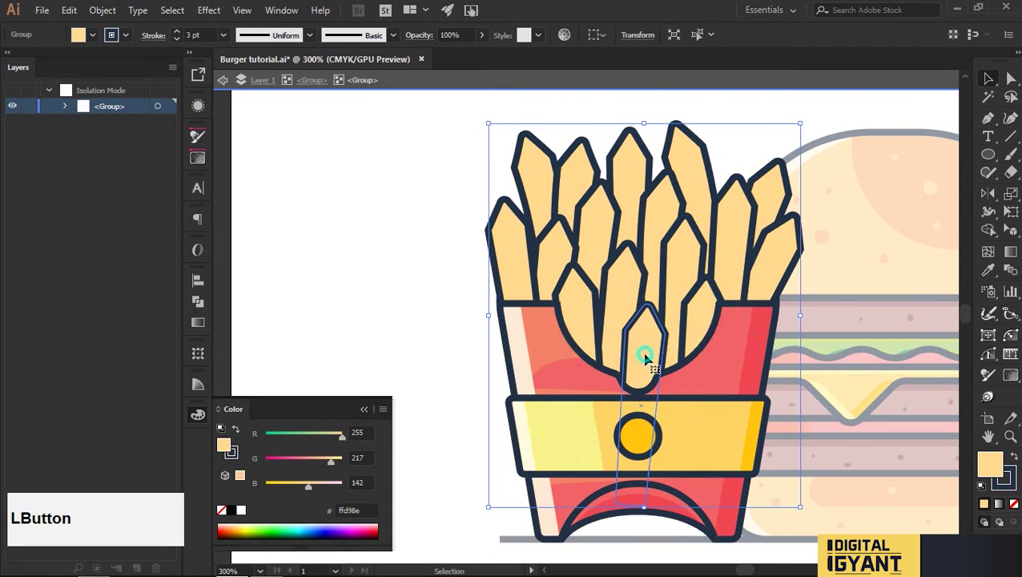
Duplicate the front centre fry in place and remove the copy's outline, keeping its #ffd98e fill
{"action": "left_click", "coordinate": [647, 342]}
{"action": "key", "text": "/"}
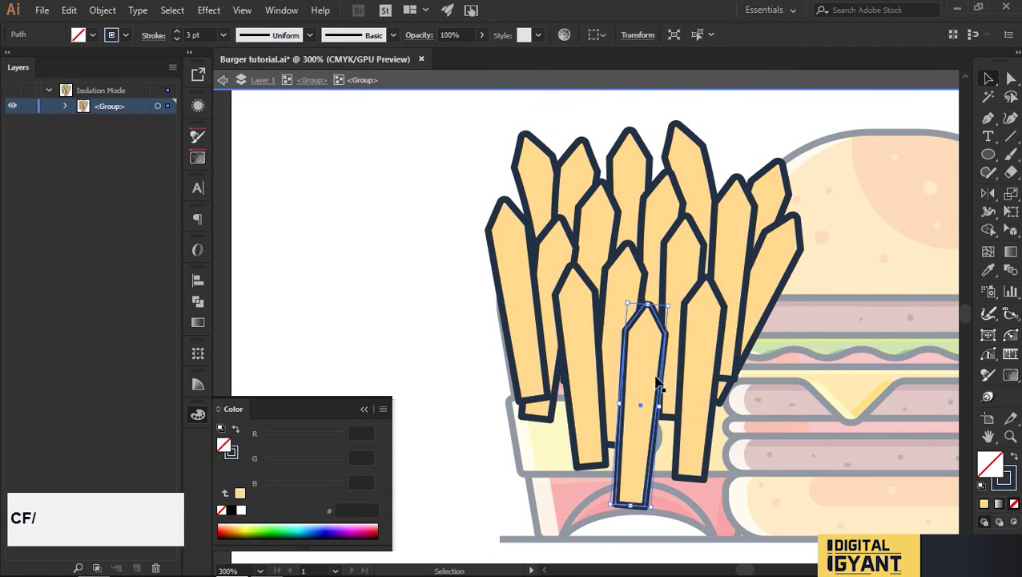
{"action": "left_click", "coordinate": [636, 363]}
{"action": "left_click", "coordinate": [1006, 486]}
{"action": "key", "text": "/"}
{"action": "left_click", "coordinate": [995, 467]}
{"action": "key", "text": "i"}
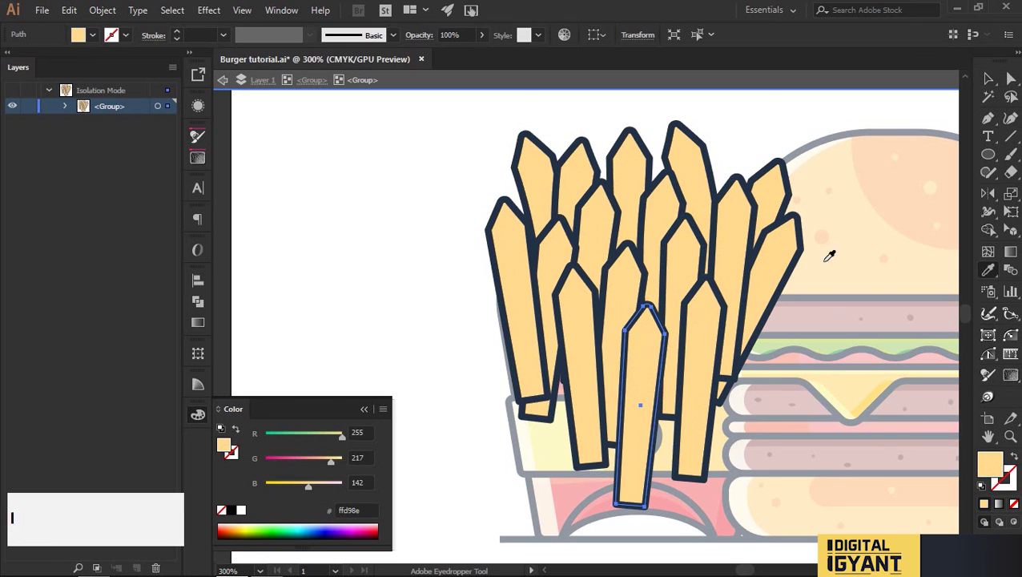
{"action": "key", "text": "v"}
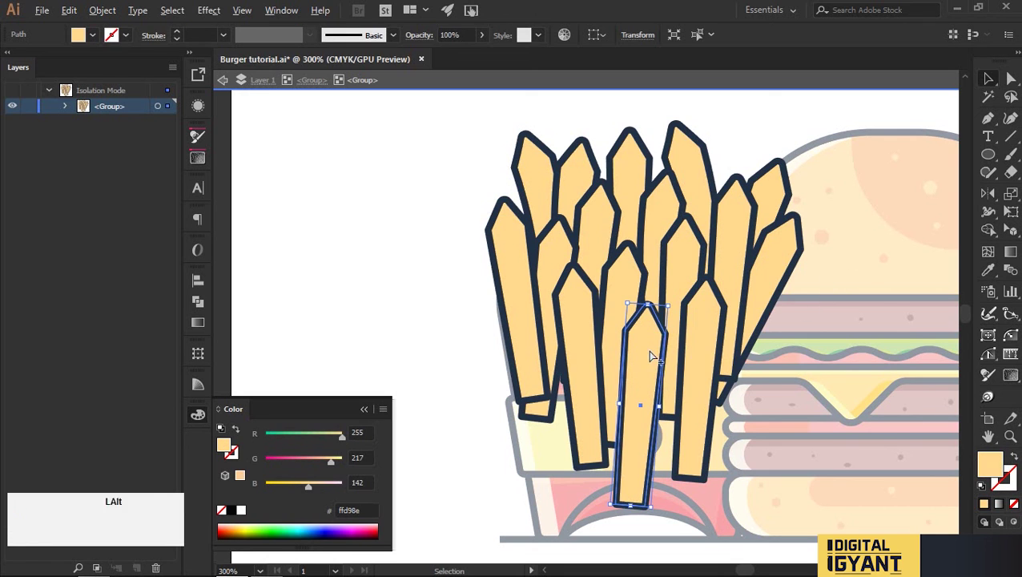
Offset a copy of the front centre fry's outline-free fill slightly downward and select it together with the unshifted fill
{"action": "left_click_drag", "start_coordinate": [650, 345], "coordinate": [651, 359]}
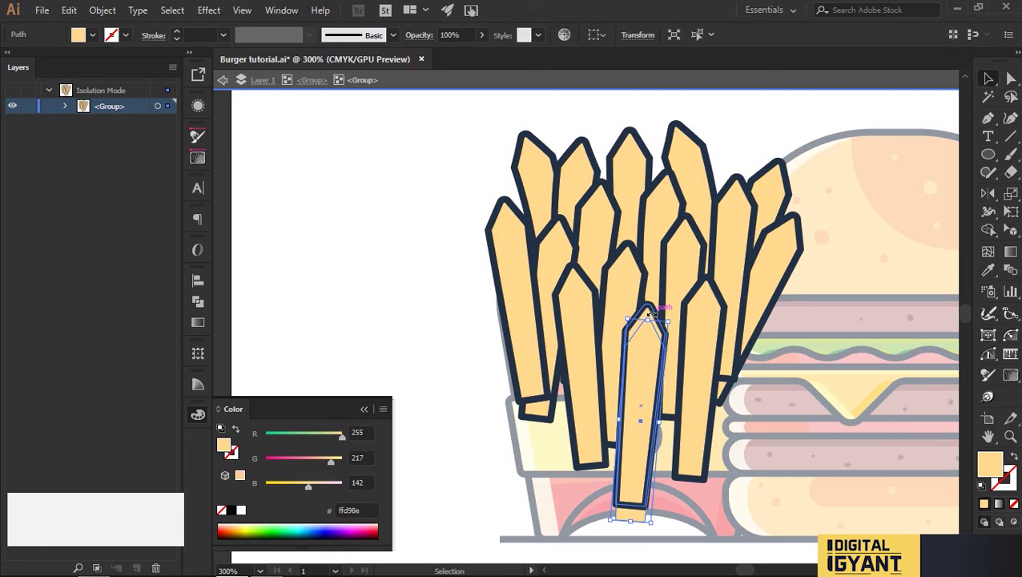
{"action": "scroll", "coordinate": [647, 312], "scroll_direction": "up", "scroll_amount": 2}
{"action": "left_click", "coordinate": [644, 315]}
{"action": "left_click", "coordinate": [679, 390], "text": "shift"}
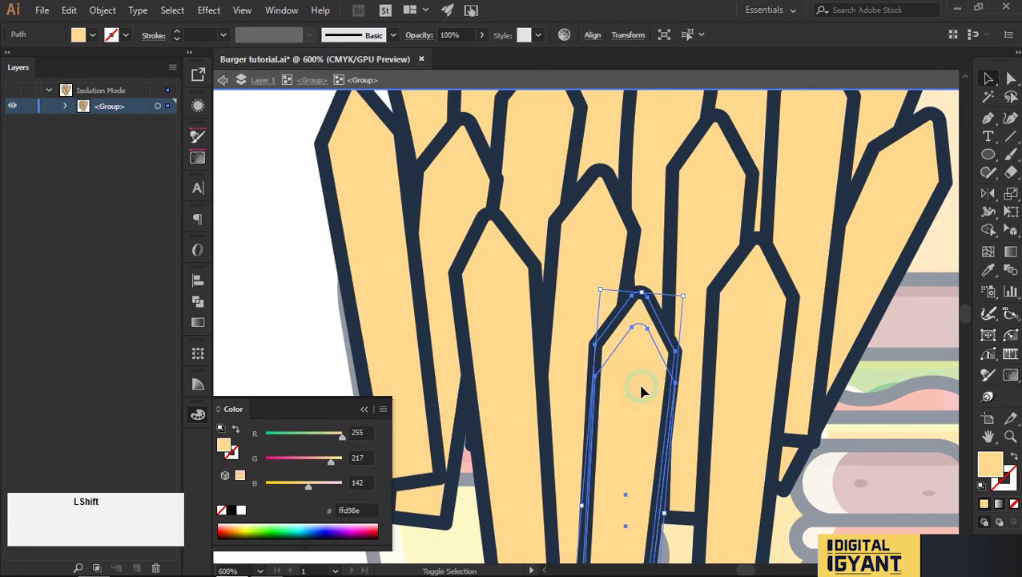
{"action": "key", "text": "v"}
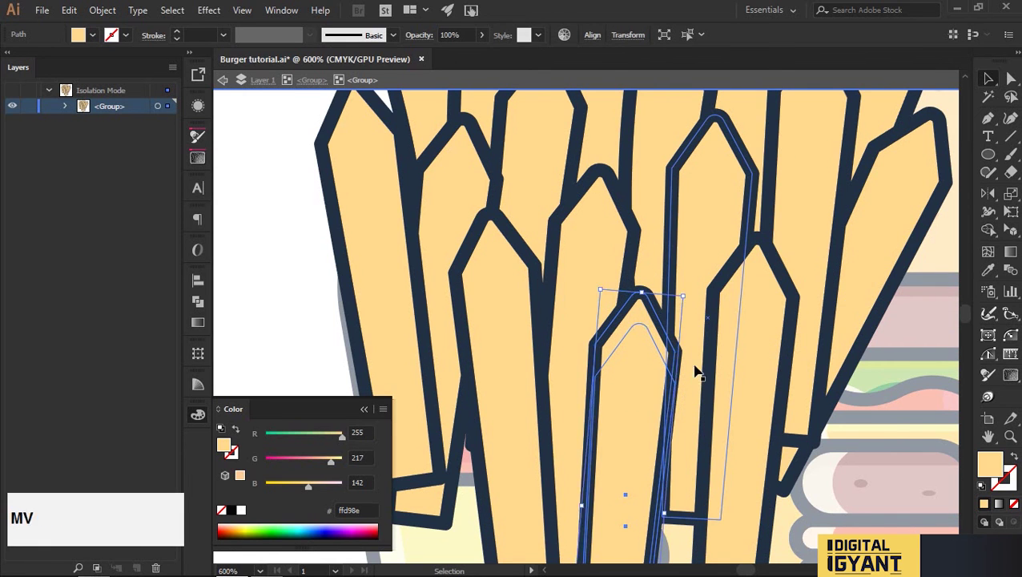
{"action": "left_click", "coordinate": [695, 368]}
{"action": "left_click", "coordinate": [637, 314]}
{"action": "key", "text": "ctrl+c"}
{"action": "key", "text": "ctrl+f"}
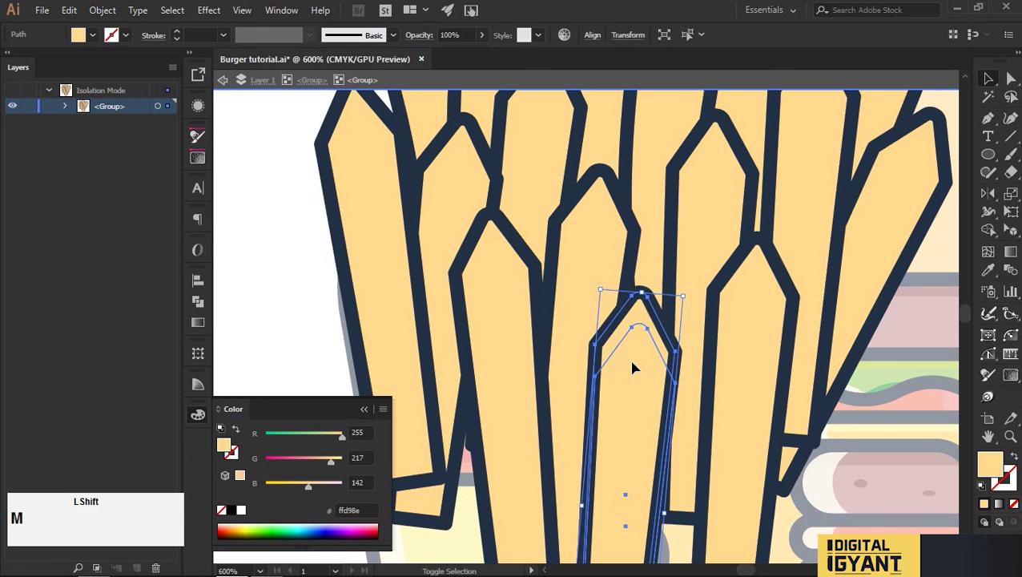
Subtract the lowered copy with Shape Builder, keeping only a thin band along the front centre fry's tip and edge
{"action": "key", "text": "shift+m"}
{"action": "scroll", "coordinate": [632, 367], "scroll_direction": "down", "scroll_amount": 2}
{"action": "left_click", "coordinate": [622, 468], "text": "alt"}
{"action": "key", "text": "v"}
{"action": "left_click", "coordinate": [637, 524]}
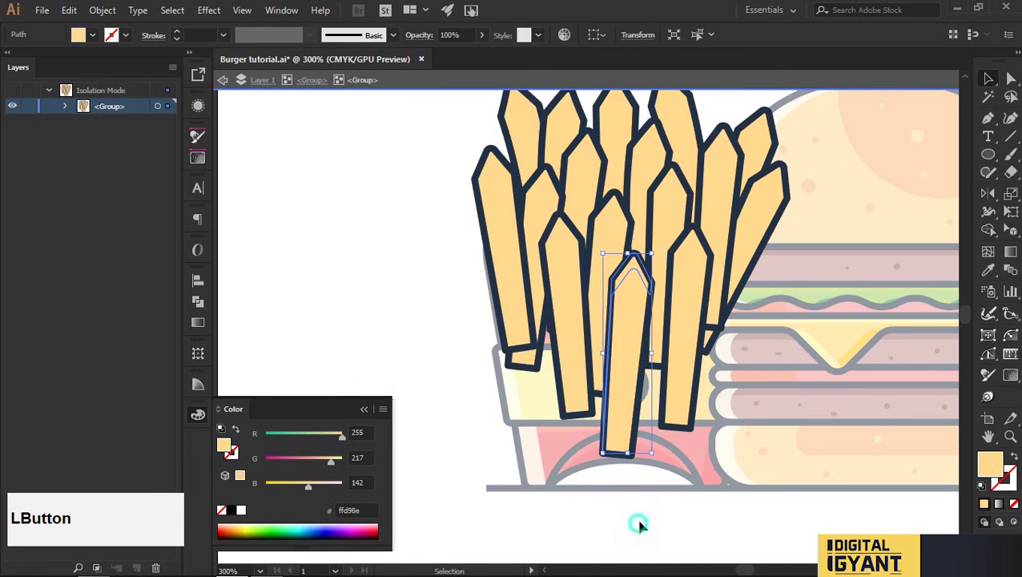
Give the front centre fry's tip band the burger bun highlight's cream #fffdea fill at 88% opacity
{"action": "left_click", "coordinate": [636, 264]}
{"action": "scroll", "coordinate": [802, 268], "scroll_direction": "up", "scroll_amount": 1}
{"action": "key", "text": "i"}
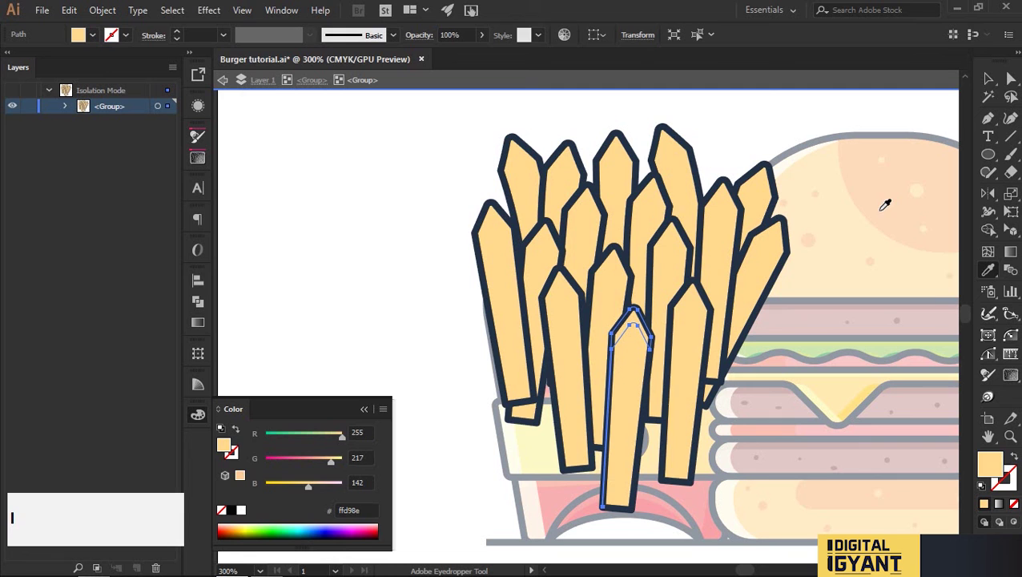
{"action": "left_click", "coordinate": [789, 166]}
{"action": "key", "text": "v"}
{"action": "left_click", "coordinate": [451, 340]}
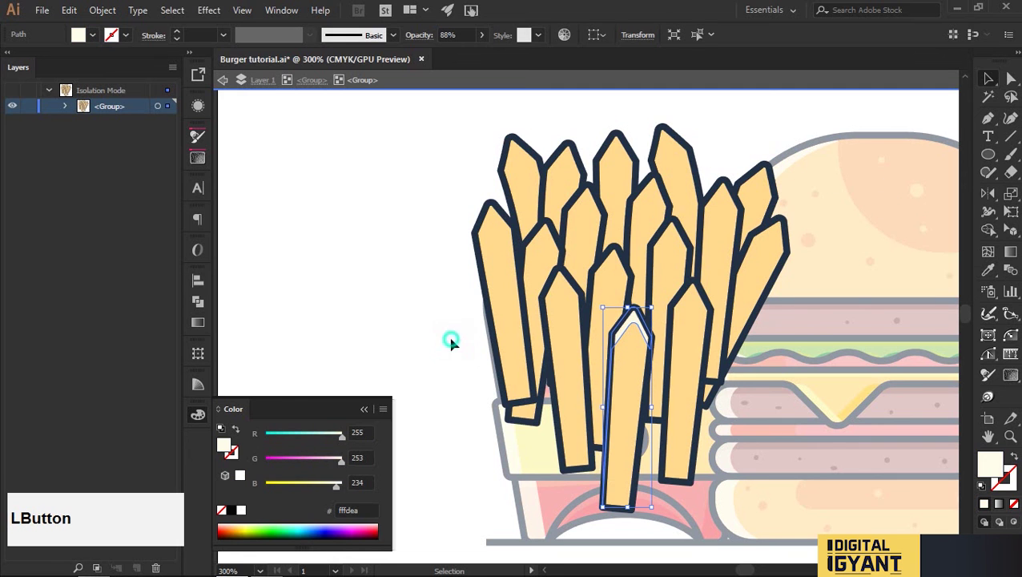
Copy the front centre fry's fill farther down and trim the part beyond the fry's outline with Shape Builder
{"action": "left_click", "coordinate": [628, 416]}
{"action": "scroll", "coordinate": [628, 418], "scroll_direction": "up", "scroll_amount": 2}
{"action": "left_click_drag", "start_coordinate": [638, 316], "coordinate": [618, 419]}
{"action": "left_click", "coordinate": [678, 356], "text": "shift"}
{"action": "key", "text": "shift+m"}
{"action": "scroll", "coordinate": [677, 357], "scroll_direction": "down", "scroll_amount": 2}
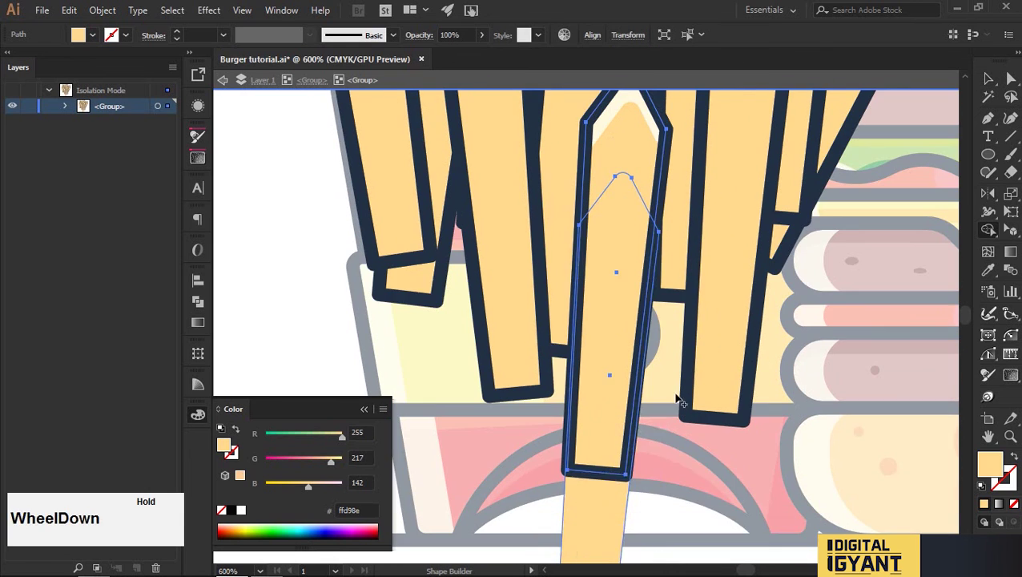
{"action": "left_click", "coordinate": [604, 519], "text": "alt"}
{"action": "key", "text": "v"}
{"action": "scroll", "coordinate": [621, 359], "scroll_direction": "down", "scroll_amount": 2}
{"action": "left_click", "coordinate": [636, 484]}
Fill the front centre fry's trimmed lower shape with the orange sampled from the burger bun's shading
{"action": "left_click", "coordinate": [616, 344]}
{"action": "scroll", "coordinate": [801, 228], "scroll_direction": "up", "scroll_amount": 2}
{"action": "key", "text": "i"}
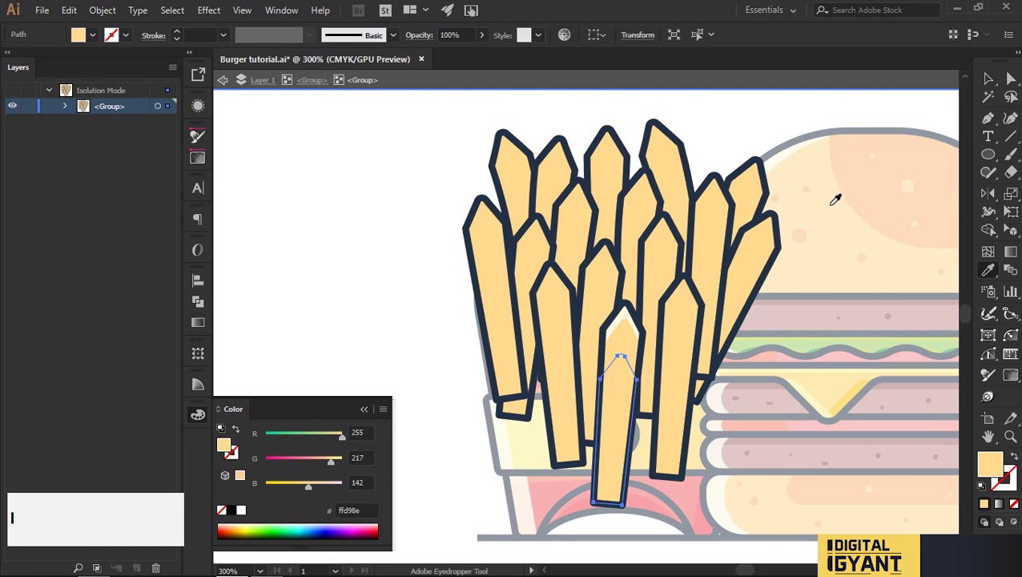
{"action": "left_click", "coordinate": [838, 181]}
{"action": "key", "text": "v"}
{"action": "left_click", "coordinate": [407, 291]}
{"action": "left_click_drag", "start_coordinate": [398, 284], "coordinate": [405, 301]}
Duplicate the front-left fry in place and remove the copy's outline, keeping its #ffd98e fill
{"action": "left_click", "coordinate": [563, 376]}
{"action": "mouse_move", "coordinate": [565, 380]}
{"action": "left_mouse_down"}
{"action": "mouse_move", "coordinate": [590, 398]}
{"action": "mouse_move", "coordinate": [565, 388]}
{"action": "left_mouse_up"}
{"action": "key", "text": "/"}
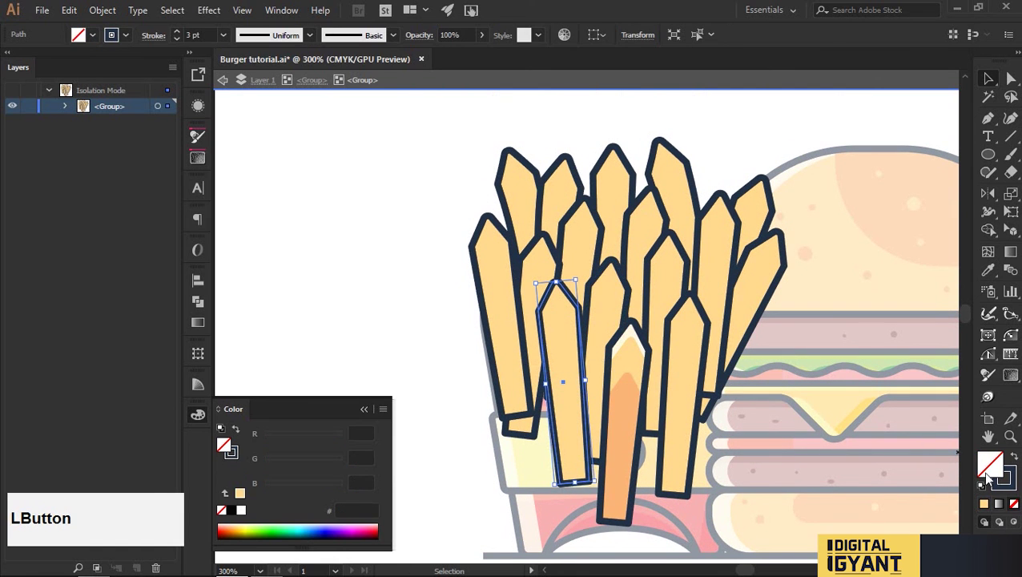
{"action": "left_click", "coordinate": [984, 504]}
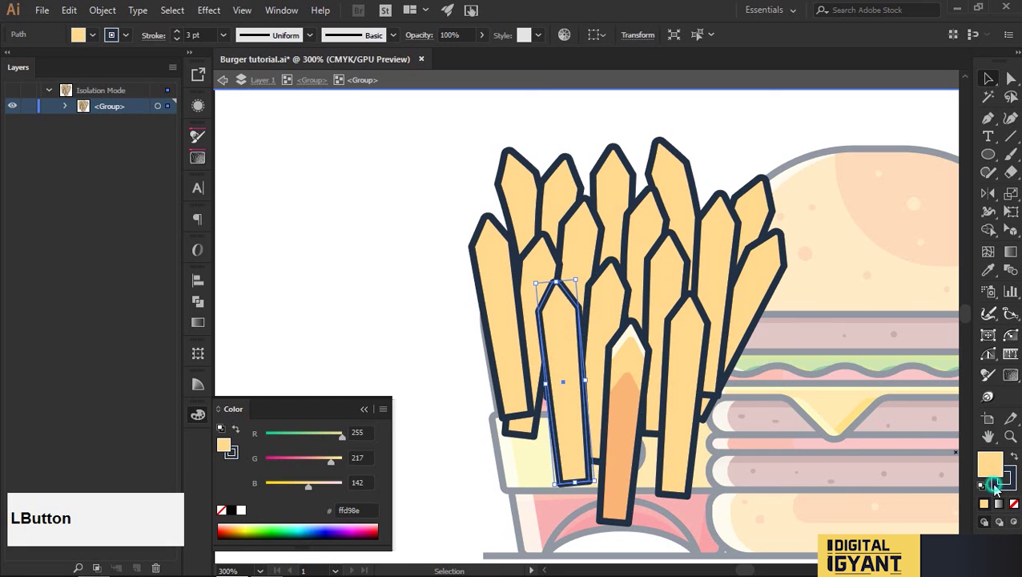
{"action": "left_click", "coordinate": [993, 485]}
{"action": "key", "text": "/"}
{"action": "left_click", "coordinate": [991, 471]}
Cut a tip highlight for the front-left fry using a slightly lowered copy, and fill it with the front centre fry's cream
{"action": "scroll", "coordinate": [562, 333], "scroll_direction": "up", "scroll_amount": 3}
{"action": "left_click_drag", "start_coordinate": [565, 312], "coordinate": [570, 358]}
{"action": "left_click", "coordinate": [546, 221]}
{"action": "key", "text": "ctrl+c"}
{"action": "left_click", "coordinate": [564, 317], "text": "shift"}
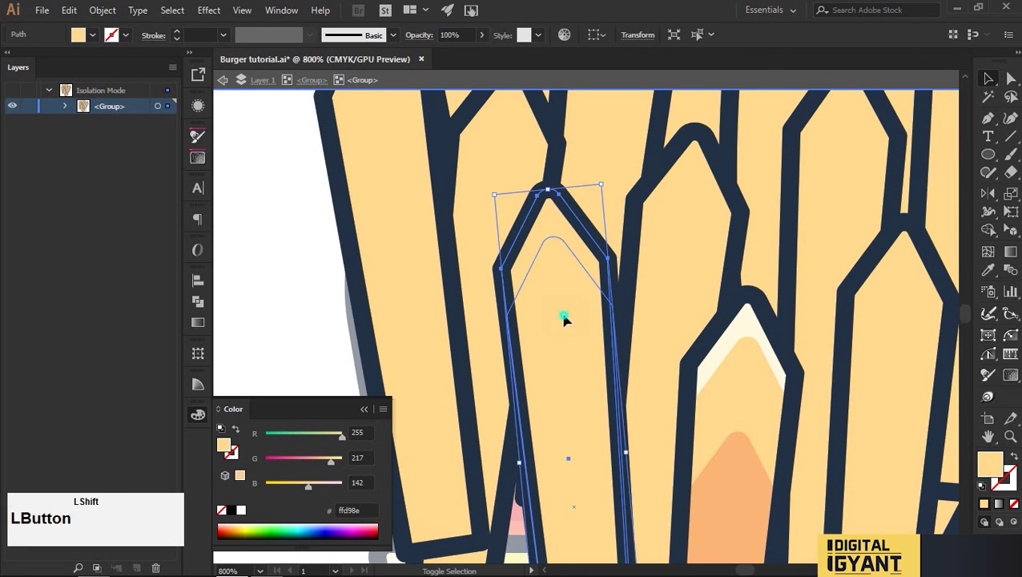
{"action": "scroll", "coordinate": [564, 319], "scroll_direction": "down", "scroll_amount": 2}
{"action": "key", "text": "shift+m"}
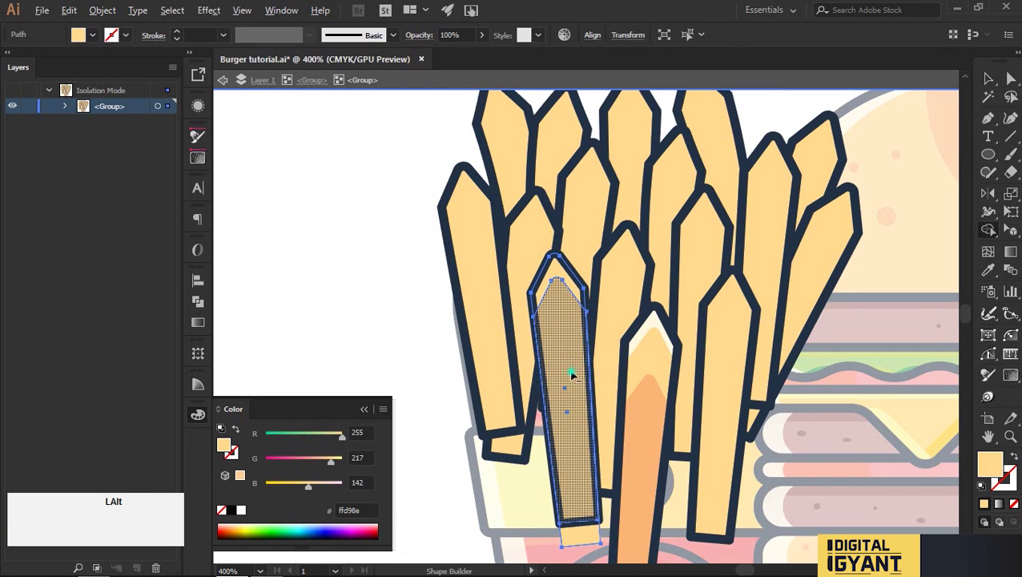
{"action": "left_click", "coordinate": [570, 375], "text": "alt"}
{"action": "left_click", "coordinate": [658, 313]}
{"action": "key", "text": "v"}
Add orange shading to the front-left fry from a lowered copy trimmed to its outline, matching the front centre fry
{"action": "left_click", "coordinate": [565, 340]}
{"action": "left_click_drag", "start_coordinate": [566, 340], "coordinate": [573, 413]}
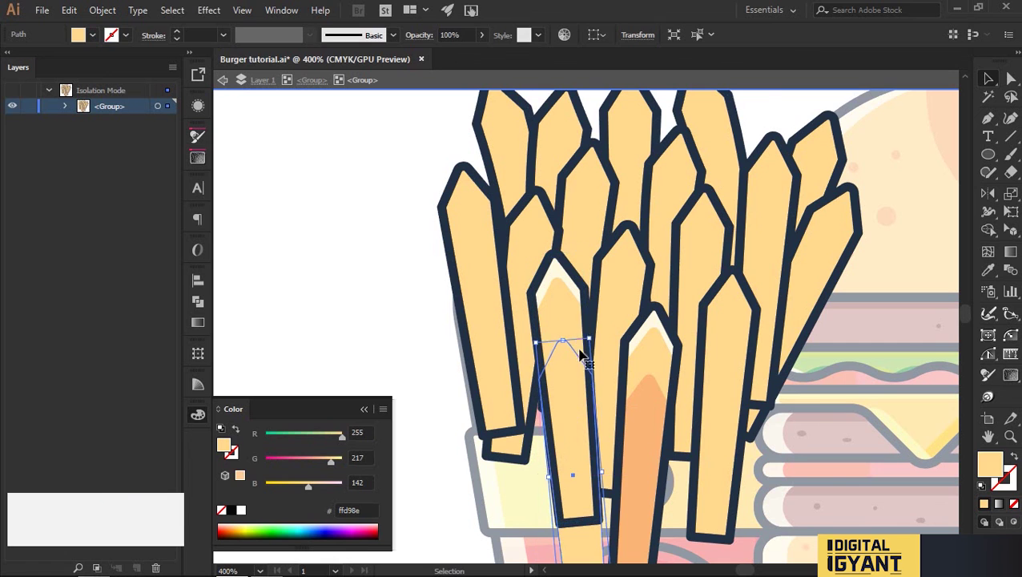
{"action": "key", "text": "shift+m"}
{"action": "left_click", "coordinate": [573, 542], "text": "alt"}
{"action": "left_click", "coordinate": [218, 313]}
{"action": "left_click", "coordinate": [576, 366]}
{"action": "key", "text": "i"}
{"action": "left_click", "coordinate": [636, 407]}
{"action": "key", "text": "v"}
Duplicate the fry behind and between the two shaded fries in place, with a #ffd98e fill and no outline
{"action": "left_click", "coordinate": [609, 301]}
{"action": "key", "text": "ctrl"}
{"action": "key", "text": "slash"}
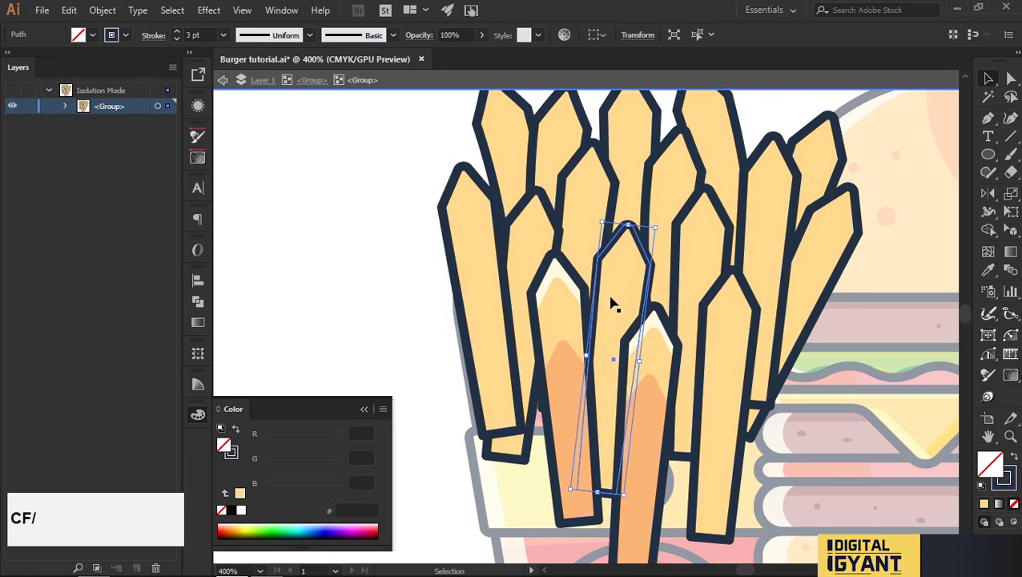
{"action": "left_click", "coordinate": [984, 504]}
{"action": "key", "text": "slash"}
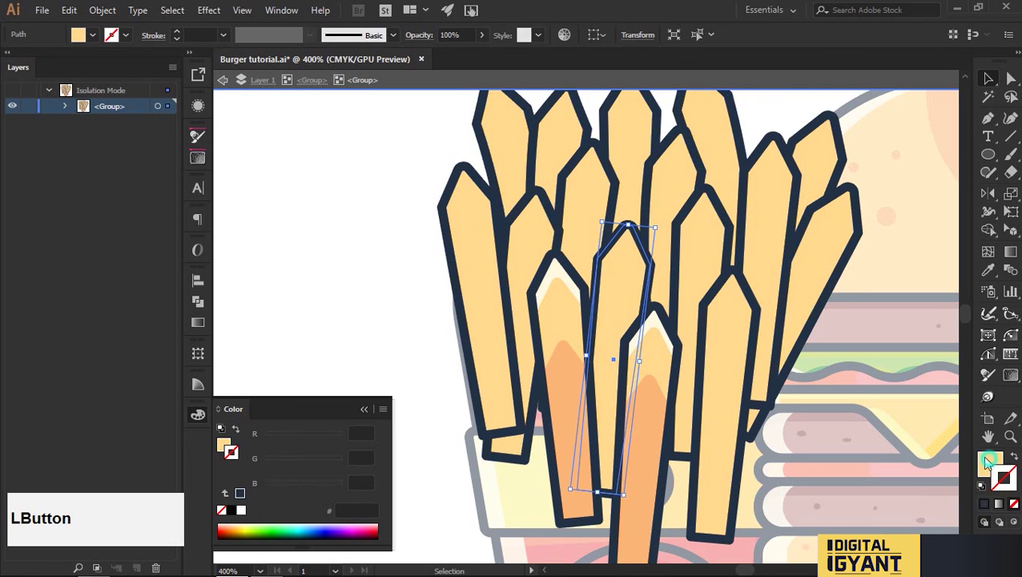
{"action": "left_click", "coordinate": [370, 277]}
Cut a tip highlight for the fry between the two shaded ones with Shape Builder and give it the same cream fill
{"action": "left_click_drag", "start_coordinate": [626, 273], "coordinate": [624, 294]}
{"action": "left_click", "coordinate": [629, 244]}
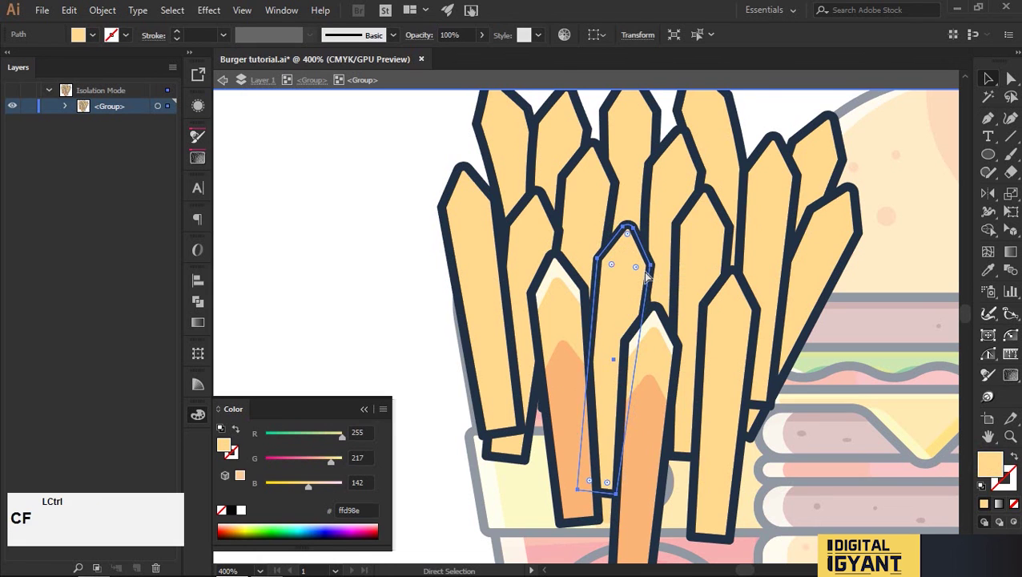
{"action": "left_click", "coordinate": [629, 297], "text": "shift"}
{"action": "key", "text": "shift+m"}
{"action": "left_click_drag", "start_coordinate": [593, 534], "coordinate": [593, 538]}
{"action": "key", "text": "i"}
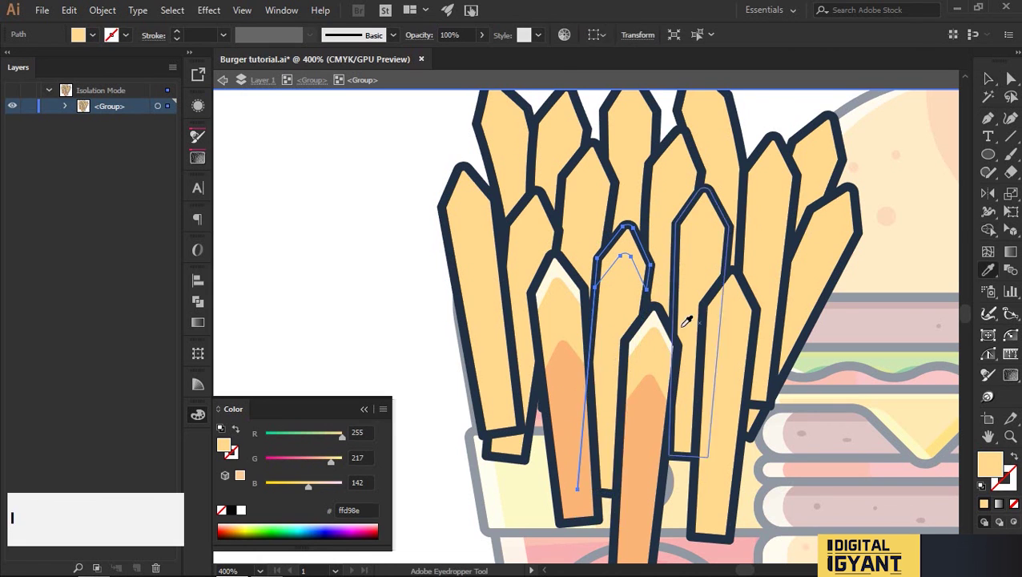
{"action": "left_click", "coordinate": [662, 325]}
{"action": "key", "text": "v"}
{"action": "left_click", "coordinate": [310, 307]}
Add a lower shading shape to the fry between the two front fries, trimmed and filled with the sampled orange
{"action": "left_click_drag", "start_coordinate": [624, 298], "coordinate": [624, 371]}
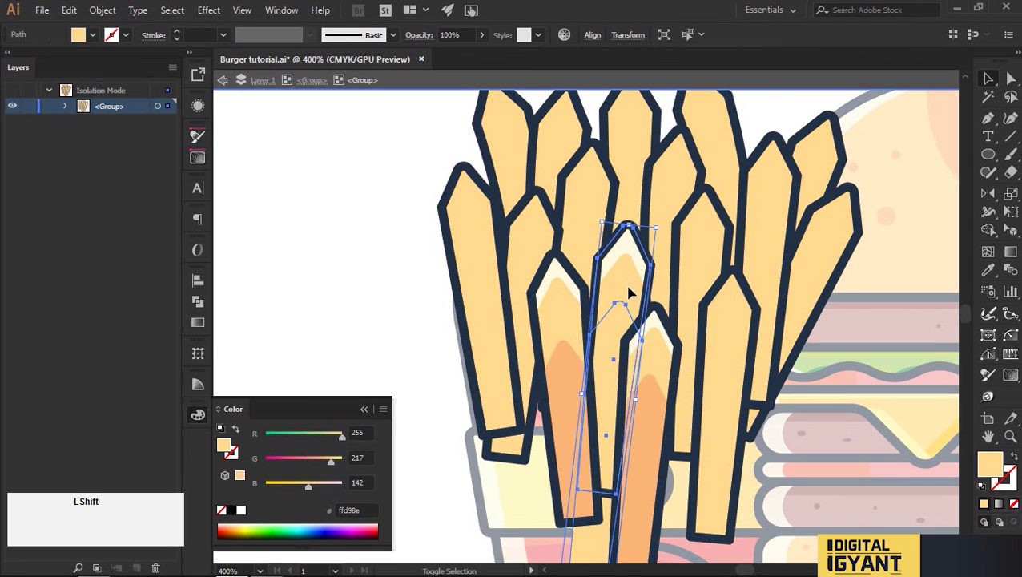
{"action": "key", "text": "shift+m"}
{"action": "left_click", "coordinate": [611, 321], "text": "alt"}
{"action": "key", "text": "i"}
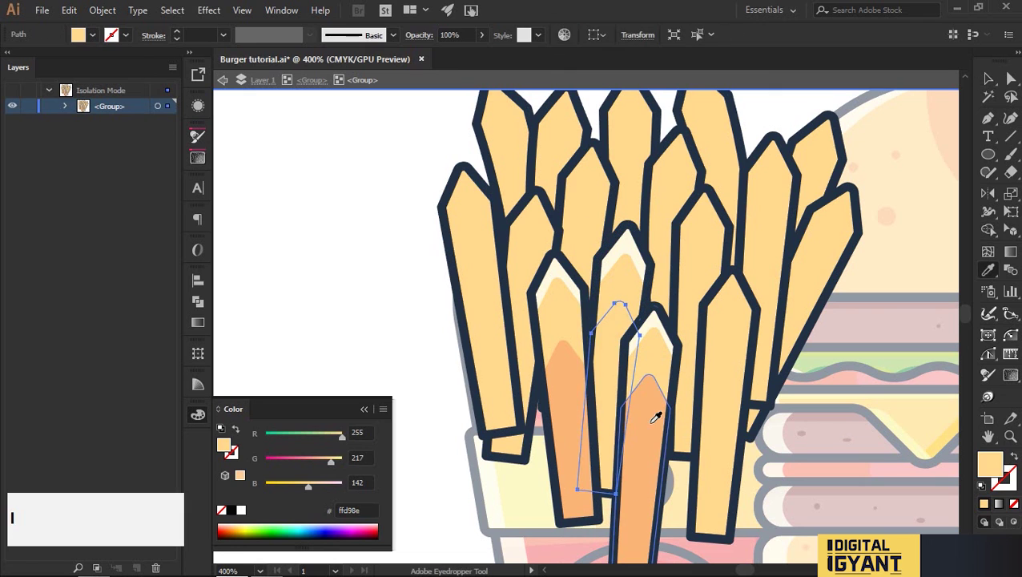
{"action": "left_click", "coordinate": [656, 417]}
{"action": "key", "text": "v"}
{"action": "left_click", "coordinate": [340, 350]}
Duplicate the leftmost fry in place and remove the copy's outline, keeping its #ffd98e fill
{"action": "left_click", "coordinate": [497, 300]}
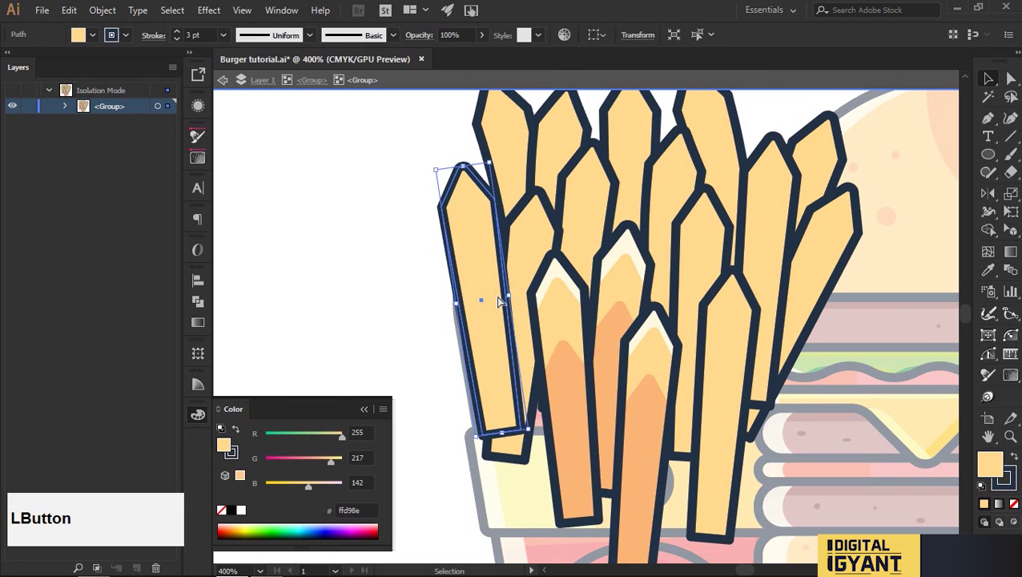
{"action": "key", "text": "slash"}
{"action": "left_click", "coordinate": [873, 406]}
{"action": "left_click", "coordinate": [1004, 484]}
{"action": "key", "text": "slash"}
{"action": "left_click", "coordinate": [426, 290]}
Cut a tip highlight for the leftmost fry from a slightly lowered copy and fill it with the front-left fry's cream
{"action": "left_click_drag", "start_coordinate": [480, 230], "coordinate": [483, 248]}
{"action": "left_click", "coordinate": [479, 233], "text": "shift"}
{"action": "key", "text": "shift+m"}
{"action": "left_click_drag", "start_coordinate": [513, 480], "coordinate": [514, 483]}
{"action": "key", "text": "i"}
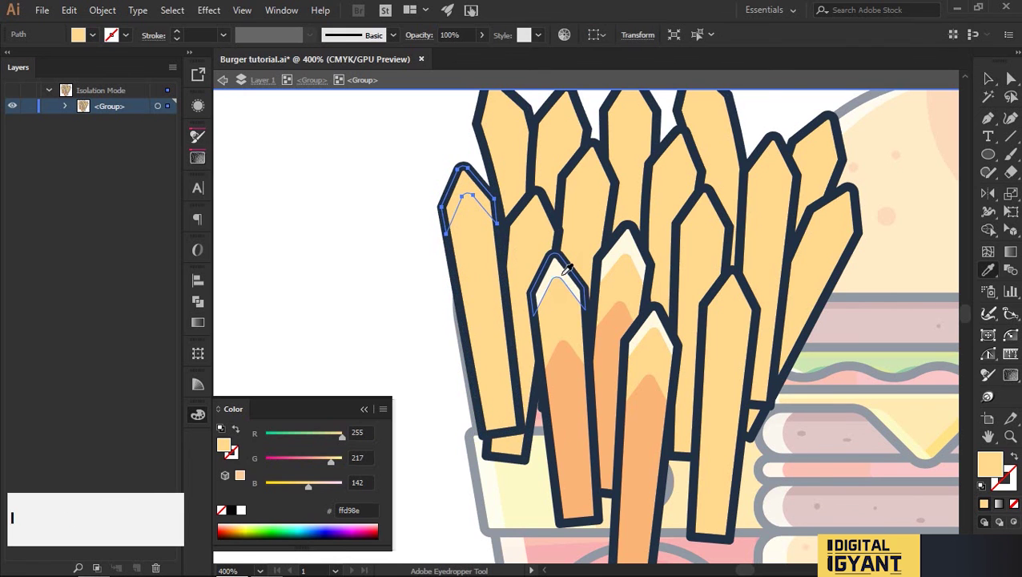
{"action": "left_click", "coordinate": [563, 274]}
{"action": "key", "text": "v"}
{"action": "left_click", "coordinate": [391, 268]}
Add a lower shading shape to the leftmost fry, trimmed to its outline and filled with the front-left fry's orange
{"action": "left_click_drag", "start_coordinate": [479, 268], "coordinate": [498, 343]}
{"action": "left_click", "coordinate": [406, 298]}
{"action": "left_click", "coordinate": [467, 222]}
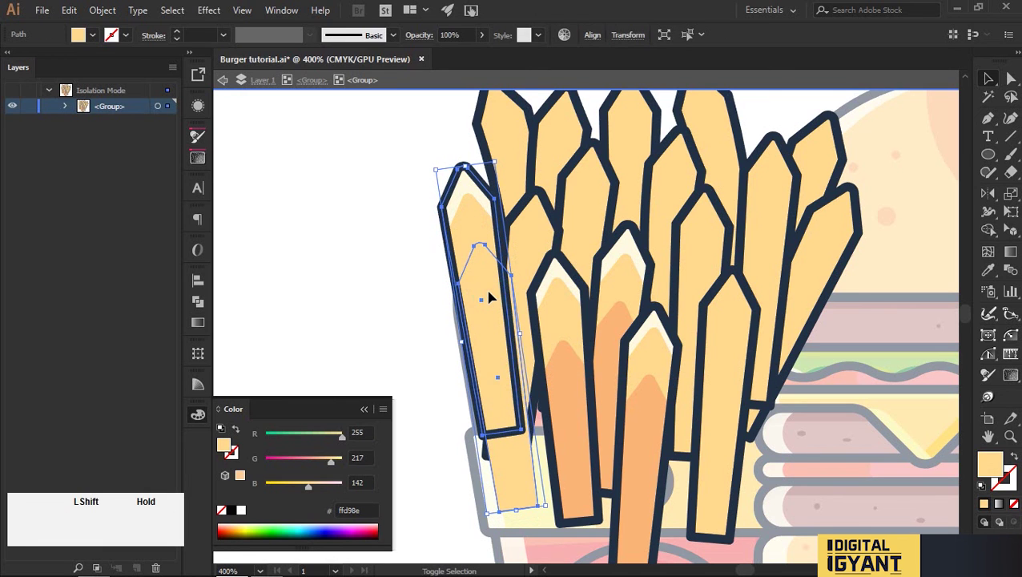
{"action": "key", "text": "shift+m"}
{"action": "left_click", "coordinate": [514, 468], "text": "alt"}
{"action": "key", "text": "v"}
{"action": "left_click", "coordinate": [376, 371]}
{"action": "left_click", "coordinate": [476, 303]}
{"action": "key", "text": "i"}
{"action": "left_click", "coordinate": [565, 358]}
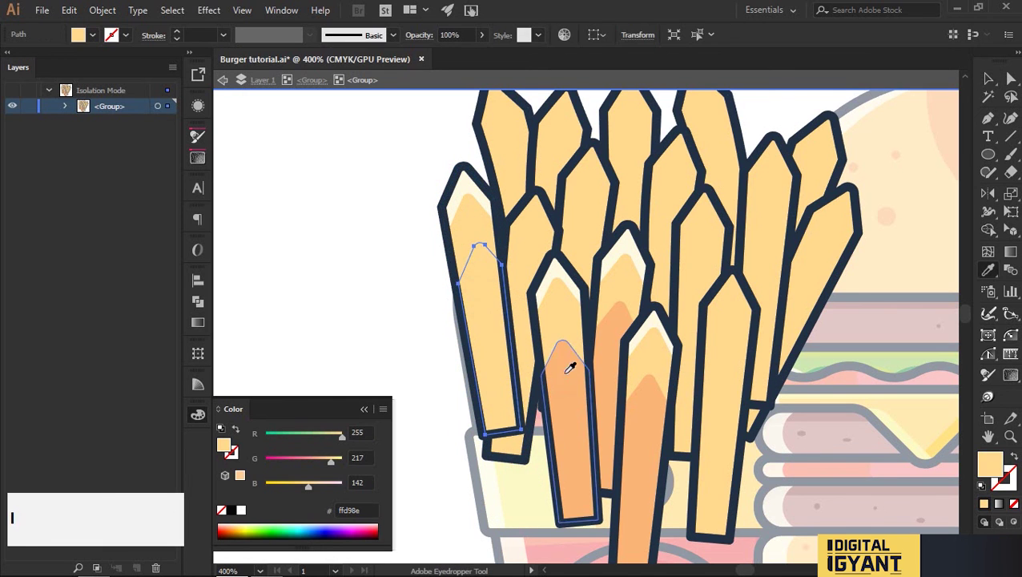
{"action": "key", "text": "v"}
{"action": "left_click", "coordinate": [397, 267]}
Duplicate the fry just behind the leftmost one in place, without an outline and with the #ffd98e fill
{"action": "scroll", "coordinate": [469, 269], "scroll_direction": "down", "scroll_amount": 2}
{"action": "scroll", "coordinate": [473, 280], "scroll_direction": "up", "scroll_amount": 3}
{"action": "left_click", "coordinate": [483, 253]}
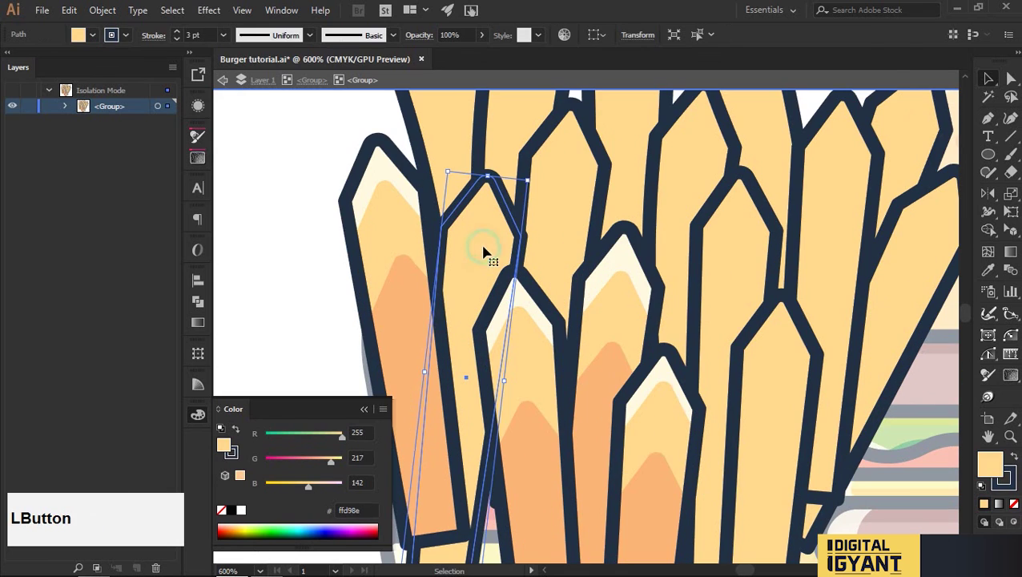
{"action": "key", "text": "v"}
{"action": "key", "text": "slash"}
Cut a highlight along the upper-left edge of the fry beside the leftmost one and fill it with the sampled cream
{"action": "left_click_drag", "start_coordinate": [477, 241], "coordinate": [490, 262]}
{"action": "left_click", "coordinate": [468, 223]}
{"action": "key", "text": "ctrl+c"}
{"action": "left_click", "coordinate": [487, 254], "text": "shift"}
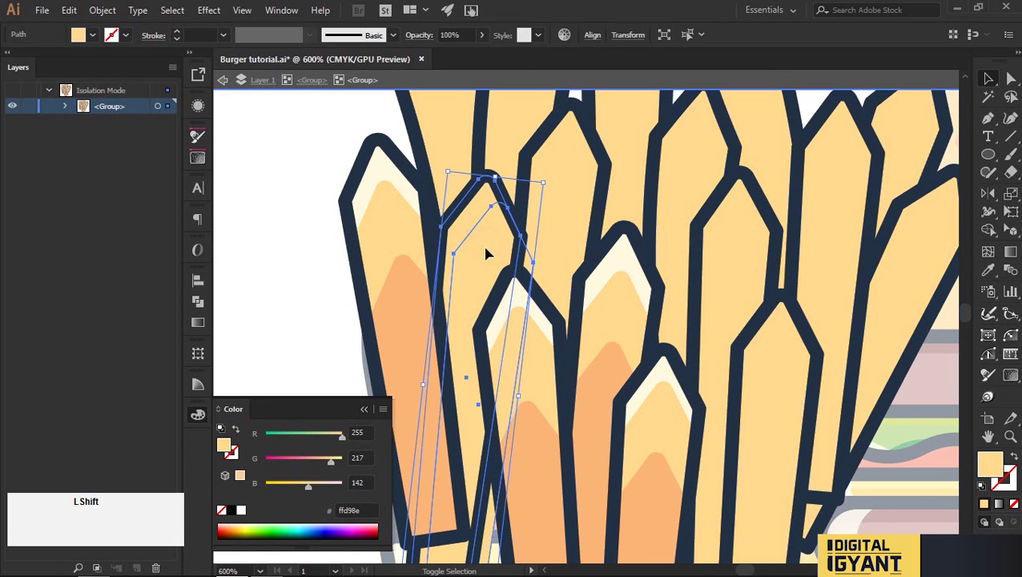
{"action": "key", "text": "shift+m"}
{"action": "left_click_drag", "start_coordinate": [494, 270], "coordinate": [546, 362]}
{"action": "key", "text": "i"}
{"action": "left_click", "coordinate": [526, 303]}
{"action": "key", "text": "v"}
{"action": "left_click", "coordinate": [313, 211]}
Add an orange lower shading shape to the fry beside the leftmost one, trimmed with Shape Builder
{"action": "left_click_drag", "start_coordinate": [491, 264], "coordinate": [492, 365]}
{"action": "left_click", "coordinate": [483, 253], "text": "shift"}
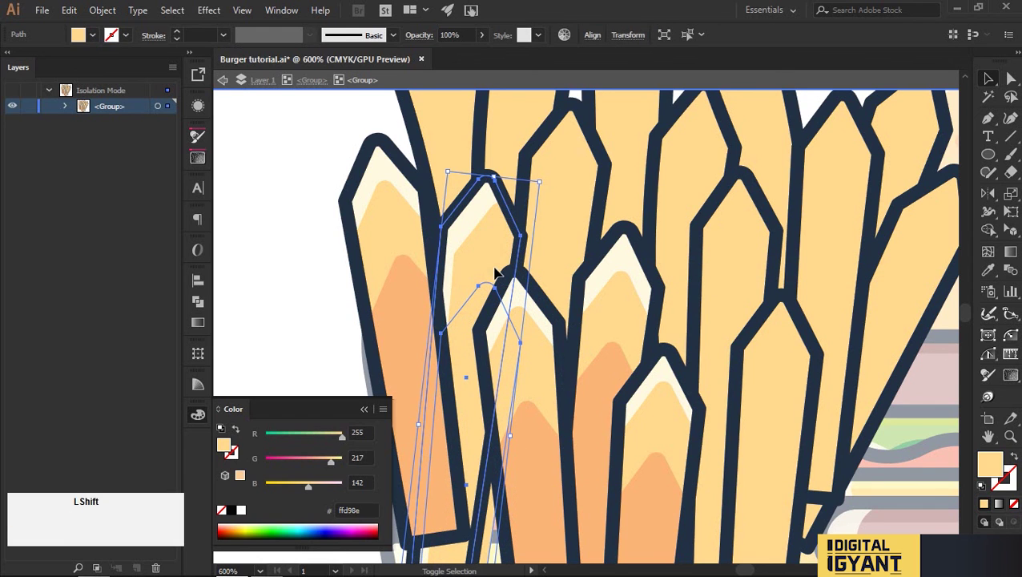
{"action": "key", "text": "shift+m"}
{"action": "left_click", "coordinate": [515, 355], "text": "alt"}
{"action": "key", "text": "v"}
{"action": "left_click", "coordinate": [278, 270]}
{"action": "left_click", "coordinate": [483, 295]}
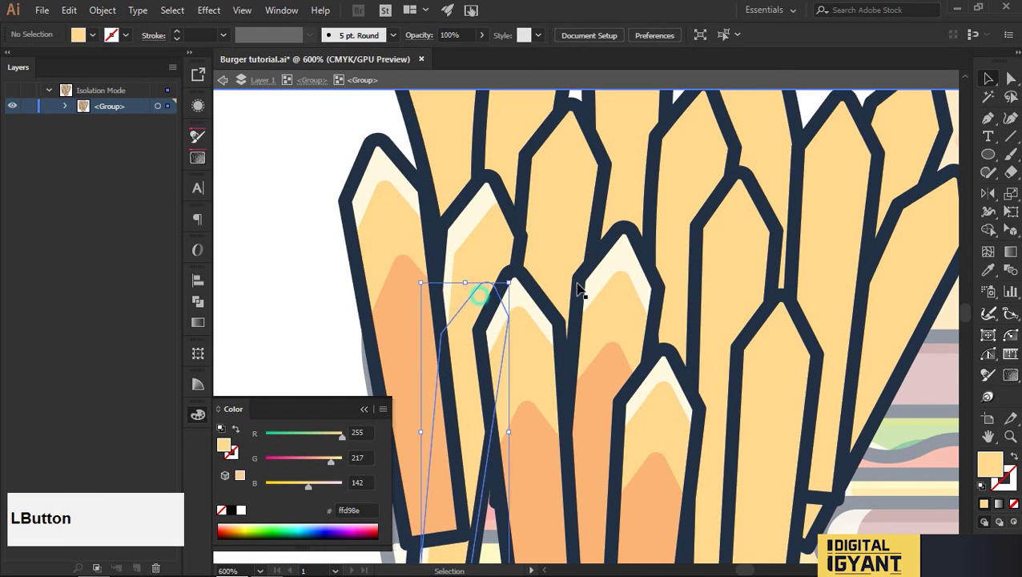
{"action": "left_click", "coordinate": [483, 298]}
Duplicate the taller fry behind the front-left fry in place and remove the copy's outline, keeping its #ffd98e fill
{"action": "scroll", "coordinate": [543, 448], "scroll_direction": "up", "scroll_amount": 3}
{"action": "left_click_drag", "start_coordinate": [559, 256], "coordinate": [563, 277]}
{"action": "key", "text": "ctrl+z"}
{"action": "key", "text": "ctrl+f"}
{"action": "left_click", "coordinate": [561, 270]}
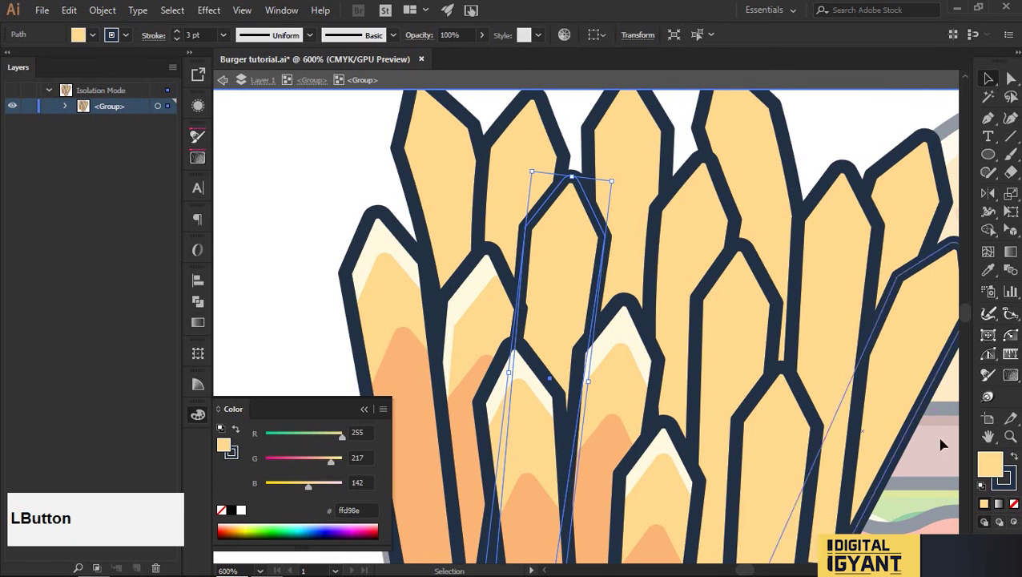
{"action": "key", "text": "slash"}
{"action": "left_click", "coordinate": [992, 461]}
{"action": "left_click", "coordinate": [333, 170]}
Cut a tip highlight for the taller fry behind the front-left one and fill it with the sampled cream #fffdea
{"action": "left_click", "coordinate": [554, 232]}
{"action": "left_click_drag", "start_coordinate": [576, 234], "coordinate": [572, 269]}
{"action": "left_click", "coordinate": [573, 206]}
{"action": "key", "text": "ctrl+c"}
{"action": "key", "text": "ctrl+f"}
{"action": "left_click", "coordinate": [564, 269], "text": "shift"}
{"action": "key", "text": "shift+m"}
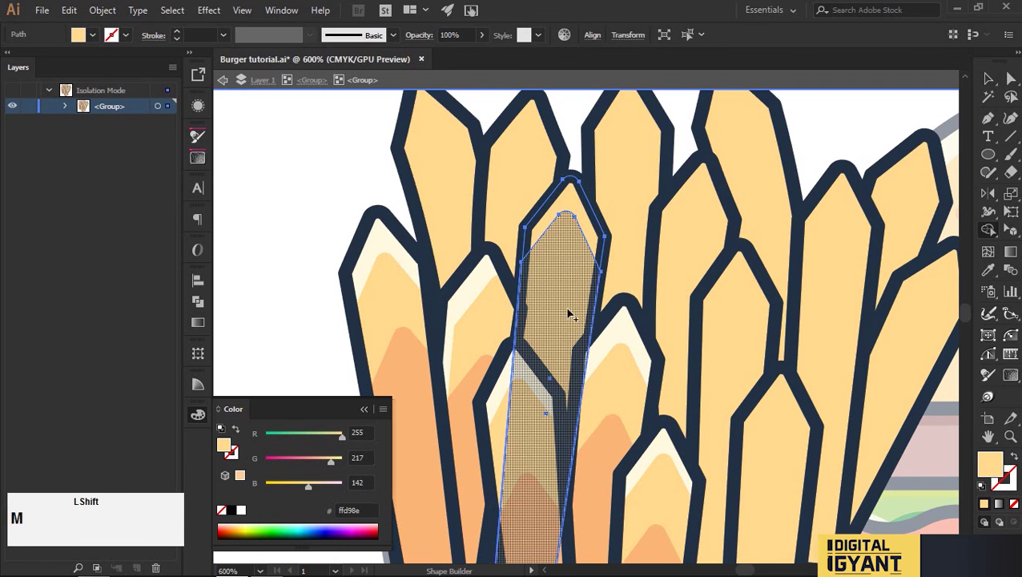
{"action": "left_click", "coordinate": [563, 374], "text": "alt"}
{"action": "key", "text": "i"}
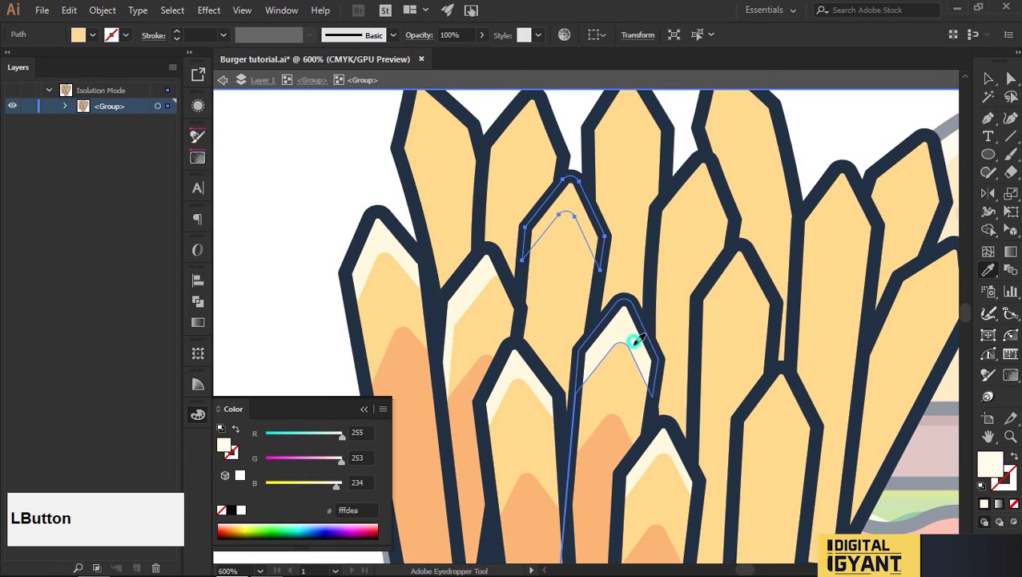
{"action": "key", "text": "v"}
Copy the taller fry's fill farther down and trim the excess at its lower end with Shape Builder
{"action": "left_click_drag", "start_coordinate": [570, 285], "coordinate": [559, 382]}
{"action": "left_click", "coordinate": [570, 266]}
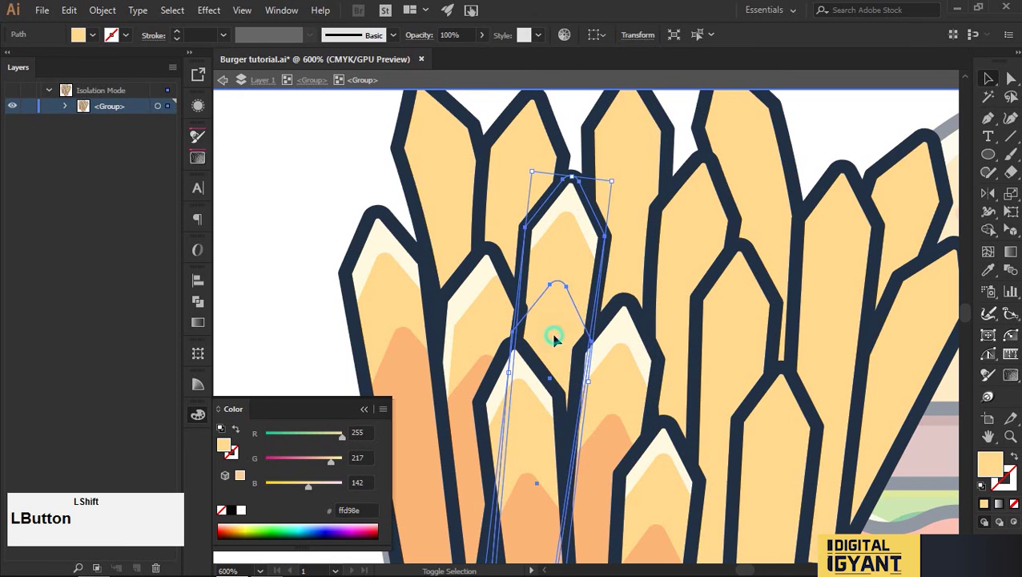
{"action": "key", "text": "shift+m"}
{"action": "scroll", "coordinate": [553, 488], "scroll_direction": "down", "scroll_amount": 2}
{"action": "left_click", "coordinate": [495, 526], "text": "alt"}
{"action": "key", "text": "v"}
{"action": "left_click", "coordinate": [290, 299]}
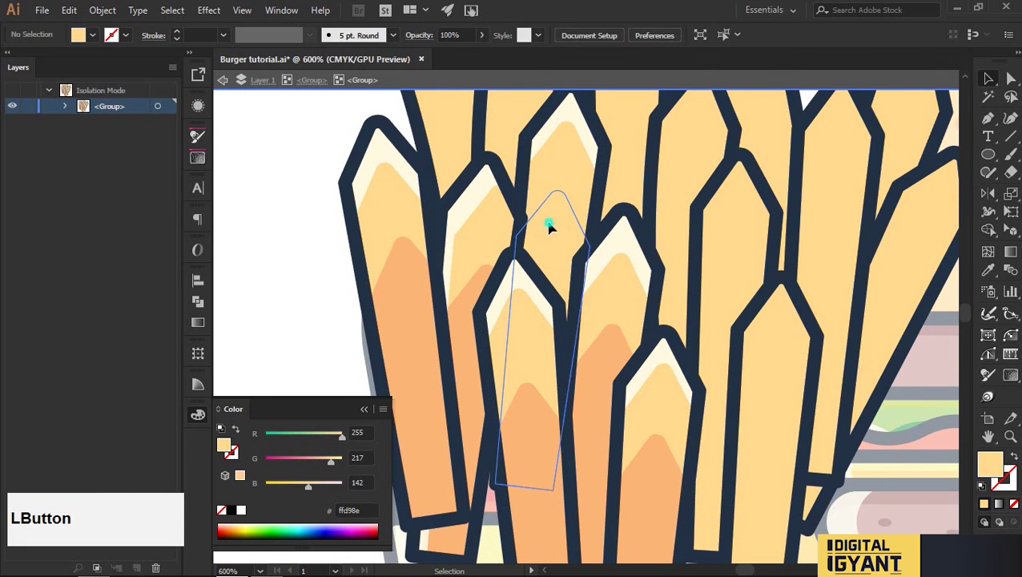
Duplicate the upright back-centre fry in place and remove the copy's outline, keeping its #ffd98e fill
{"action": "left_click", "coordinate": [627, 340]}
{"action": "scroll", "coordinate": [643, 175], "scroll_direction": "up", "scroll_amount": 3}
{"action": "key", "text": "ctrl+c"}
{"action": "key", "text": "ctrl+f"}
{"action": "key", "text": "slash"}
{"action": "left_click", "coordinate": [636, 212]}
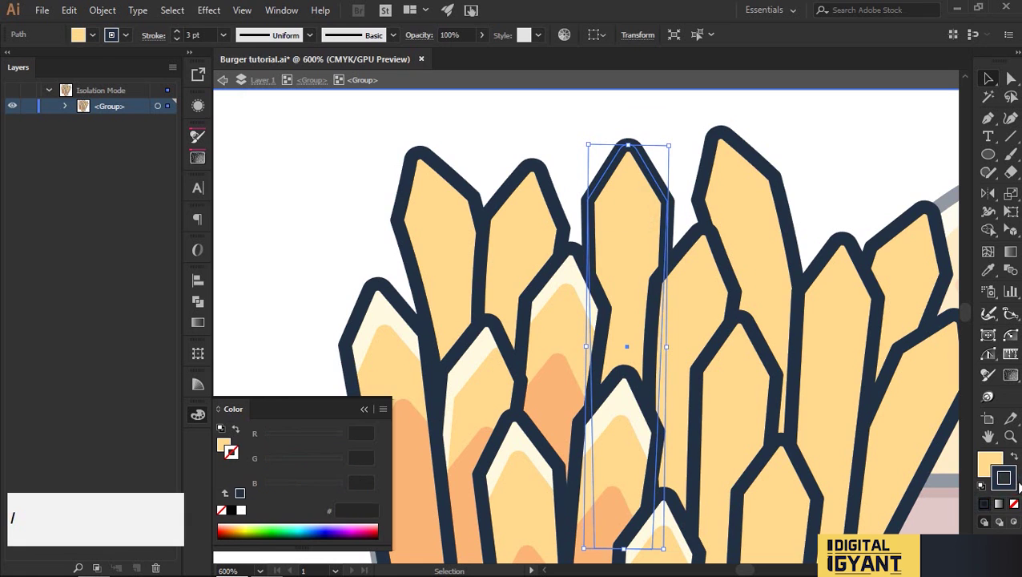
{"action": "left_click", "coordinate": [984, 467]}
Cut a tip highlight for the back-centre fry with Shape Builder and fill it with the sampled cream
{"action": "left_click_drag", "start_coordinate": [632, 242], "coordinate": [632, 295]}
{"action": "left_click", "coordinate": [639, 177]}
{"action": "key", "text": "ctrl+c"}
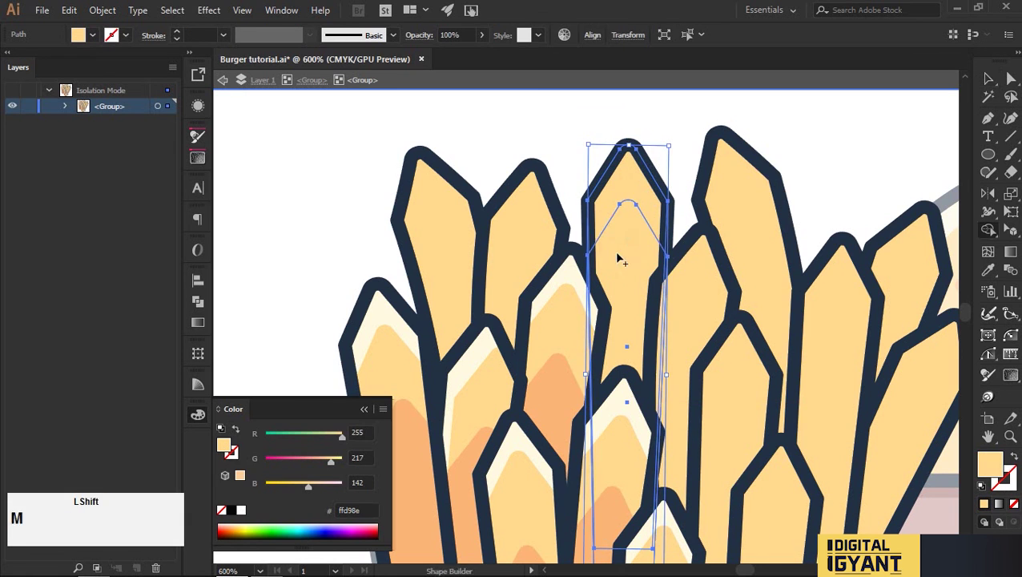
{"action": "scroll", "coordinate": [618, 319], "scroll_direction": "down", "scroll_amount": 3}
{"action": "left_click_drag", "start_coordinate": [618, 321], "coordinate": [627, 524]}
{"action": "scroll", "coordinate": [626, 517], "scroll_direction": "up", "scroll_amount": 4}
{"action": "key", "text": "v"}
{"action": "key", "text": "i"}
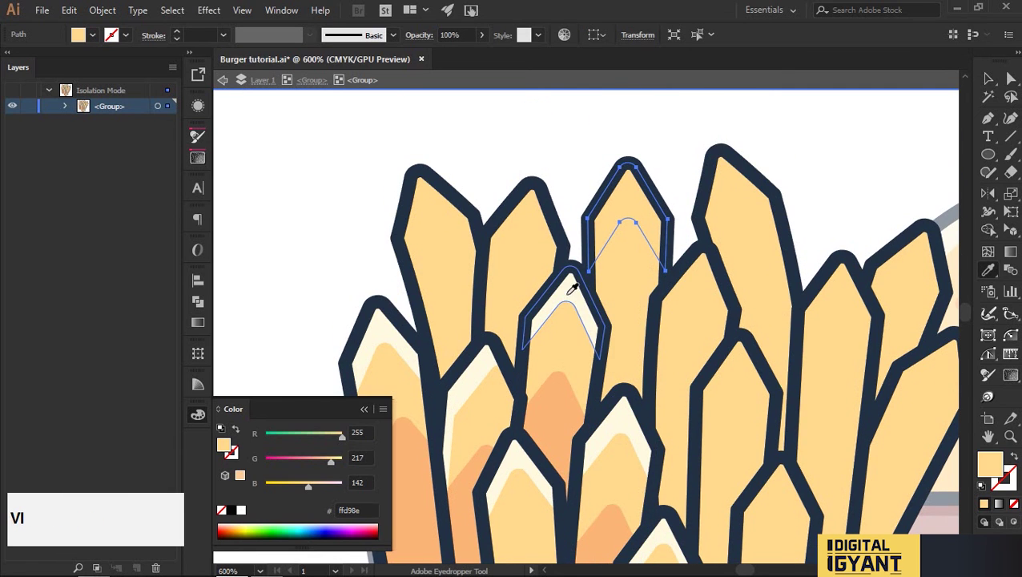
{"action": "left_click", "coordinate": [572, 287]}
{"action": "key", "text": "v"}
{"action": "left_click", "coordinate": [684, 141]}
Add a #fbb578 orange lower shading shape to the back-centre fry, trimmed with Shape Builder
{"action": "left_click_drag", "start_coordinate": [633, 269], "coordinate": [632, 455]}
{"action": "scroll", "coordinate": [634, 292], "scroll_direction": "down", "scroll_amount": 3}
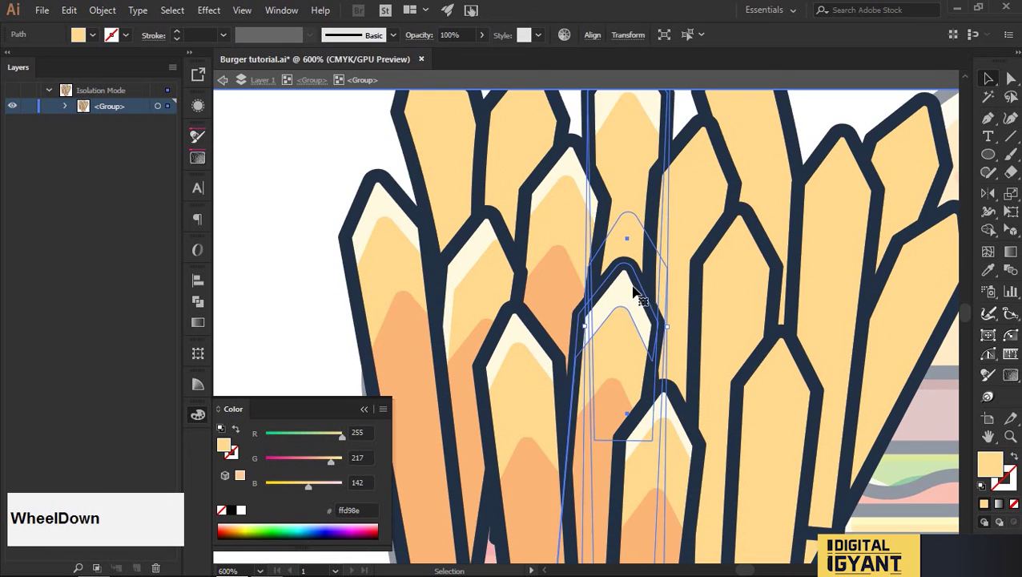
{"action": "key", "text": "shift+m"}
{"action": "scroll", "coordinate": [675, 423], "scroll_direction": "down", "scroll_amount": 2}
{"action": "key", "text": "i"}
{"action": "key", "text": "v"}
{"action": "left_click", "coordinate": [668, 195]}
{"action": "left_click", "coordinate": [652, 329]}
{"action": "key", "text": "i"}
{"action": "key", "text": "v"}
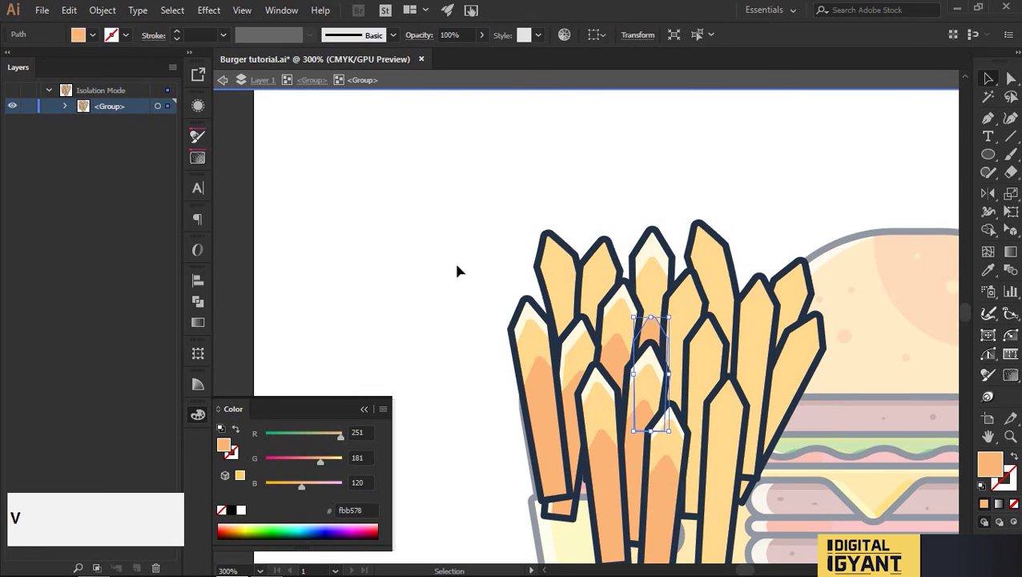
Duplicate the leftmost back-row fry in place and remove the copy's outline, keeping its #ffd98e fill
{"action": "scroll", "coordinate": [572, 285], "scroll_direction": "up", "scroll_amount": 2}
{"action": "left_click", "coordinate": [573, 267]}
{"action": "key", "text": "ctrl+f"}
{"action": "key", "text": "slash"}
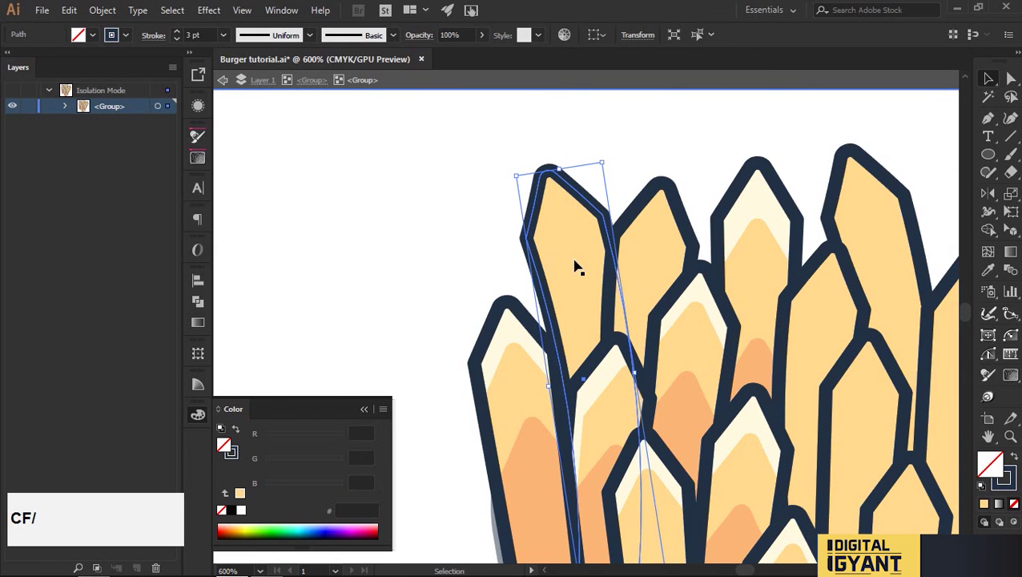
{"action": "left_click", "coordinate": [573, 261]}
{"action": "key", "text": "slash"}
{"action": "left_click", "coordinate": [990, 462]}
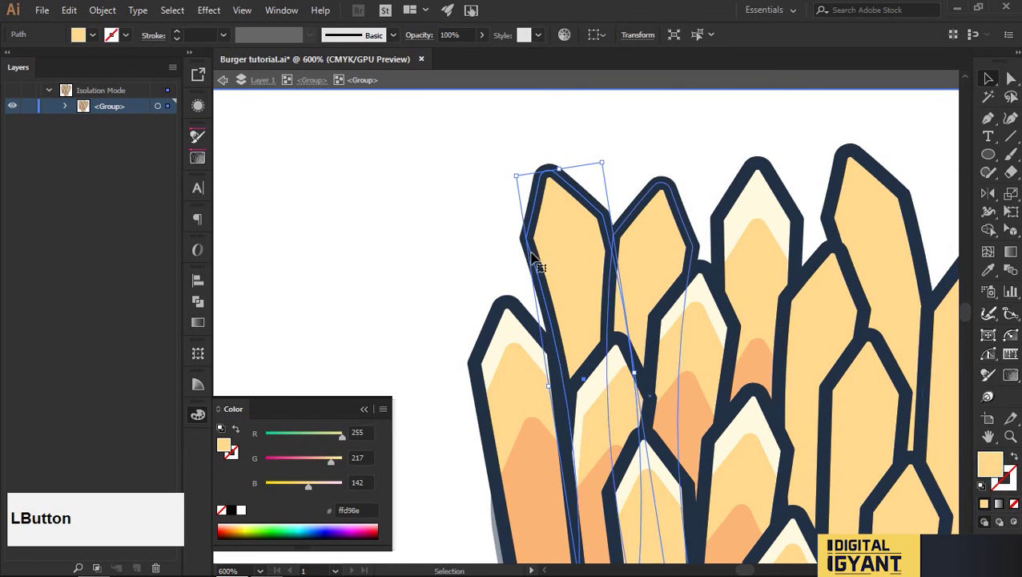
Cut a tip highlight for the leftmost back-row fry with Shape Builder and fill it with the sampled cream
{"action": "left_click_drag", "start_coordinate": [573, 262], "coordinate": [591, 302]}
{"action": "left_click", "coordinate": [560, 204]}
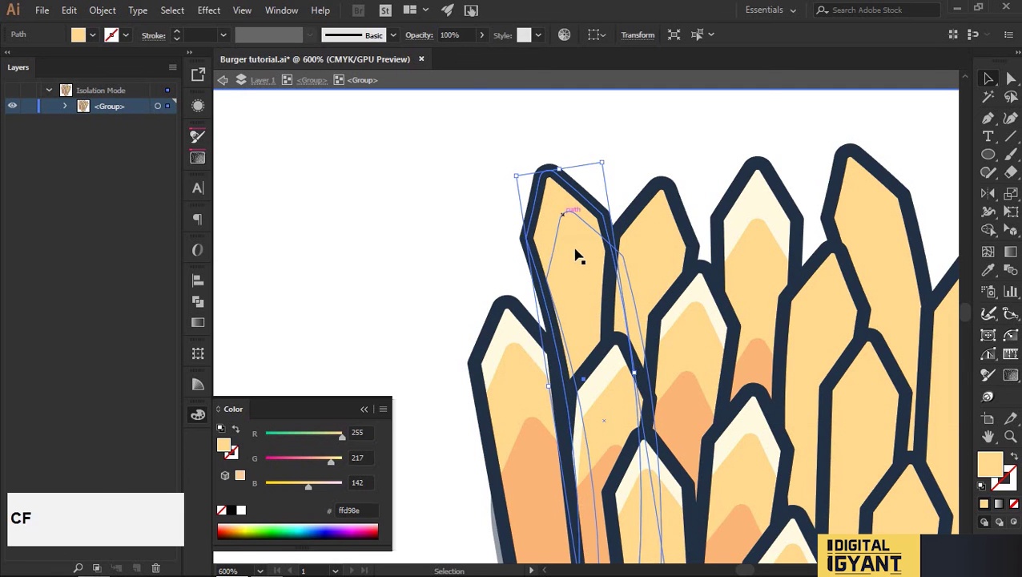
{"action": "left_click", "coordinate": [573, 251], "text": "shift"}
{"action": "key", "text": "shift+m"}
{"action": "left_click_drag", "start_coordinate": [593, 322], "coordinate": [678, 472]}
{"action": "key", "text": "i"}
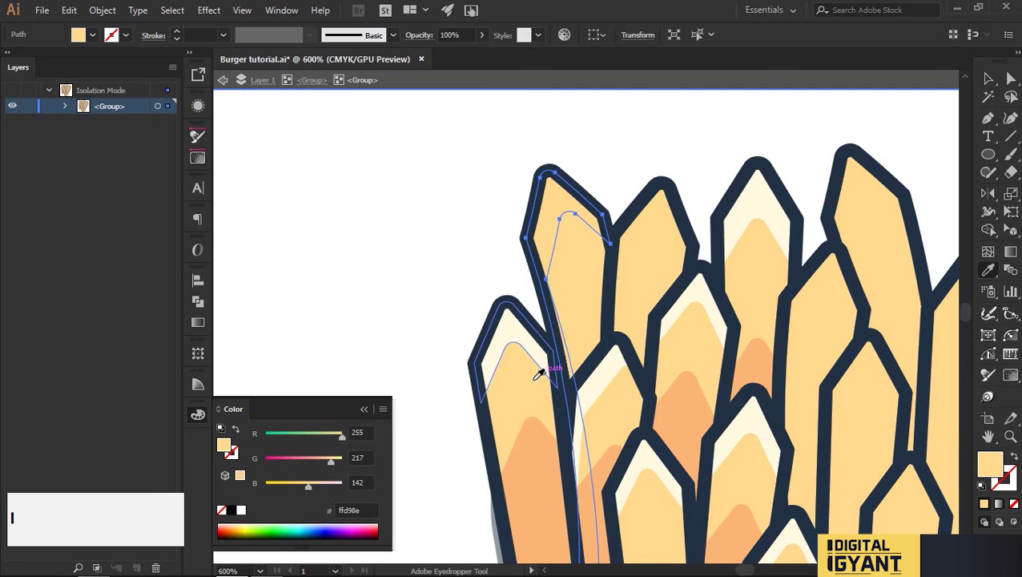
{"action": "left_click", "coordinate": [530, 342]}
{"action": "key", "text": "v"}
{"action": "left_click", "coordinate": [483, 211]}
Copy the leftmost back-row fry's fill farther down and trim the part outside the fry with Shape Builder
{"action": "left_click", "coordinate": [588, 280]}
{"action": "left_click_drag", "start_coordinate": [585, 279], "coordinate": [625, 412]}
{"action": "left_click", "coordinate": [584, 258], "text": "shift"}
{"action": "key", "text": "shift+m"}
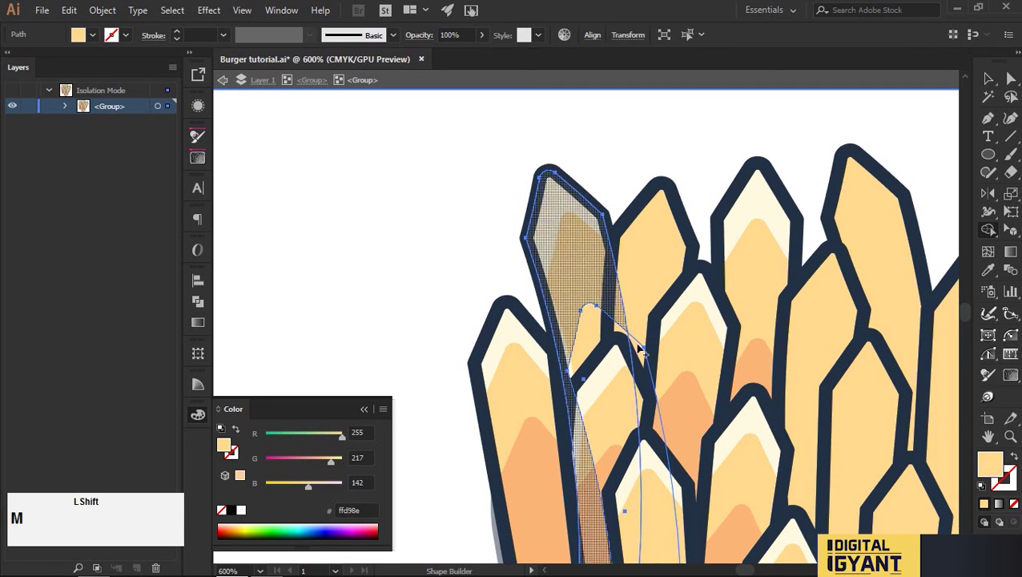
{"action": "left_click", "coordinate": [648, 417], "text": "alt"}
Fill the leftmost back-row fry's lower shape with the orange sampled from a neighbouring fry's shading
{"action": "key", "text": "v"}
{"action": "left_click", "coordinate": [427, 236]}
{"action": "left_click", "coordinate": [588, 328]}
{"action": "key", "text": "i"}
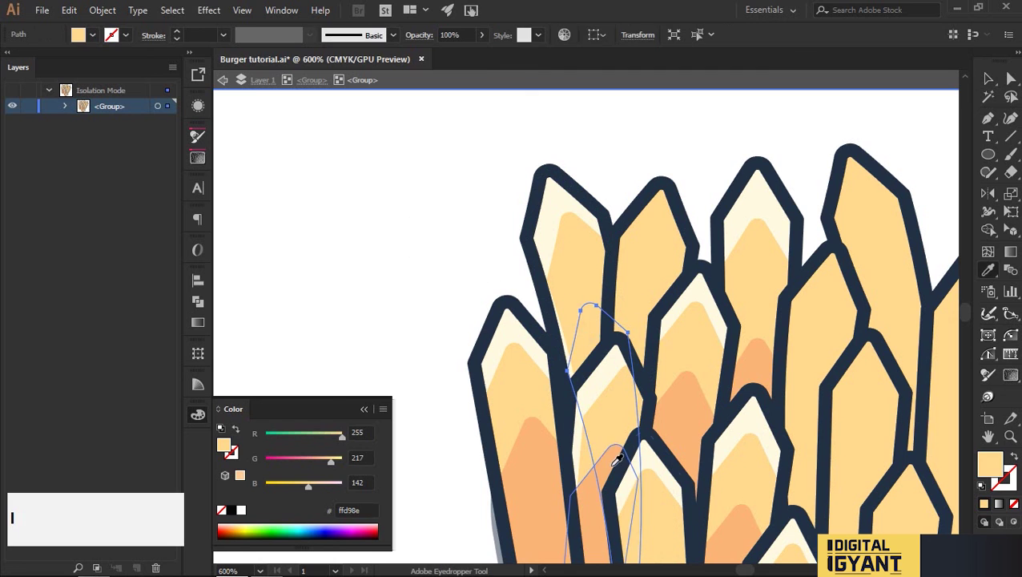
{"action": "left_click", "coordinate": [613, 466]}
{"action": "key", "text": "v"}
{"action": "left_click", "coordinate": [445, 248]}
Duplicate the second fry of the back row in place and remove the copy's outline, keeping its #ffd98e fill
{"action": "left_click_drag", "start_coordinate": [649, 251], "coordinate": [648, 271]}
{"action": "key", "text": "ctrl+z"}
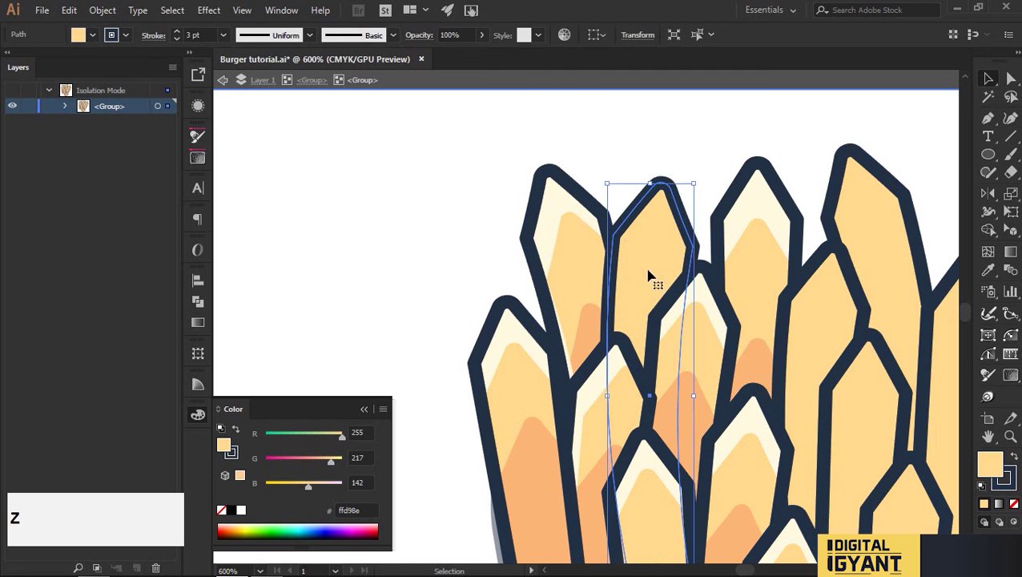
{"action": "key", "text": "ctrl+f"}
{"action": "key", "text": "slash"}
{"action": "left_click", "coordinate": [647, 268]}
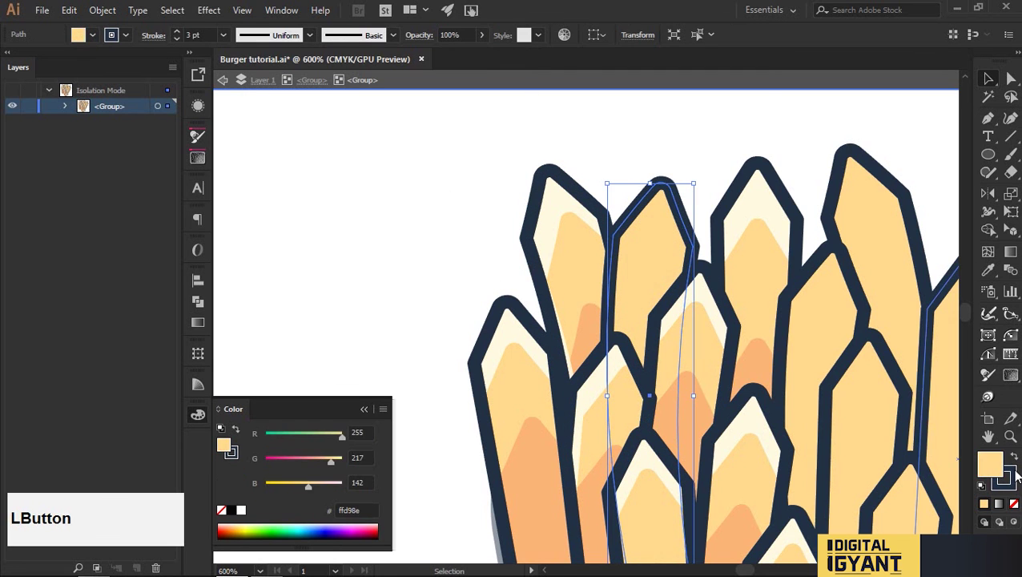
{"action": "left_click", "coordinate": [1014, 477]}
{"action": "key", "text": "slash"}
{"action": "left_click", "coordinate": [990, 463]}
Cut a tip highlight for the second back-row fry with Shape Builder and fill it with the sampled cream #fffdea
{"action": "left_click_drag", "start_coordinate": [668, 237], "coordinate": [669, 280]}
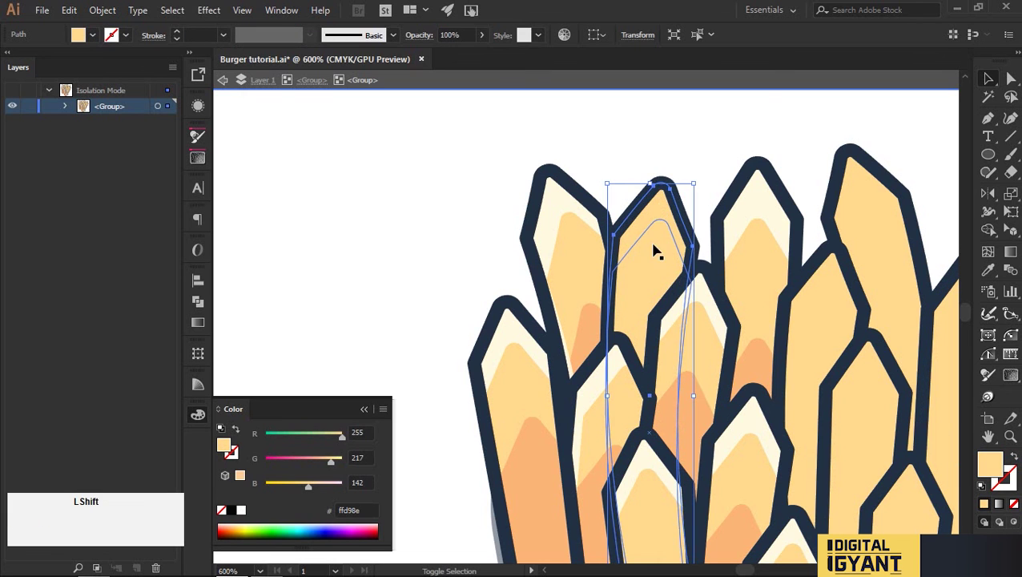
{"action": "key", "text": "shift+m"}
{"action": "left_click", "coordinate": [692, 521], "text": "alt"}
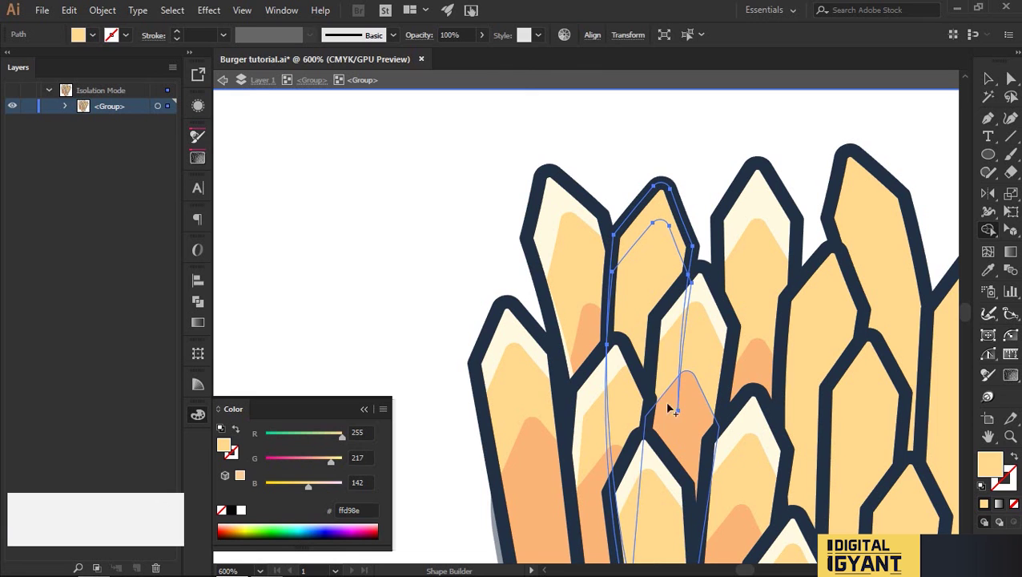
{"action": "key", "text": "i"}
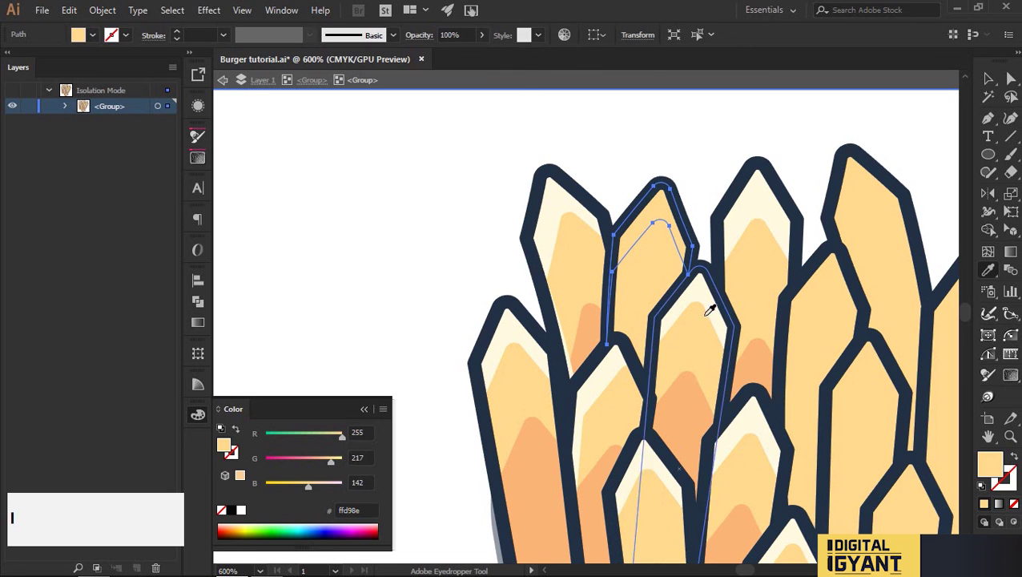
{"action": "left_click", "coordinate": [706, 298]}
{"action": "key", "text": "v"}
{"action": "left_click", "coordinate": [696, 167]}
Duplicate the middle-row fry just right of the back-centre fry and remove the copy's outline, keeping its #ffd98e fill
{"action": "key", "text": "space"}
{"action": "left_click_drag", "start_coordinate": [730, 183], "coordinate": [658, 171]}
{"action": "scroll", "coordinate": [658, 171], "scroll_direction": "down", "scroll_amount": 3}
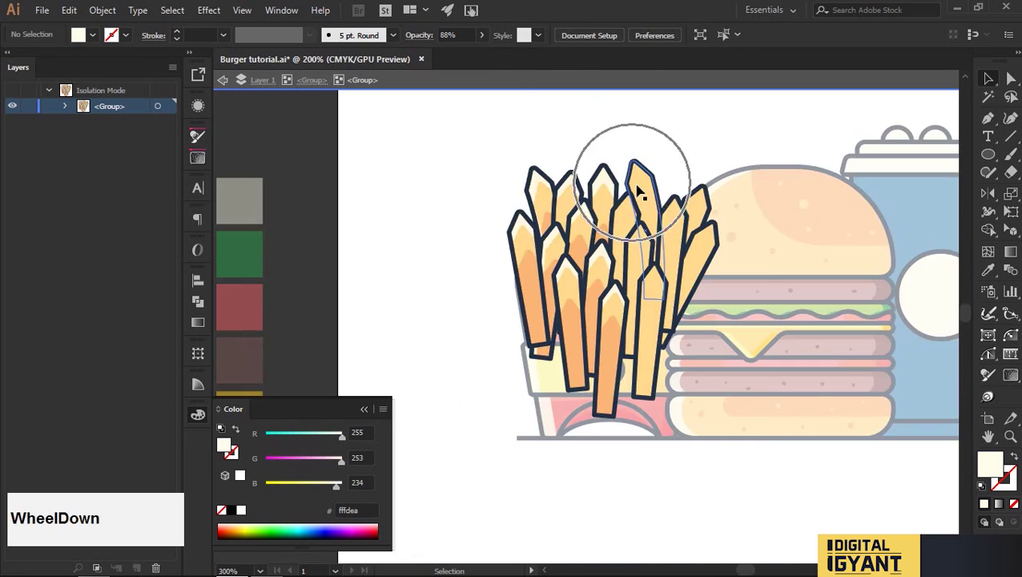
{"action": "scroll", "coordinate": [632, 224], "scroll_direction": "up", "scroll_amount": 2}
{"action": "left_click", "coordinate": [598, 201]}
{"action": "key", "text": "ctrl"}
{"action": "key", "text": "slash"}
{"action": "key", "text": "slash"}
{"action": "left_click", "coordinate": [990, 462]}
Cut a tip highlight for the middle-row fry right of the back-centre fry and fill it with the sampled cream
{"action": "left_click_drag", "start_coordinate": [609, 201], "coordinate": [609, 228]}
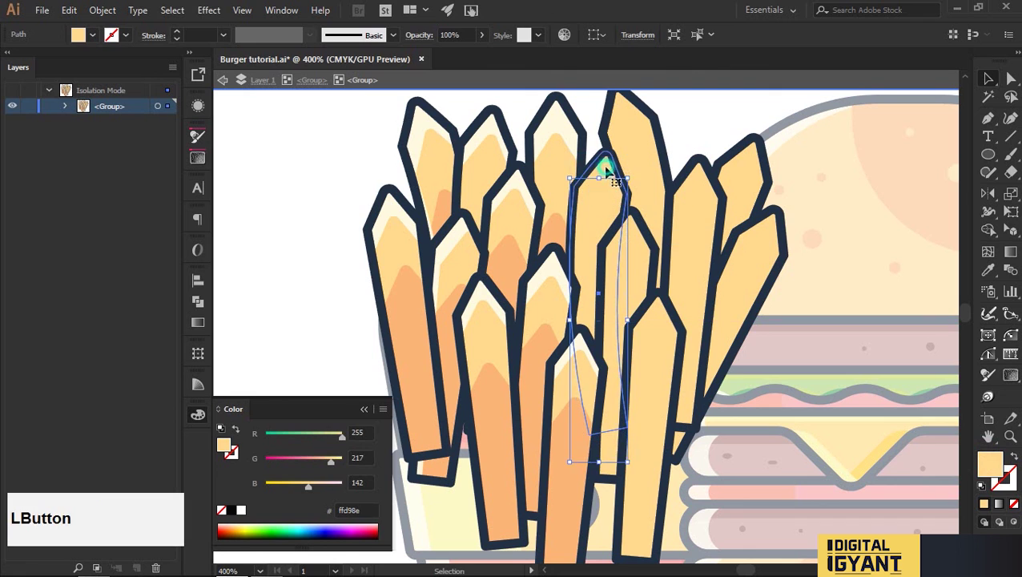
{"action": "key", "text": "ctrl+c"}
{"action": "key", "text": "ctrl+f"}
{"action": "key", "text": "shift+m"}
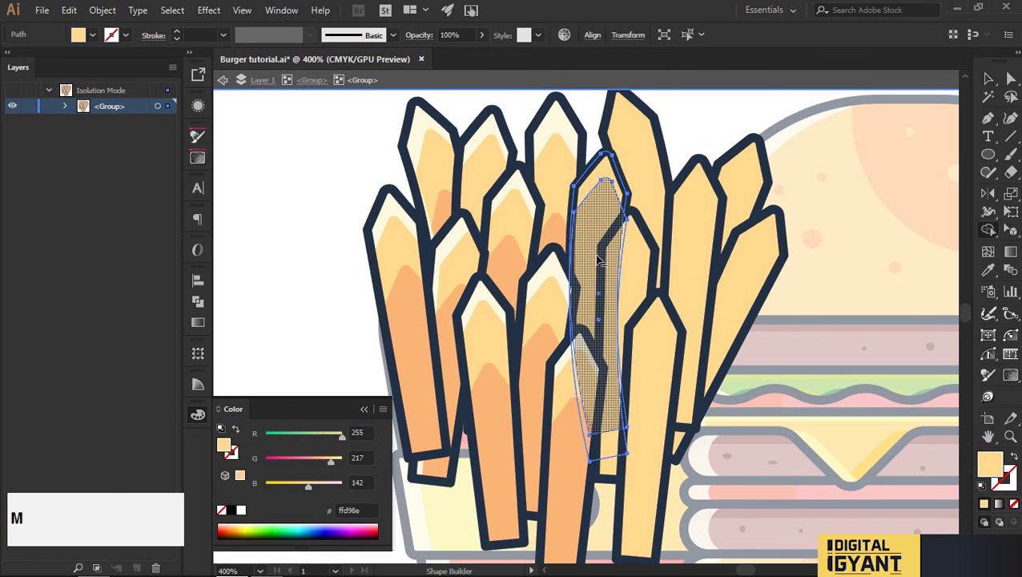
{"action": "left_click", "coordinate": [574, 257], "text": "alt"}
{"action": "key", "text": "ctrl+z"}
{"action": "key", "text": "i"}
{"action": "left_click", "coordinate": [564, 121]}
{"action": "key", "text": "v"}
{"action": "left_click", "coordinate": [580, 105]}
Add an orange lower shading shape to the middle-row fry right of the back-centre fry, trimmed with Shape Builder
{"action": "left_click_drag", "start_coordinate": [598, 221], "coordinate": [594, 317]}
{"action": "left_click", "coordinate": [590, 234], "text": "shift"}
{"action": "left_click", "coordinate": [594, 479], "text": "alt"}
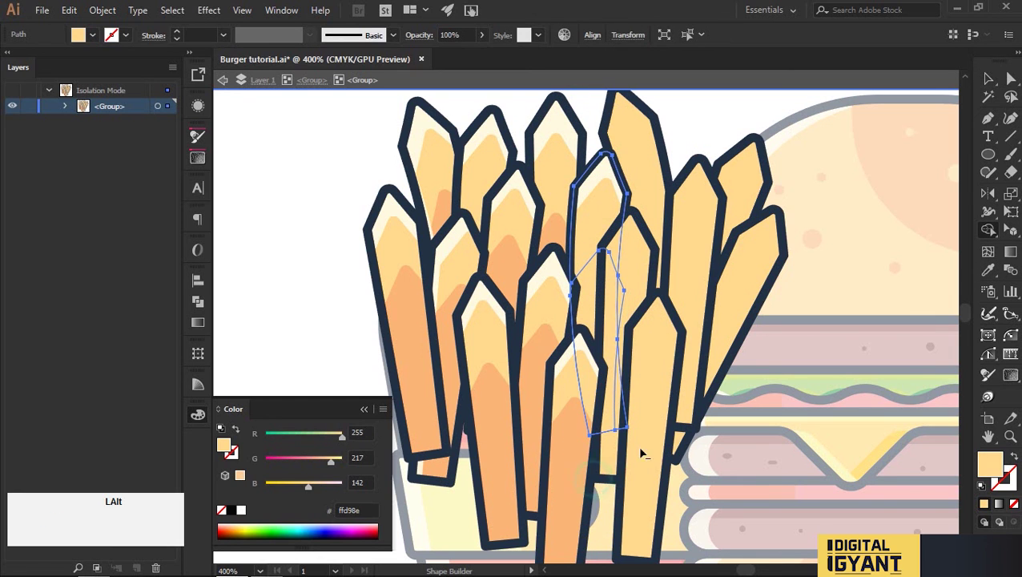
{"action": "key", "text": "v"}
{"action": "left_click", "coordinate": [685, 150]}
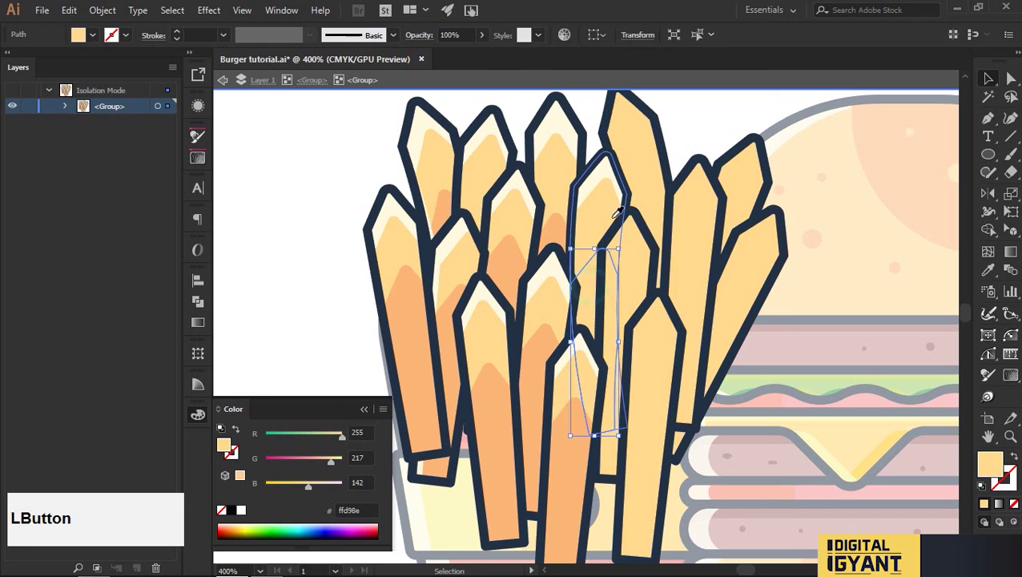
Duplicate the tall left-leaning back-row fry in place and remove the copy's outline, keeping its #ffd98e fill
{"action": "scroll", "coordinate": [657, 241], "scroll_direction": "up", "scroll_amount": 2}
{"action": "left_click", "coordinate": [642, 225]}
{"action": "key", "text": "ctrl+c"}
{"action": "key", "text": "ctrl+f"}
{"action": "key", "text": "/"}
{"action": "left_click", "coordinate": [644, 225]}
{"action": "key", "text": "/"}
{"action": "left_click", "coordinate": [986, 459]}
{"action": "left_click", "coordinate": [748, 203]}
Cut a tip highlight for the tall left-leaning back-row fry with Shape Builder and fill it with the sampled cream
{"action": "left_click_drag", "start_coordinate": [638, 200], "coordinate": [656, 262]}
{"action": "left_click", "coordinate": [626, 185]}
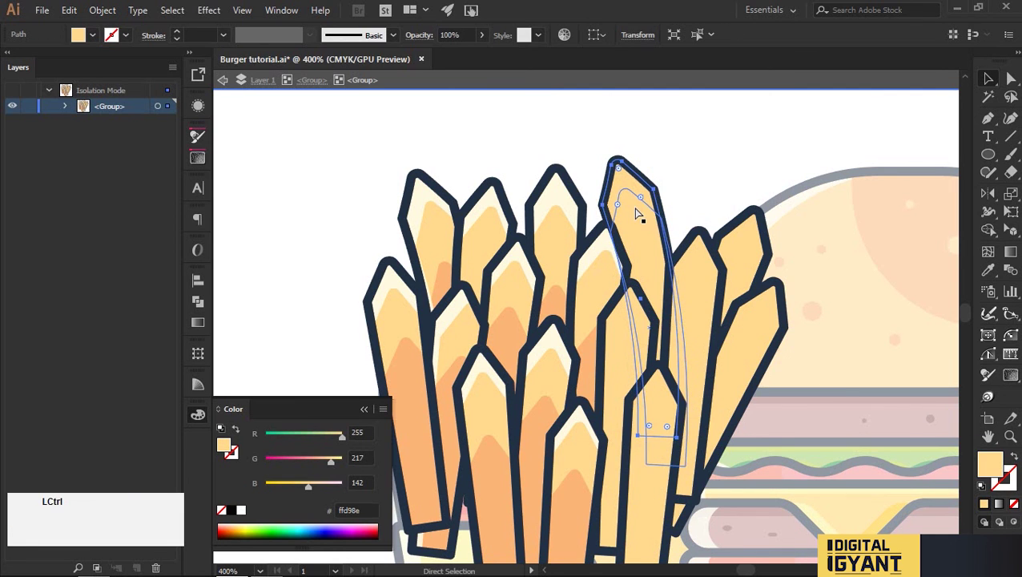
{"action": "left_click", "coordinate": [639, 237], "text": "shift"}
{"action": "key", "text": "shift+m"}
{"action": "left_click_drag", "start_coordinate": [639, 392], "coordinate": [715, 345]}
{"action": "key", "text": "i"}
{"action": "left_click", "coordinate": [557, 199]}
{"action": "key", "text": "v"}
{"action": "left_click", "coordinate": [703, 186]}
Copy the tall left-leaning back-row fry's fill farther down and trim the excess outside the fry with Shape Builder
{"action": "left_click_drag", "start_coordinate": [639, 247], "coordinate": [661, 338]}
{"action": "key", "text": "shift"}
{"action": "left_click", "coordinate": [653, 227], "text": "shift"}
{"action": "key", "text": "shift+m"}
{"action": "left_click", "coordinate": [694, 289], "text": "alt"}
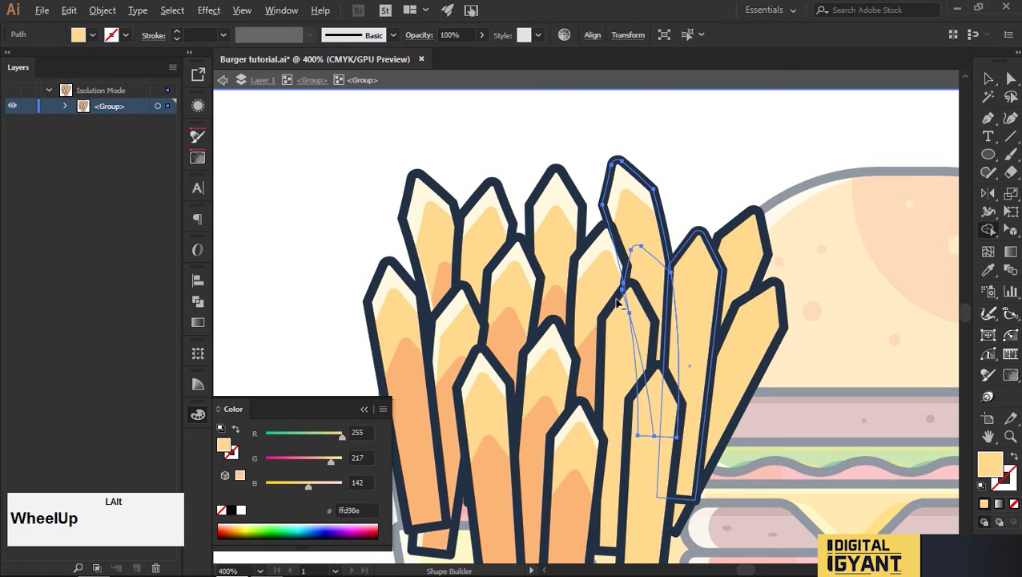
{"action": "scroll", "coordinate": [617, 303], "scroll_direction": "up", "scroll_amount": 3, "text": "alt"}
{"action": "scroll", "coordinate": [644, 271], "scroll_direction": "down", "scroll_amount": 3, "text": "alt"}
Fill the tall left-leaning back-row fry's lower shape with the orange sampled from another fry's shading
{"action": "key", "text": "v"}
{"action": "left_click", "coordinate": [726, 160]}
{"action": "left_click", "coordinate": [673, 245]}
{"action": "key", "text": "i"}
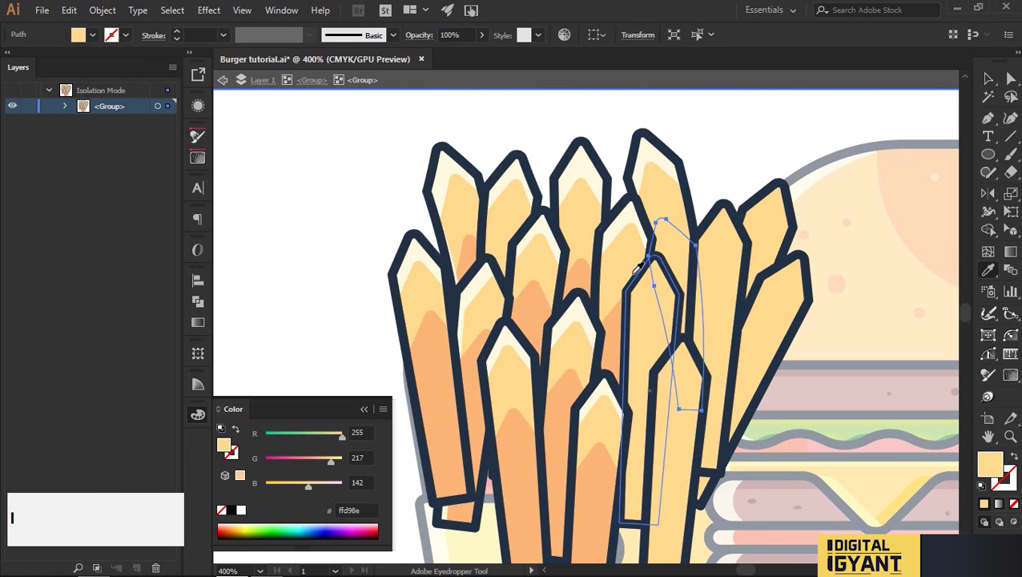
{"action": "left_click", "coordinate": [613, 333]}
{"action": "key", "text": "v"}
{"action": "left_click", "coordinate": [714, 188]}
Duplicate the fry directly behind the front-right fry in place and remove the copy's outline, keeping its #ffd98e fill
{"action": "left_click", "coordinate": [654, 315]}
{"action": "key", "text": "ctrl+c"}
{"action": "key", "text": "ctrl+f"}
{"action": "key", "text": "slash"}
{"action": "left_click", "coordinate": [659, 298]}
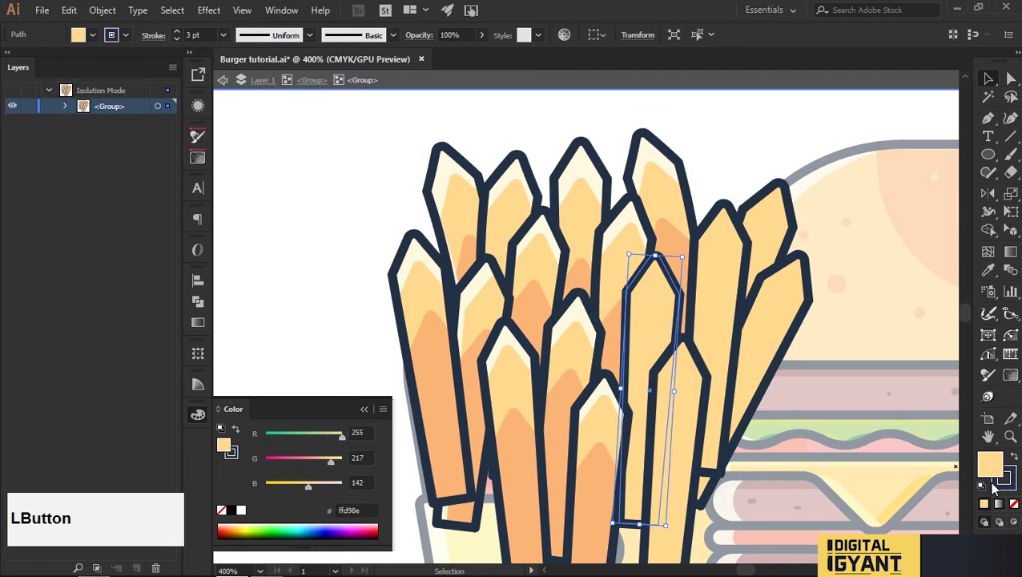
{"action": "left_click", "coordinate": [1000, 482]}
{"action": "key", "text": "slash"}
{"action": "left_click", "coordinate": [990, 463]}
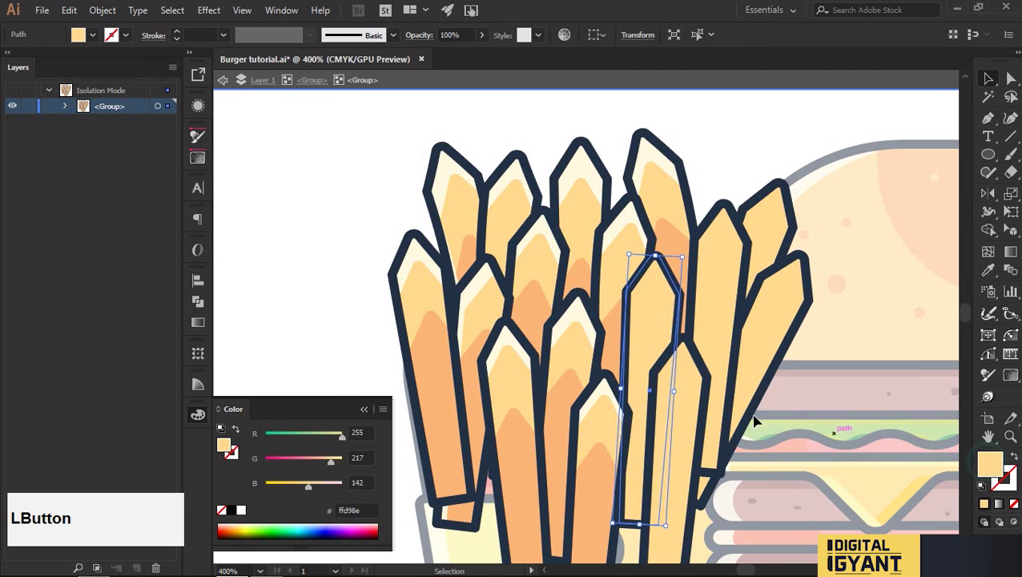
Cut a tip highlight for the fry behind the front-right fry with Shape Builder and fill it with the sampled cream
{"action": "left_click_drag", "start_coordinate": [650, 319], "coordinate": [650, 343]}
{"action": "key", "text": "ctrl+f"}
{"action": "key", "text": "shift+m"}
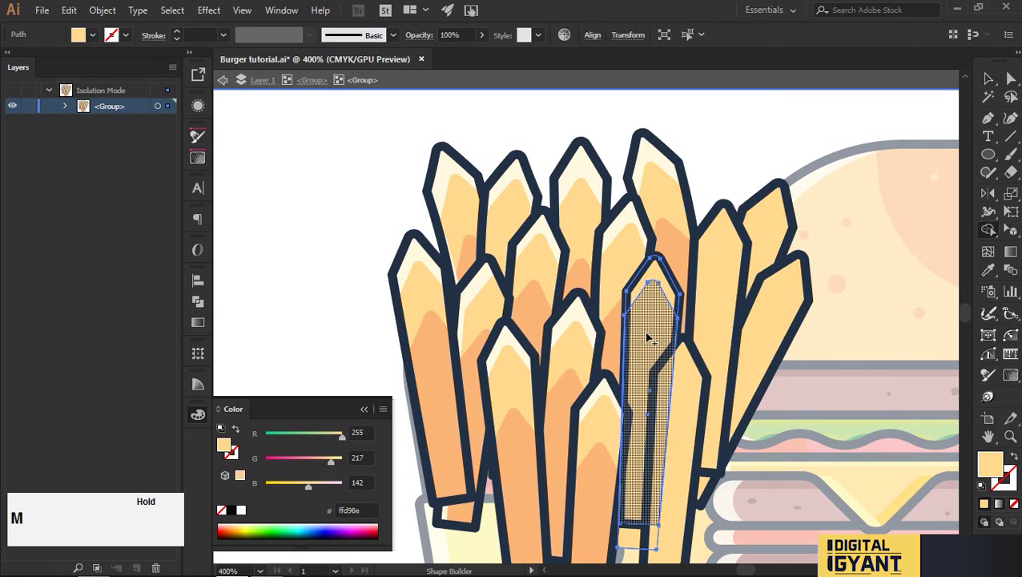
{"action": "left_click_drag", "start_coordinate": [654, 490], "coordinate": [651, 539]}
{"action": "key", "text": "i"}
{"action": "left_click", "coordinate": [657, 161]}
{"action": "key", "text": "v"}
{"action": "left_click", "coordinate": [729, 168]}
Copy the fill of the fry behind the front-right fry farther down and trim its excess lower end with Shape Builder
{"action": "left_click_drag", "start_coordinate": [650, 333], "coordinate": [644, 424]}
{"action": "left_click", "coordinate": [646, 325], "text": "shift"}
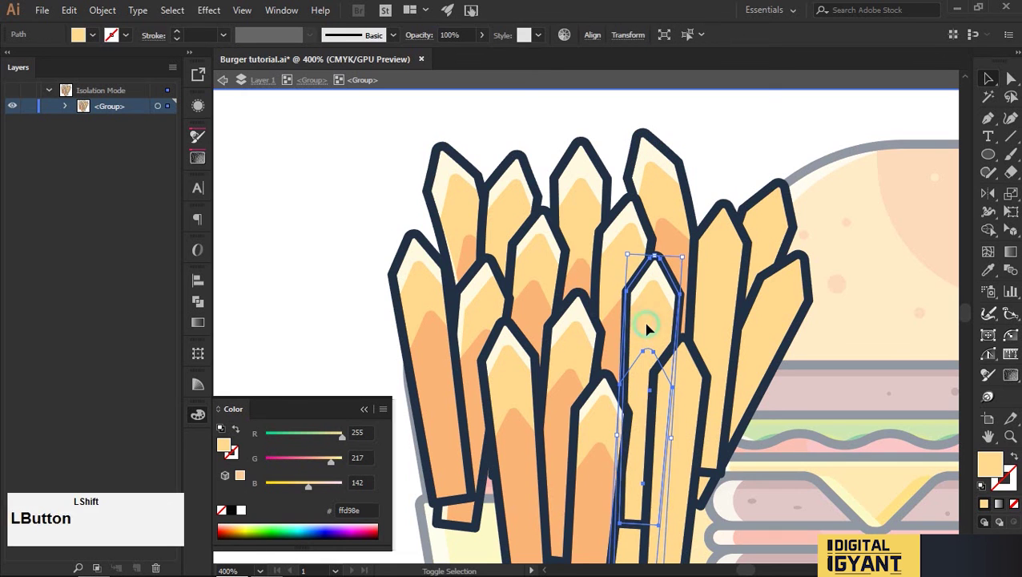
{"action": "key", "text": "shift+m"}
{"action": "left_click", "coordinate": [644, 533], "text": "alt"}
{"action": "key", "text": "v"}
{"action": "left_click", "coordinate": [726, 172]}
Fill the lower shape of the fry behind the front-right fry with the sampled orange #fbb578
{"action": "left_click", "coordinate": [643, 382]}
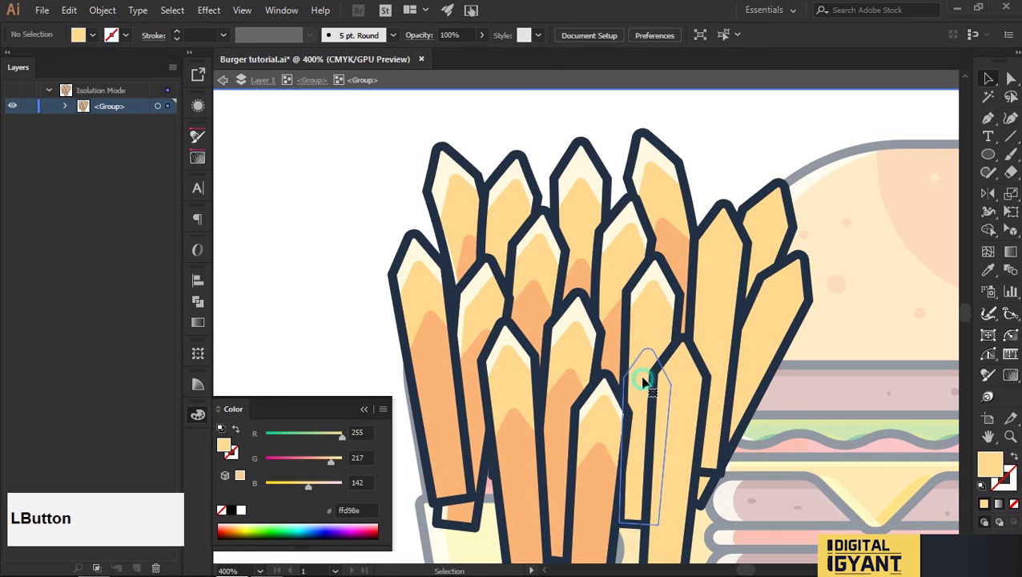
{"action": "key", "text": "i"}
{"action": "left_click", "coordinate": [599, 486]}
{"action": "key", "text": "v"}
{"action": "left_click", "coordinate": [758, 124]}
Duplicate the front-right fry in place and remove the copy's outline, keeping its #ffd98e fill
{"action": "left_click_drag", "start_coordinate": [803, 130], "coordinate": [711, 144]}
{"action": "key", "text": "v"}
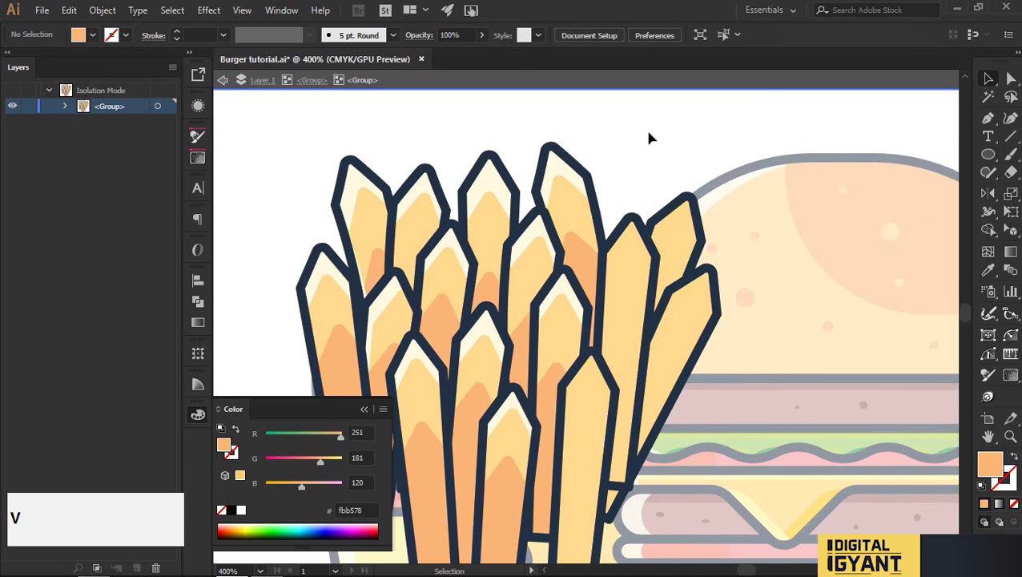
{"action": "left_click", "coordinate": [594, 405]}
{"action": "scroll", "coordinate": [602, 395], "scroll_direction": "down", "scroll_amount": 2}
{"action": "key", "text": "ctrl+f"}
{"action": "key", "text": "/"}
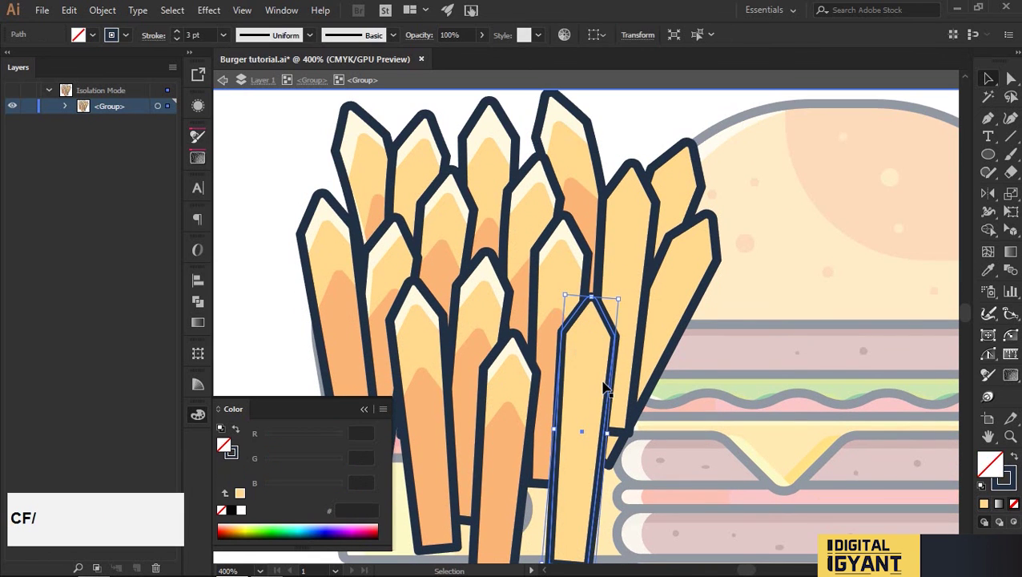
{"action": "left_click", "coordinate": [604, 386]}
{"action": "key", "text": "slash"}
{"action": "left_click", "coordinate": [990, 462]}
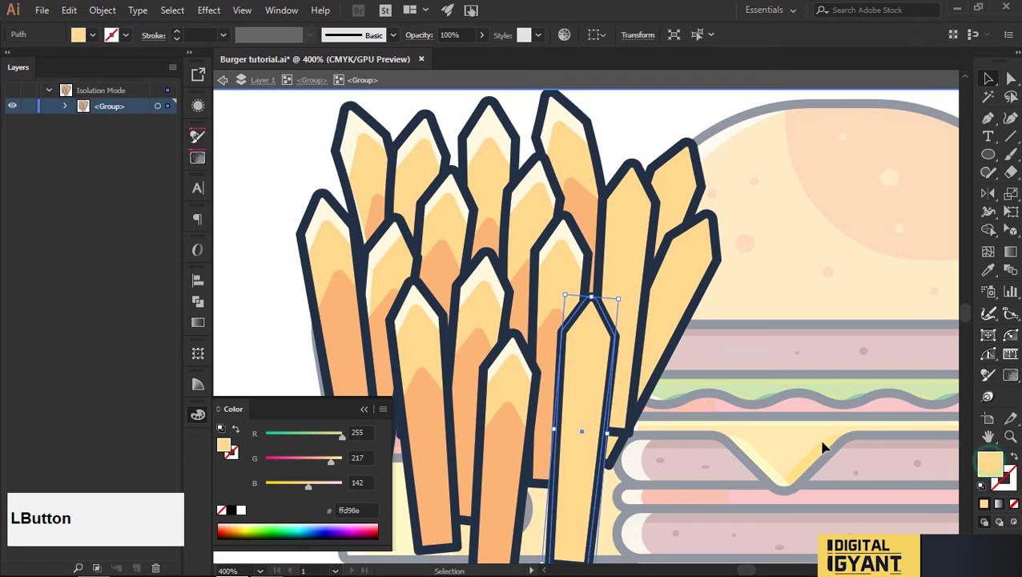
Cut a tip highlight for the front-right fry from an offset copy with Shape Builder and fill it with the sampled cream
{"action": "left_click_drag", "start_coordinate": [595, 360], "coordinate": [597, 390]}
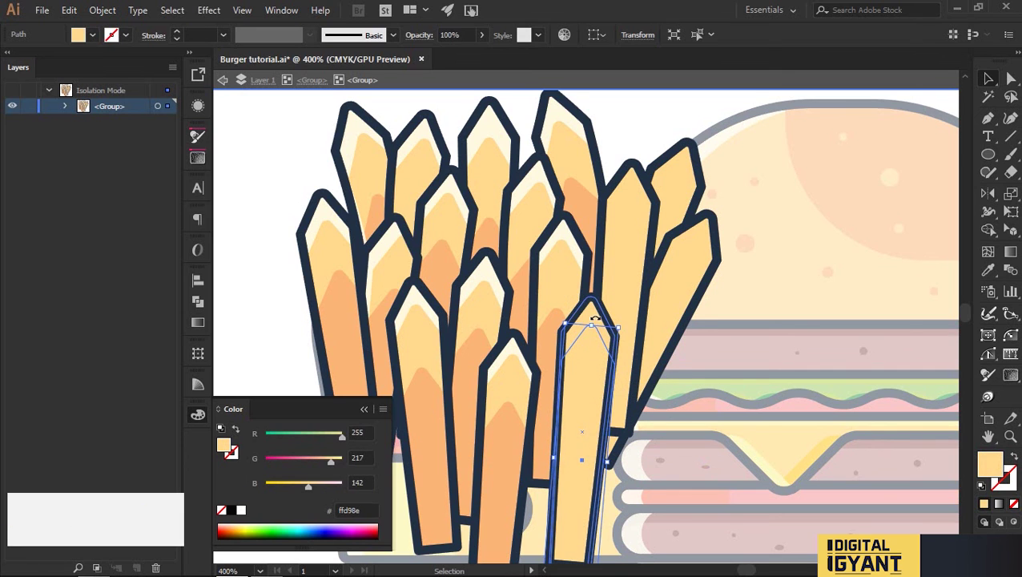
{"action": "key", "text": "ctrl+z"}
{"action": "left_click", "coordinate": [589, 382], "text": "shift"}
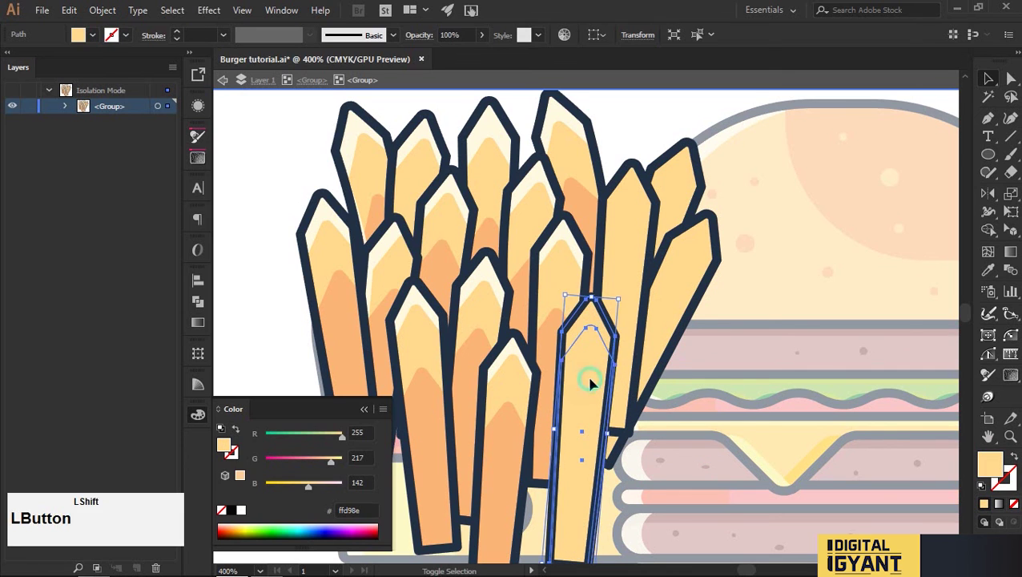
{"action": "key", "text": "shift+m"}
{"action": "scroll", "coordinate": [588, 389], "scroll_direction": "down", "scroll_amount": 2}
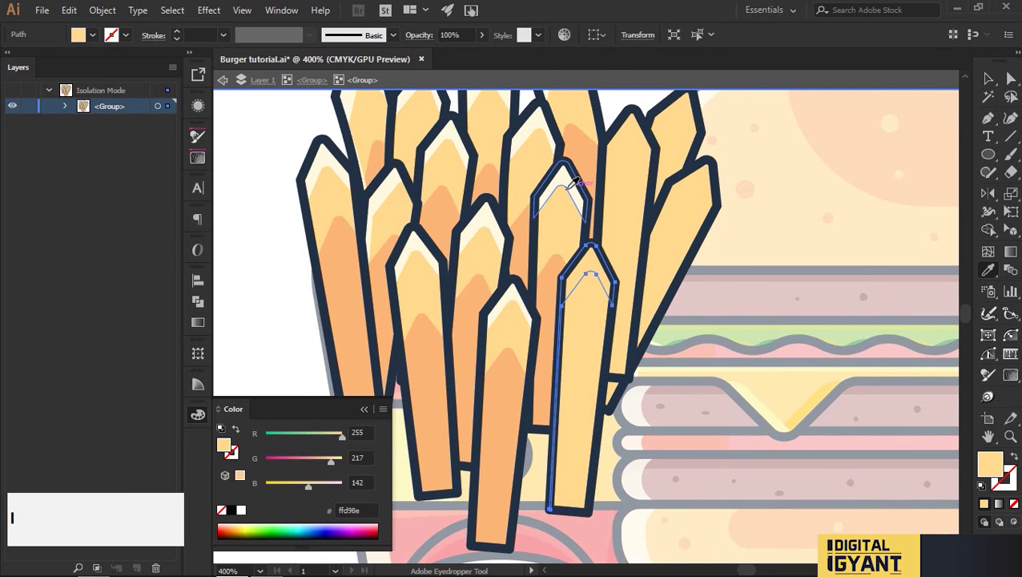
{"action": "key", "text": "v"}
{"action": "scroll", "coordinate": [598, 216], "scroll_direction": "up", "scroll_amount": 2}
{"action": "scroll", "coordinate": [621, 223], "scroll_direction": "down", "scroll_amount": 2}
Copy the front-right fry's fill farther down the fry and trim its excess lower end with Shape Builder
{"action": "left_click_drag", "start_coordinate": [591, 342], "coordinate": [582, 457]}
{"action": "key", "text": "shift+m"}
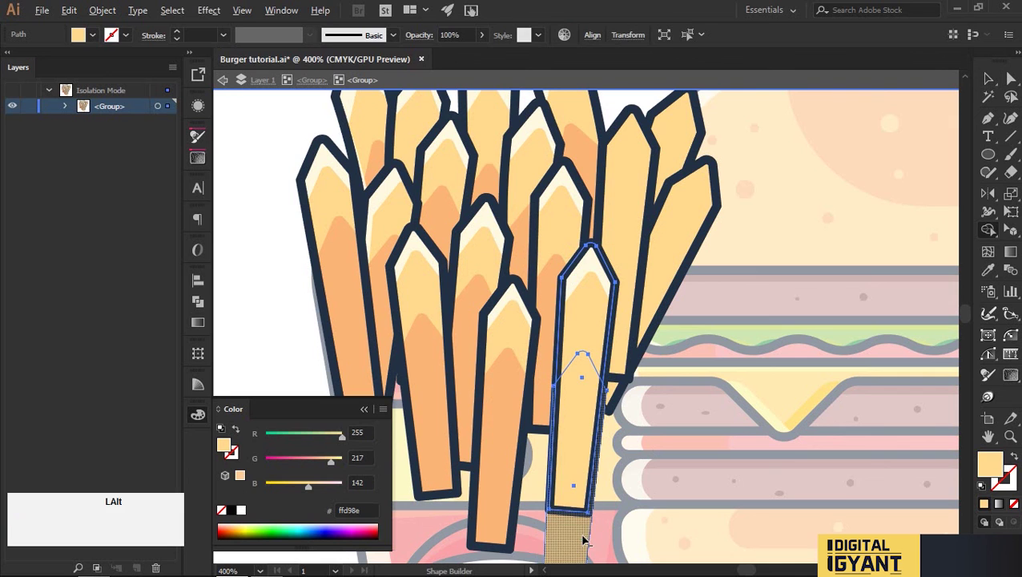
{"action": "left_click", "coordinate": [582, 539], "text": "alt"}
{"action": "key", "text": "v"}
{"action": "left_click", "coordinate": [695, 329]}
Fill the lower shape of the front-right fry with the sampled orange #fbb578
{"action": "left_click", "coordinate": [594, 386]}
{"action": "key", "text": "i"}
{"action": "left_click", "coordinate": [509, 359]}
{"action": "key", "text": "v"}
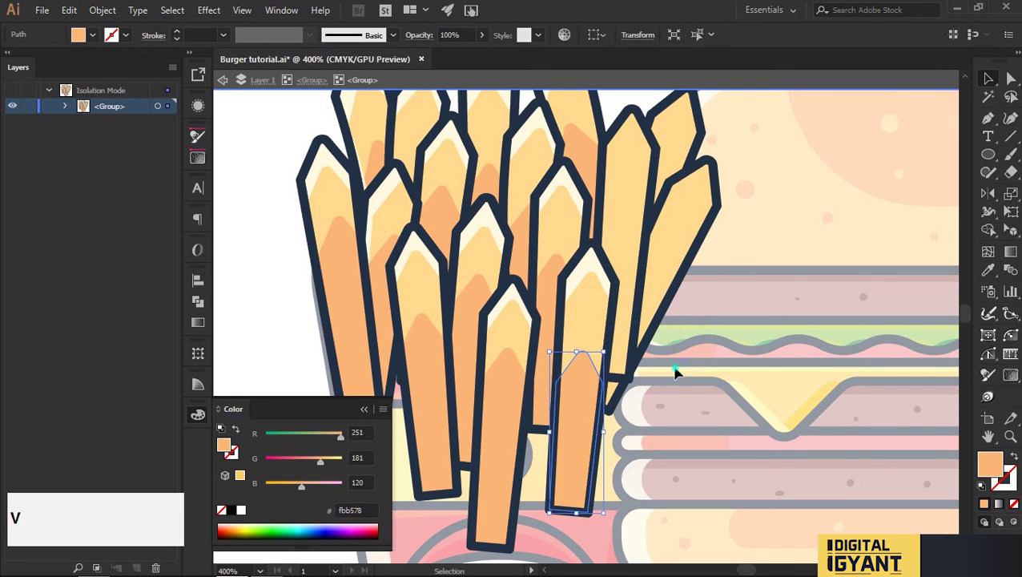
{"action": "left_click", "coordinate": [675, 372]}
Duplicate the tall unshaded fry just right of the front-right fry in place and remove the copy's outline, keeping its #ffd98e fill
{"action": "scroll", "coordinate": [623, 263], "scroll_direction": "up", "scroll_amount": 2}
{"action": "left_click", "coordinate": [647, 270], "text": "ctrl"}
{"action": "key", "text": "slash"}
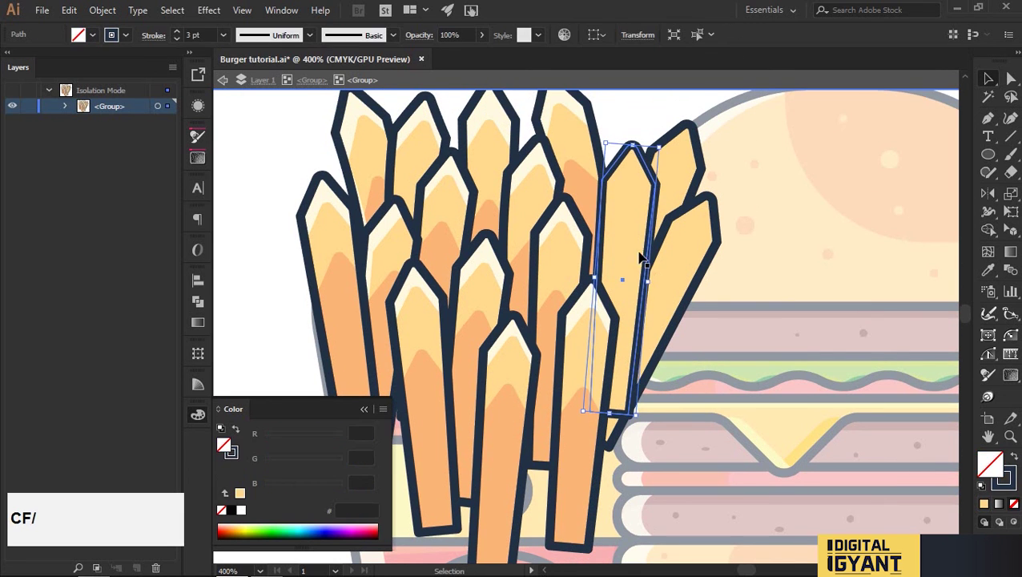
{"action": "left_click", "coordinate": [623, 218]}
{"action": "key", "text": "slash"}
{"action": "left_click", "coordinate": [990, 462]}
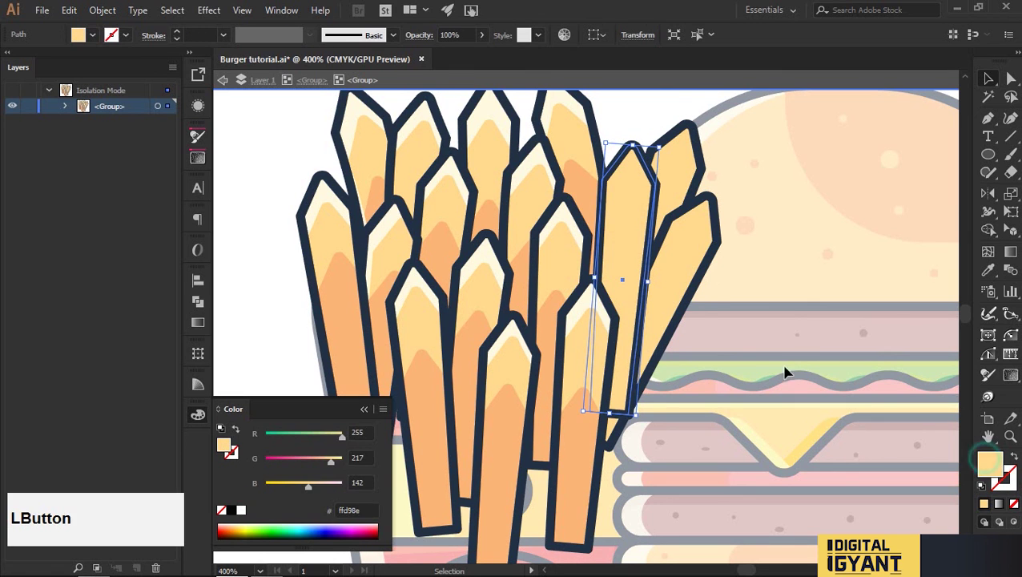
Cut a tip highlight shape for the tall unshaded fry using a slightly lowered copy of its fill and Shape Builder
{"action": "left_click_drag", "start_coordinate": [641, 213], "coordinate": [638, 256], "text": "alt"}
{"action": "scroll", "coordinate": [639, 251], "scroll_direction": "up", "scroll_amount": 1}
{"action": "left_click", "coordinate": [634, 238]}
{"action": "key", "text": "ctrl+c"}
{"action": "key", "text": "ctrl+f"}
{"action": "left_click", "coordinate": [632, 303], "text": "shift"}
{"action": "key", "text": "shift+m"}
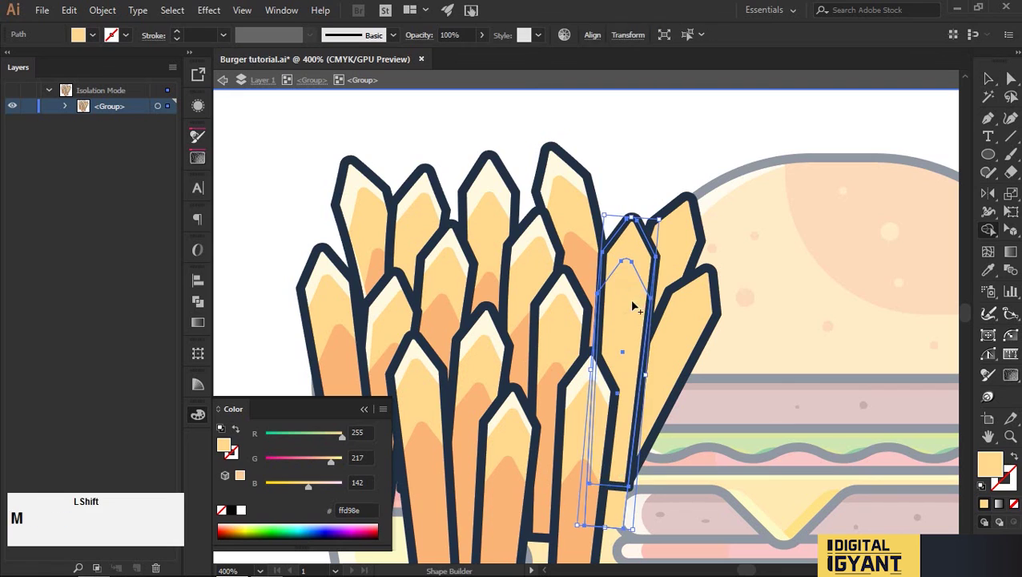
{"action": "left_click", "coordinate": [630, 332], "text": "alt"}
{"action": "left_click", "coordinate": [638, 266]}
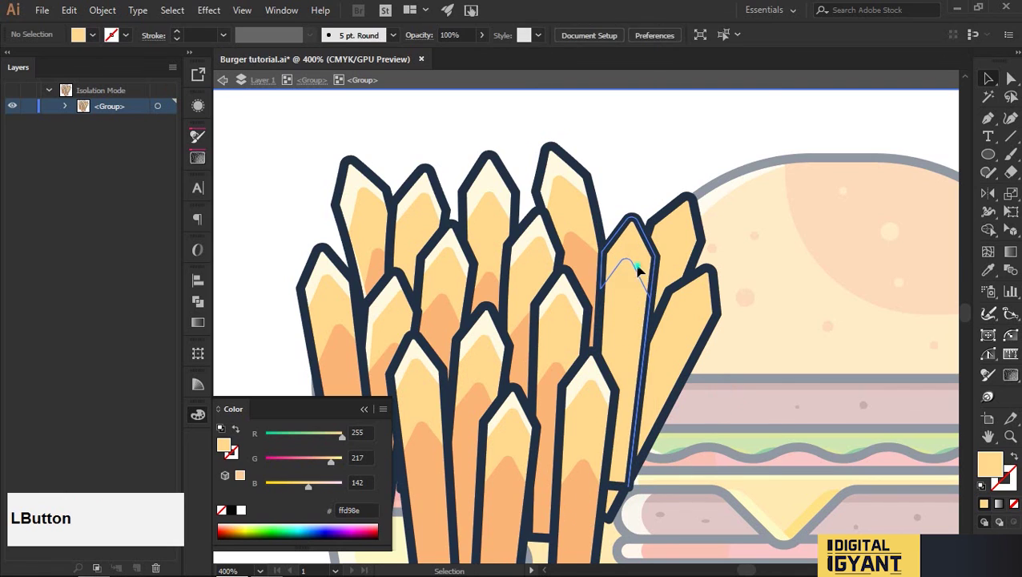
{"action": "key", "text": "v"}
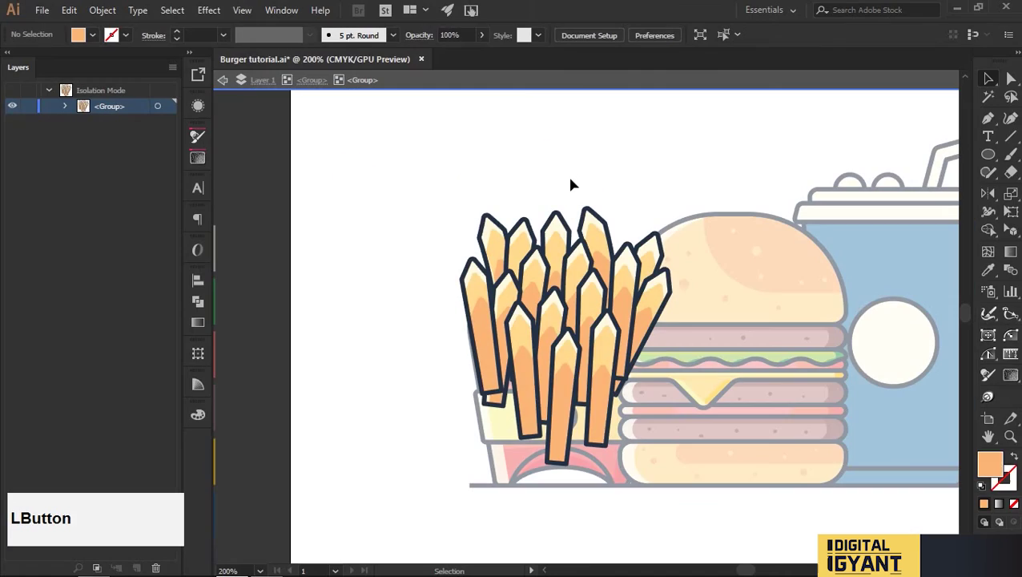
Deselect everything and exit the isolation mode of the fries group
{"action": "left_click", "coordinate": [464, 289]}
{"action": "key", "text": "v"}
{"action": "left_click", "coordinate": [416, 328]}
{"action": "scroll", "coordinate": [410, 378], "scroll_direction": "up", "scroll_amount": 1}
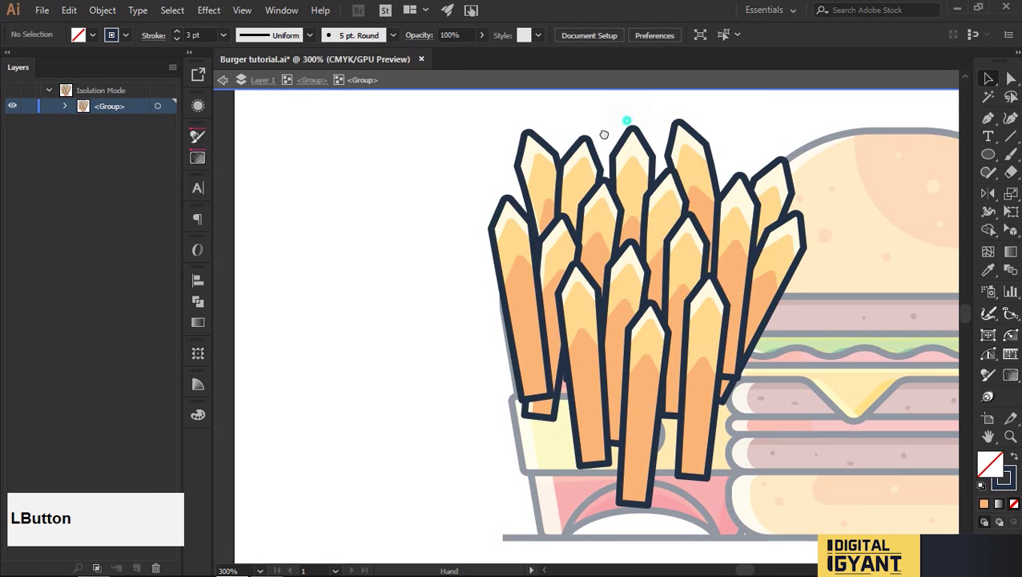
{"action": "left_click_drag", "start_coordinate": [604, 134], "coordinate": [534, 168]}
{"action": "double_click", "coordinate": [605, 126]}
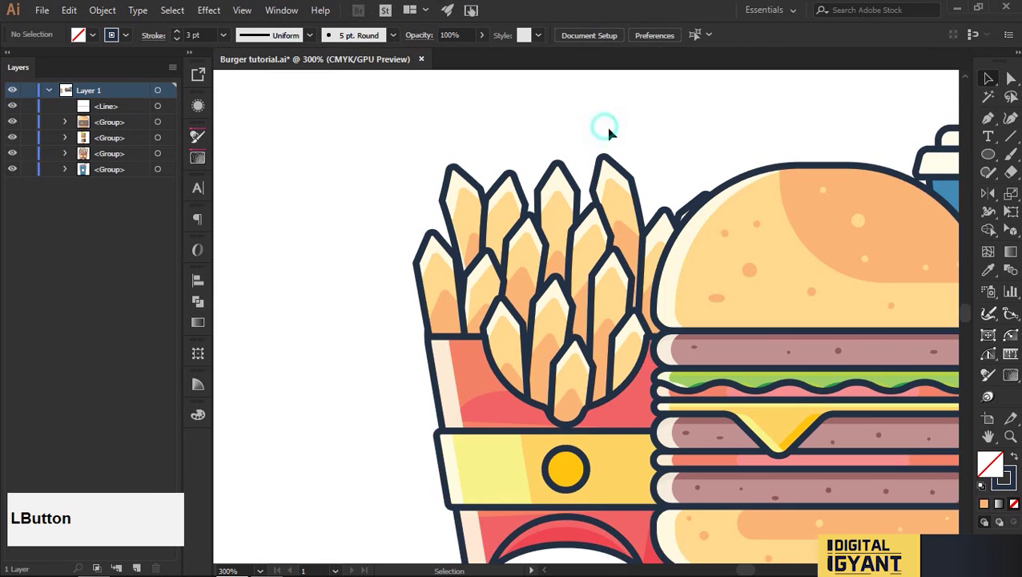
Isolate the drink cup group, duplicate the cup body in place and remove the copy's outline, keeping its blue #418ab4 fill
{"action": "scroll", "coordinate": [687, 287], "scroll_direction": "down", "scroll_amount": 2}
{"action": "left_click_drag", "start_coordinate": [687, 353], "coordinate": [651, 422]}
{"action": "scroll", "coordinate": [525, 399], "scroll_direction": "up", "scroll_amount": 2}
{"action": "left_click_drag", "start_coordinate": [578, 446], "coordinate": [520, 463]}
{"action": "scroll", "coordinate": [508, 454], "scroll_direction": "down", "scroll_amount": 2}
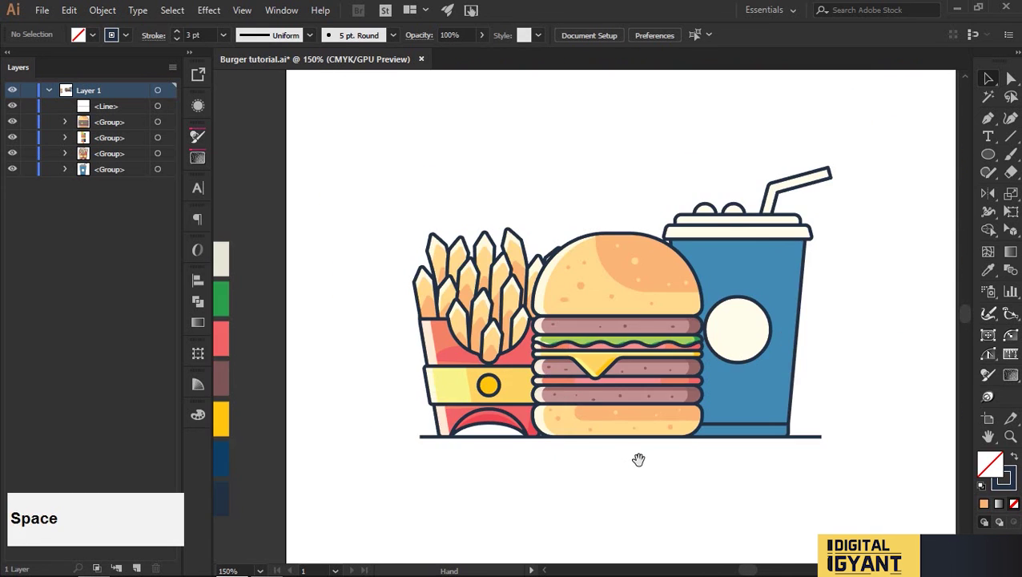
{"action": "left_click_drag", "start_coordinate": [638, 458], "coordinate": [581, 472]}
{"action": "double_click", "coordinate": [696, 392]}
{"action": "scroll", "coordinate": [690, 403], "scroll_direction": "up", "scroll_amount": 1}
{"action": "left_click", "coordinate": [690, 403], "text": "ctrl"}
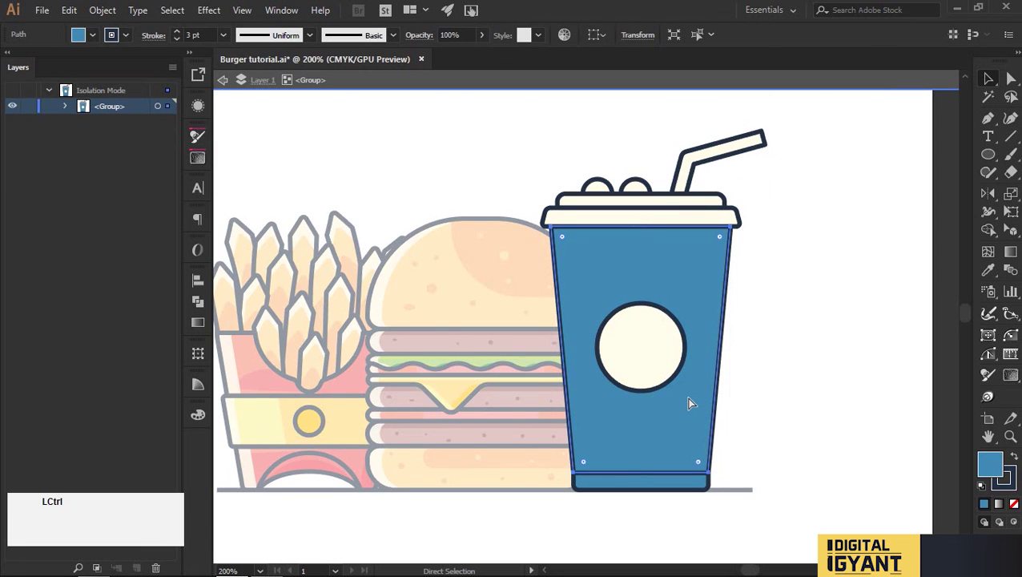
{"action": "left_click", "coordinate": [1003, 481]}
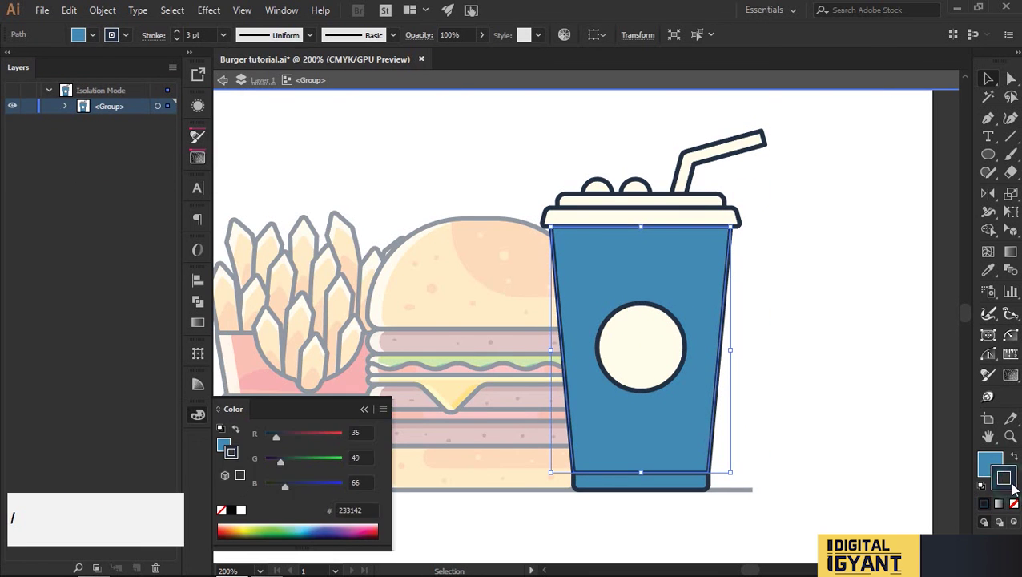
{"action": "key", "text": "slash"}
Cut a strip along the cup body's left edge using a copy shifted to the right and Shape Builder
{"action": "left_click", "coordinate": [848, 382]}
{"action": "left_click", "coordinate": [641, 265]}
{"action": "left_click_drag", "start_coordinate": [641, 265], "coordinate": [661, 268]}
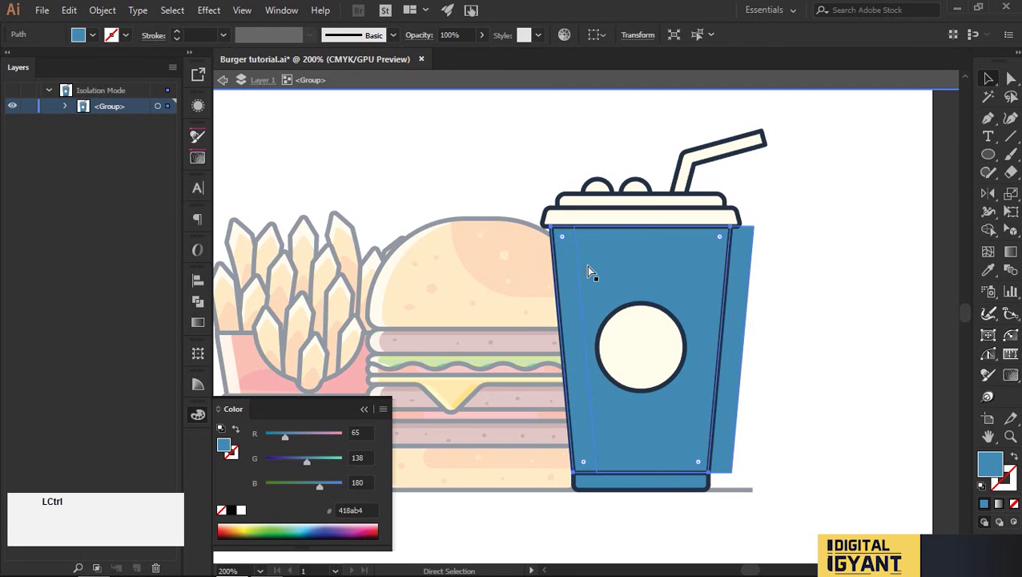
{"action": "key", "text": "ctrl+c"}
{"action": "key", "text": "ctrl+f"}
{"action": "left_click", "coordinate": [644, 250]}
{"action": "key", "text": "shift+m"}
{"action": "left_click_drag", "start_coordinate": [671, 261], "coordinate": [742, 261]}
{"action": "key", "text": "space"}
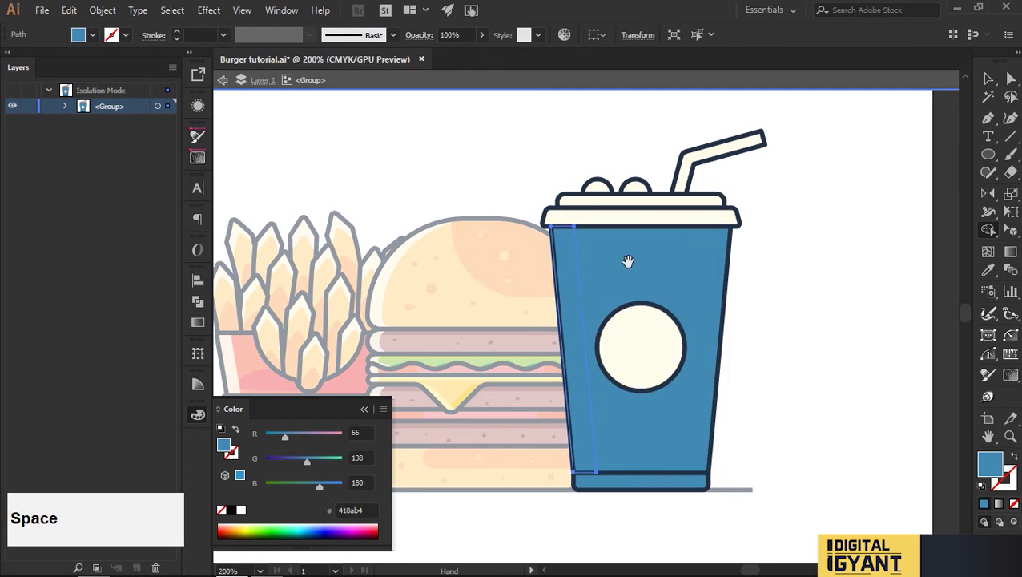
Fill the strip on the cup body's left edge with the sampled cream #fffdea at 88% opacity
{"action": "left_click_drag", "start_coordinate": [634, 257], "coordinate": [744, 247]}
{"action": "scroll", "coordinate": [739, 248], "scroll_direction": "down", "scroll_amount": 2}
{"action": "key", "text": "i"}
{"action": "left_click", "coordinate": [399, 242]}
{"action": "key", "text": "v"}
{"action": "left_click", "coordinate": [736, 421]}
Delete the cream strip from the cup body's left edge
{"action": "scroll", "coordinate": [738, 357], "scroll_direction": "up", "scroll_amount": 3}
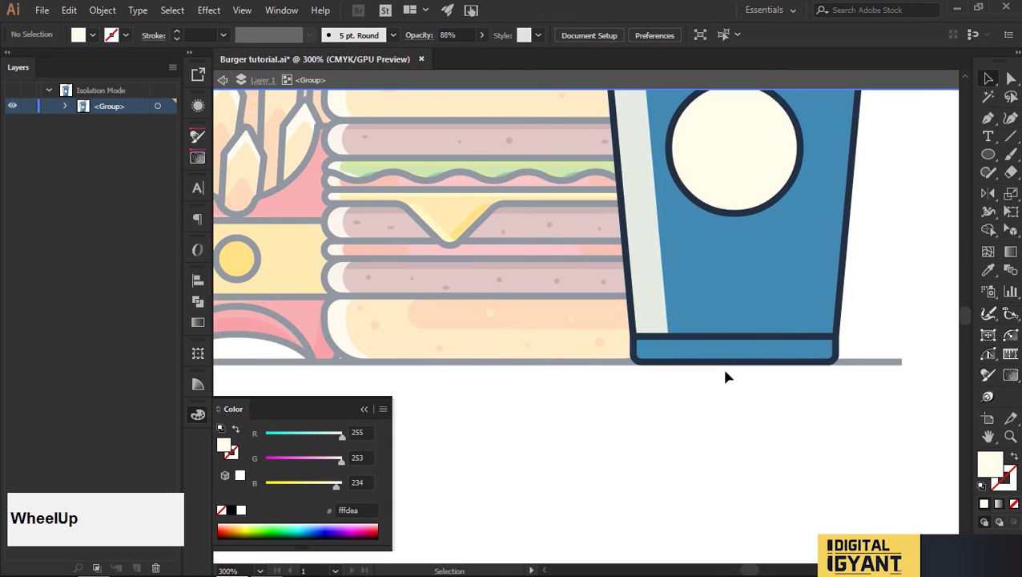
{"action": "left_click", "coordinate": [639, 301]}
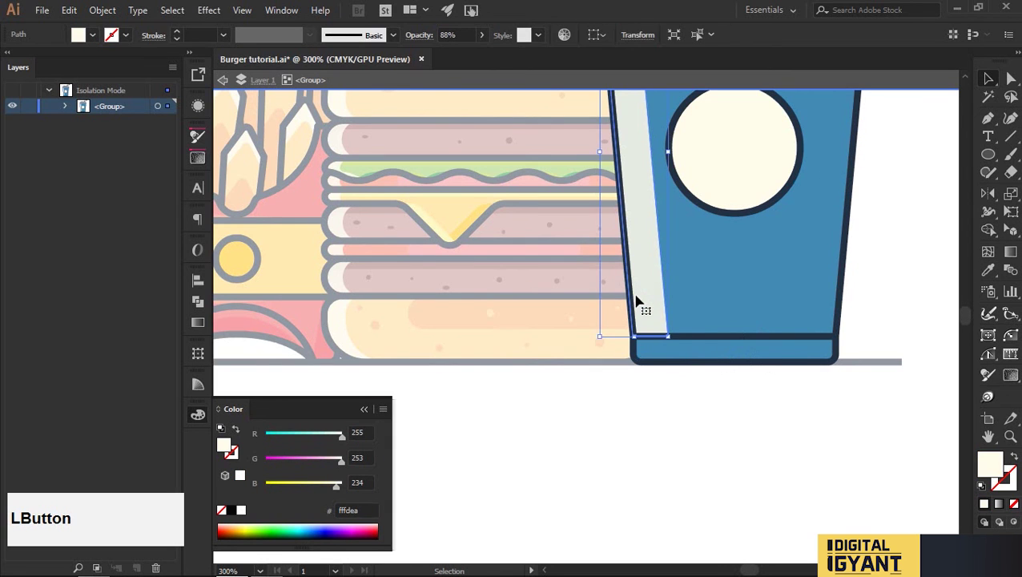
{"action": "key", "text": "Delete"}
Cut a narrower left-edge highlight from a shifted cup body copy with Shape Builder, filled with cream #fffdea at 88% opacity
{"action": "left_click", "coordinate": [648, 274]}
{"action": "left_click_drag", "start_coordinate": [658, 258], "coordinate": [686, 261]}
{"action": "left_click", "coordinate": [639, 401]}
{"action": "left_click", "coordinate": [646, 321]}
{"action": "key", "text": "ctrl+c"}
{"action": "key", "text": "ctrl+f"}
{"action": "left_click", "coordinate": [711, 314], "text": "shift"}
{"action": "key", "text": "shift+m"}
{"action": "left_click", "coordinate": [748, 285]}
{"action": "scroll", "coordinate": [796, 303], "scroll_direction": "down", "scroll_amount": 2}
{"action": "key", "text": "v"}
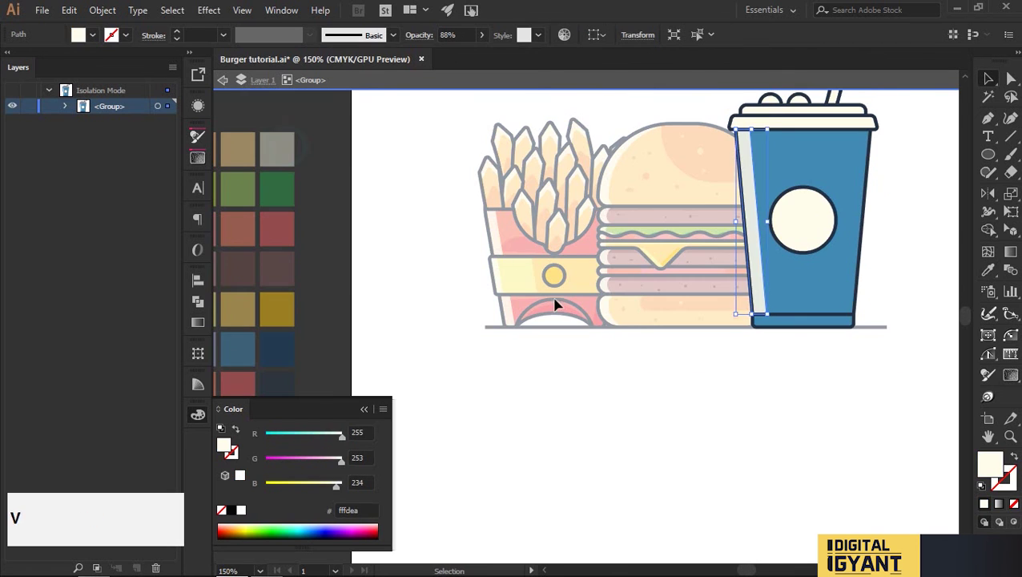
Duplicate the band at the base of the cup in place and remove the copy's outline, keeping its #418ab4 fill
{"action": "scroll", "coordinate": [819, 318], "scroll_direction": "up", "scroll_amount": 2}
{"action": "left_click", "coordinate": [797, 301]}
{"action": "key", "text": "ctrl+f"}
{"action": "key", "text": "slash"}
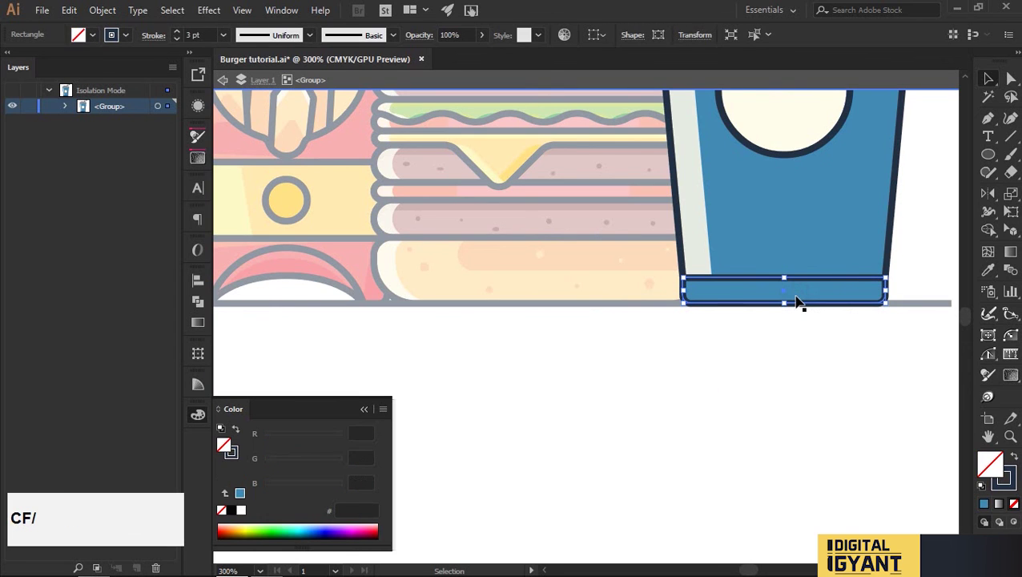
{"action": "left_click", "coordinate": [798, 298]}
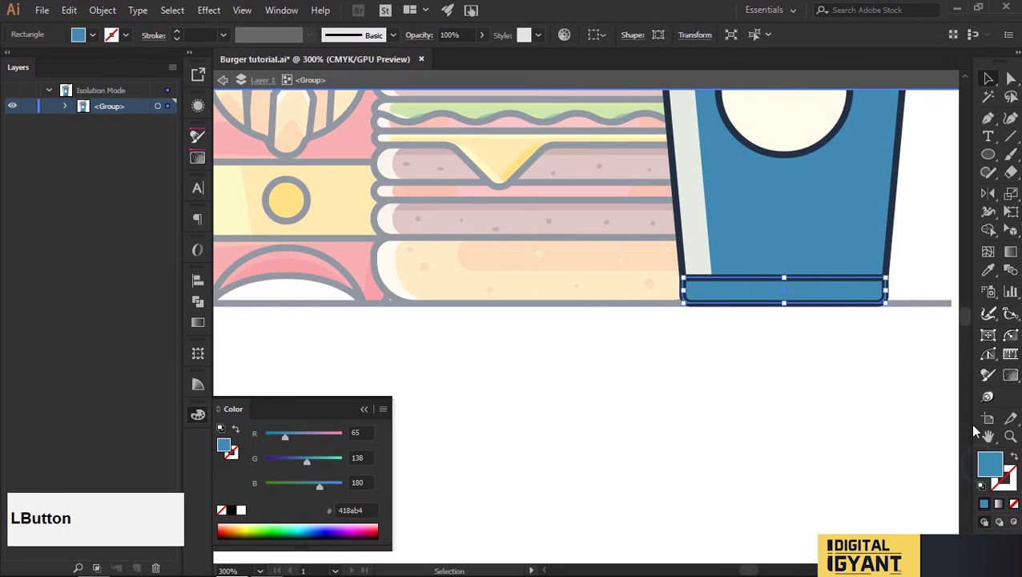
Cut a highlight piece at the left end of the cup's base band using a shifted copy and Shape Builder
{"action": "left_click_drag", "start_coordinate": [727, 296], "coordinate": [898, 291]}
{"action": "left_click", "coordinate": [696, 291], "text": "shift"}
{"action": "key", "text": "shift+m"}
{"action": "key", "text": "ctrl+z"}
{"action": "key", "text": "v"}
{"action": "left_click", "coordinate": [808, 343]}
{"action": "left_click", "coordinate": [703, 288]}
{"action": "key", "text": "ctrl+c"}
{"action": "key", "text": "shift+m"}
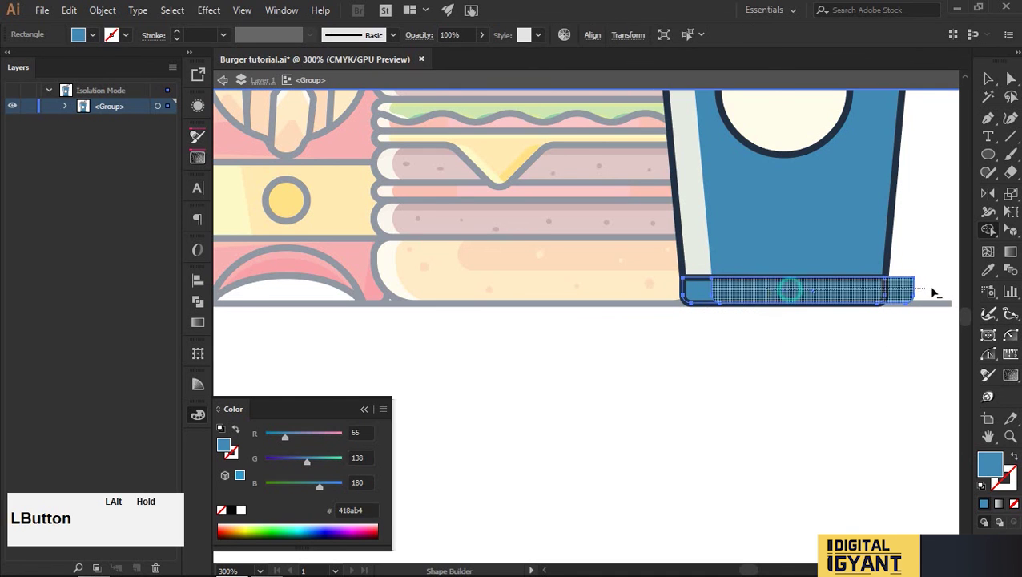
{"action": "left_click_drag", "start_coordinate": [931, 290], "coordinate": [935, 290]}
Fill the highlight piece of the base band with the cream #fffdea at 88% opacity sampled from the cup body's highlight
{"action": "key", "text": "i"}
{"action": "left_click", "coordinate": [700, 244]}
{"action": "key", "text": "v"}
{"action": "left_click", "coordinate": [748, 351]}
Cut a shadow shape for the cup body's lower right from an offset copy with Shape Builder and round its upper-left corner
{"action": "key", "text": "space"}
{"action": "left_click_drag", "start_coordinate": [849, 200], "coordinate": [665, 391]}
{"action": "scroll", "coordinate": [665, 391], "scroll_direction": "down", "scroll_amount": 1}
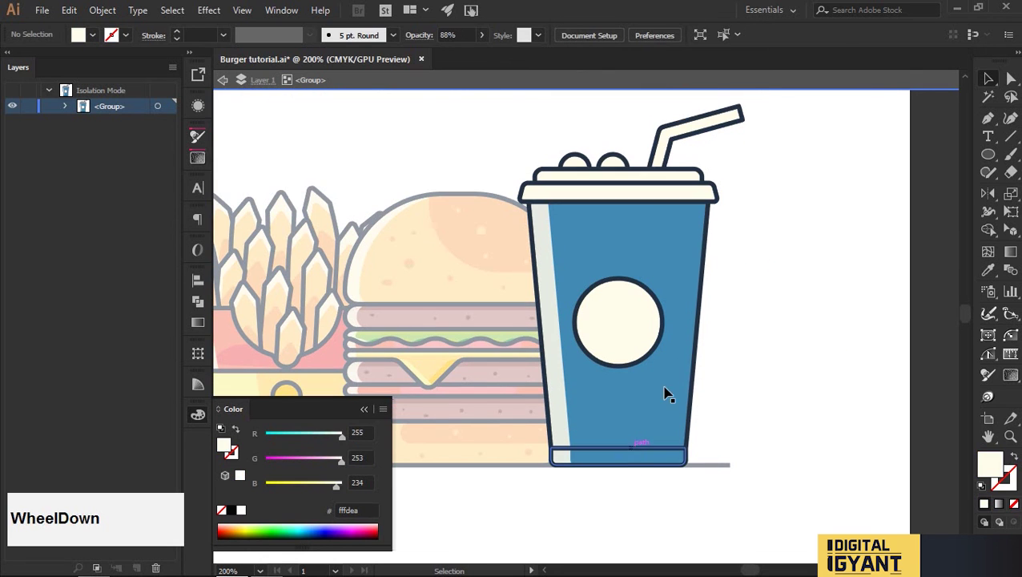
{"action": "left_click", "coordinate": [663, 381]}
{"action": "left_click_drag", "start_coordinate": [676, 345], "coordinate": [739, 398]}
{"action": "left_click", "coordinate": [646, 236], "text": "shift"}
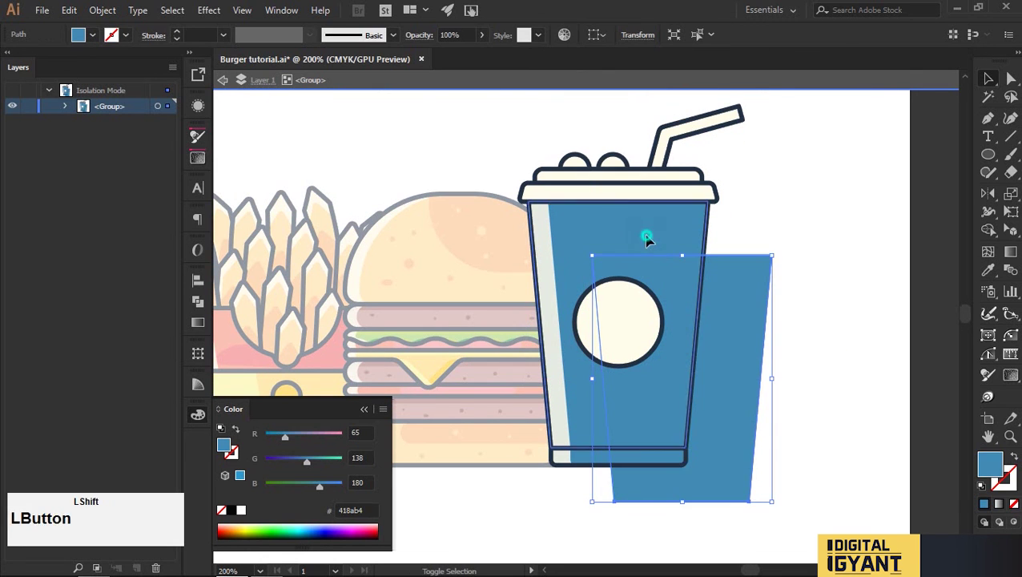
{"action": "key", "text": "shift+m"}
{"action": "left_click", "coordinate": [736, 363], "text": "alt"}
{"action": "key", "text": "a"}
{"action": "left_click", "coordinate": [604, 268]}
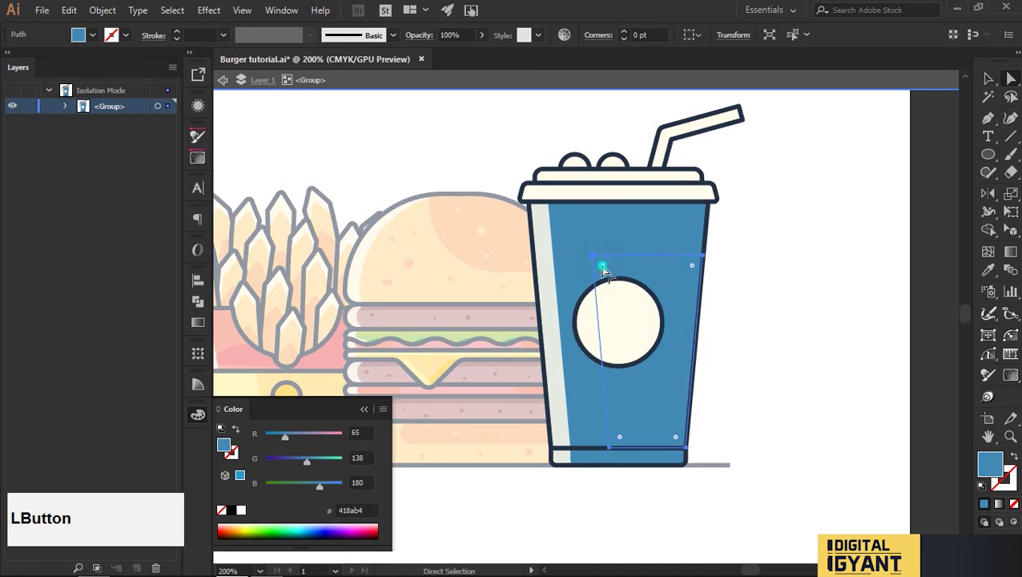
Fill the cup body's shadow shape with the dark blue #104067 sampled from the colour palette
{"action": "scroll", "coordinate": [753, 322], "scroll_direction": "down", "scroll_amount": 3}
{"action": "key", "text": "i"}
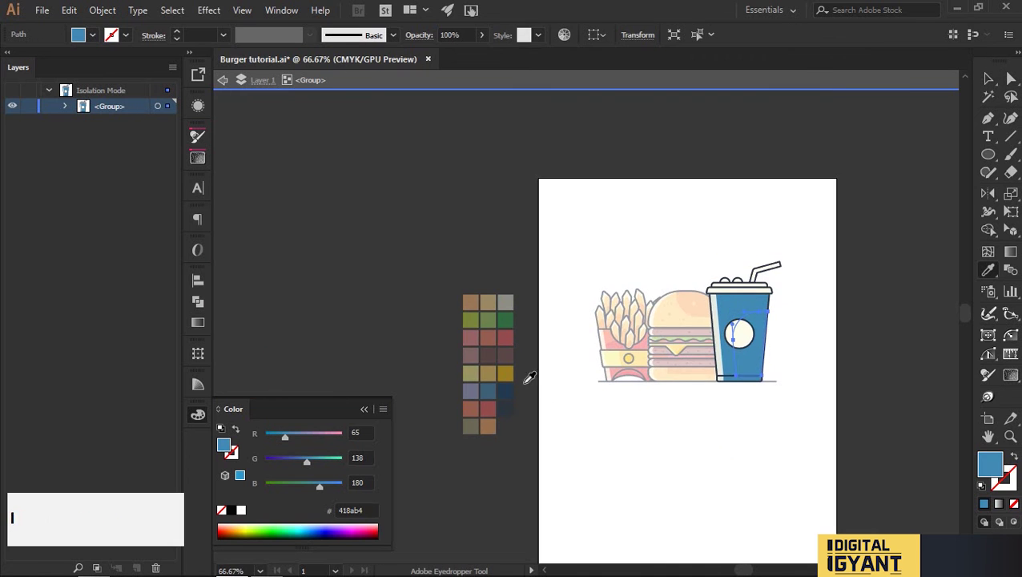
{"action": "scroll", "coordinate": [489, 377], "scroll_direction": "up", "scroll_amount": 1}
{"action": "left_click", "coordinate": [442, 377]}
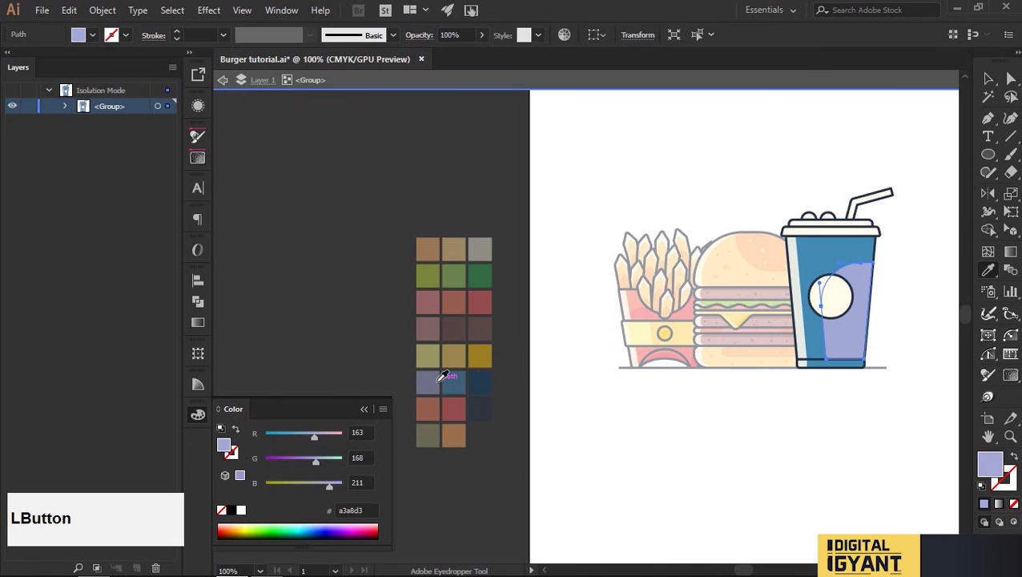
{"action": "left_click", "coordinate": [480, 383]}
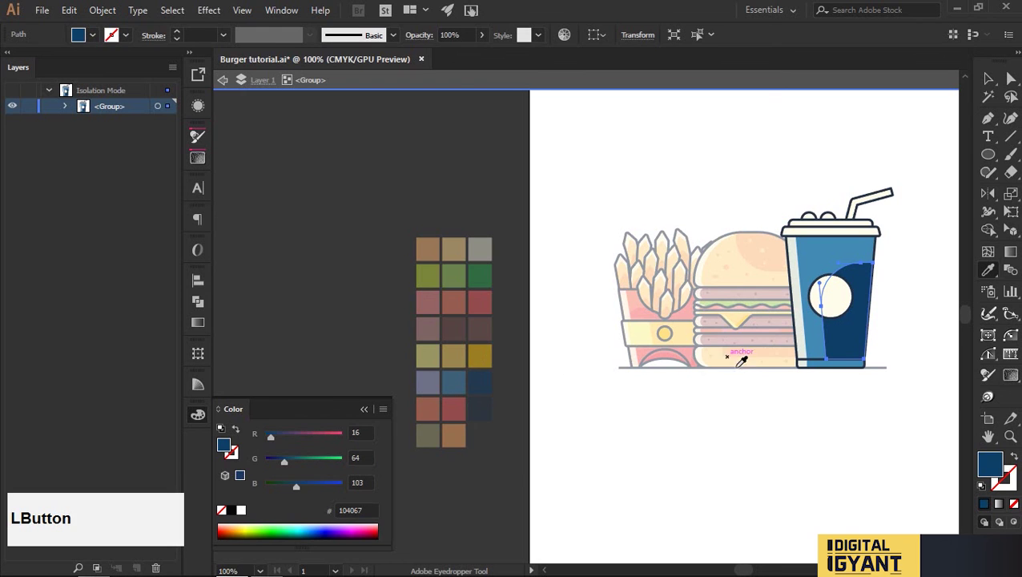
Set the opacity of the cup body's dark blue shadow shape to 40%
{"action": "scroll", "coordinate": [891, 367], "scroll_direction": "up", "scroll_amount": 2}
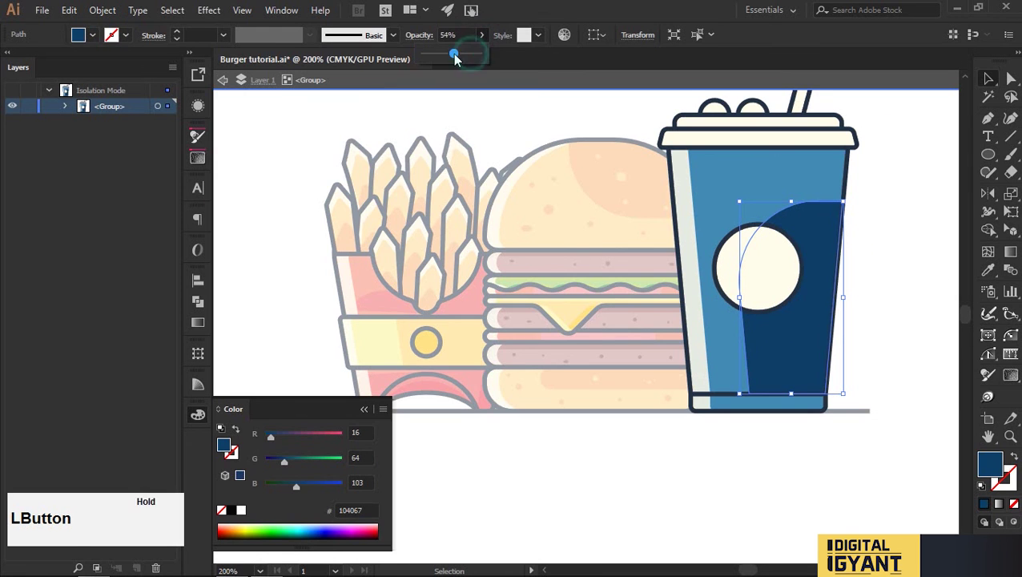
{"action": "left_click_drag", "start_coordinate": [454, 58], "coordinate": [447, 58]}
{"action": "left_click", "coordinate": [889, 236]}
{"action": "left_click", "coordinate": [888, 235]}
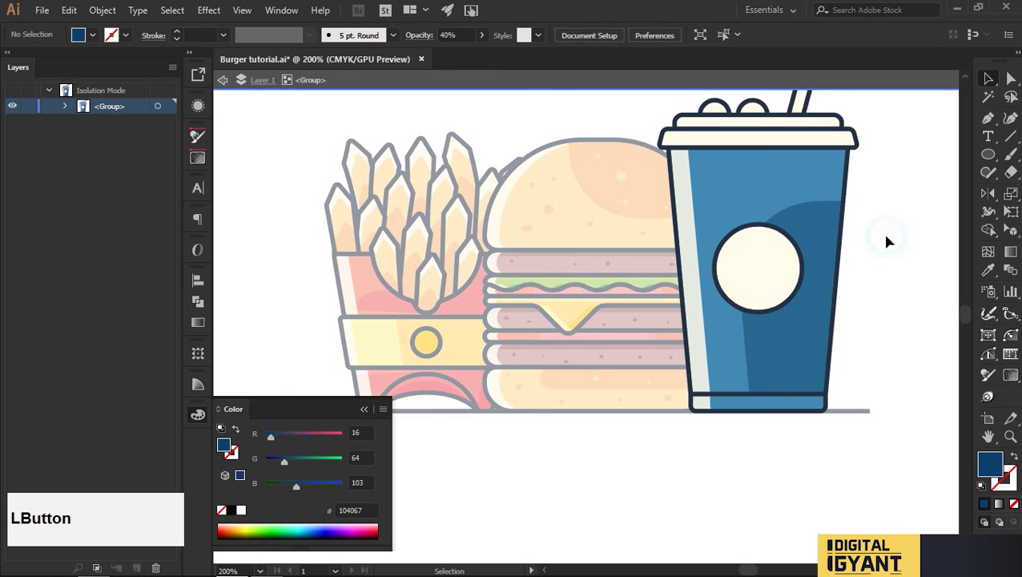
Cut a narrow strip along the cup body's right edge using a copy shifted to the left and Shape Builder
{"action": "left_click_drag", "start_coordinate": [898, 234], "coordinate": [850, 287]}
{"action": "left_click", "coordinate": [773, 238]}
{"action": "scroll", "coordinate": [774, 238], "scroll_direction": "up", "scroll_amount": 1}
{"action": "left_click_drag", "start_coordinate": [772, 236], "coordinate": [742, 233]}
{"action": "left_click", "coordinate": [794, 230]}
{"action": "key", "text": "ctrl+f"}
{"action": "left_click", "coordinate": [754, 241], "text": "shift"}
{"action": "key", "text": "shift+m"}
{"action": "left_click_drag", "start_coordinate": [649, 271], "coordinate": [525, 277], "text": "alt"}
Fill the narrow strip along the cup body's right edge with the dark blue #104067 sampled from the colour palette
{"action": "key", "text": "v"}
{"action": "left_click", "coordinate": [828, 261]}
{"action": "left_click", "coordinate": [783, 229]}
{"action": "scroll", "coordinate": [781, 225], "scroll_direction": "down", "scroll_amount": 4}
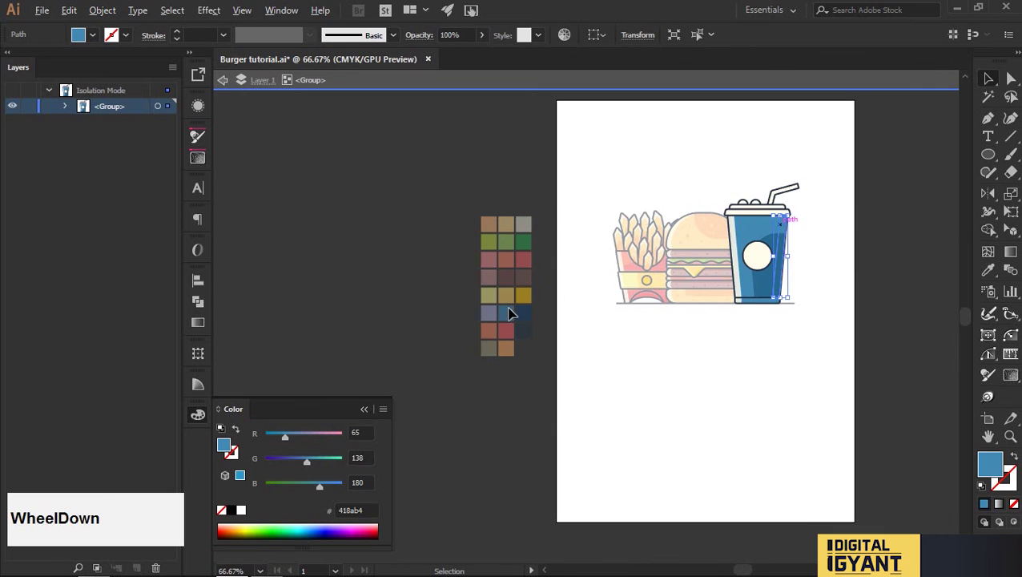
{"action": "key", "text": "i"}
{"action": "left_click", "coordinate": [520, 310]}
{"action": "key", "text": "v"}
{"action": "left_click", "coordinate": [716, 366]}
Cut a narrow strip along the cup body's top edge using a copy shifted down and Shape Builder
{"action": "scroll", "coordinate": [797, 221], "scroll_direction": "up", "scroll_amount": 4}
{"action": "left_click_drag", "start_coordinate": [664, 219], "coordinate": [667, 239], "text": "alt+shift"}
{"action": "left_click", "coordinate": [698, 210]}
{"action": "key", "text": "ctrl+c"}
{"action": "left_click", "coordinate": [675, 245], "text": "shift"}
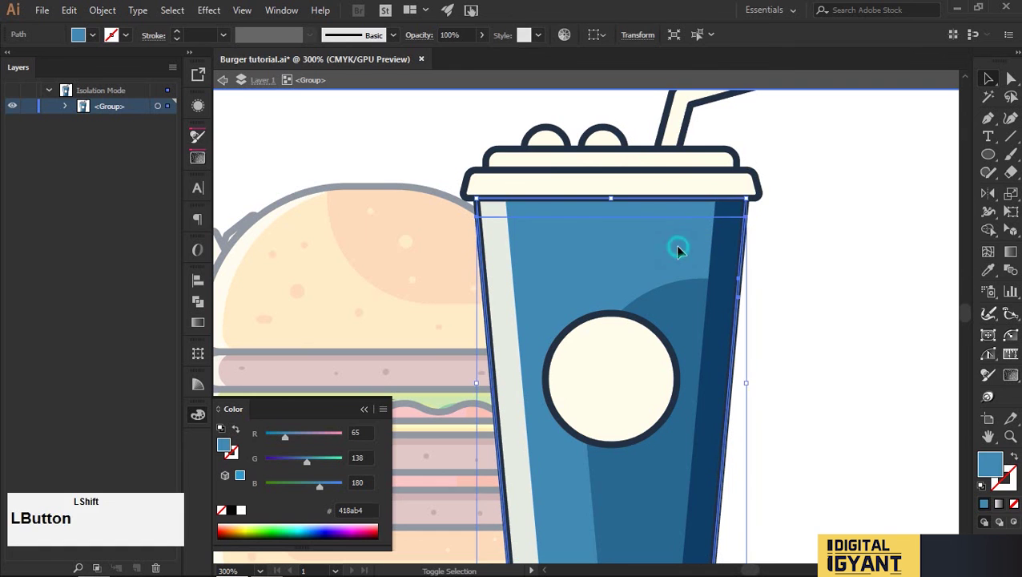
{"action": "key", "text": "shift+m"}
{"action": "mouse_move", "coordinate": [581, 272]}
{"action": "left_mouse_down"}
{"action": "mouse_move", "coordinate": [467, 312]}
{"action": "mouse_move", "coordinate": [515, 314]}
{"action": "left_mouse_up"}
{"action": "scroll", "coordinate": [515, 315], "scroll_direction": "down", "scroll_amount": 2}
{"action": "left_click_drag", "start_coordinate": [627, 331], "coordinate": [706, 331]}
Fill the strip under the lid with the dark blue #104067 sampled from the right-edge strip
{"action": "key", "text": "i"}
{"action": "left_click", "coordinate": [702, 304]}
{"action": "key", "text": "v"}
{"action": "scroll", "coordinate": [694, 269], "scroll_direction": "up", "scroll_amount": 2}
{"action": "key", "text": "i"}
{"action": "left_click", "coordinate": [705, 281]}
{"action": "key", "text": "v"}
{"action": "left_click", "coordinate": [749, 330]}
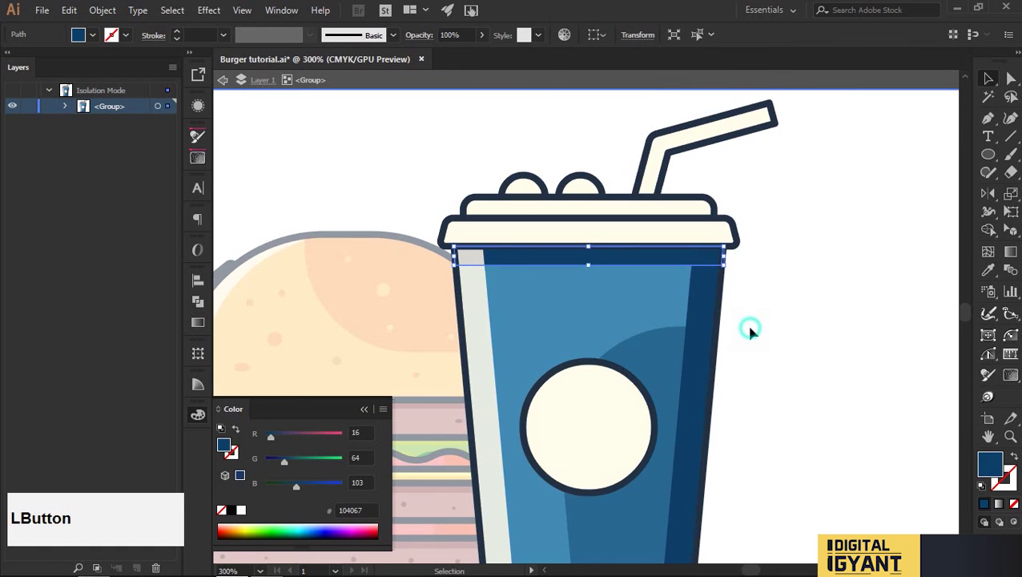
Slice the dark blue strip under the lid into four pieces with vertical Knife cuts
{"action": "scroll", "coordinate": [751, 333], "scroll_direction": "down", "scroll_amount": 2}
{"action": "scroll", "coordinate": [716, 291], "scroll_direction": "up", "scroll_amount": 3}
{"action": "left_click", "coordinate": [704, 283]}
{"action": "left_click_drag", "start_coordinate": [566, 282], "coordinate": [641, 286]}
{"action": "key", "text": "ctrl+z"}
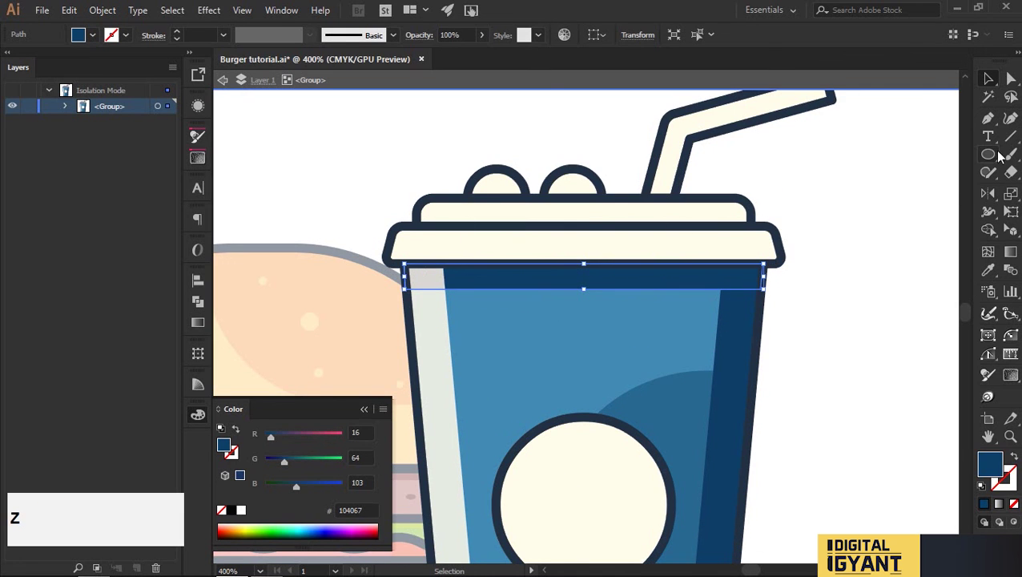
{"action": "left_click_drag", "start_coordinate": [1011, 170], "coordinate": [897, 207]}
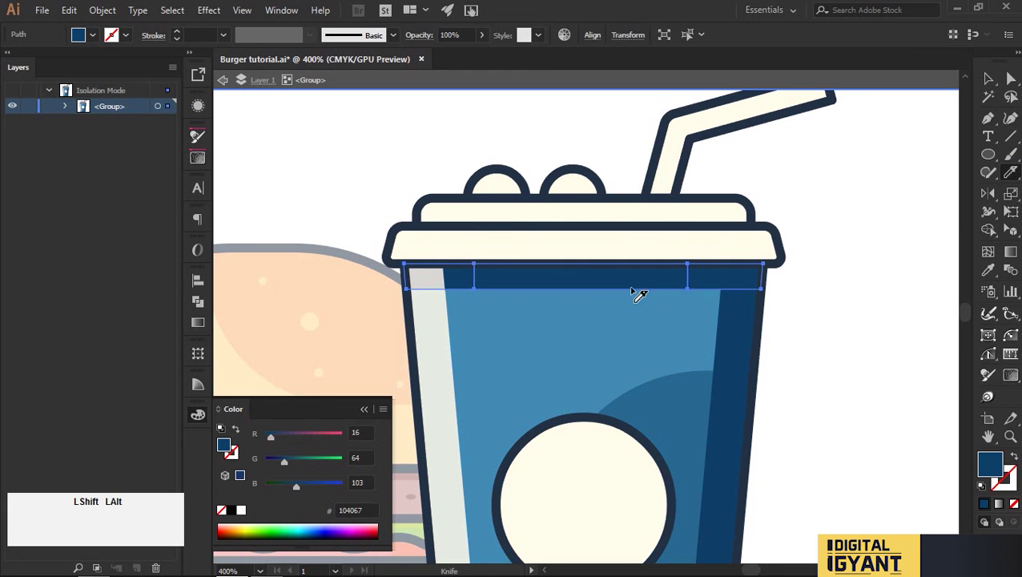
{"action": "key", "text": "v"}
{"action": "left_click", "coordinate": [827, 291]}
Delete the leftmost piece and the piece right of centre from the sliced strip under the lid
{"action": "key", "text": "a"}
{"action": "left_click", "coordinate": [654, 271]}
{"action": "left_click", "coordinate": [450, 285], "text": "shift"}
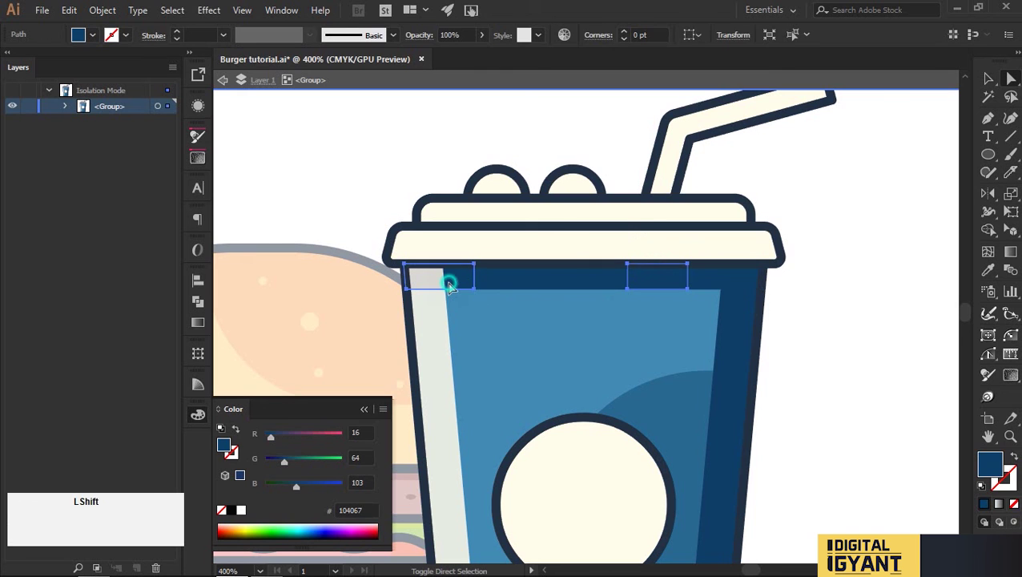
{"action": "key", "text": "Delete"}
Round the lower corners of the remaining centre piece under the lid
{"action": "key", "text": "v"}
{"action": "key", "text": "a"}
{"action": "left_click", "coordinate": [491, 287]}
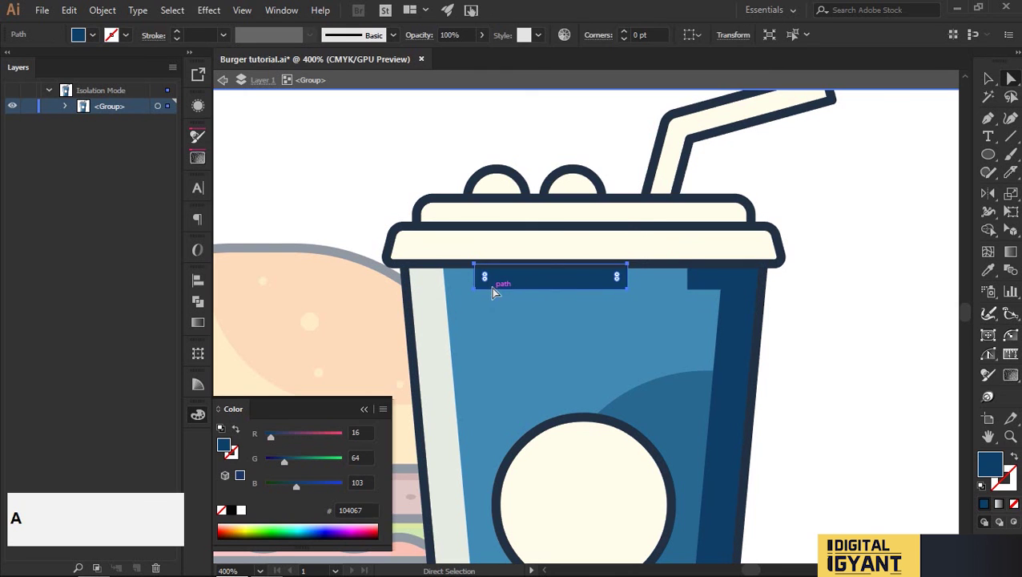
{"action": "left_click_drag", "start_coordinate": [616, 280], "coordinate": [600, 265]}
{"action": "key", "text": "v"}
Merge the small upper-right piece with the cup's right-edge strip and round the corners where they meet
{"action": "left_click", "coordinate": [703, 273]}
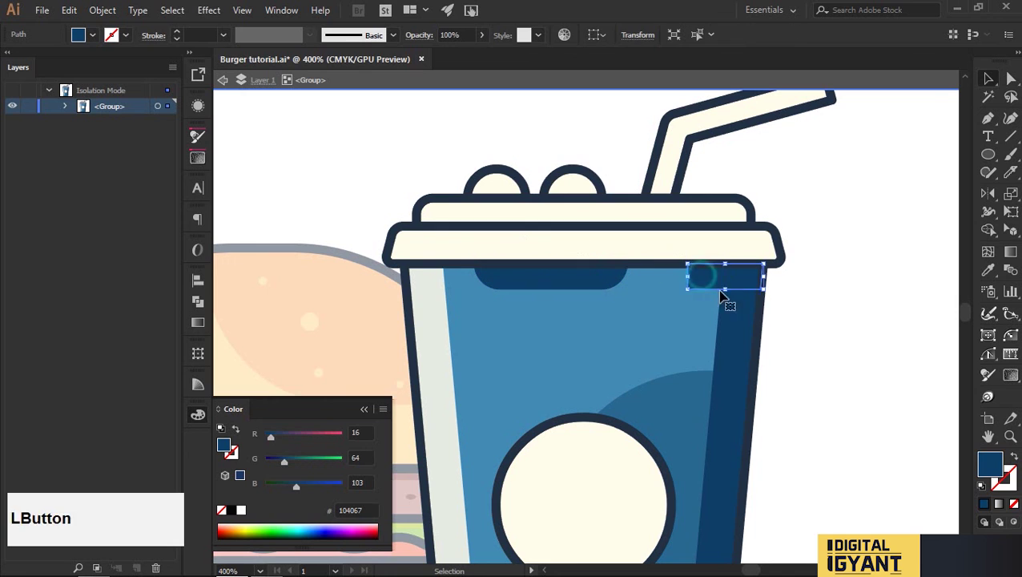
{"action": "left_click", "coordinate": [728, 324], "text": "shift"}
{"action": "key", "text": "a"}
{"action": "left_click_drag", "start_coordinate": [735, 322], "coordinate": [727, 255]}
{"action": "left_click", "coordinate": [696, 283]}
{"action": "left_click_drag", "start_coordinate": [719, 303], "coordinate": [639, 345]}
{"action": "scroll", "coordinate": [741, 300], "scroll_direction": "up", "scroll_amount": 1}
{"action": "key", "text": "v"}
{"action": "left_click", "coordinate": [857, 317]}
{"action": "scroll", "coordinate": [833, 310], "scroll_direction": "down", "scroll_amount": 4}
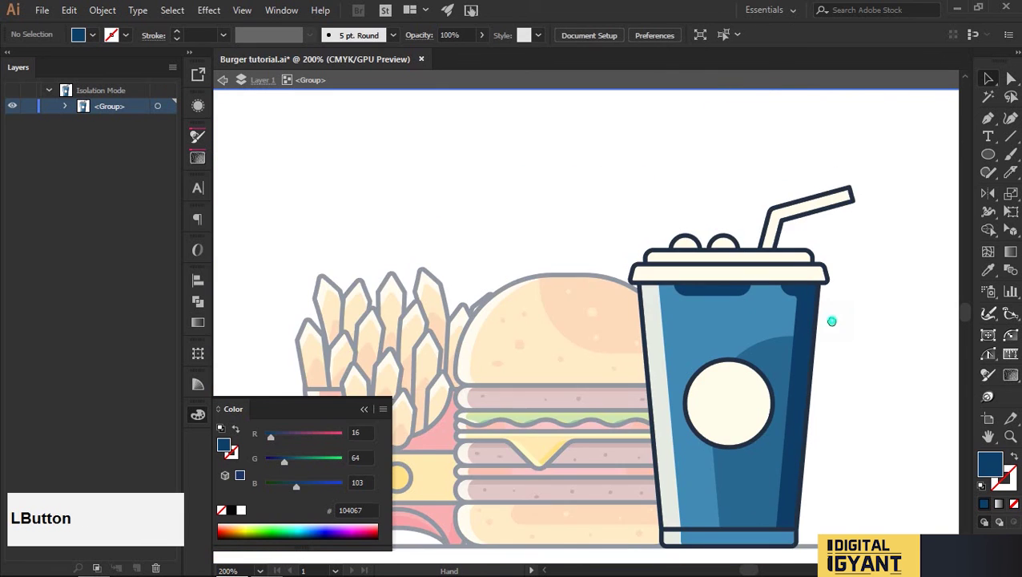
{"action": "left_click_drag", "start_coordinate": [831, 320], "coordinate": [820, 259]}
{"action": "scroll", "coordinate": [802, 281], "scroll_direction": "up", "scroll_amount": 1}
{"action": "left_click", "coordinate": [683, 210]}
{"action": "left_click", "coordinate": [483, 36]}
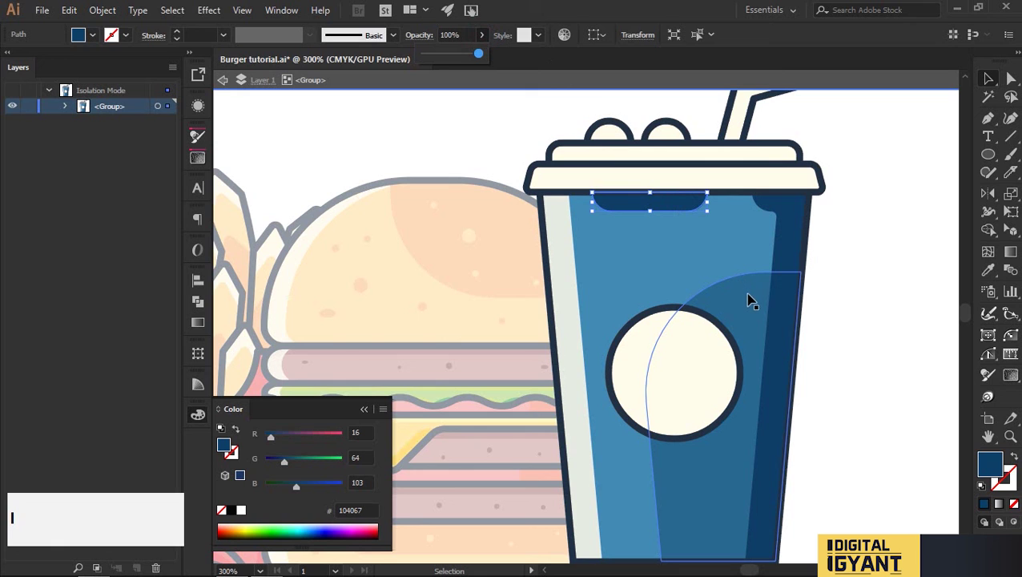
{"action": "left_click", "coordinate": [861, 255]}
{"action": "left_click", "coordinate": [905, 232]}
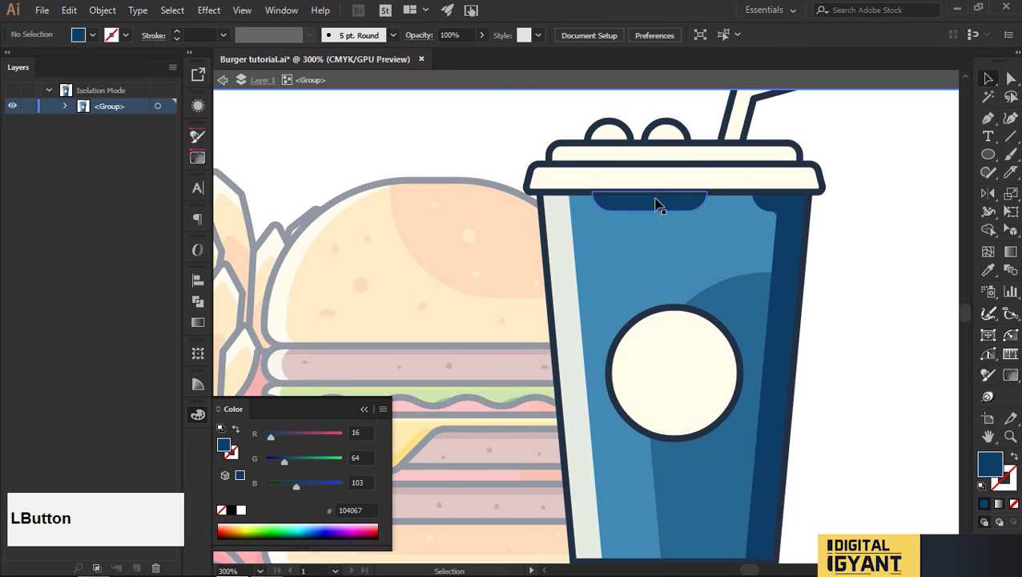
Match the rounded centre shadow under the lid to the cup body's 40% opacity dark blue shadow with the Eyedropper
{"action": "left_click", "coordinate": [655, 205]}
{"action": "key", "text": "i"}
{"action": "left_click", "coordinate": [747, 313]}
{"action": "key", "text": "v"}
{"action": "left_click", "coordinate": [821, 289]}
{"action": "scroll", "coordinate": [820, 289], "scroll_direction": "down", "scroll_amount": 2}
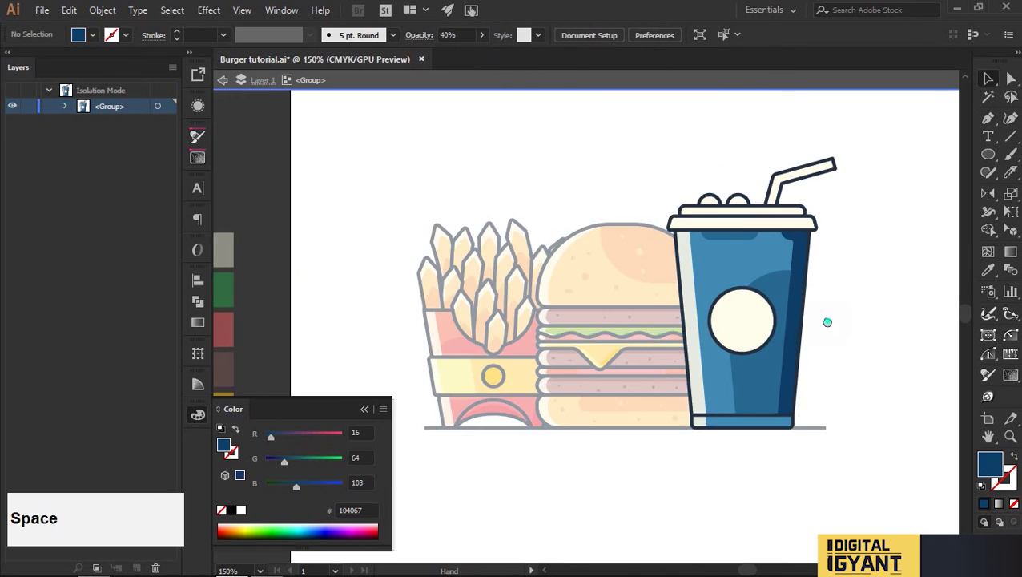
Fill the circle on the cup with yellow #ffd464 sampled from the fries box, keeping its dark 3 pt outline
{"action": "left_click_drag", "start_coordinate": [826, 319], "coordinate": [802, 324]}
{"action": "scroll", "coordinate": [767, 392], "scroll_direction": "up", "scroll_amount": 2}
{"action": "left_click", "coordinate": [698, 299]}
{"action": "key", "text": "i"}
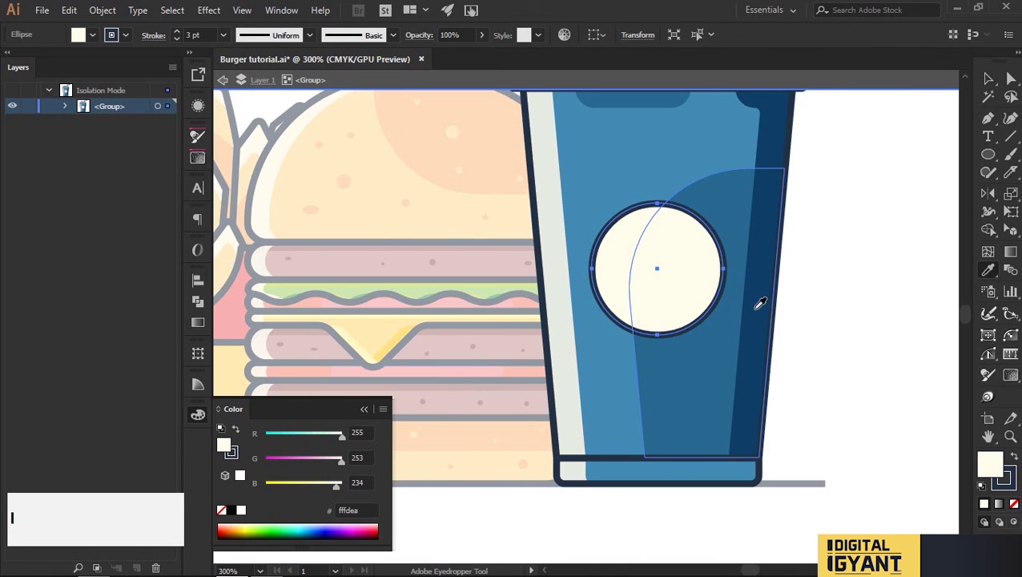
{"action": "scroll", "coordinate": [765, 301], "scroll_direction": "down", "scroll_amount": 2}
{"action": "left_click", "coordinate": [472, 353], "text": "shift"}
{"action": "key", "text": "v"}
{"action": "left_click", "coordinate": [834, 305]}
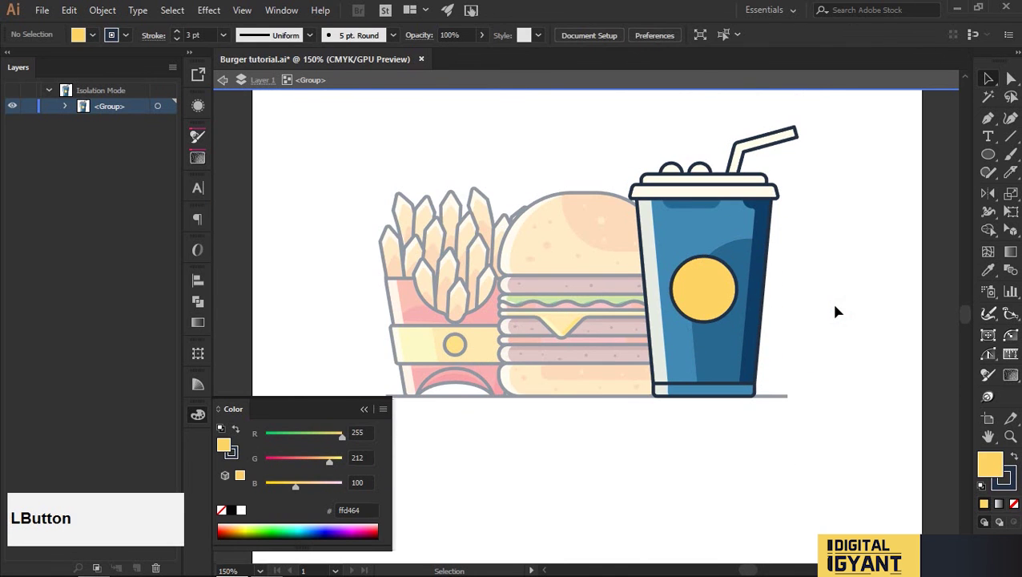
Paste a copy of the cup's yellow circle in place and remove the copy's stroke
{"action": "scroll", "coordinate": [825, 309], "scroll_direction": "up", "scroll_amount": 1}
{"action": "scroll", "coordinate": [761, 352], "scroll_direction": "up", "scroll_amount": 2}
{"action": "left_click", "coordinate": [677, 343]}
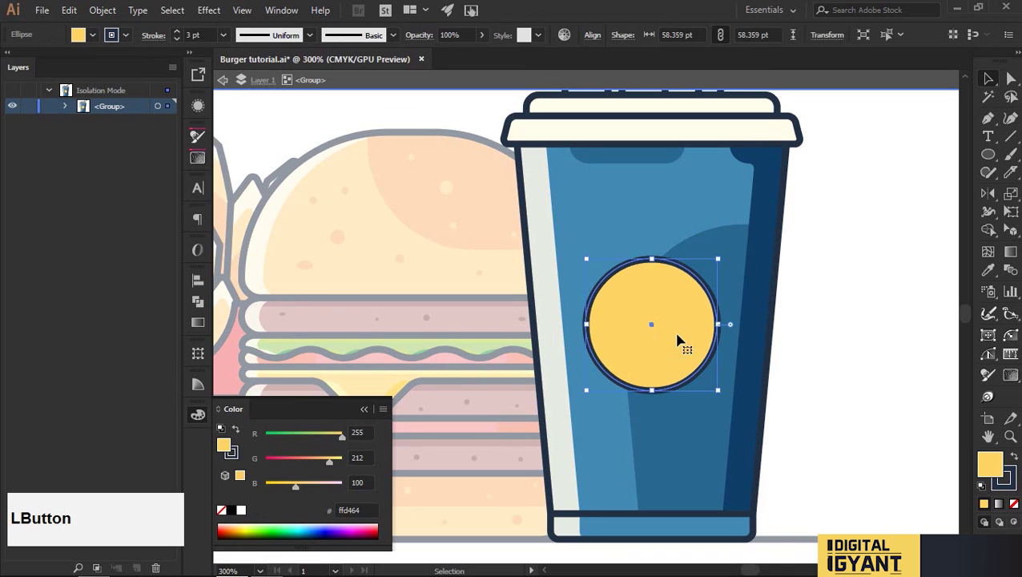
{"action": "key", "text": "ctrl+f"}
{"action": "key", "text": "slash"}
{"action": "left_click", "coordinate": [678, 339]}
{"action": "key", "text": "slash"}
{"action": "left_click", "coordinate": [988, 462]}
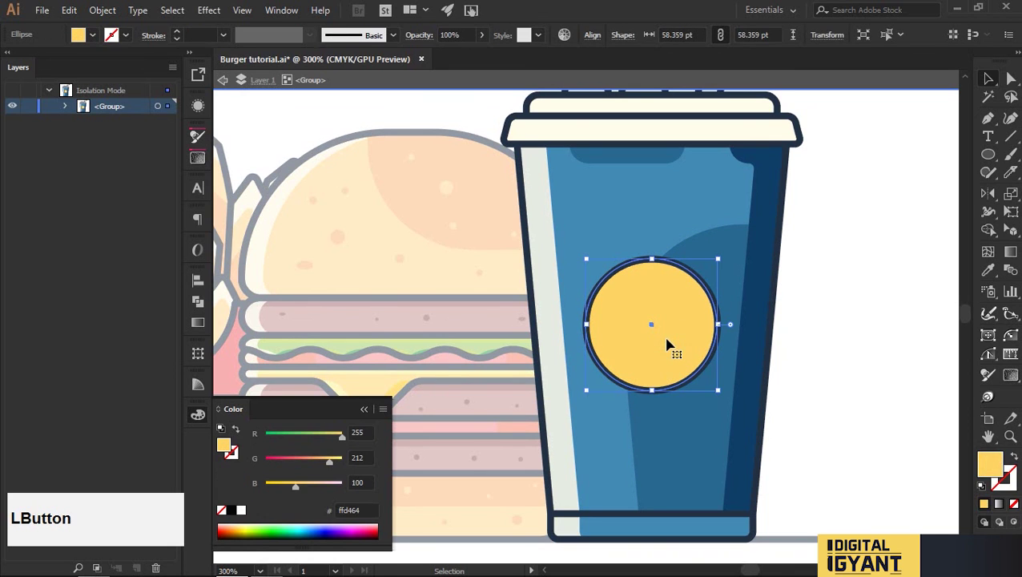
Cut a crescent along the circle's upper-left edge using a copy offset down and right with Shape Builder
{"action": "left_click_drag", "start_coordinate": [665, 325], "coordinate": [687, 343]}
{"action": "left_click", "coordinate": [625, 295]}
{"action": "key", "text": "ctrl+c"}
{"action": "left_click", "coordinate": [703, 313], "text": "shift"}
{"action": "key", "text": "shift+m"}
{"action": "left_click_drag", "start_coordinate": [686, 320], "coordinate": [742, 320]}
{"action": "key", "text": "v"}
{"action": "left_click", "coordinate": [791, 326]}
Give the circle's upper-left crescent the cream colour sampled from the cup body's highlight
{"action": "left_click", "coordinate": [629, 284]}
{"action": "key", "text": "i"}
{"action": "left_click", "coordinate": [541, 283]}
{"action": "key", "text": "v"}
{"action": "left_click", "coordinate": [877, 283]}
Try a lower-right shadow crescent on the cup's circle, filled with yellow #fec40e sampled from the cheese
{"action": "left_click_drag", "start_coordinate": [721, 350], "coordinate": [677, 336]}
{"action": "key", "text": "ctrl+z"}
{"action": "scroll", "coordinate": [740, 369], "scroll_direction": "up", "scroll_amount": 2}
{"action": "scroll", "coordinate": [677, 337], "scroll_direction": "down", "scroll_amount": 3}
{"action": "key", "text": "i"}
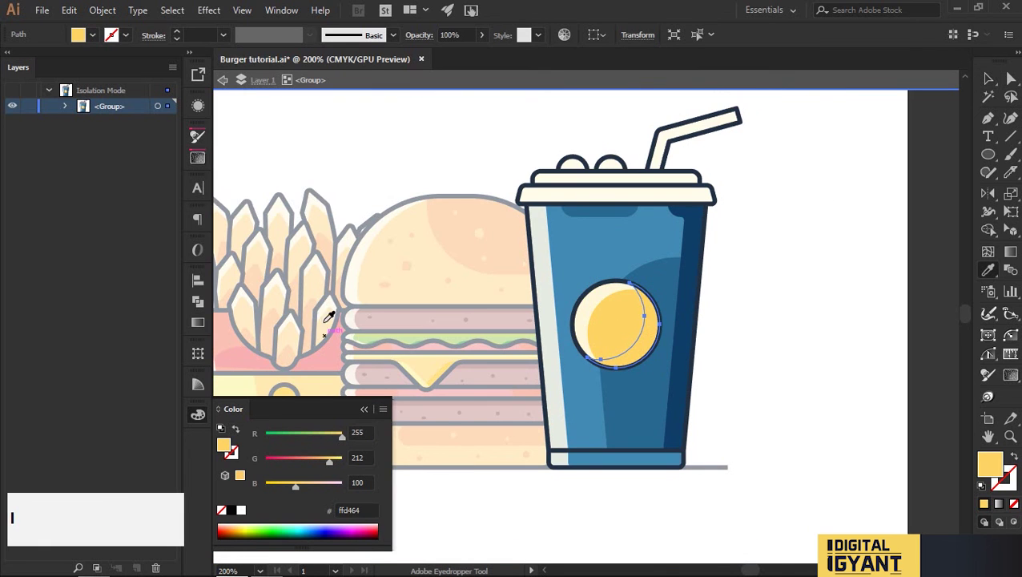
{"action": "left_click", "coordinate": [446, 363]}
{"action": "key", "text": "v"}
{"action": "left_click", "coordinate": [770, 316]}
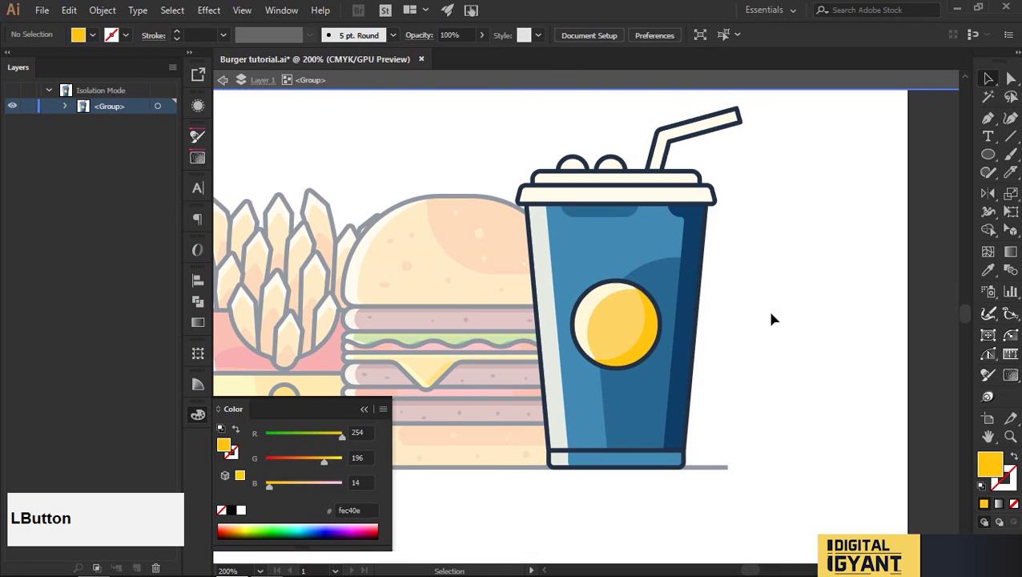
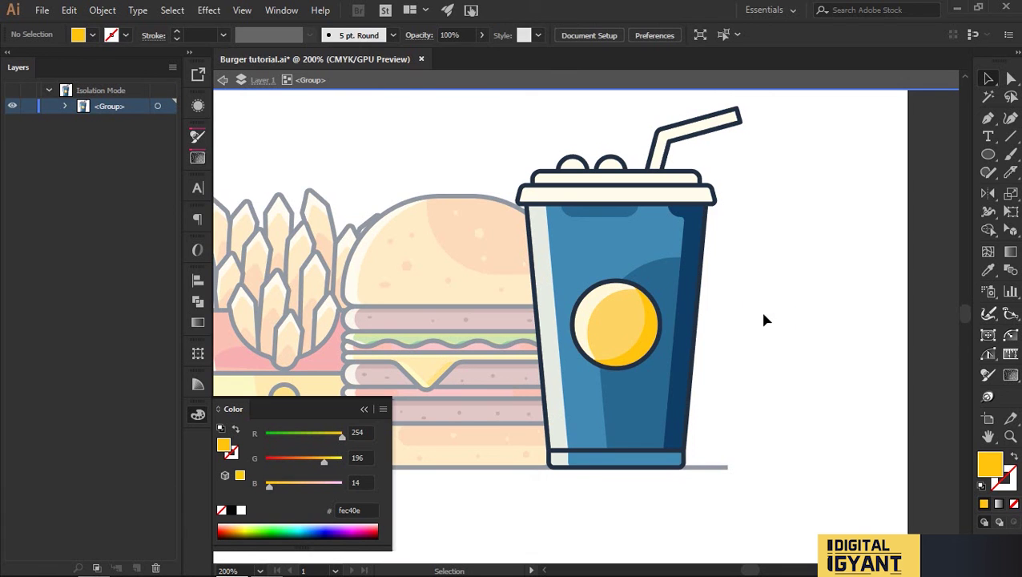
{"action": "left_click", "coordinate": [650, 341]}
{"action": "key", "text": "Delete"}
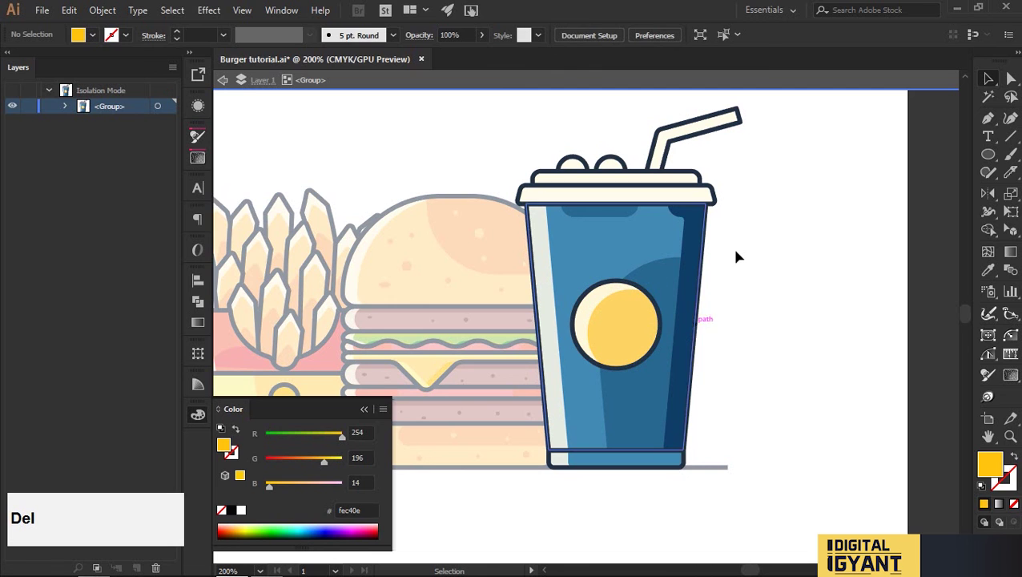
{"action": "scroll", "coordinate": [713, 288], "scroll_direction": "up", "scroll_amount": 1}
{"action": "left_click", "coordinate": [649, 346]}
{"action": "key", "text": "i"}
{"action": "left_click", "coordinate": [627, 283], "text": "shift"}
{"action": "key", "text": "shift+v"}
{"action": "left_click", "coordinate": [745, 341]}
{"action": "key", "text": "ctrl+z"}
Change the fill of the cup's circle from yellow to a sampled salmon red
{"action": "key", "text": "space"}
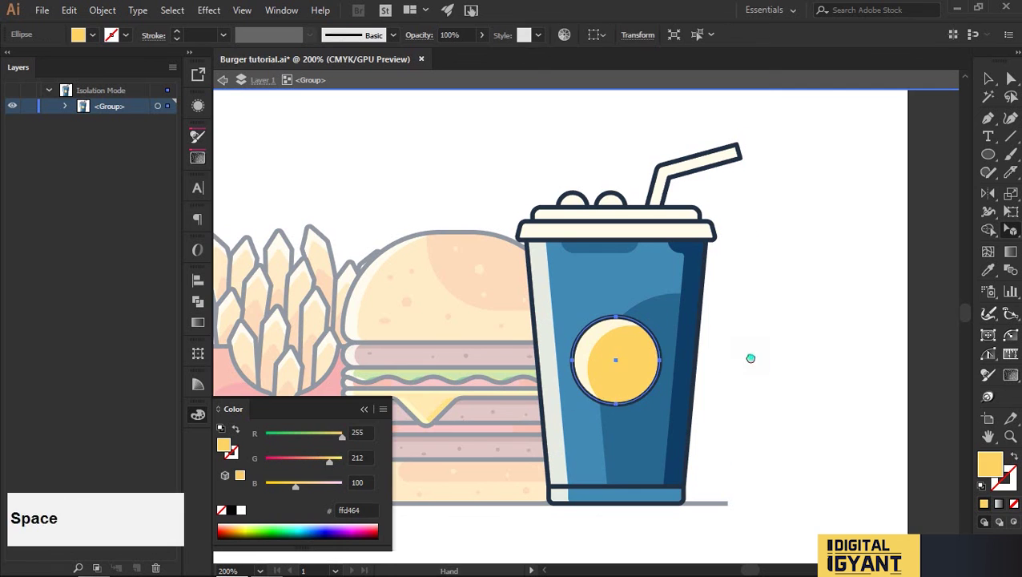
{"action": "left_click_drag", "start_coordinate": [741, 349], "coordinate": [830, 291]}
{"action": "key", "text": "i"}
{"action": "left_click", "coordinate": [337, 320]}
{"action": "key", "text": "v"}
{"action": "left_click", "coordinate": [679, 472]}
{"action": "key", "text": "v"}
Fill the lower rim of the cup's lid with the lavender #a3a8d3 sampled from the colour palette, keeping its outline
{"action": "scroll", "coordinate": [807, 321], "scroll_direction": "up", "scroll_amount": 1}
{"action": "scroll", "coordinate": [807, 320], "scroll_direction": "up", "scroll_amount": 1}
{"action": "key", "text": "space"}
{"action": "left_click_drag", "start_coordinate": [828, 264], "coordinate": [829, 307]}
{"action": "left_click", "coordinate": [770, 252]}
{"action": "key", "text": "i"}
{"action": "key", "text": "space"}
{"action": "left_click_drag", "start_coordinate": [395, 246], "coordinate": [735, 113]}
{"action": "scroll", "coordinate": [398, 271], "scroll_direction": "down", "scroll_amount": 1}
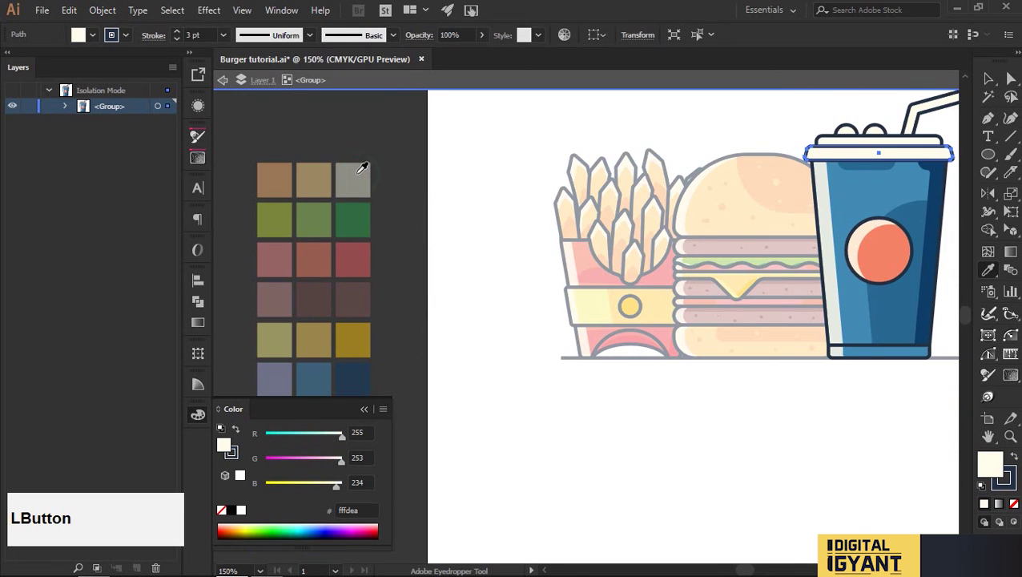
{"action": "key", "text": "v"}
{"action": "key", "text": "space"}
{"action": "left_click_drag", "start_coordinate": [532, 407], "coordinate": [490, 363]}
{"action": "key", "text": "i"}
{"action": "left_click", "coordinate": [232, 337], "text": "shift"}
{"action": "key", "text": "v"}
{"action": "left_click", "coordinate": [562, 376]}
{"action": "left_click", "coordinate": [563, 379]}
Fill the band at the cup's base with the lavender #a3a8d3 sampled from the lid's rim
{"action": "key", "text": "space"}
{"action": "left_click_drag", "start_coordinate": [563, 379], "coordinate": [587, 472]}
{"action": "scroll", "coordinate": [792, 408], "scroll_direction": "up", "scroll_amount": 3}
{"action": "left_click", "coordinate": [756, 430]}
{"action": "scroll", "coordinate": [756, 430], "scroll_direction": "down", "scroll_amount": 2}
{"action": "key", "text": "i"}
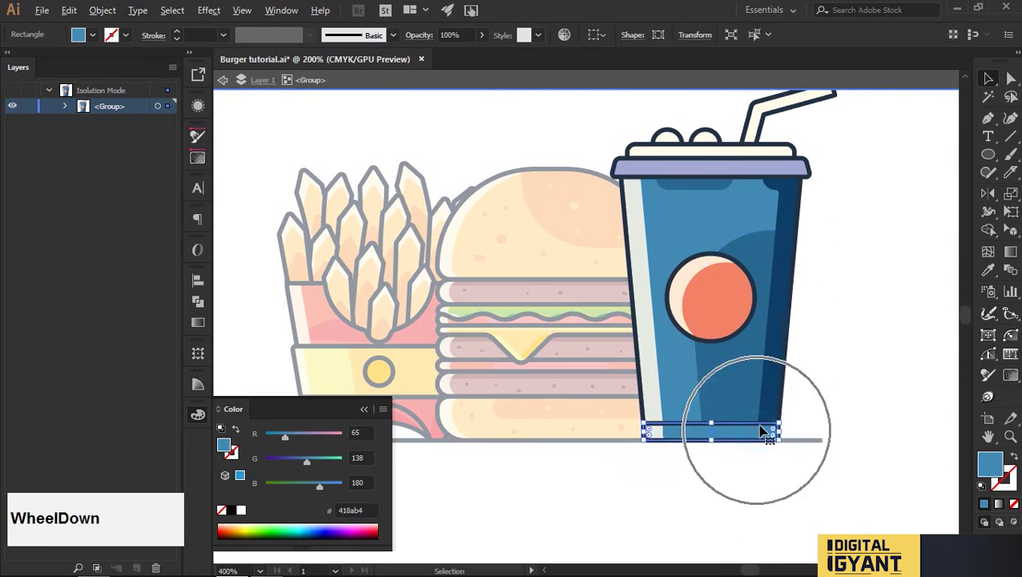
{"action": "left_click", "coordinate": [736, 164], "text": "shift"}
{"action": "key", "text": "v"}
{"action": "left_click", "coordinate": [829, 300]}
Cut a narrow shadow segment at the right end of the cup's base band from an offset, outline-free copy using Shape Builder
{"action": "scroll", "coordinate": [757, 425], "scroll_direction": "up", "scroll_amount": 2}
{"action": "scroll", "coordinate": [759, 431], "scroll_direction": "up", "scroll_amount": 2}
{"action": "left_click", "coordinate": [738, 453], "text": "ctrl"}
{"action": "left_click", "coordinate": [1004, 484]}
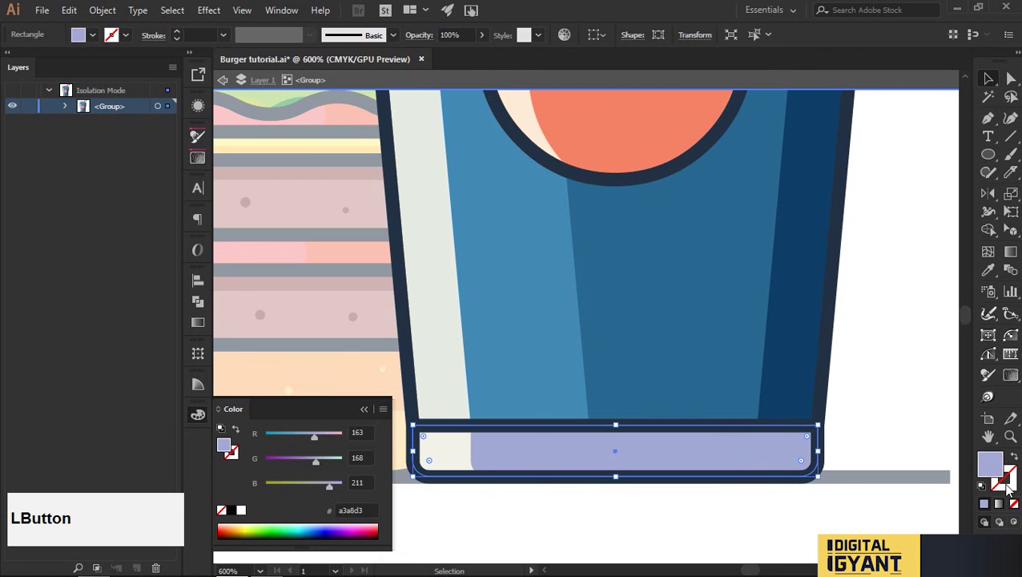
{"action": "left_click_drag", "start_coordinate": [769, 453], "coordinate": [713, 453], "text": "alt+shift"}
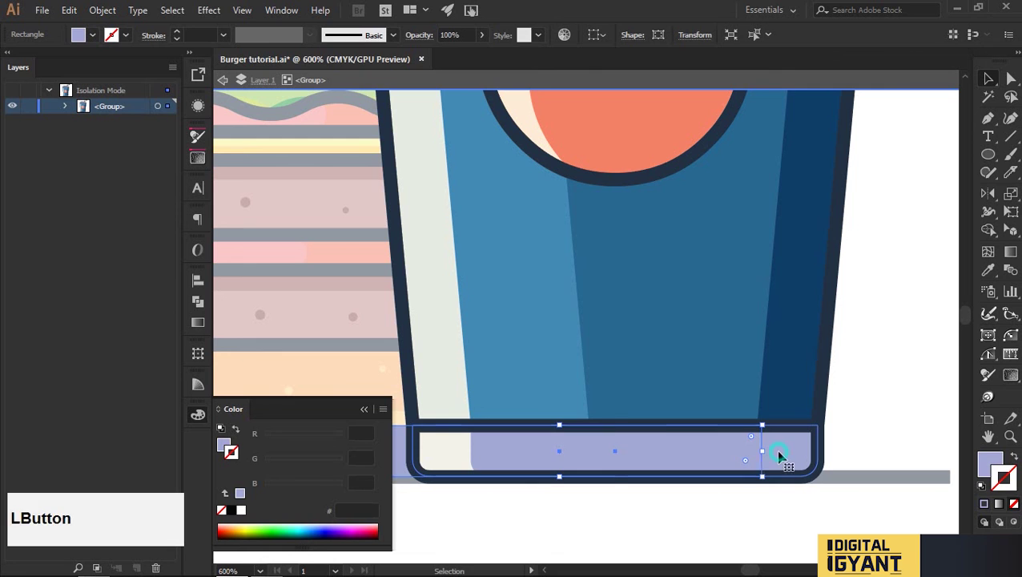
{"action": "key", "text": "ctrl+f"}
{"action": "left_click", "coordinate": [689, 462], "text": "shift"}
{"action": "key", "text": "shift+m"}
{"action": "left_click_drag", "start_coordinate": [500, 457], "coordinate": [403, 455], "text": "alt"}
{"action": "scroll", "coordinate": [845, 452], "scroll_direction": "down", "scroll_amount": 4}
{"action": "key", "text": "v"}
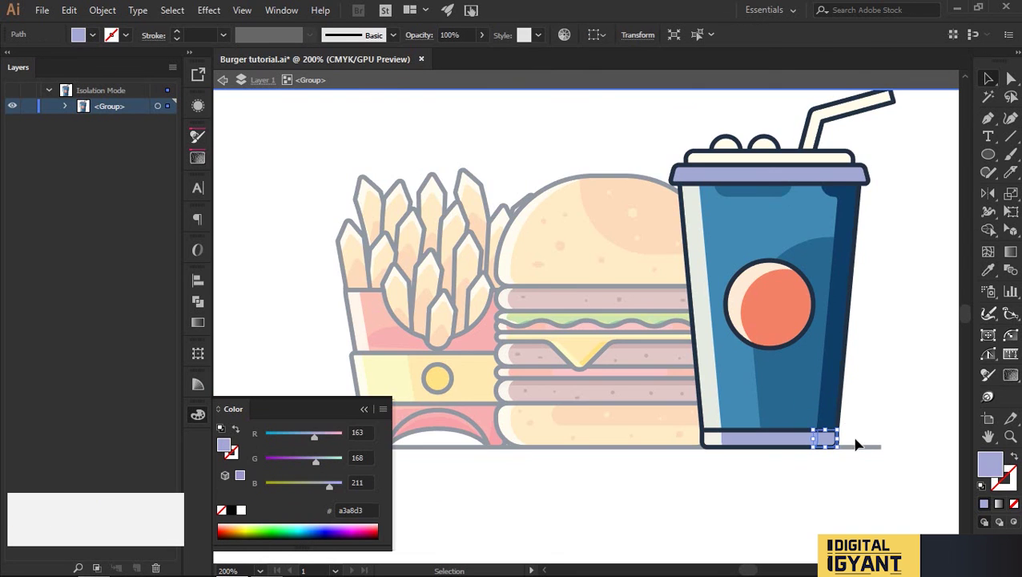
Recolour the shadow segment at the base band's right end to the mauve #a371a1
{"action": "scroll", "coordinate": [855, 444], "scroll_direction": "up", "scroll_amount": 3}
{"action": "left_click_drag", "start_coordinate": [325, 486], "coordinate": [313, 486]}
{"action": "left_click_drag", "start_coordinate": [307, 462], "coordinate": [302, 462]}
{"action": "left_click", "coordinate": [649, 500]}
{"action": "scroll", "coordinate": [649, 501], "scroll_direction": "down", "scroll_amount": 4}
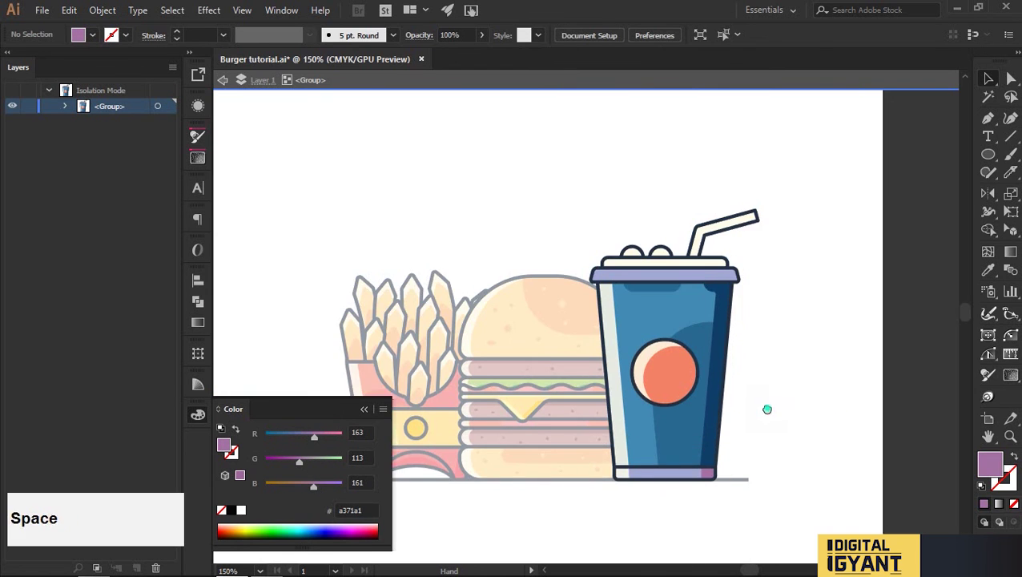
Separate the lid's lower rim into an unfilled outline and a lavender #a3a8d3 shape without an outline
{"action": "key", "text": "v"}
{"action": "scroll", "coordinate": [661, 326], "scroll_direction": "up", "scroll_amount": 4}
{"action": "left_click", "coordinate": [749, 304]}
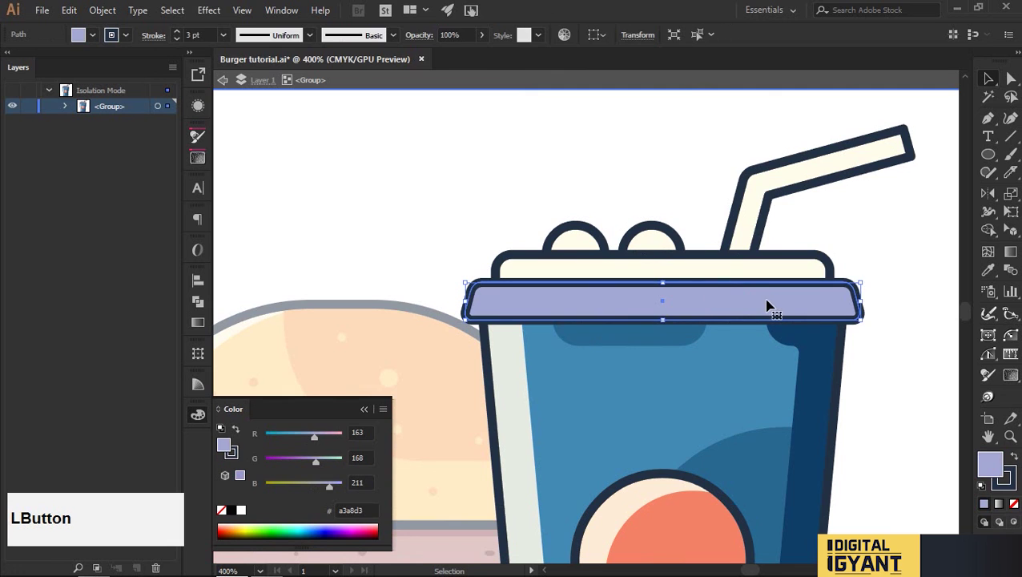
{"action": "left_click_drag", "start_coordinate": [777, 303], "coordinate": [801, 305]}
{"action": "key", "text": "ctrl+z"}
{"action": "key", "text": "ctrl+f"}
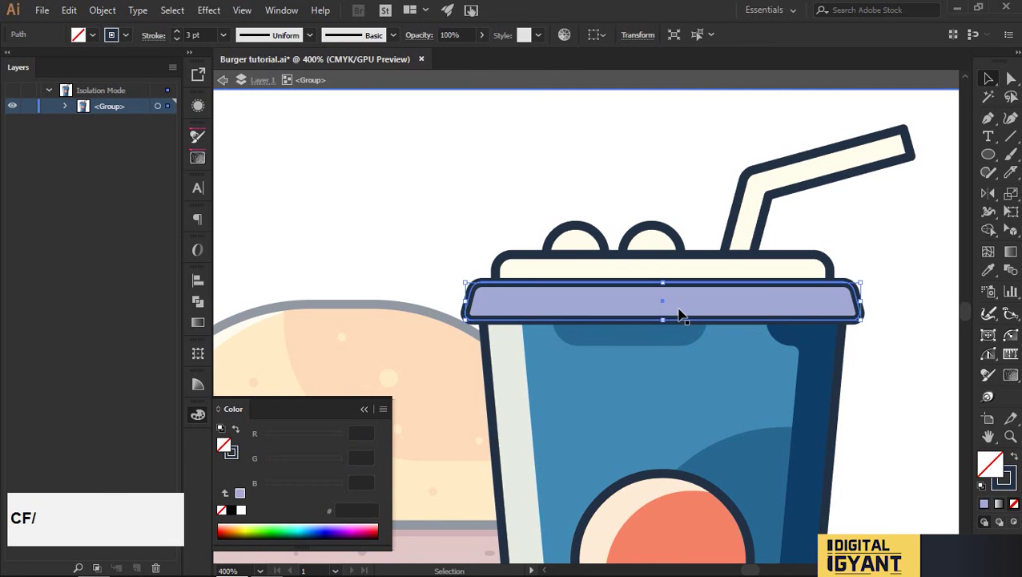
{"action": "left_click", "coordinate": [677, 309]}
{"action": "left_click", "coordinate": [1012, 502]}
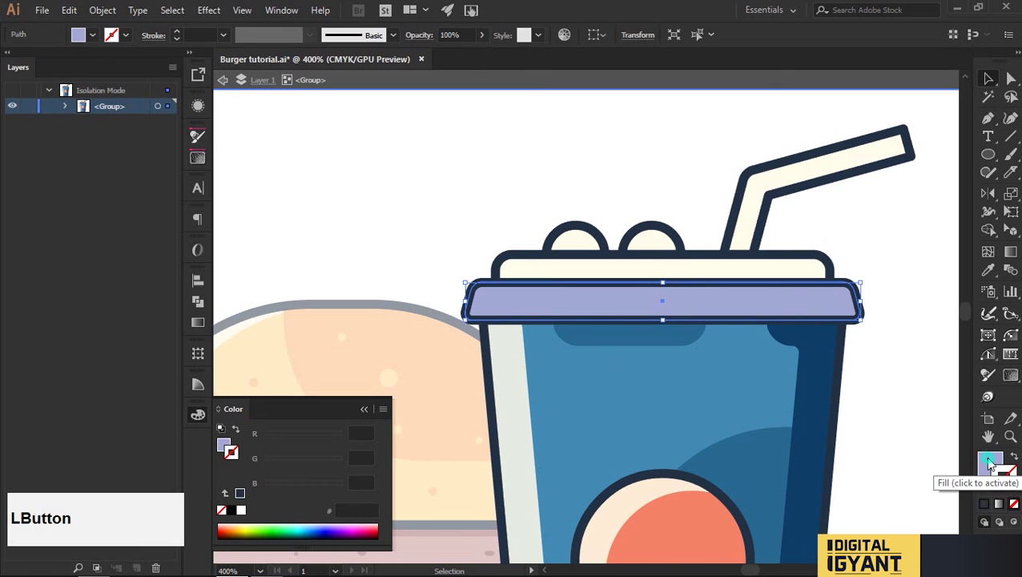
Cut a highlight segment at the rim's left end with an offset copy and fill it with the highlight colour sampled from the base band
{"action": "left_click_drag", "start_coordinate": [623, 303], "coordinate": [653, 303]}
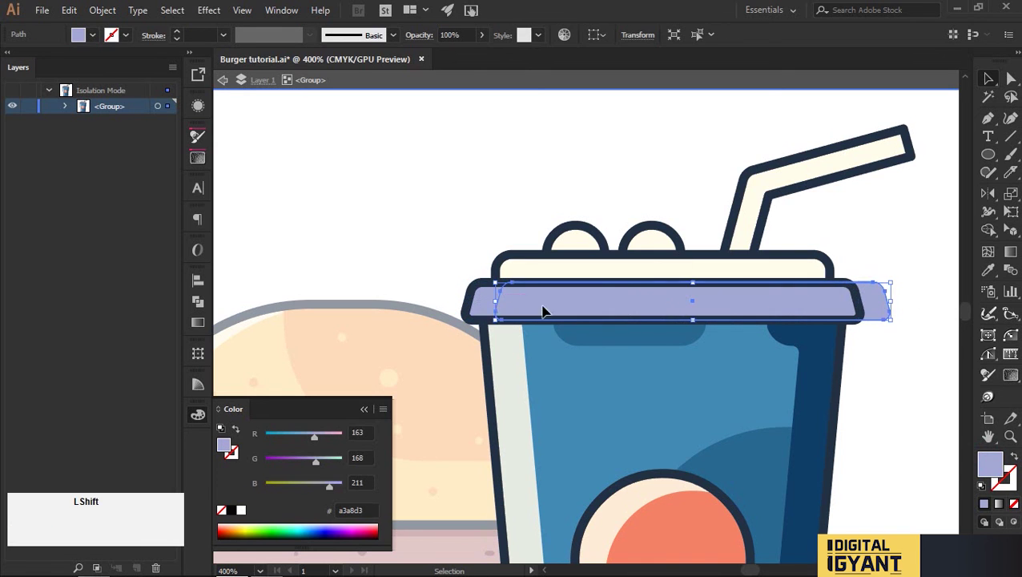
{"action": "left_click", "coordinate": [485, 307], "text": "shift"}
{"action": "key", "text": "shift+m"}
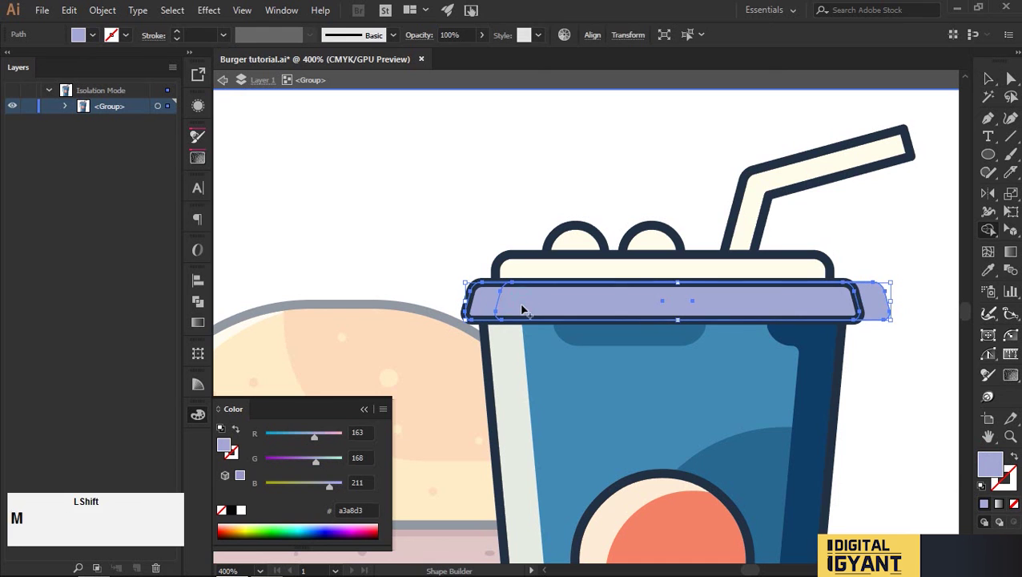
{"action": "left_click", "coordinate": [591, 310], "text": "alt"}
{"action": "key", "text": "v"}
{"action": "left_click", "coordinate": [449, 254]}
{"action": "left_click", "coordinate": [480, 302]}
{"action": "scroll", "coordinate": [479, 302], "scroll_direction": "down", "scroll_amount": 2}
{"action": "key", "text": "i"}
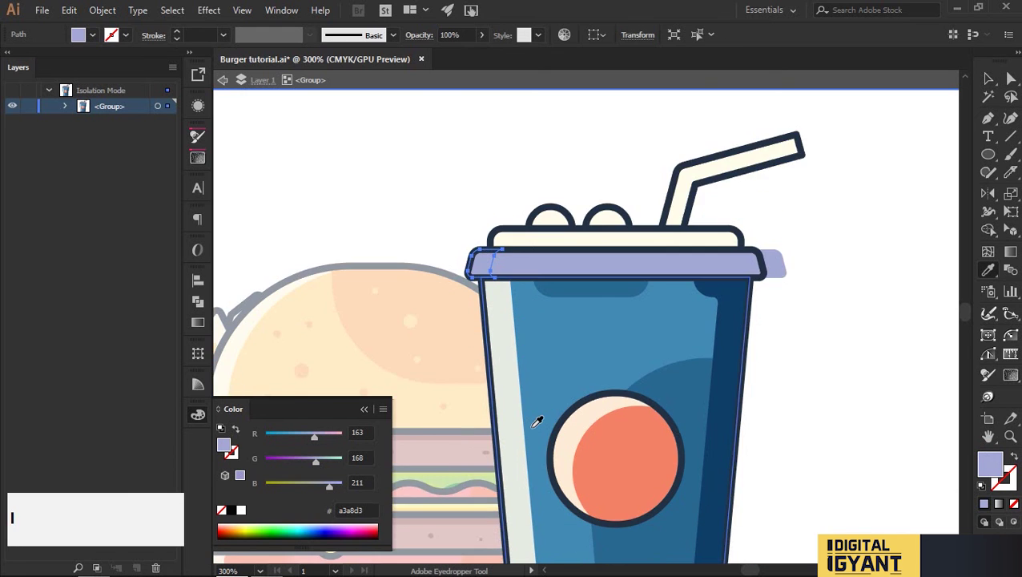
{"action": "scroll", "coordinate": [537, 422], "scroll_direction": "down", "scroll_amount": 6}
{"action": "left_click", "coordinate": [529, 462]}
Move the leftover lavender piece beyond the rim's edge onto the rim's right end as a shadow segment
{"action": "scroll", "coordinate": [548, 417], "scroll_direction": "up", "scroll_amount": 5}
{"action": "key", "text": "v"}
{"action": "left_click", "coordinate": [822, 267]}
{"action": "left_click", "coordinate": [768, 194]}
{"action": "scroll", "coordinate": [770, 193], "scroll_direction": "up", "scroll_amount": 2}
{"action": "left_click_drag", "start_coordinate": [771, 189], "coordinate": [727, 191]}
{"action": "scroll", "coordinate": [766, 213], "scroll_direction": "down", "scroll_amount": 2}
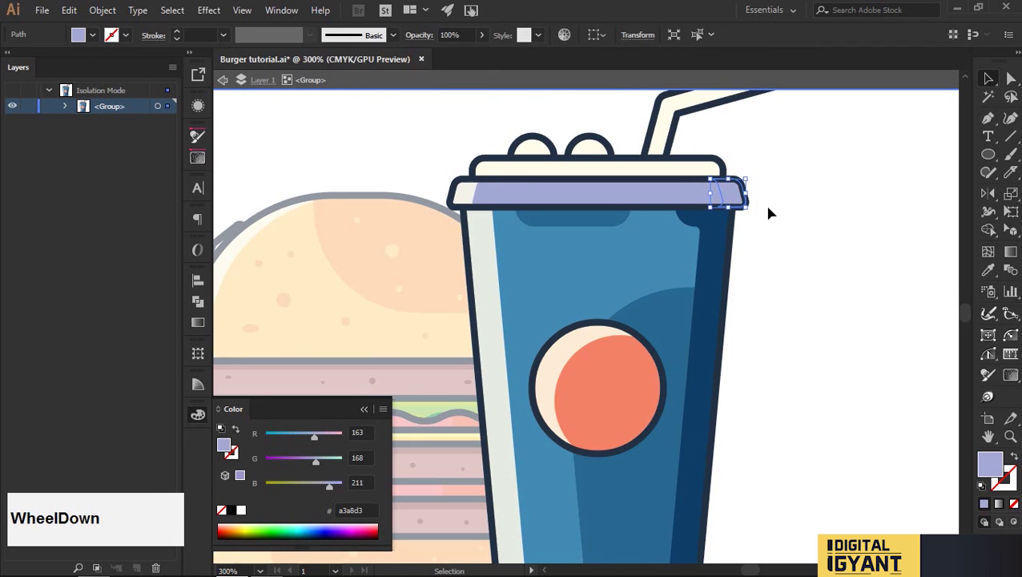
Fill the rim's right-end shadow segment with the mauve #a371a1 sampled from the base band's shadow
{"action": "scroll", "coordinate": [711, 404], "scroll_direction": "down", "scroll_amount": 3}
{"action": "key", "text": "i"}
{"action": "left_click", "coordinate": [685, 481]}
{"action": "key", "text": "v"}
{"action": "left_click", "coordinate": [766, 360]}
{"action": "scroll", "coordinate": [805, 281], "scroll_direction": "up", "scroll_amount": 2}
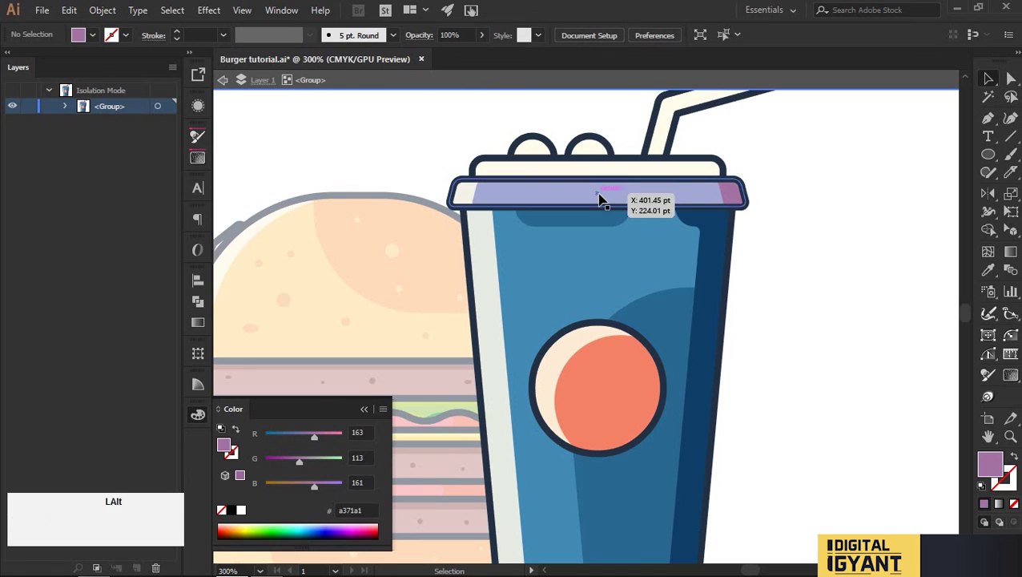
Cut a wide section over the left two thirds of the rim from a copy shifted to the left, using Shape Builder
{"action": "scroll", "coordinate": [599, 204], "scroll_direction": "up", "scroll_amount": 1}
{"action": "left_click_drag", "start_coordinate": [741, 200], "coordinate": [604, 196]}
{"action": "key", "text": "shift+m"}
{"action": "left_click", "coordinate": [356, 194], "text": "alt"}
{"action": "key", "text": "v"}
{"action": "left_click", "coordinate": [376, 150]}
Try filling the rim's wide left section with the blue #418ab4 sampled from the cup
{"action": "left_click", "coordinate": [516, 197]}
{"action": "key", "text": "i"}
{"action": "left_click", "coordinate": [555, 275]}
{"action": "key", "text": "v"}
{"action": "key", "text": "i"}
{"action": "key", "text": "v"}
{"action": "left_click", "coordinate": [809, 241]}
{"action": "scroll", "coordinate": [806, 234], "scroll_direction": "down", "scroll_amount": 3}
{"action": "scroll", "coordinate": [633, 232], "scroll_direction": "up", "scroll_amount": 3}
Fill the rim's wide left section with the cream #fffdea sampled from the highlight, at 48% opacity
{"action": "left_click", "coordinate": [632, 232]}
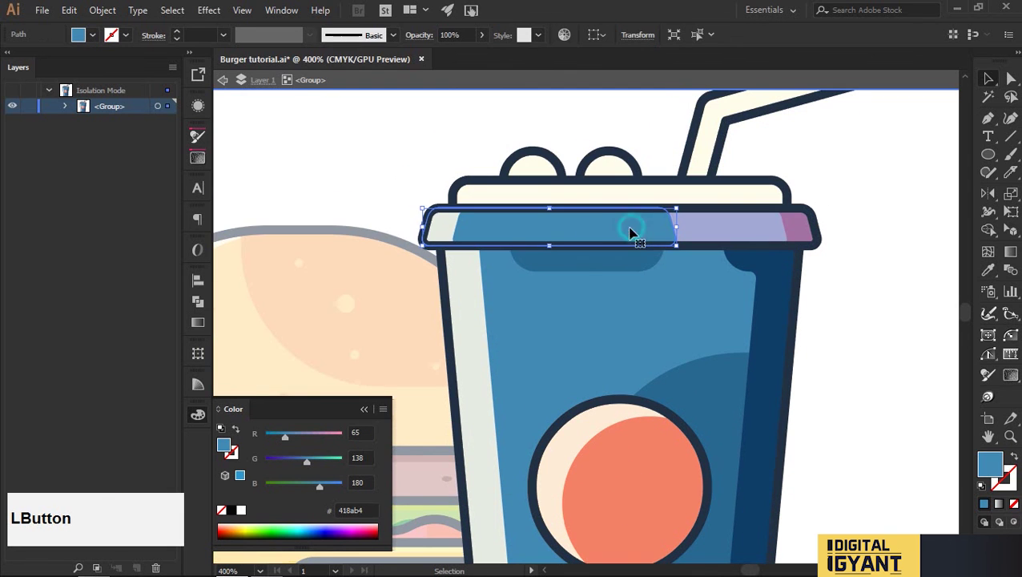
{"action": "key", "text": "i"}
{"action": "left_click", "coordinate": [446, 226]}
{"action": "key", "text": "v"}
{"action": "mouse_move", "coordinate": [473, 53]}
{"action": "left_mouse_down"}
{"action": "mouse_move", "coordinate": [433, 58]}
{"action": "mouse_move", "coordinate": [453, 58]}
{"action": "left_mouse_up"}
{"action": "left_click", "coordinate": [511, 129]}
{"action": "scroll", "coordinate": [641, 149], "scroll_direction": "down", "scroll_amount": 3, "text": "alt"}
{"action": "scroll", "coordinate": [616, 220], "scroll_direction": "up", "scroll_amount": 3, "text": "alt"}
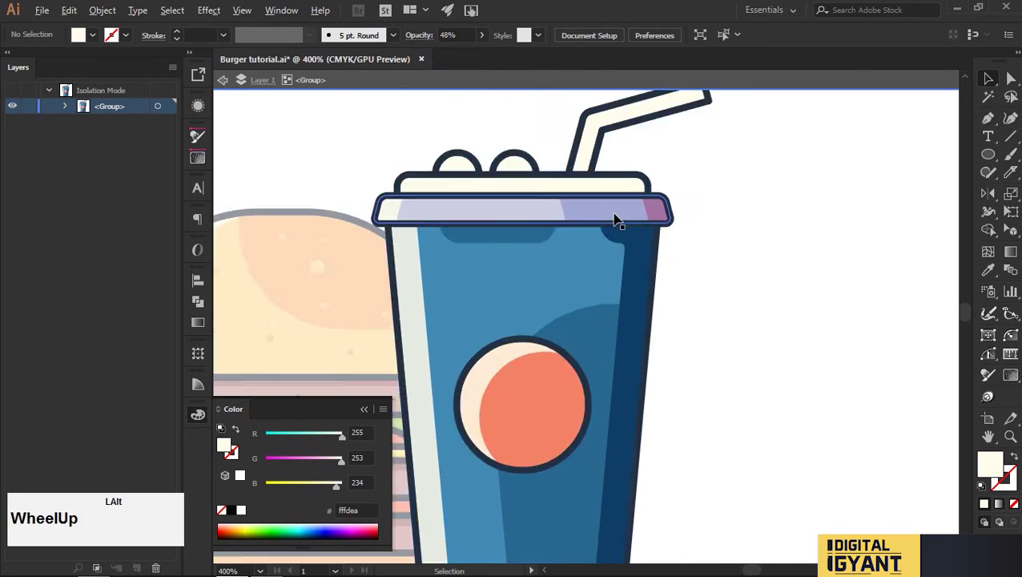
Refill the rim's right-end shadow with the sampled lavender and darken it to #7f85d3
{"action": "scroll", "coordinate": [615, 219], "scroll_direction": "up", "scroll_amount": 1, "text": "alt"}
{"action": "key", "text": "a"}
{"action": "left_click", "coordinate": [705, 212]}
{"action": "key", "text": "i"}
{"action": "left_click", "coordinate": [646, 209]}
{"action": "key", "text": "v"}
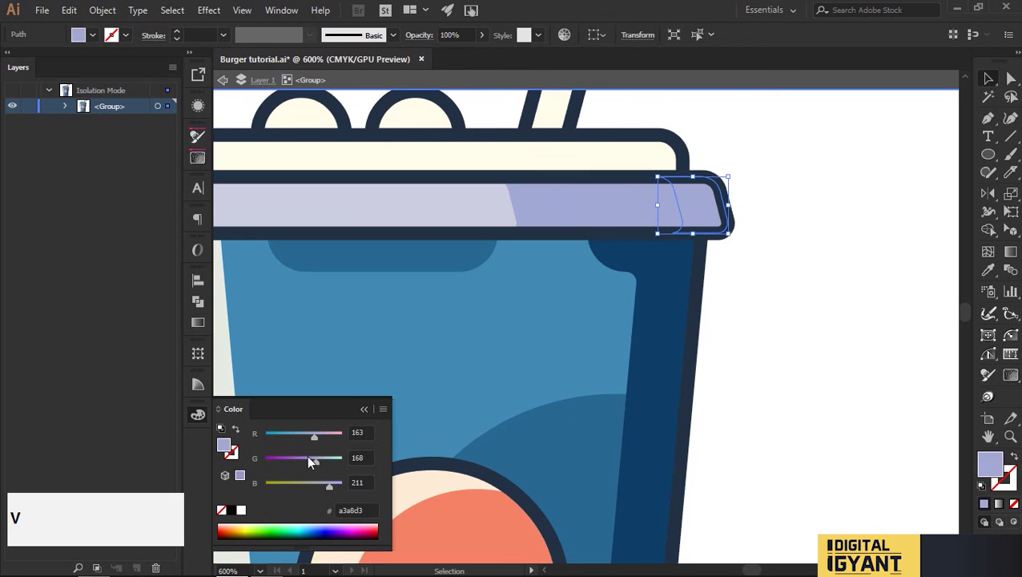
{"action": "left_click_drag", "start_coordinate": [311, 462], "coordinate": [305, 461]}
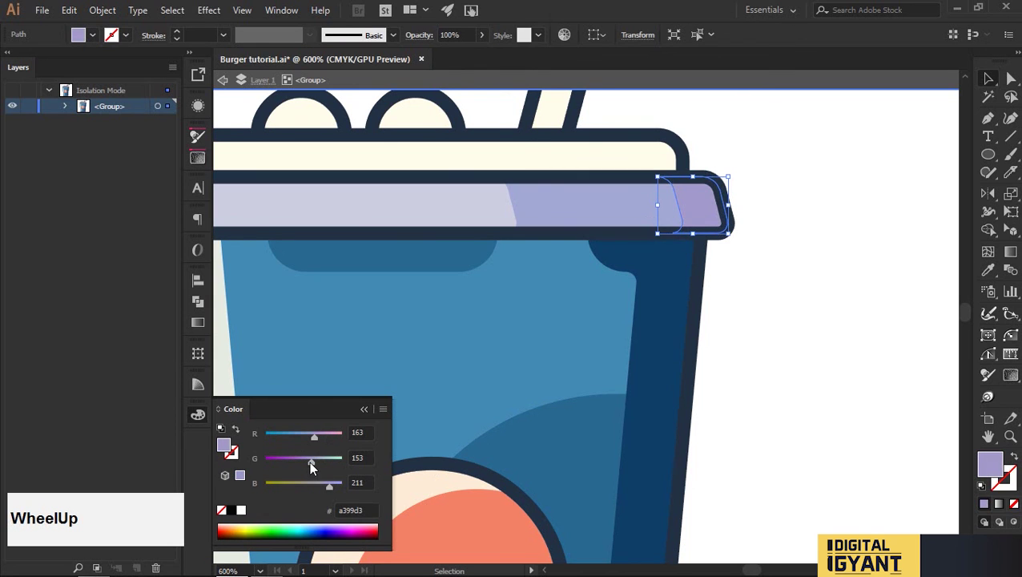
{"action": "left_click", "coordinate": [309, 435]}
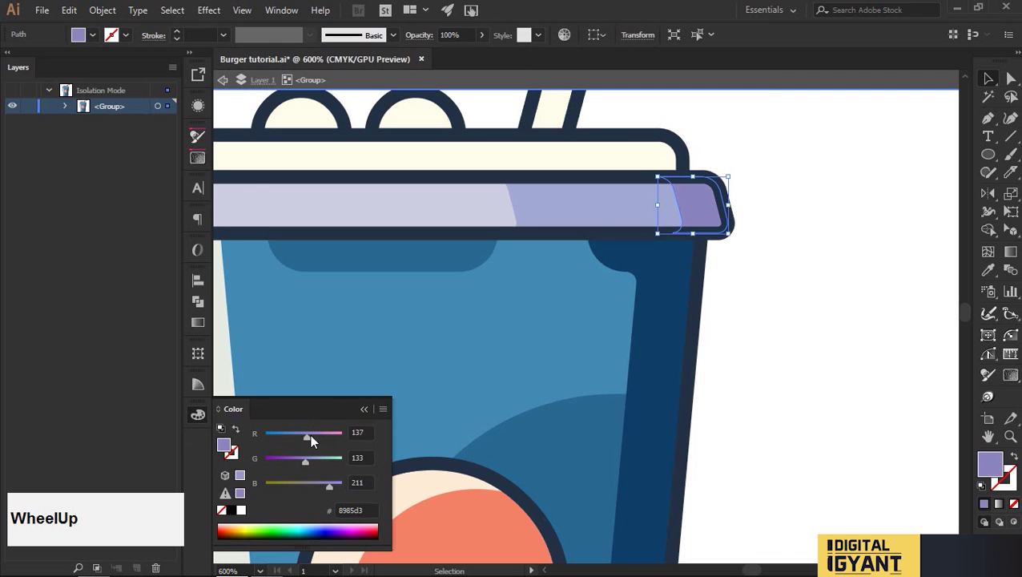
{"action": "left_click_drag", "start_coordinate": [310, 436], "coordinate": [306, 436]}
{"action": "left_click", "coordinate": [767, 351]}
Recolour the shadow at the base band's right end with the periwinkle #8185c0 to match the rim's shadow
{"action": "scroll", "coordinate": [769, 320], "scroll_direction": "down", "scroll_amount": 2, "text": "alt"}
{"action": "left_click_drag", "start_coordinate": [771, 294], "coordinate": [795, 295]}
{"action": "scroll", "coordinate": [791, 322], "scroll_direction": "down", "scroll_amount": 4}
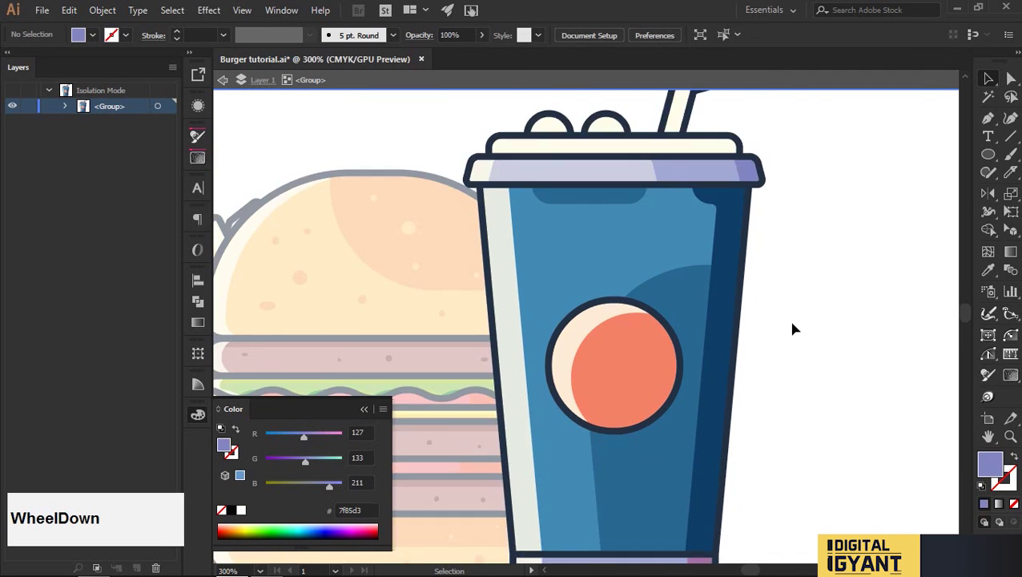
{"action": "left_click", "coordinate": [697, 447]}
{"action": "key", "text": "ctrl+minus"}
{"action": "left_click", "coordinate": [770, 252]}
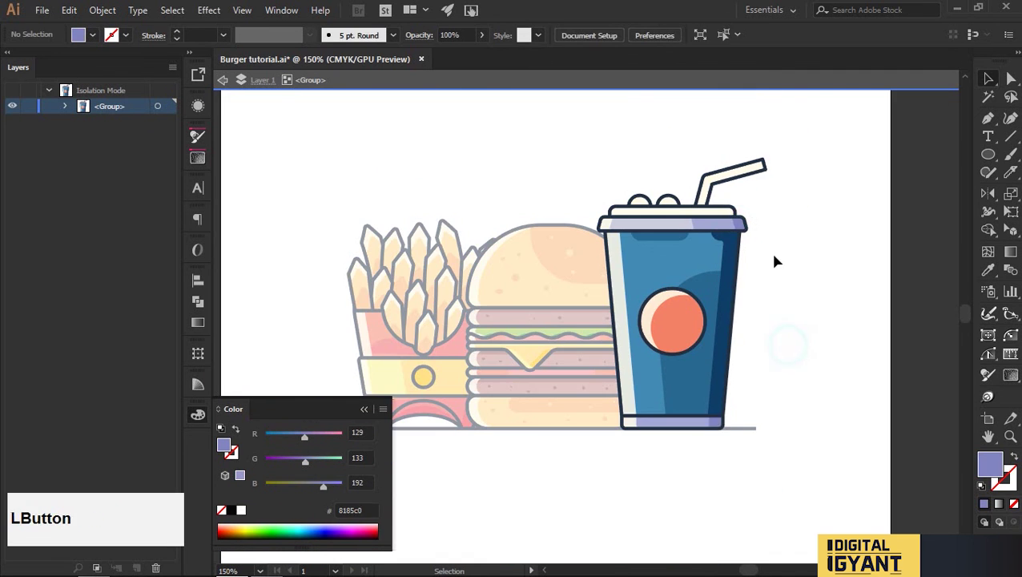
Fill the lid's upper tier with the lavender #a3a8d3 sampled from the rim, keeping its outline
{"action": "scroll", "coordinate": [772, 256], "scroll_direction": "up", "scroll_amount": 3}
{"action": "left_click", "coordinate": [697, 278]}
{"action": "left_click", "coordinate": [631, 322], "text": "shift"}
{"action": "key", "text": "v"}
{"action": "left_click", "coordinate": [806, 258]}
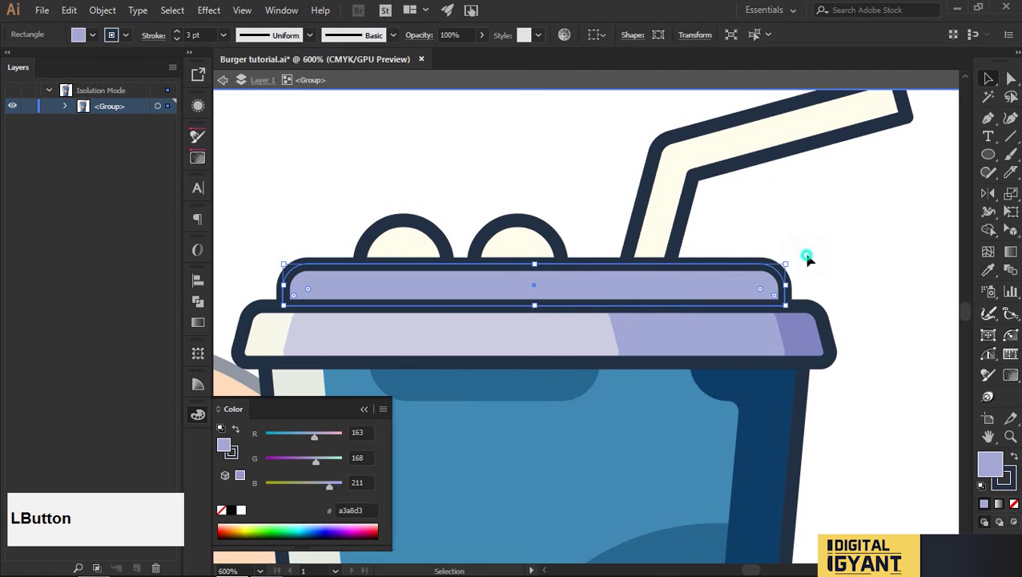
Separate the lid's upper tier into an unfilled outline and a lavender shape without an outline
{"action": "key", "text": "v"}
{"action": "left_click", "coordinate": [664, 297]}
{"action": "key", "text": "/"}
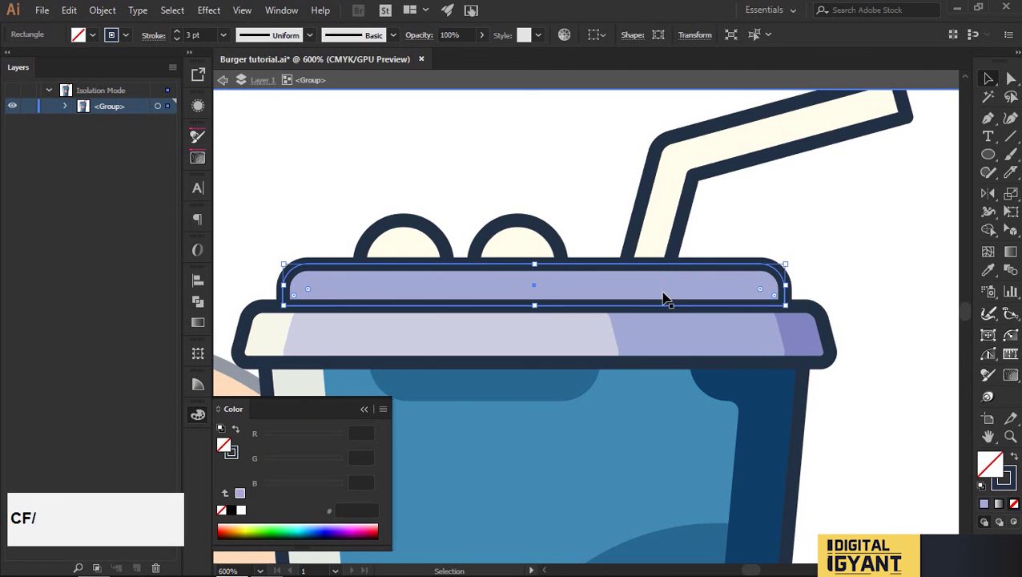
{"action": "left_click", "coordinate": [983, 504]}
{"action": "left_click", "coordinate": [1008, 481]}
{"action": "key", "text": "/"}
Cut a highlight segment at the upper tier's left end and fill it with the rim highlight's cream #fffdea at 88% opacity
{"action": "left_click_drag", "start_coordinate": [474, 292], "coordinate": [574, 292]}
{"action": "key", "text": "shift+m"}
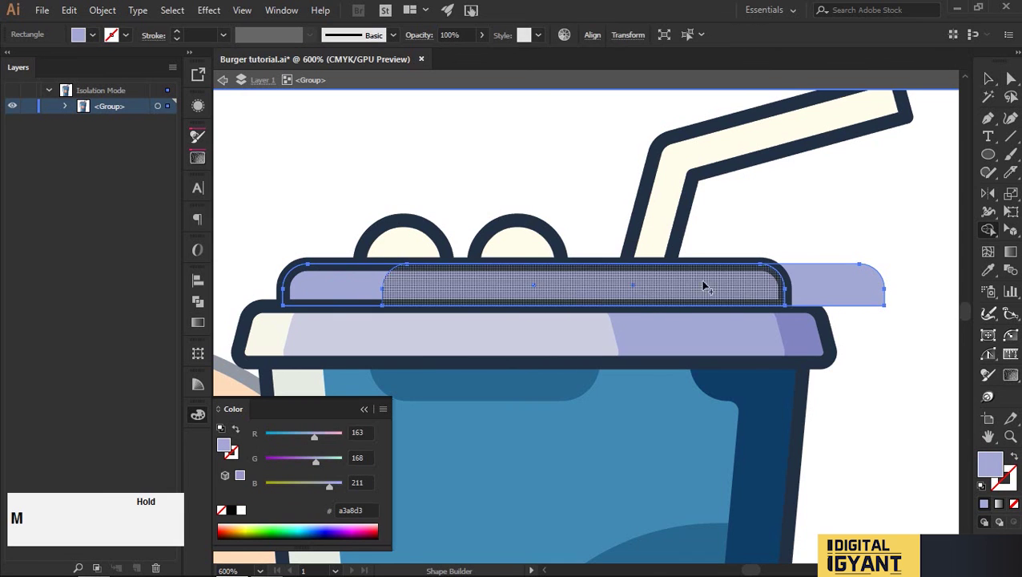
{"action": "left_click", "coordinate": [829, 284], "text": "alt"}
{"action": "key", "text": "v"}
{"action": "left_click", "coordinate": [822, 255]}
{"action": "left_click", "coordinate": [319, 293]}
{"action": "key", "text": "i"}
{"action": "left_click", "coordinate": [275, 322]}
{"action": "key", "text": "v"}
{"action": "left_click", "coordinate": [340, 196]}
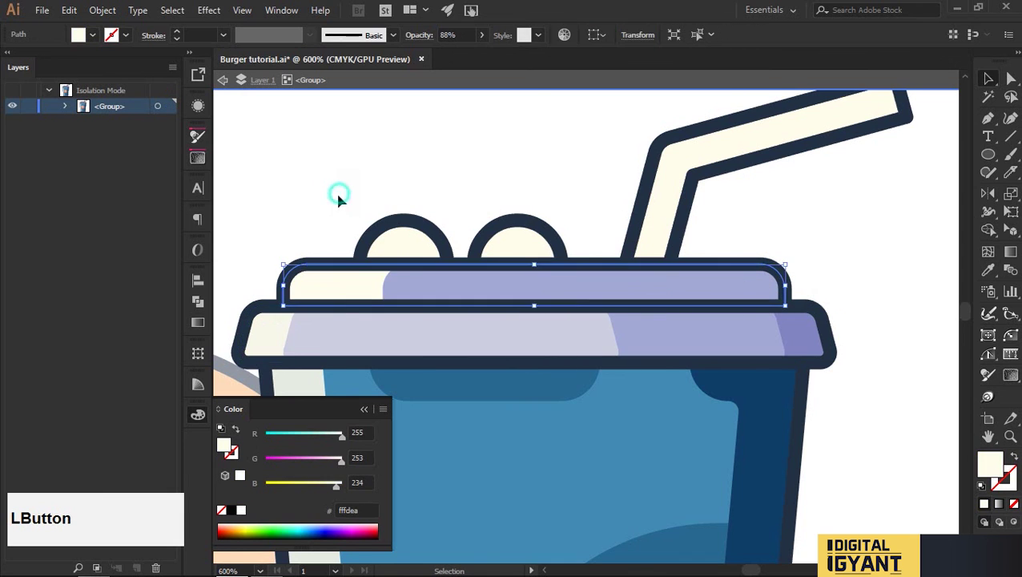
Cut a narrow curved strip in the middle of the upper tier from two offset copies and fill it with the sampled cream highlight
{"action": "scroll", "coordinate": [340, 194], "scroll_direction": "down", "scroll_amount": 4}
{"action": "left_click_drag", "start_coordinate": [488, 211], "coordinate": [716, 250]}
{"action": "scroll", "coordinate": [498, 252], "scroll_direction": "up", "scroll_amount": 2}
{"action": "scroll", "coordinate": [498, 248], "scroll_direction": "up", "scroll_amount": 2}
{"action": "left_click", "coordinate": [588, 250]}
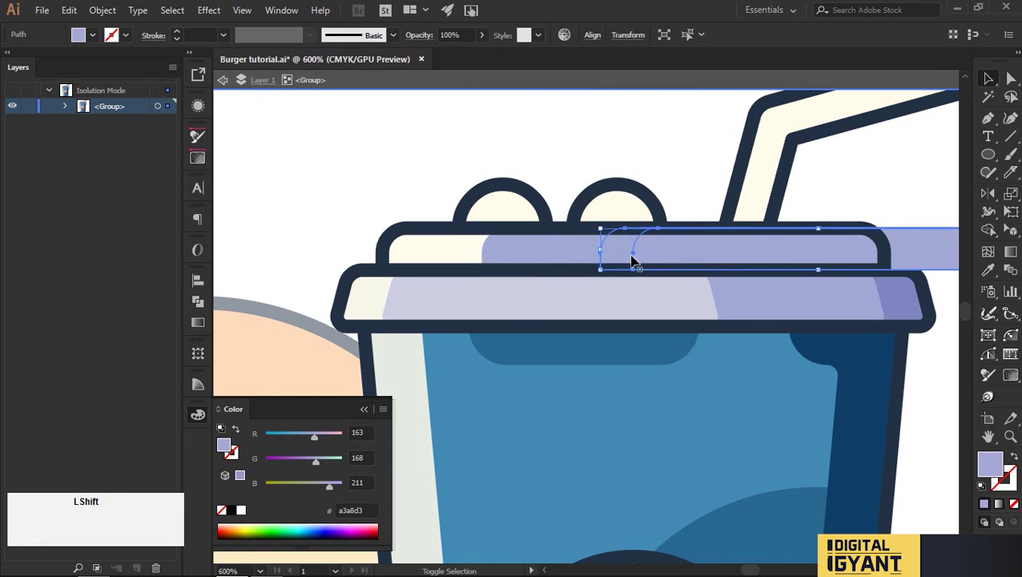
{"action": "key", "text": "shift+m"}
{"action": "left_click", "coordinate": [906, 263], "text": "alt"}
{"action": "left_click_drag", "start_coordinate": [867, 219], "coordinate": [782, 265]}
{"action": "key", "text": "i"}
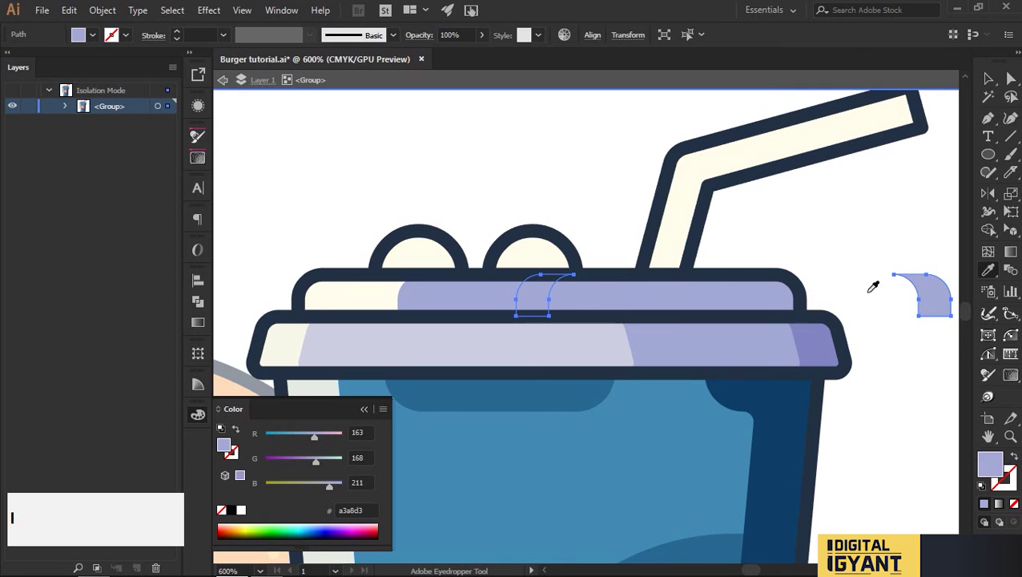
{"action": "left_click", "coordinate": [376, 292]}
{"action": "key", "text": "v"}
Move the leftover curved piece onto the upper tier's right end and fill it with the shadow colour sampled from the rim
{"action": "left_click", "coordinate": [924, 296]}
{"action": "key", "text": "a"}
{"action": "left_click", "coordinate": [929, 302]}
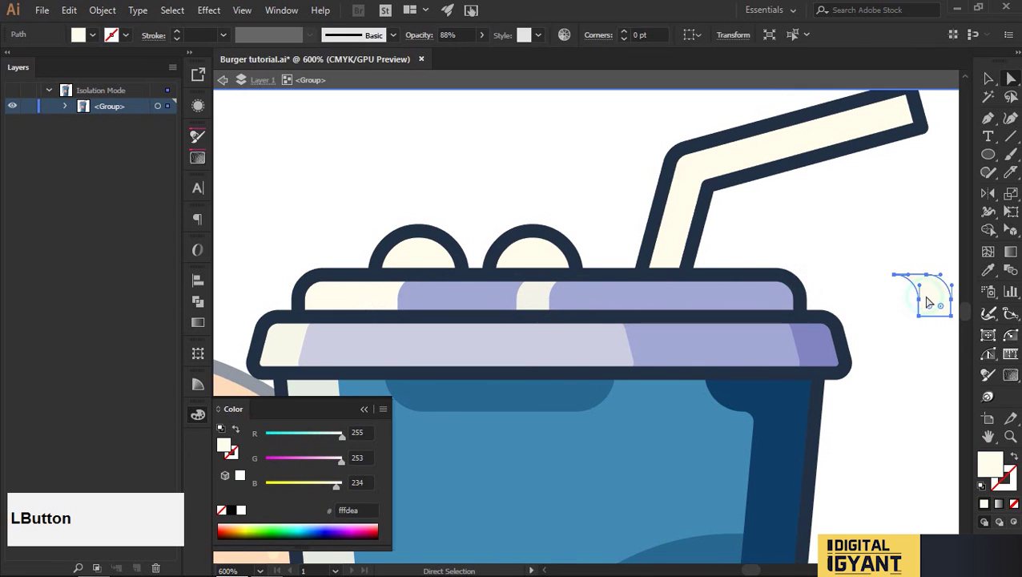
{"action": "key", "text": "Delete"}
{"action": "left_click_drag", "start_coordinate": [923, 295], "coordinate": [776, 297]}
{"action": "key", "text": "i"}
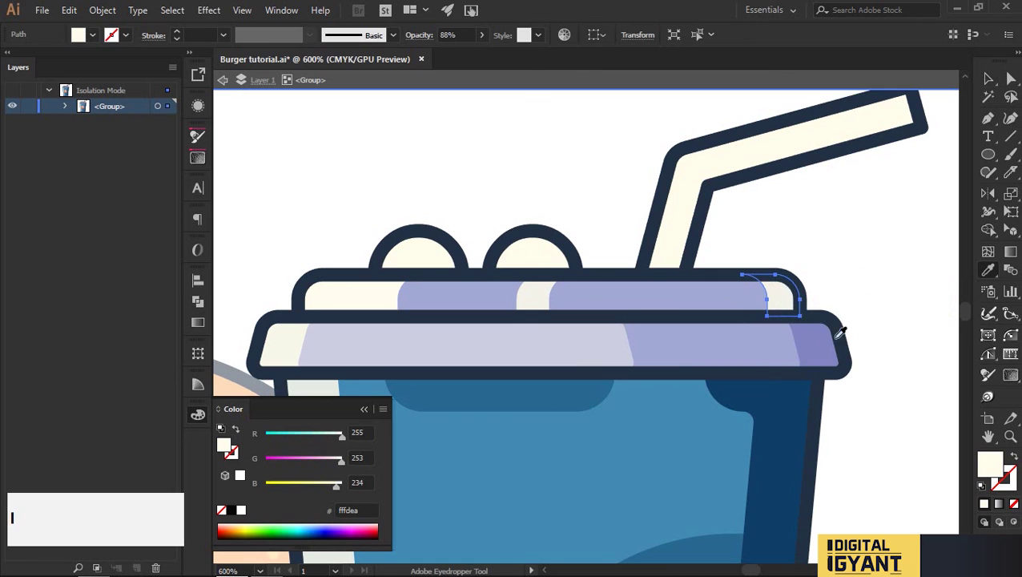
{"action": "left_click", "coordinate": [820, 346]}
{"action": "key", "text": "v"}
{"action": "left_click", "coordinate": [849, 270]}
Cut a wide section across the left and middle of the upper tier from a copy shifted to the left
{"action": "key", "text": "v"}
{"action": "left_click_drag", "start_coordinate": [697, 296], "coordinate": [549, 305]}
{"action": "left_click_drag", "start_coordinate": [679, 302], "coordinate": [680, 297]}
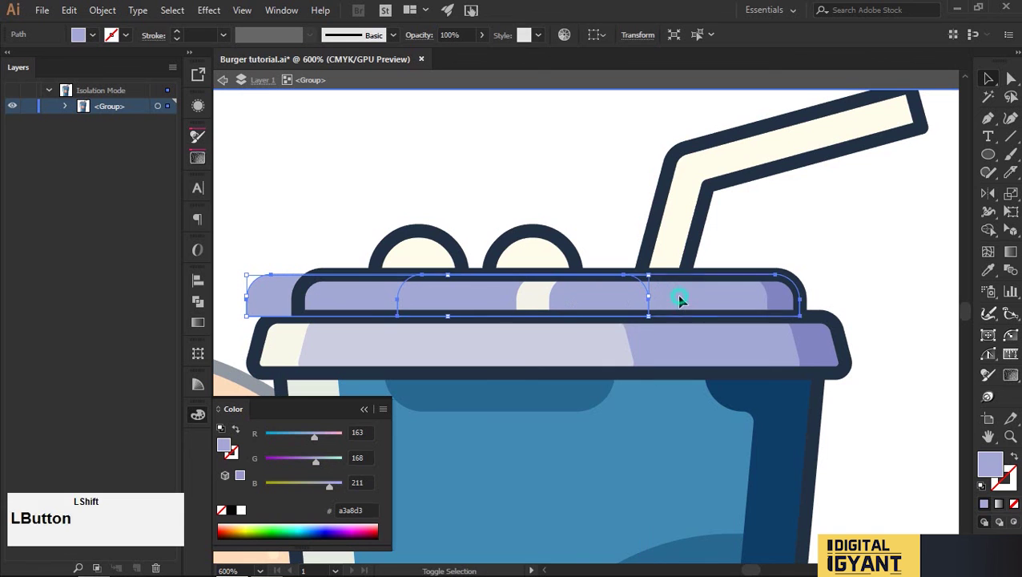
{"action": "key", "text": "shift+m"}
{"action": "left_click", "coordinate": [322, 299]}
{"action": "key", "text": "v"}
Fill the upper tier's wide section with the cream #fffdea at 48% opacity sampled from the rim below
{"action": "left_click", "coordinate": [609, 304]}
{"action": "key", "text": "i"}
{"action": "left_click", "coordinate": [577, 349]}
{"action": "key", "text": "v"}
{"action": "left_click", "coordinate": [804, 235]}
{"action": "scroll", "coordinate": [806, 235], "scroll_direction": "down", "scroll_amount": 3}
{"action": "left_click_drag", "start_coordinate": [830, 239], "coordinate": [788, 242]}
{"action": "key", "text": "v"}
{"action": "scroll", "coordinate": [777, 250], "scroll_direction": "down", "scroll_amount": 3}
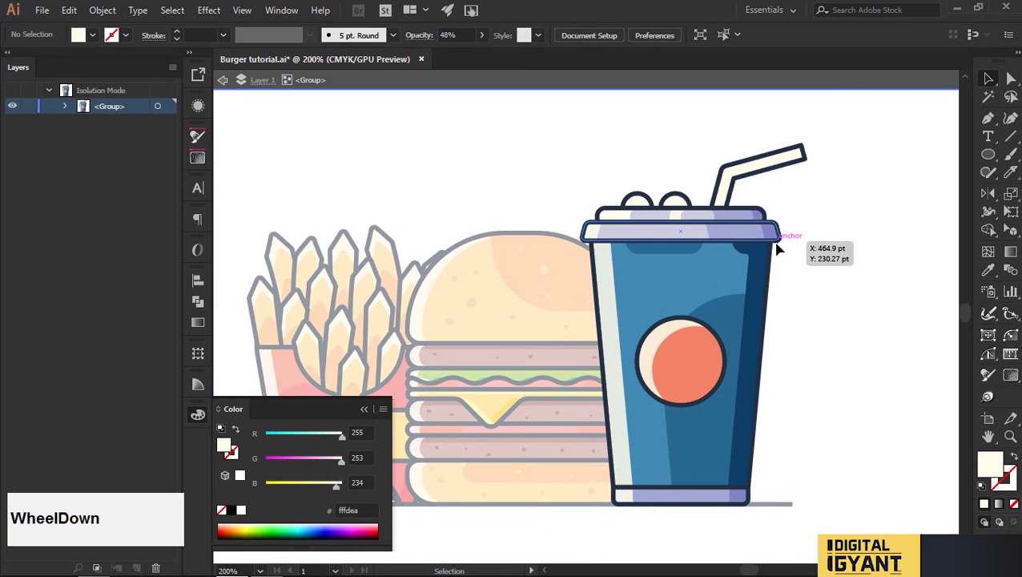
Fill the straw with the lavender sampled from the lid's upper tier, keeping its outline
{"action": "left_click", "coordinate": [740, 180]}
{"action": "scroll", "coordinate": [775, 210], "scroll_direction": "up", "scroll_amount": 2}
{"action": "key", "text": "i"}
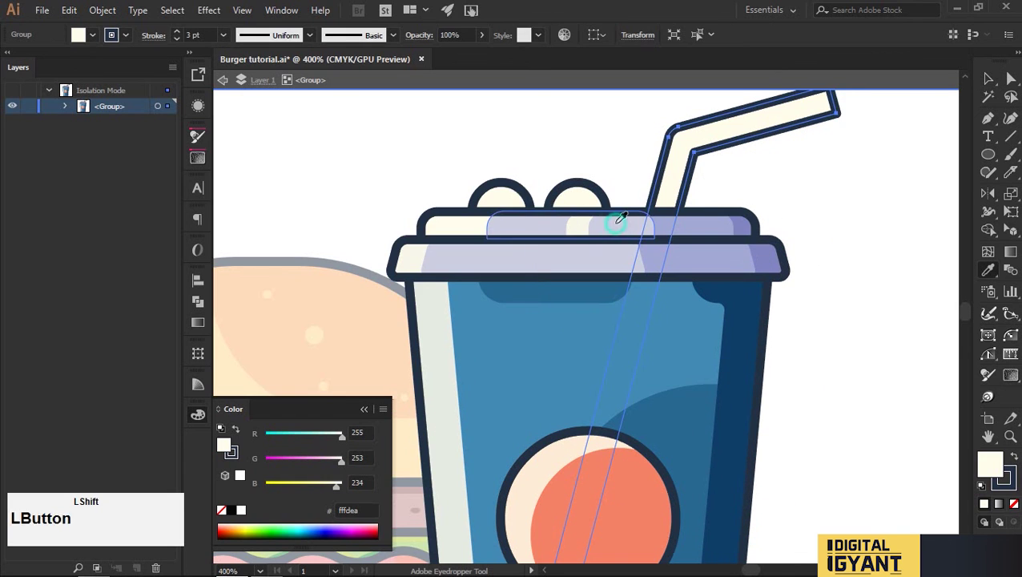
{"action": "left_click", "coordinate": [724, 224], "text": "shift"}
{"action": "key", "text": "v"}
{"action": "left_click", "coordinate": [764, 169]}
Fill the lid's two small domes with the lavender #a3a8d3 sampled from the upper tier, keeping their outlines
{"action": "scroll", "coordinate": [781, 184], "scroll_direction": "up", "scroll_amount": 2}
{"action": "left_click", "coordinate": [571, 258]}
{"action": "key", "text": "i"}
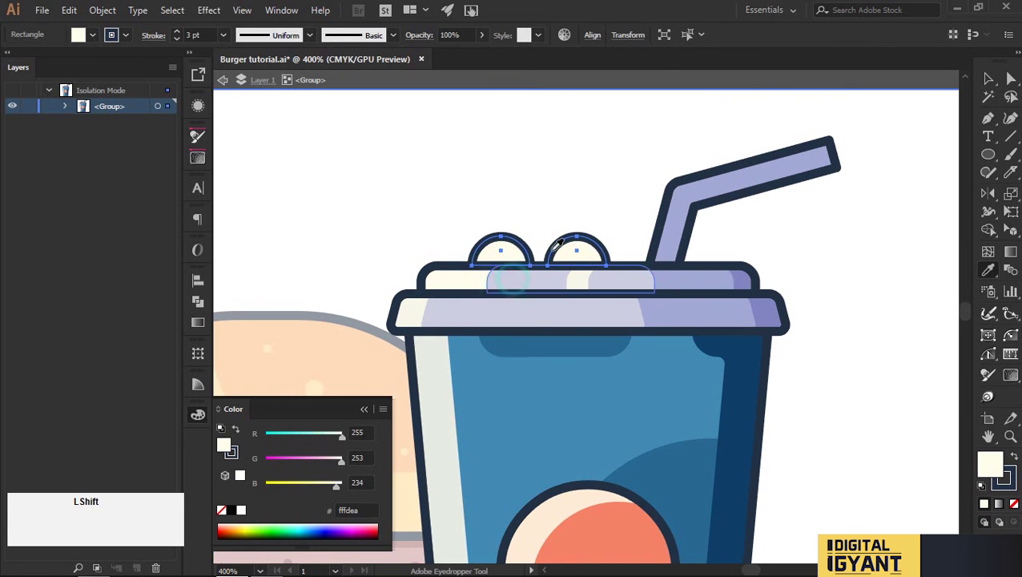
{"action": "left_click", "coordinate": [693, 273], "text": "shift"}
{"action": "key", "text": "v"}
{"action": "scroll", "coordinate": [735, 236], "scroll_direction": "down", "scroll_amount": 3}
{"action": "left_click", "coordinate": [792, 252]}
Refill the straw with the cream #fffdea sampled from the cup's highlight strip and exit the group's isolation
{"action": "scroll", "coordinate": [739, 223], "scroll_direction": "up", "scroll_amount": 2}
{"action": "left_click", "coordinate": [738, 223]}
{"action": "key", "text": "i"}
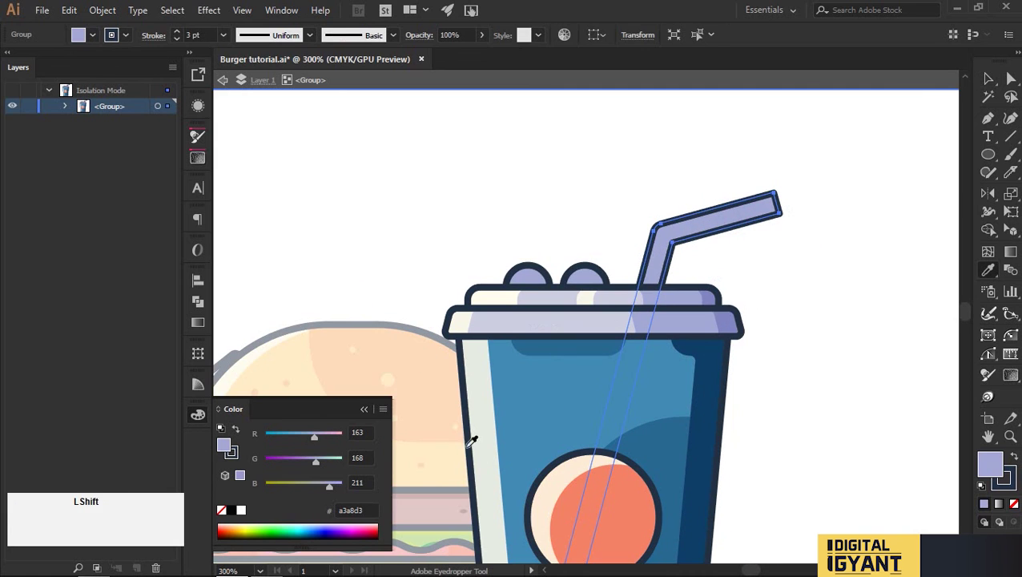
{"action": "left_click", "coordinate": [483, 439], "text": "shift"}
{"action": "key", "text": "v"}
{"action": "left_click", "coordinate": [814, 290]}
{"action": "scroll", "coordinate": [785, 271], "scroll_direction": "down", "scroll_amount": 2}
{"action": "double_click", "coordinate": [784, 330]}
{"action": "scroll", "coordinate": [784, 329], "scroll_direction": "down", "scroll_amount": 1}
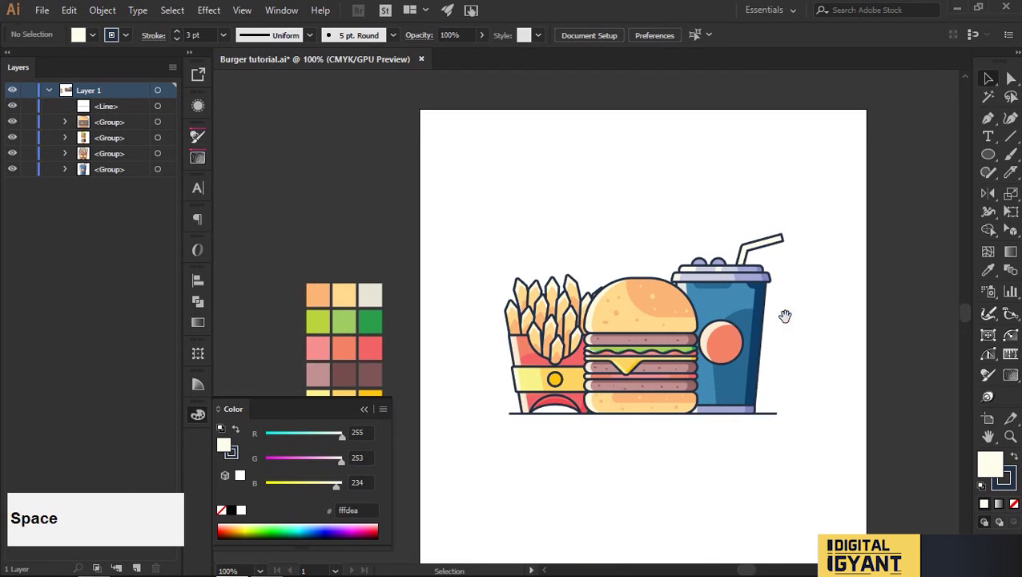
Draw a large square over the whole illustration with a cream #fffdea fill and no stroke, and send it to the back
{"action": "left_click_drag", "start_coordinate": [785, 317], "coordinate": [803, 316]}
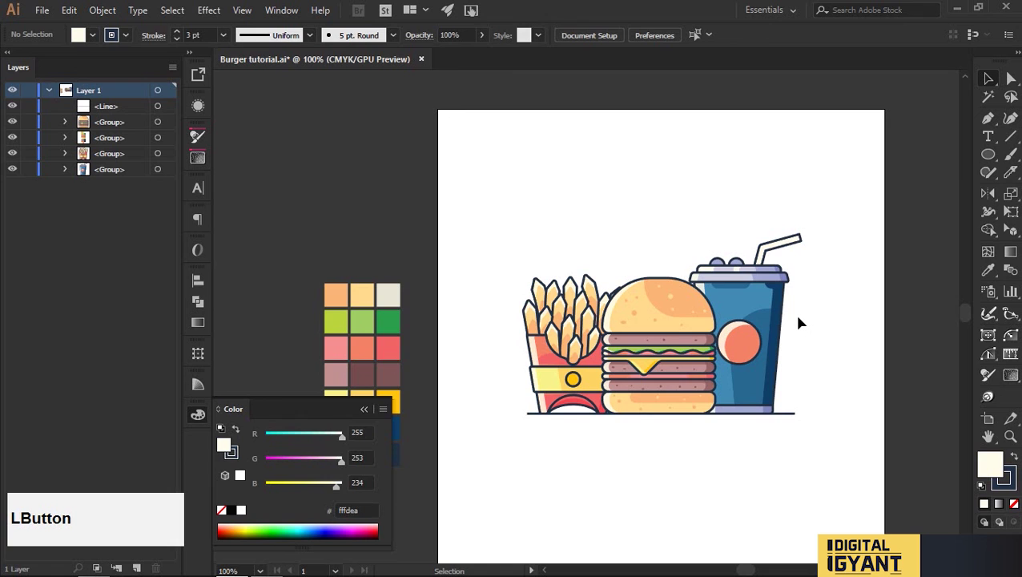
{"action": "key", "text": "m"}
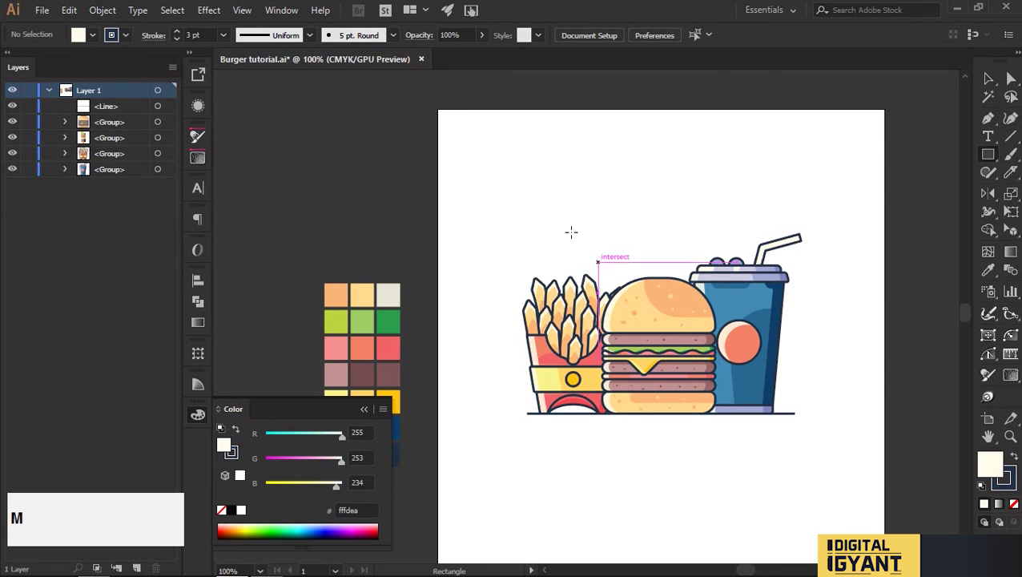
{"action": "key", "text": "x"}
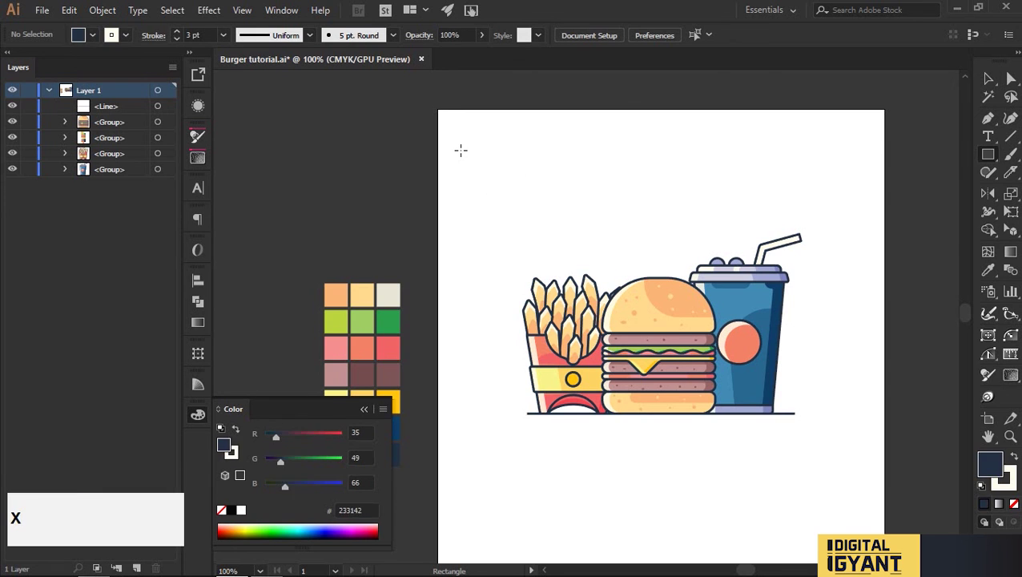
{"action": "key", "text": "slash"}
{"action": "key", "text": "x"}
{"action": "mouse_move", "coordinate": [460, 150]}
{"action": "left_mouse_down"}
{"action": "mouse_move", "coordinate": [858, 498]}
{"action": "mouse_move", "coordinate": [858, 480]}
{"action": "left_mouse_up"}
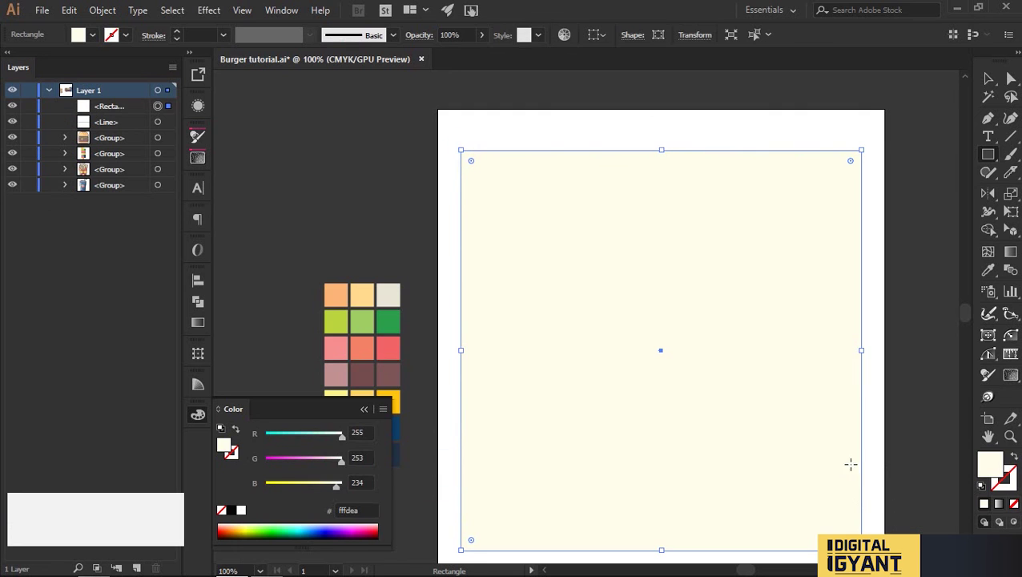
{"action": "key", "text": "ctrl+shift+bracketleft"}
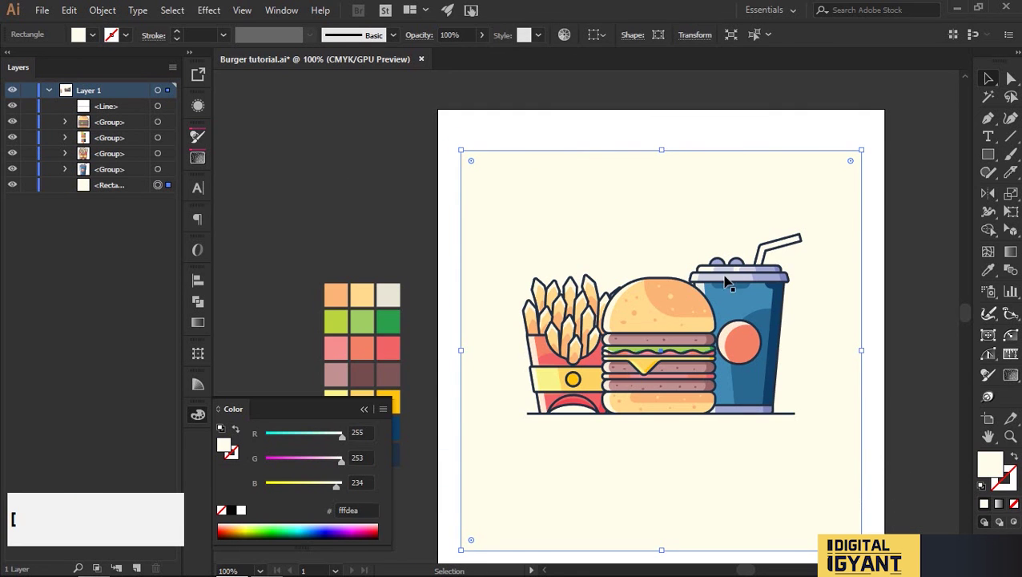
Nudge the background square up and change its fill to the light grey #f1f2f2 swatch
{"action": "key", "text": "shift+Up"}
{"action": "key", "text": "shift+Up"}
{"action": "left_click", "coordinate": [92, 36]}
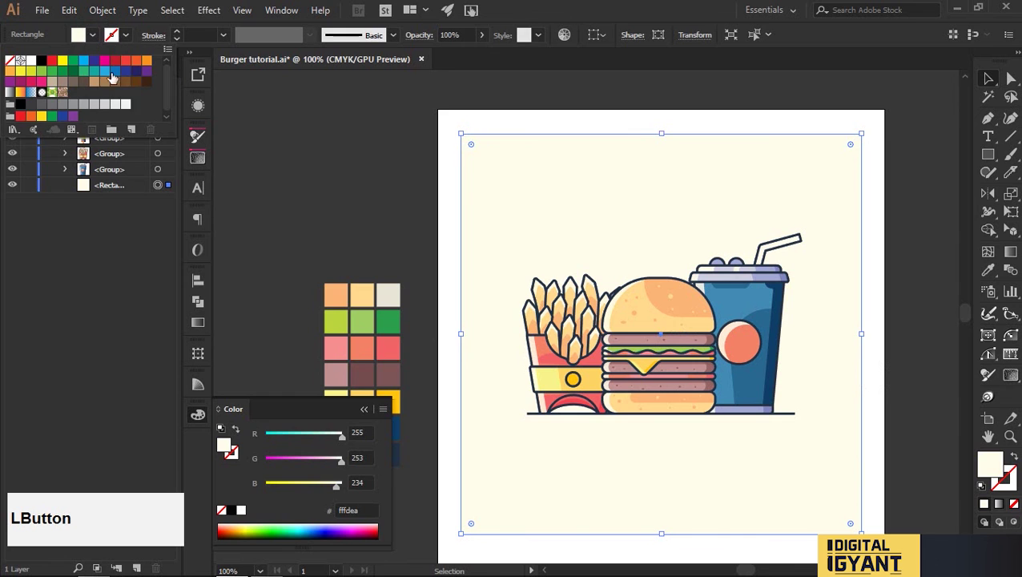
{"action": "left_click", "coordinate": [125, 105]}
{"action": "left_click", "coordinate": [378, 155]}
{"action": "left_click", "coordinate": [379, 155]}
Move the background square slightly further up so it is vertically centred behind the illustration, and deselect it
{"action": "left_click_drag", "start_coordinate": [793, 210], "coordinate": [750, 203]}
{"action": "left_click_drag", "start_coordinate": [748, 183], "coordinate": [749, 177]}
{"action": "left_click_drag", "start_coordinate": [659, 479], "coordinate": [656, 472]}
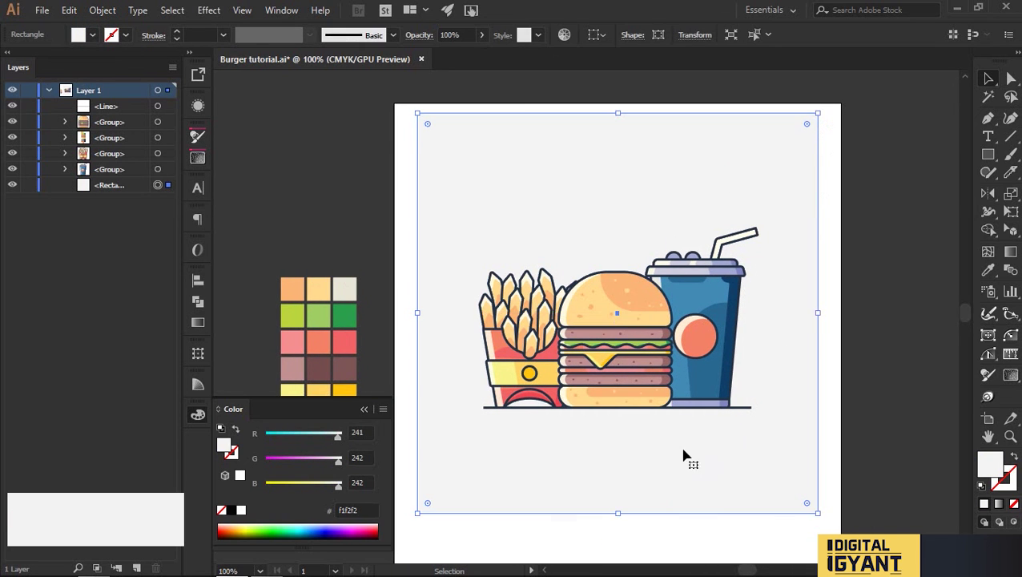
{"action": "left_click", "coordinate": [833, 323]}
{"action": "scroll", "coordinate": [919, 380], "scroll_direction": "up", "scroll_amount": 1}
{"action": "left_click_drag", "start_coordinate": [869, 406], "coordinate": [839, 316]}
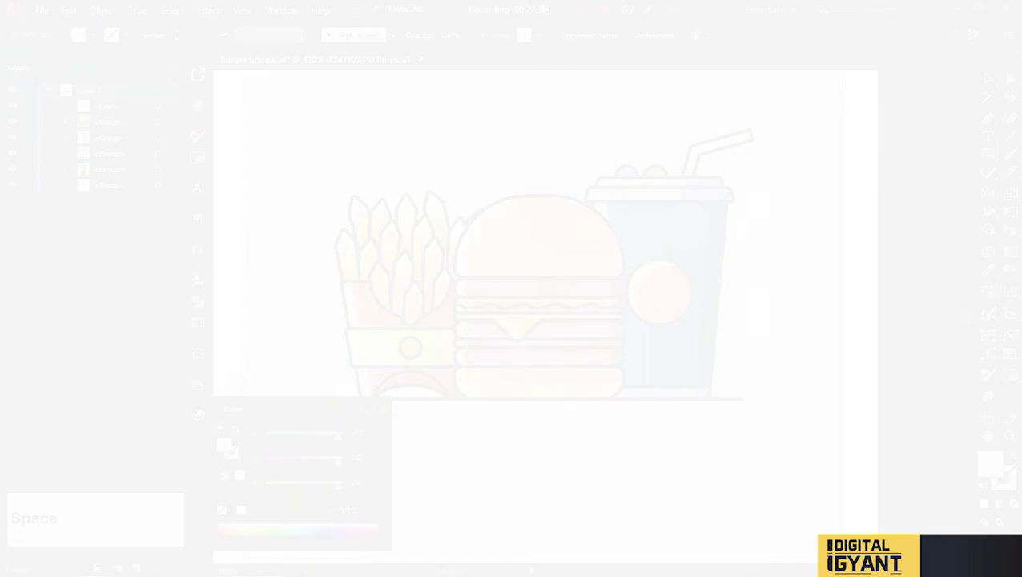